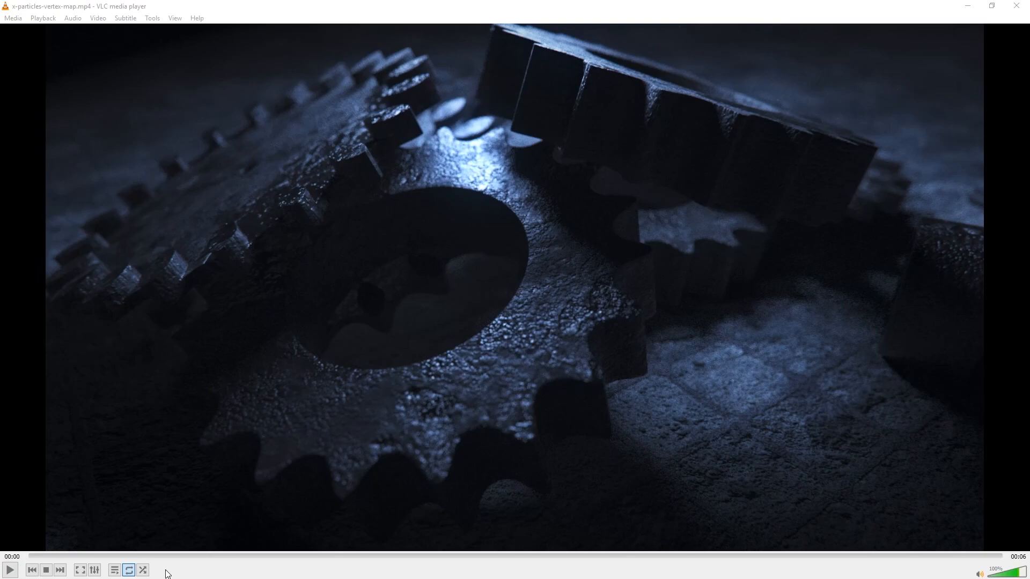
Play the x-particles-vertex-map.mp4 preview of the finished cog animation, then stop it
{"action": "left_click", "coordinate": [10, 571]}
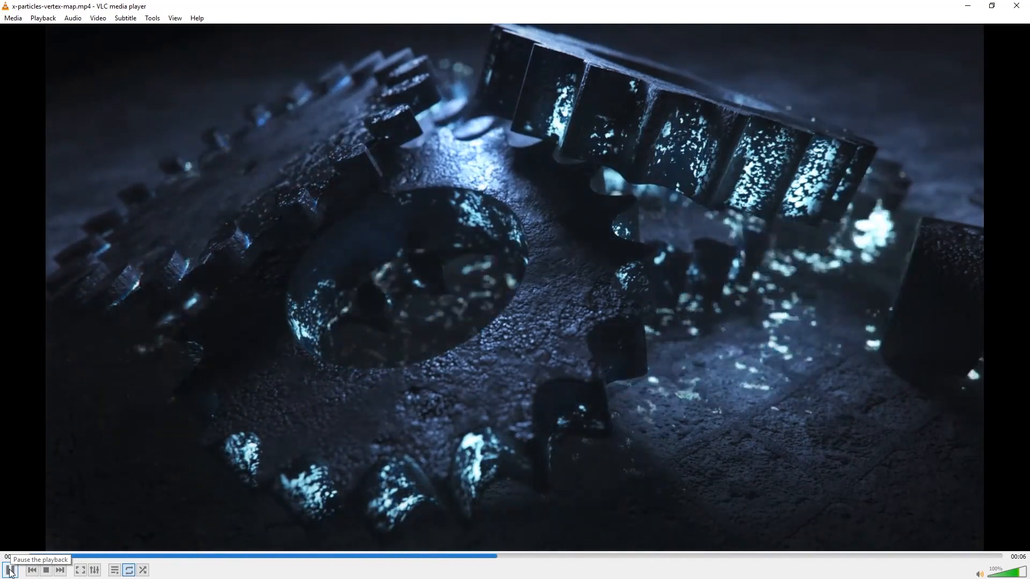
{"action": "left_click", "coordinate": [10, 571]}
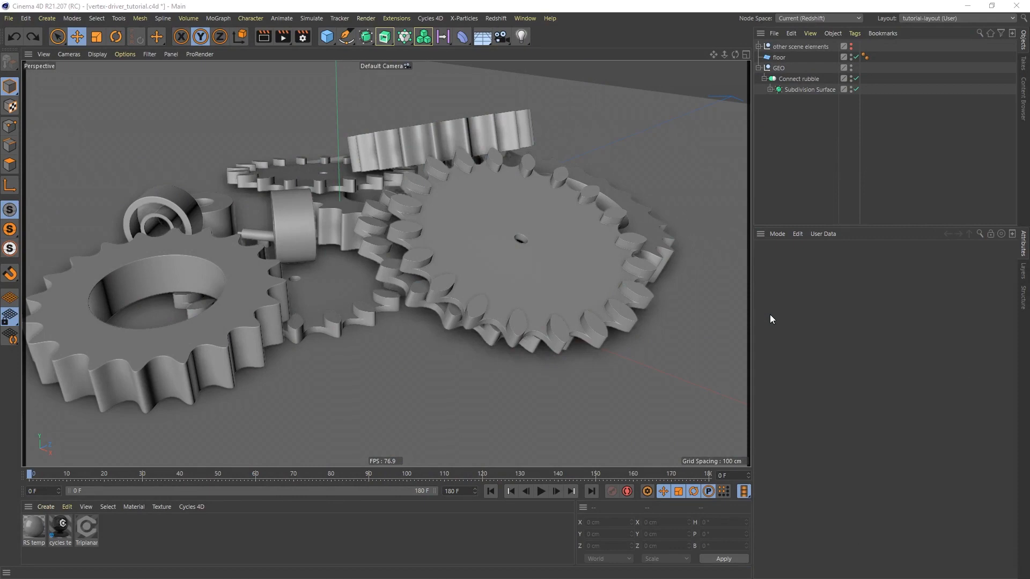
Switch to Cinema 4D's open cog_002.c4d project and frame the floor plane
{"action": "left_click", "coordinate": [526, 19]}
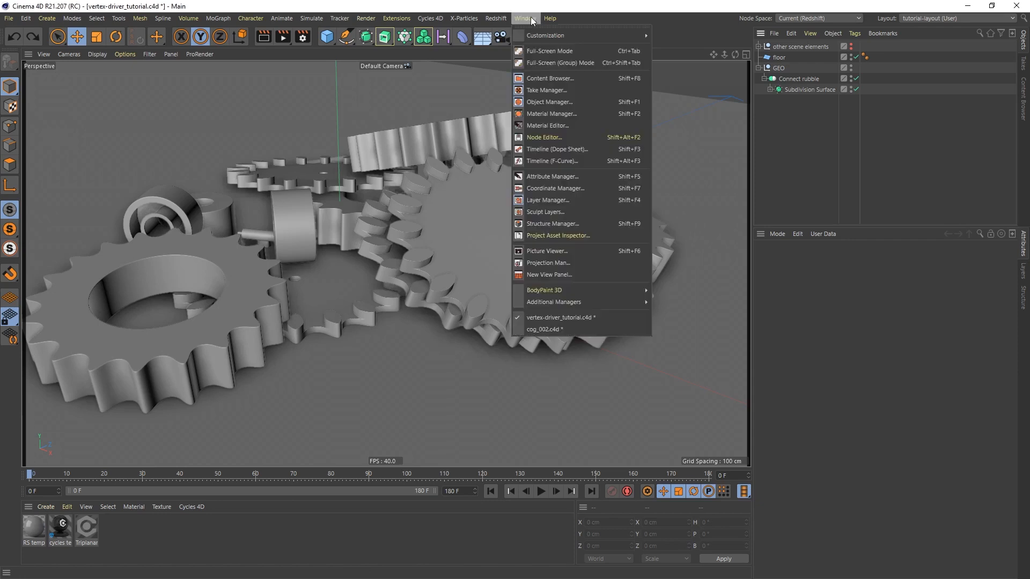
{"action": "left_click", "coordinate": [539, 329]}
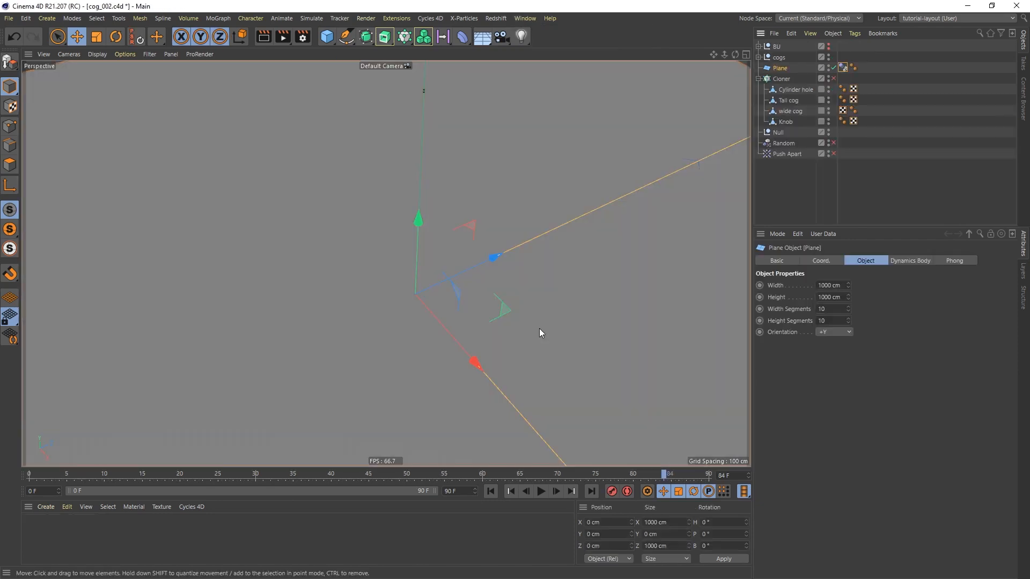
{"action": "right_click_drag", "start_coordinate": [533, 209], "coordinate": [526, 221], "text": "alt"}
{"action": "middle_click_drag", "start_coordinate": [526, 183], "coordinate": [507, 243], "text": "alt"}
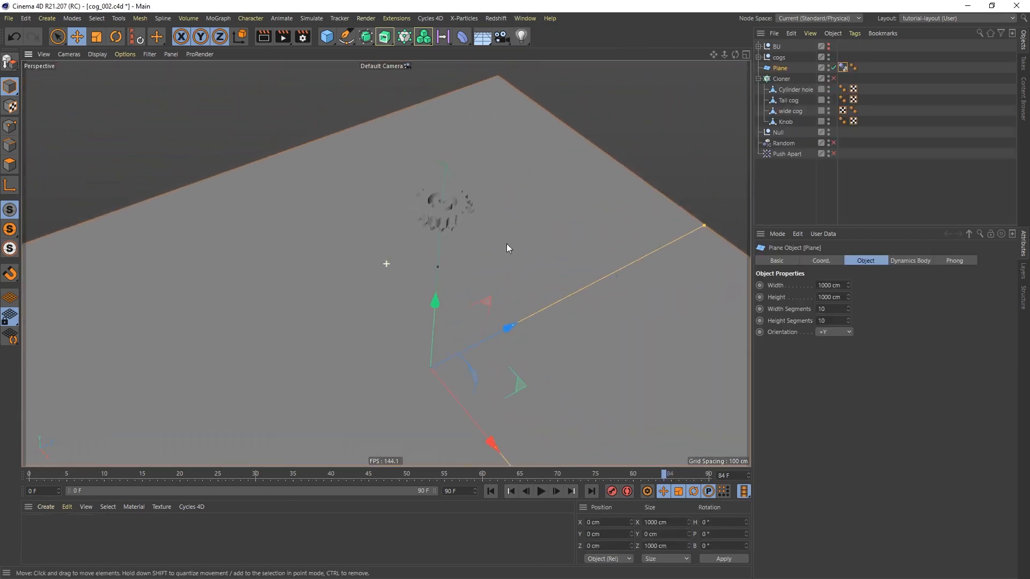
{"action": "right_click_drag", "start_coordinate": [434, 208], "coordinate": [470, 185], "text": "alt"}
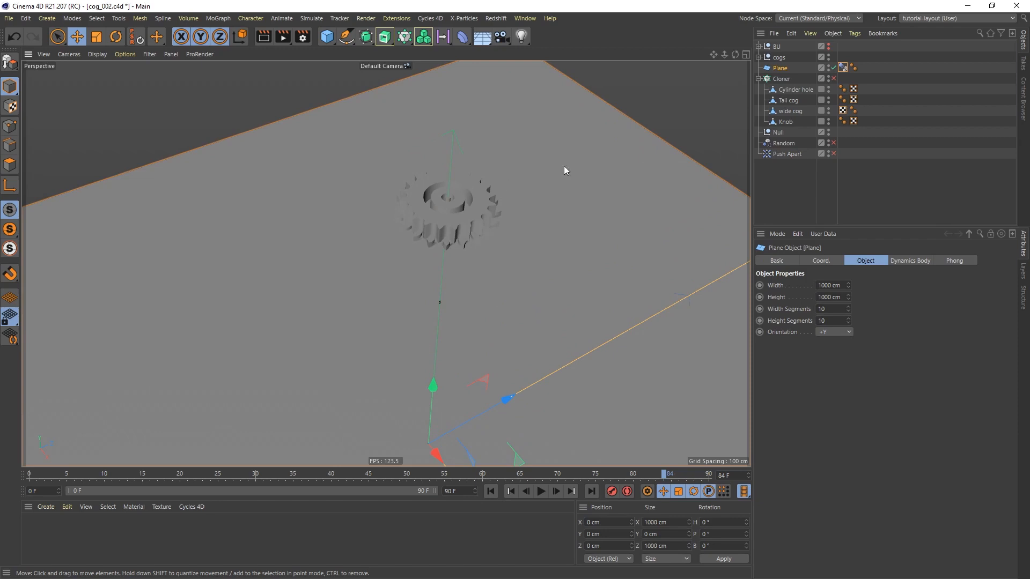
Enable the Cloner together with its Random and Push Apart effectors to spread out the cog clones
{"action": "left_click", "coordinate": [834, 78]}
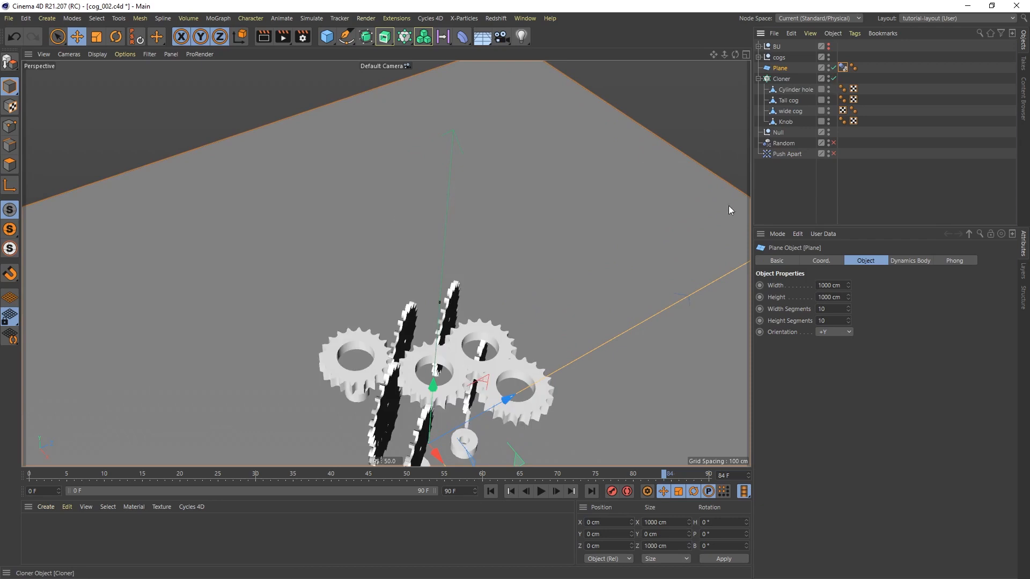
{"action": "middle_click_drag", "start_coordinate": [464, 363], "coordinate": [485, 242], "text": "alt"}
{"action": "scroll", "coordinate": [443, 291], "scroll_direction": "up", "scroll_amount": 3}
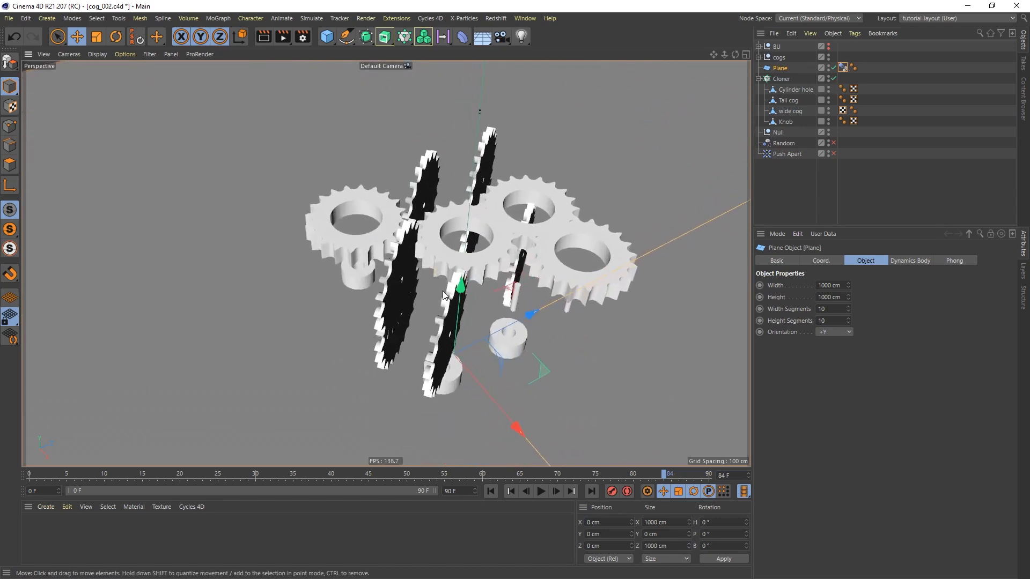
{"action": "left_click_drag", "start_coordinate": [439, 320], "coordinate": [429, 299], "text": "alt"}
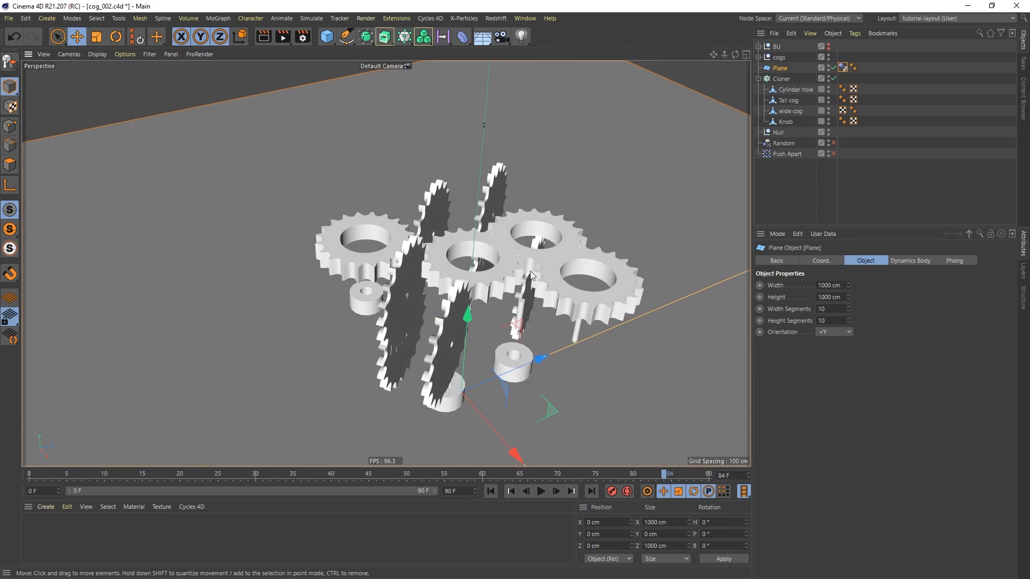
{"action": "left_click", "coordinate": [834, 143]}
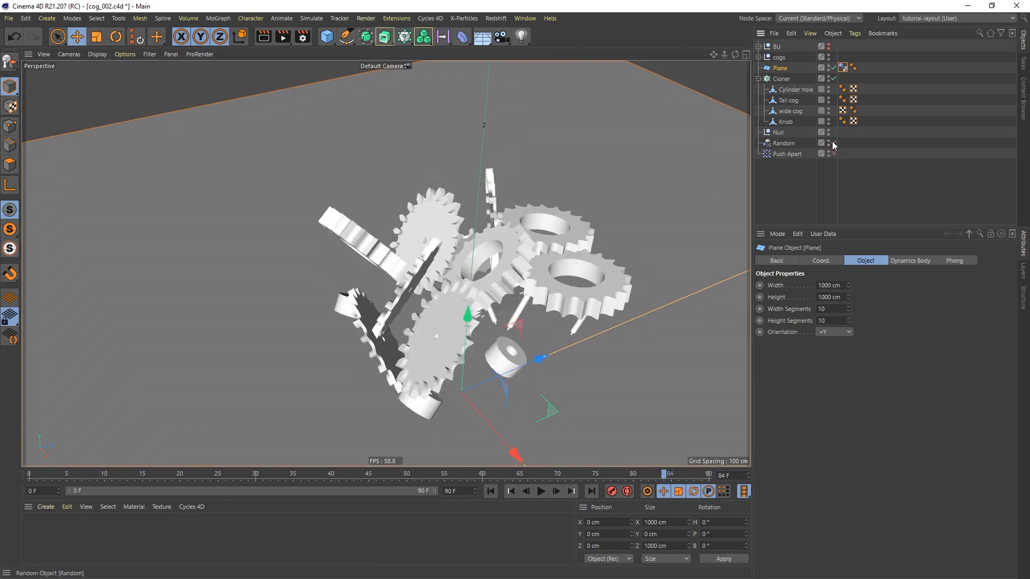
{"action": "left_click", "coordinate": [834, 154]}
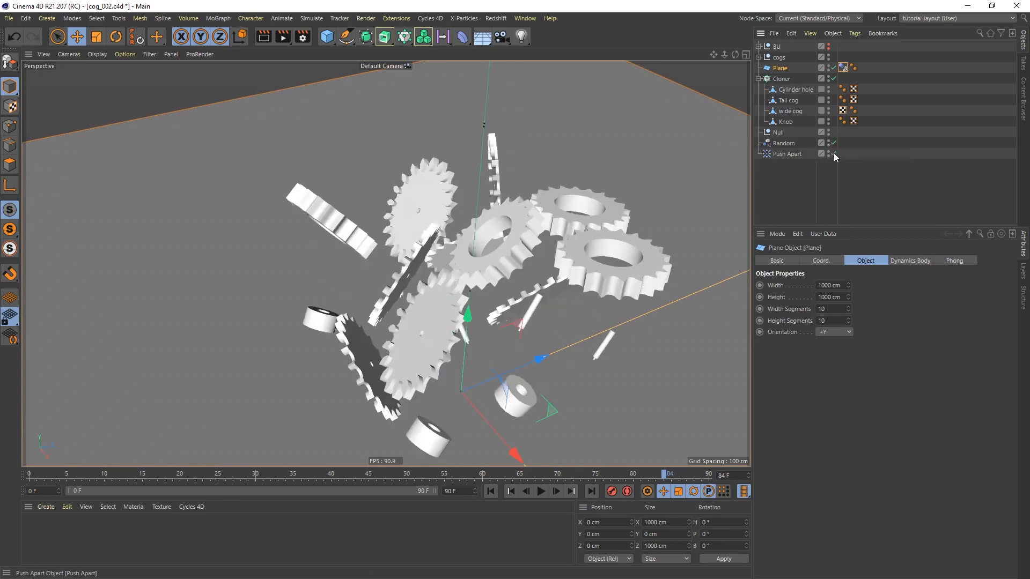
{"action": "mouse_move", "coordinate": [476, 277]}
{"action": "left_mouse_down", "text": "alt"}
{"action": "mouse_move", "coordinate": [472, 249]}
{"action": "mouse_move", "coordinate": [475, 258]}
{"action": "left_mouse_up", "text": "alt"}
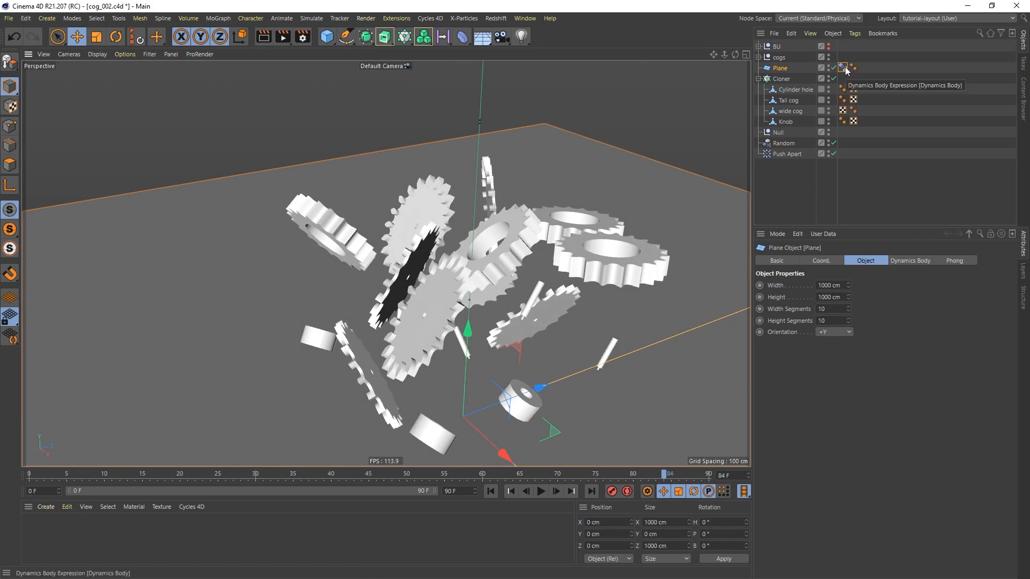
Add a Rigid Body tag to Cylinder hole and copy it to Tall cog, wide cog and Knob
{"action": "left_click", "coordinate": [791, 91]}
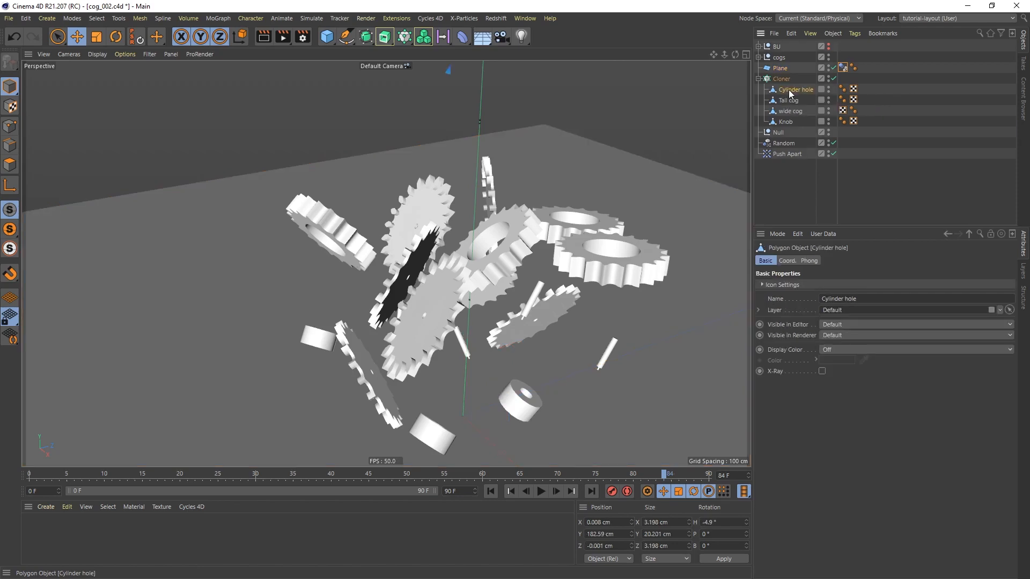
{"action": "right_click", "coordinate": [790, 93]}
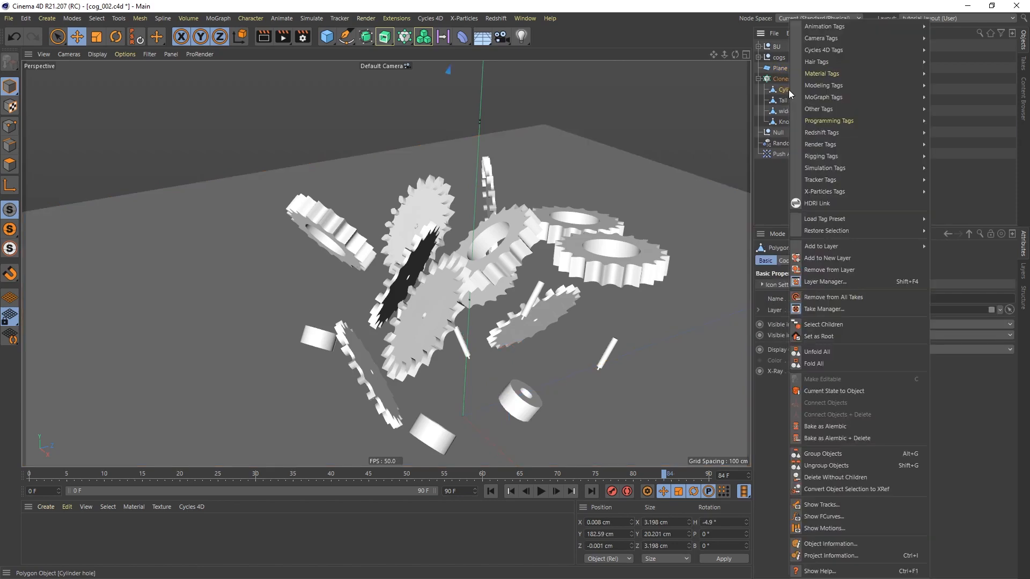
{"action": "mouse_move", "coordinate": [851, 168]}
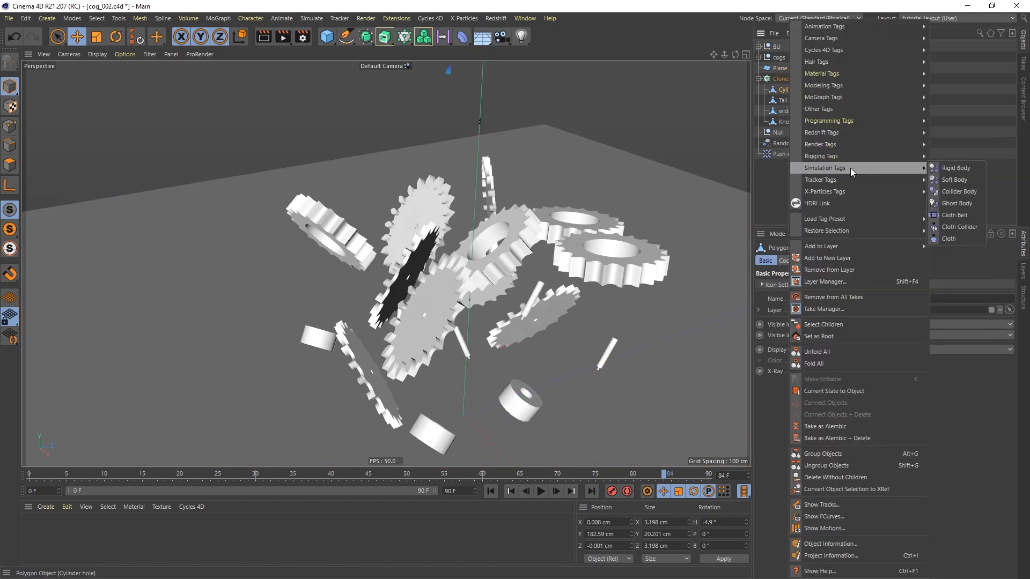
{"action": "left_click", "coordinate": [957, 168]}
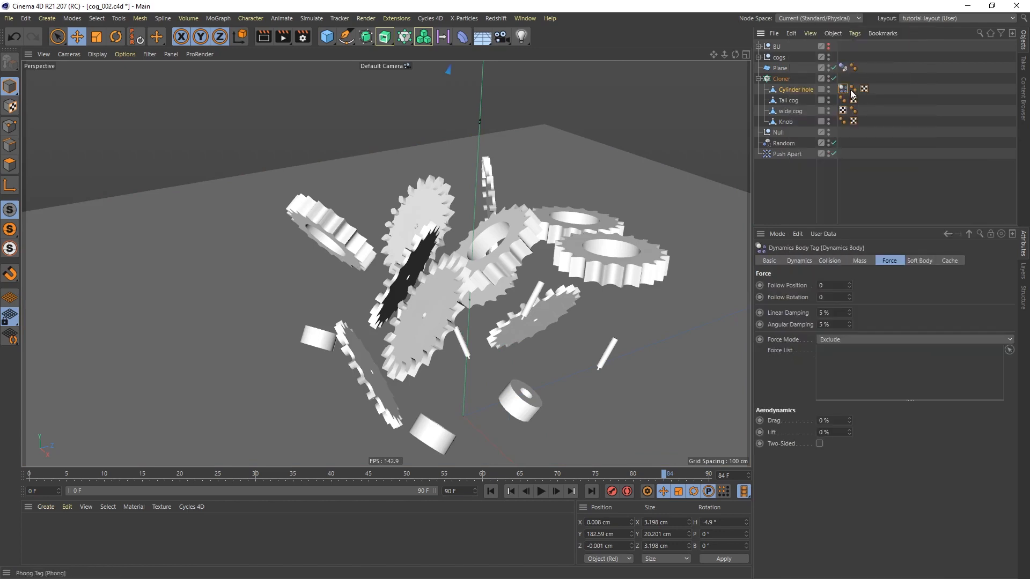
{"action": "left_click_drag", "start_coordinate": [858, 91], "coordinate": [879, 92]}
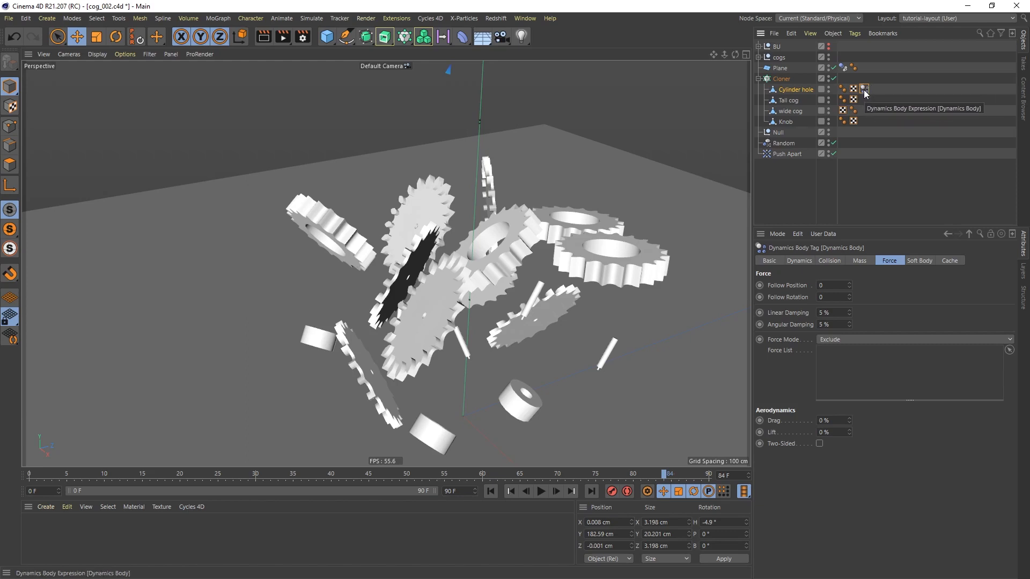
{"action": "left_click_drag", "start_coordinate": [865, 90], "coordinate": [865, 121], "text": "ctrl"}
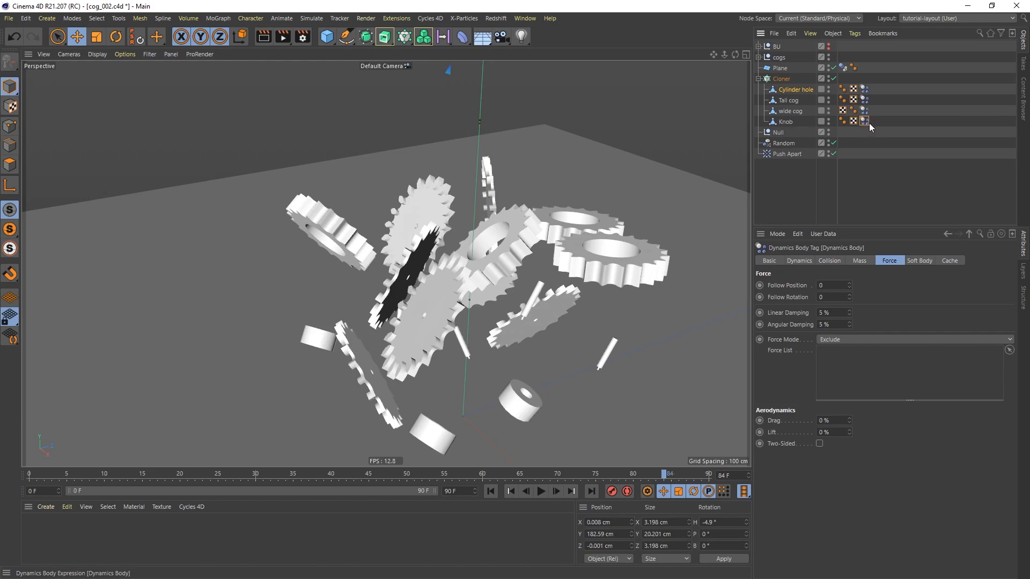
Set the friction to 95% and both linear and angular damping to 15% on all four cog dynamics tags
{"action": "left_click_drag", "start_coordinate": [879, 78], "coordinate": [857, 137]}
{"action": "left_click", "coordinate": [831, 262]}
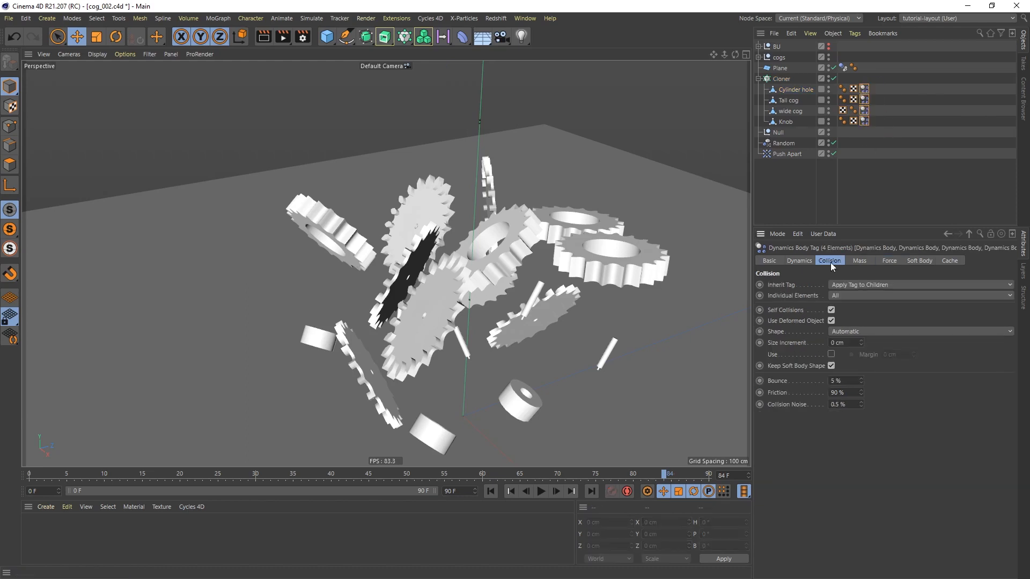
{"action": "left_click", "coordinate": [849, 381]}
{"action": "left_click", "coordinate": [848, 393]}
{"action": "type", "text": "95"}
{"action": "left_click", "coordinate": [891, 260]}
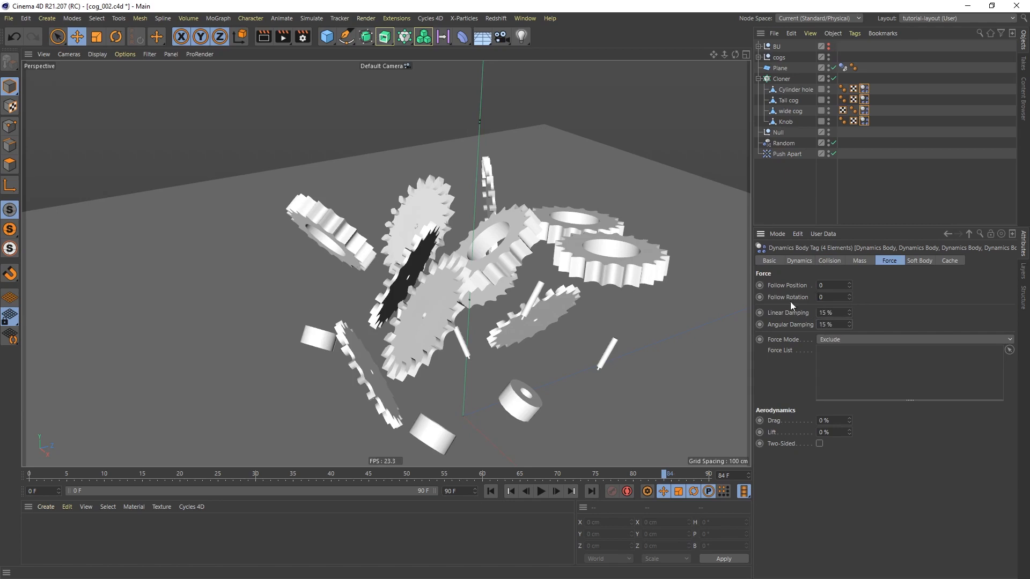
Run the dynamics simulation from the first frame until the cogs settle on the floor plane
{"action": "middle_click_drag", "start_coordinate": [421, 337], "coordinate": [346, 247], "text": "alt"}
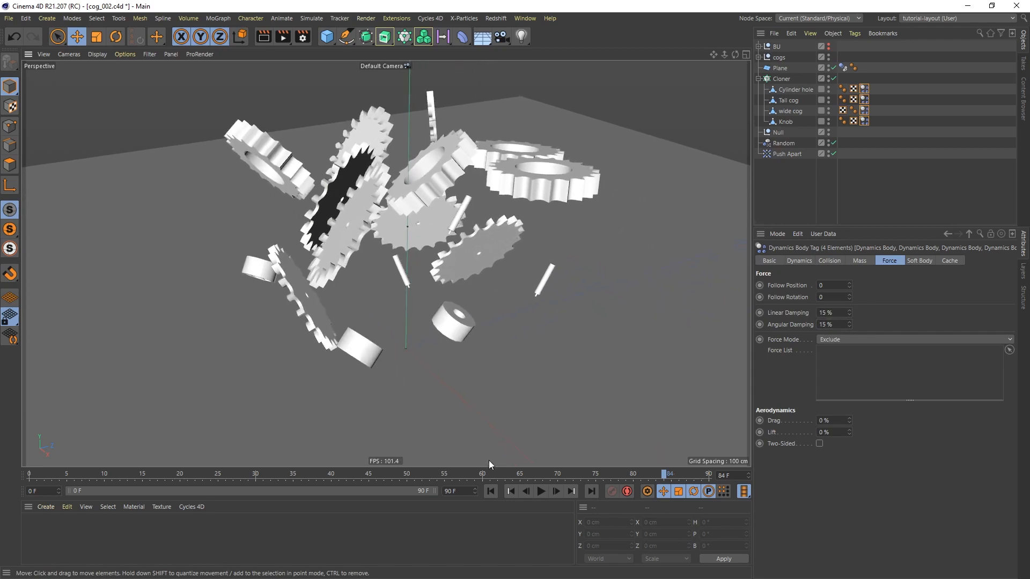
{"action": "left_click", "coordinate": [490, 491]}
{"action": "left_click", "coordinate": [542, 492]}
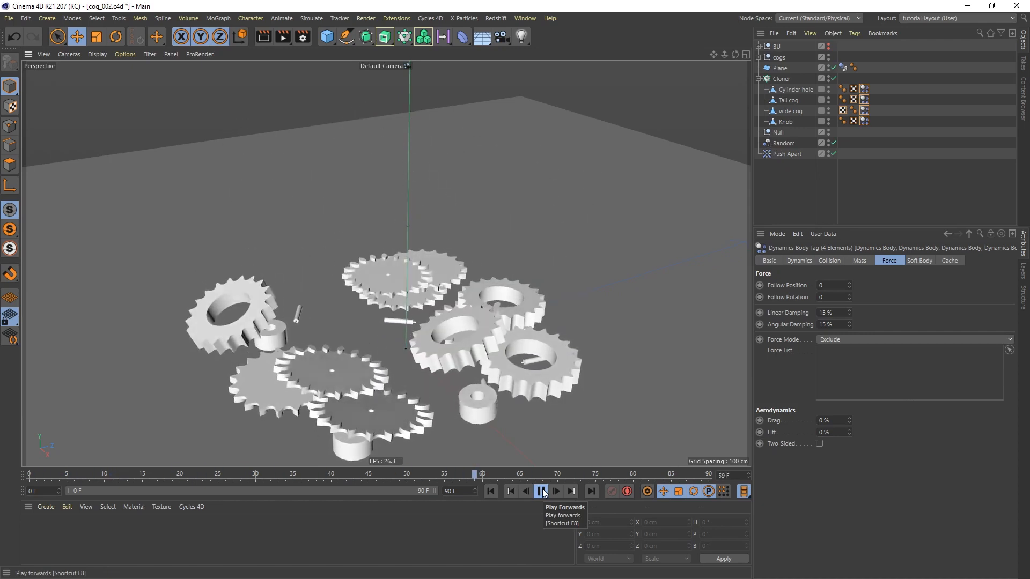
{"action": "left_click", "coordinate": [544, 493]}
{"action": "middle_click_drag", "start_coordinate": [457, 324], "coordinate": [458, 252], "text": "alt"}
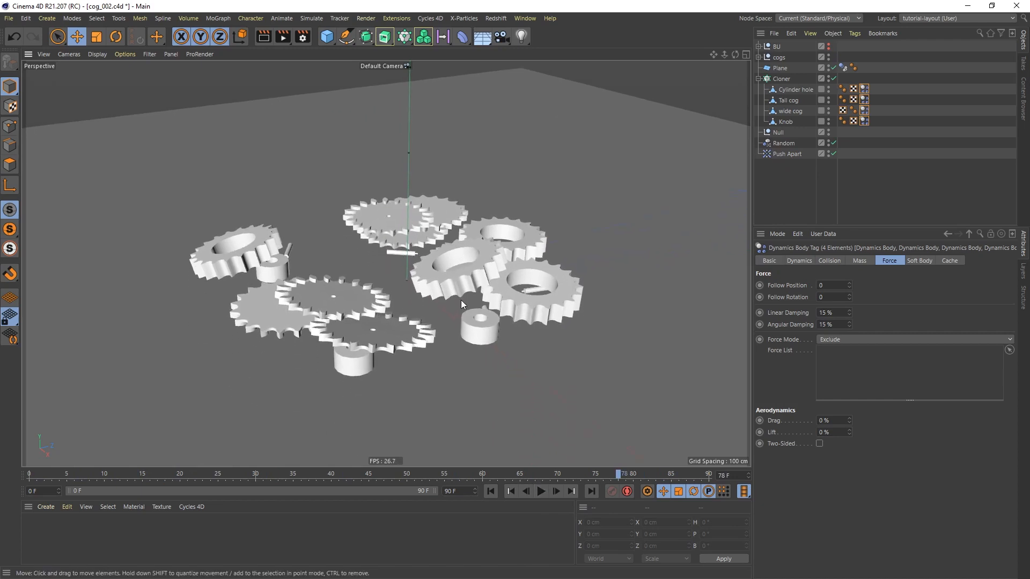
{"action": "left_click", "coordinate": [539, 492]}
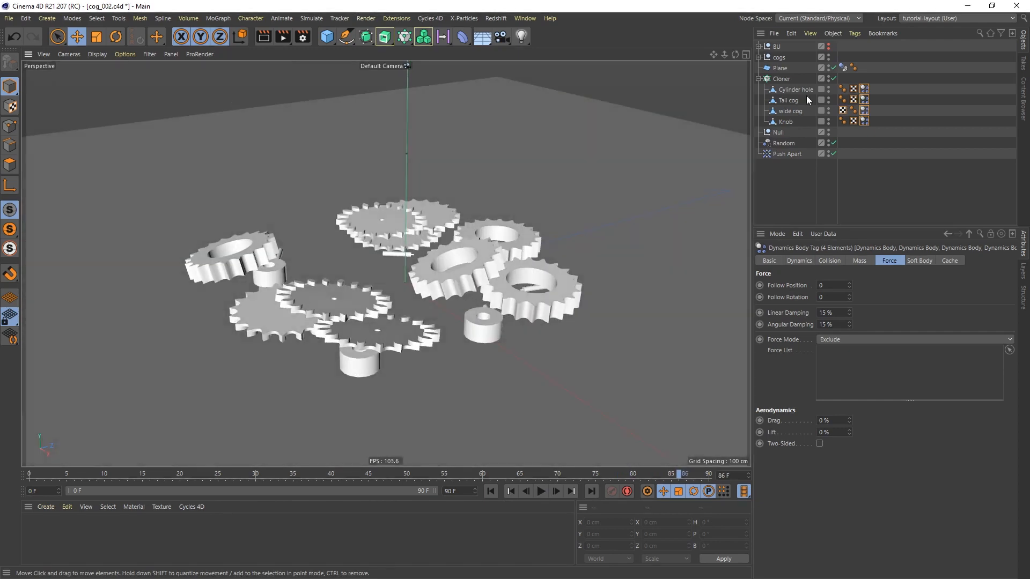
Try to convert the Cloner into editable objects at the settled frame
{"action": "left_click", "coordinate": [780, 79]}
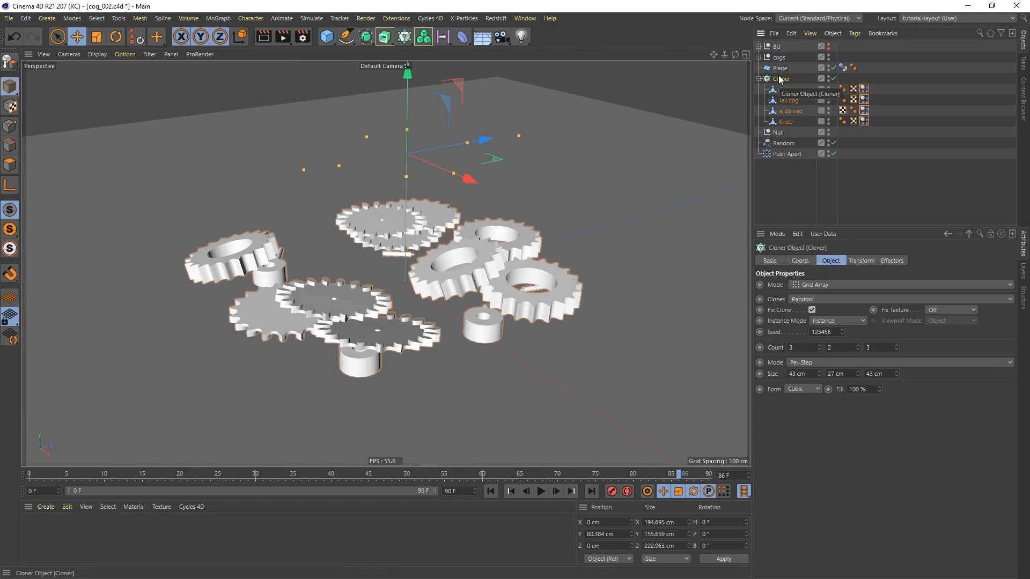
{"action": "key", "text": "c"}
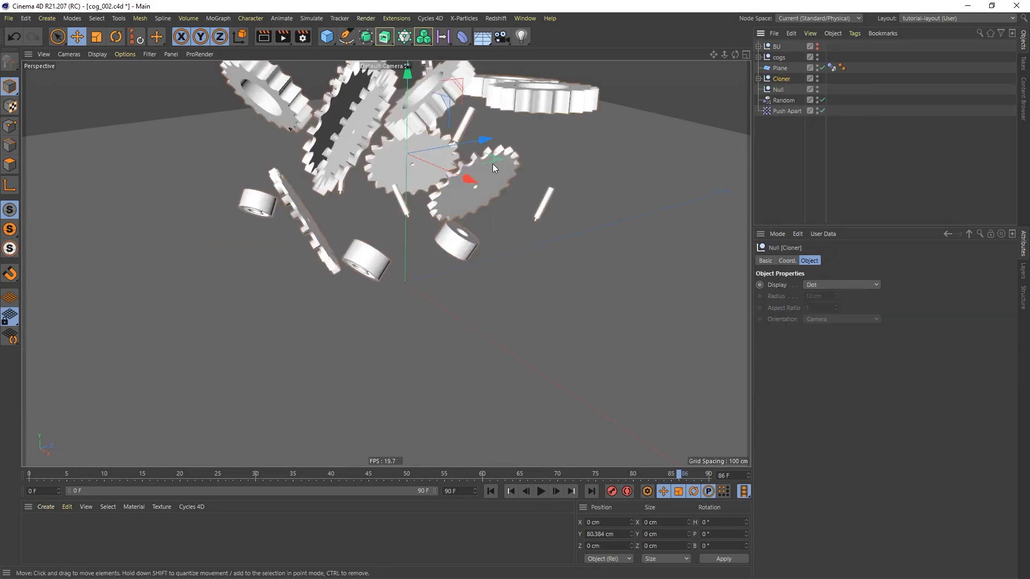
{"action": "key", "text": "ctrl+z"}
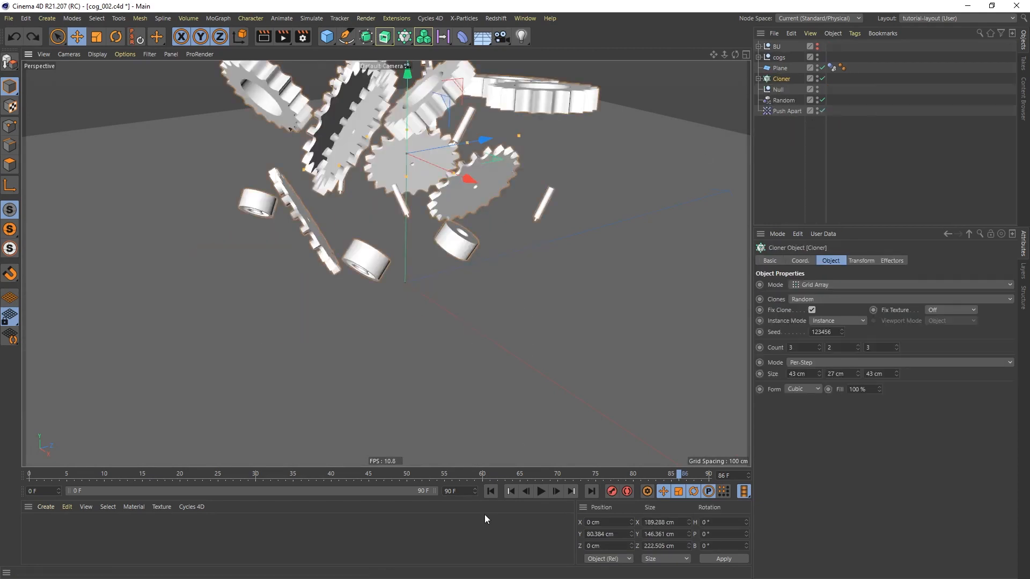
Replay the simulation from the start and stop it near the end once the cogs have landed
{"action": "left_click", "coordinate": [490, 492]}
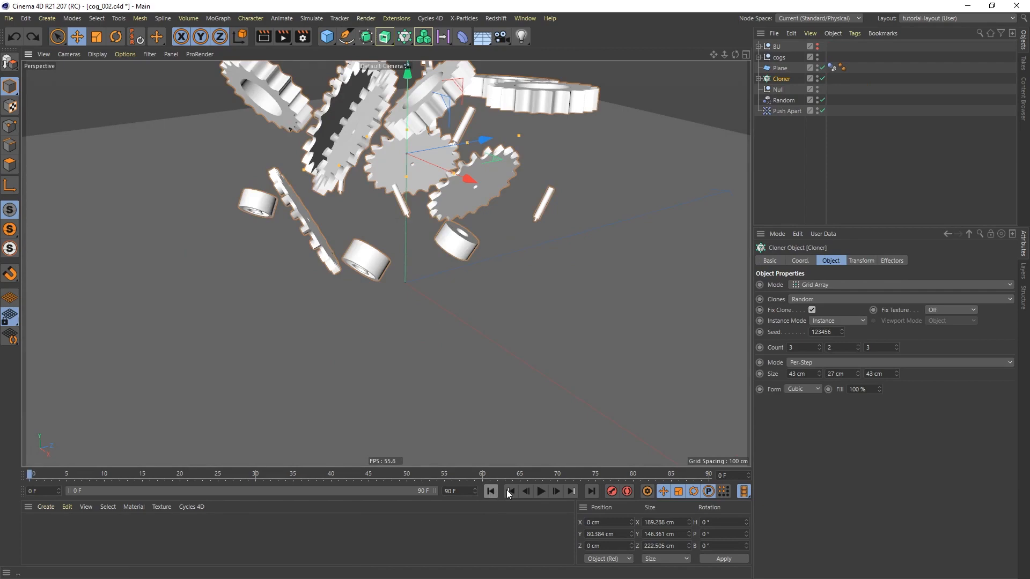
{"action": "left_click", "coordinate": [541, 492]}
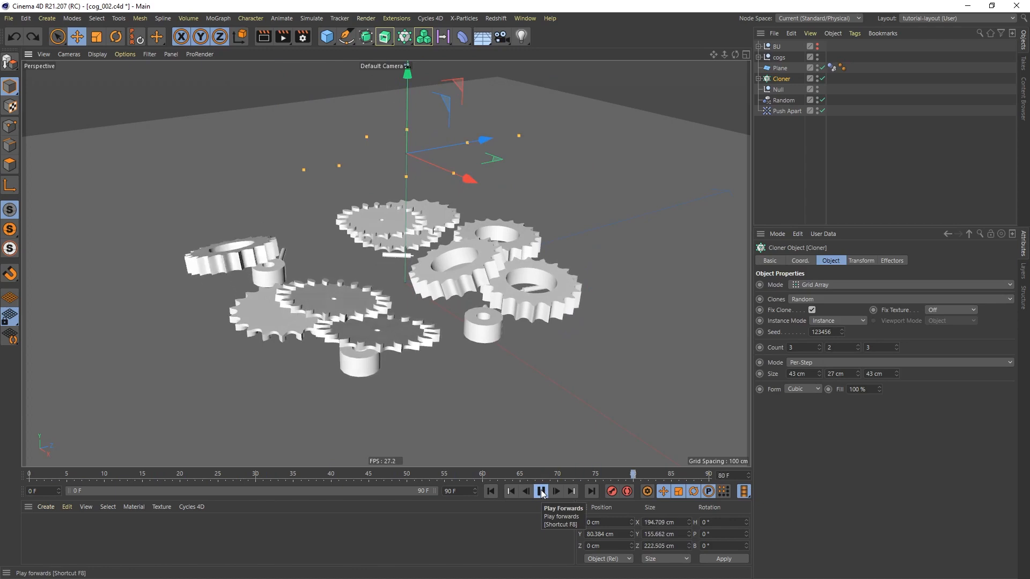
{"action": "left_click", "coordinate": [542, 493]}
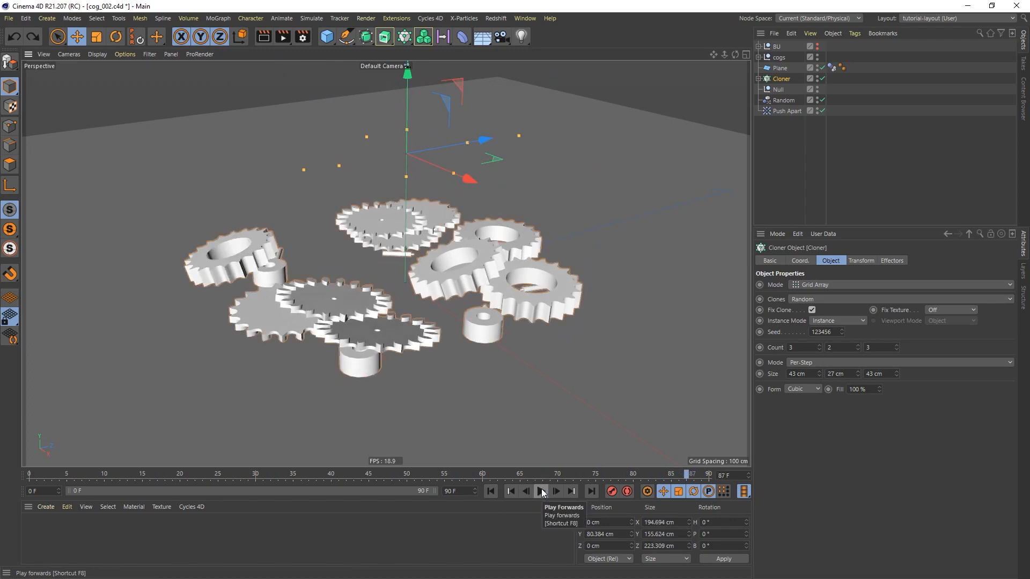
Bake the dynamics cache for the four cog objects' tags and play back the cached simulation to its end
{"action": "left_click", "coordinate": [758, 79]}
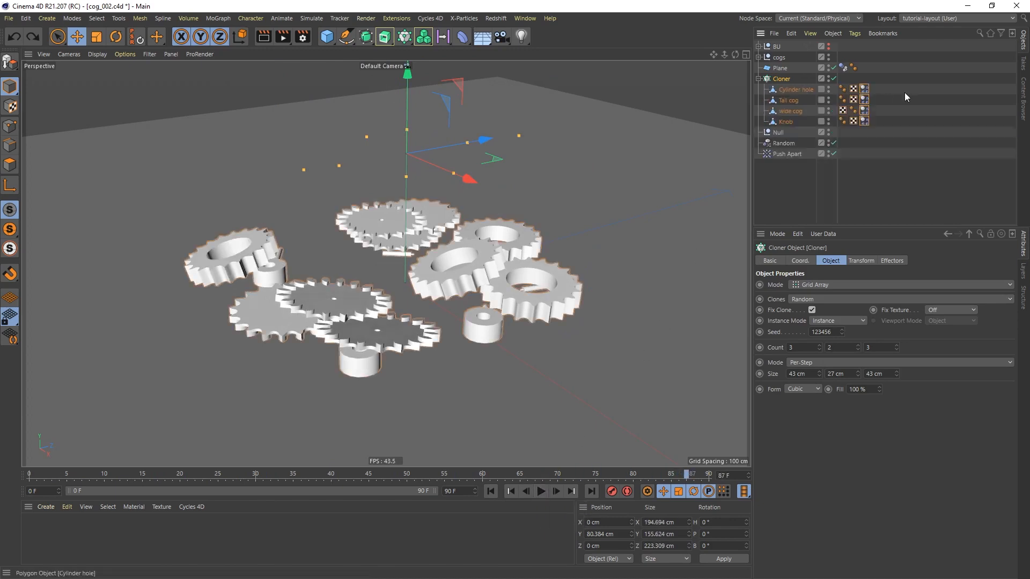
{"action": "left_click_drag", "start_coordinate": [892, 73], "coordinate": [859, 134]}
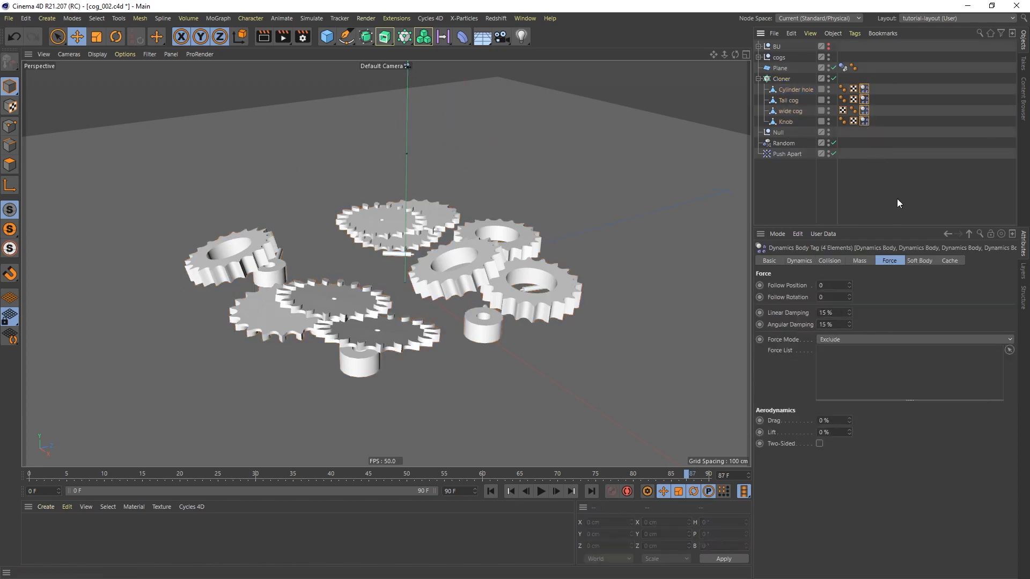
{"action": "left_click", "coordinate": [951, 262]}
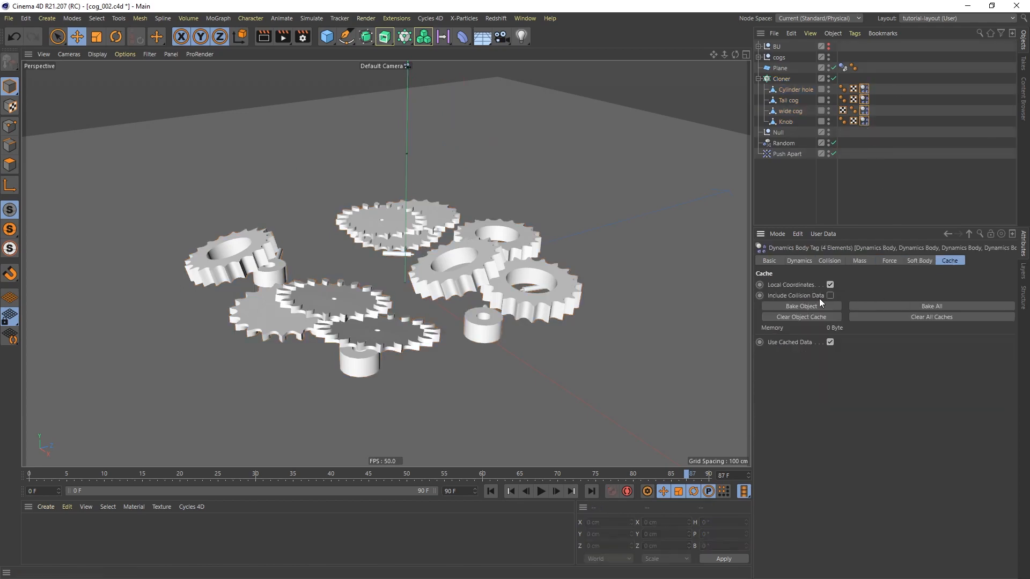
{"action": "left_click", "coordinate": [808, 306]}
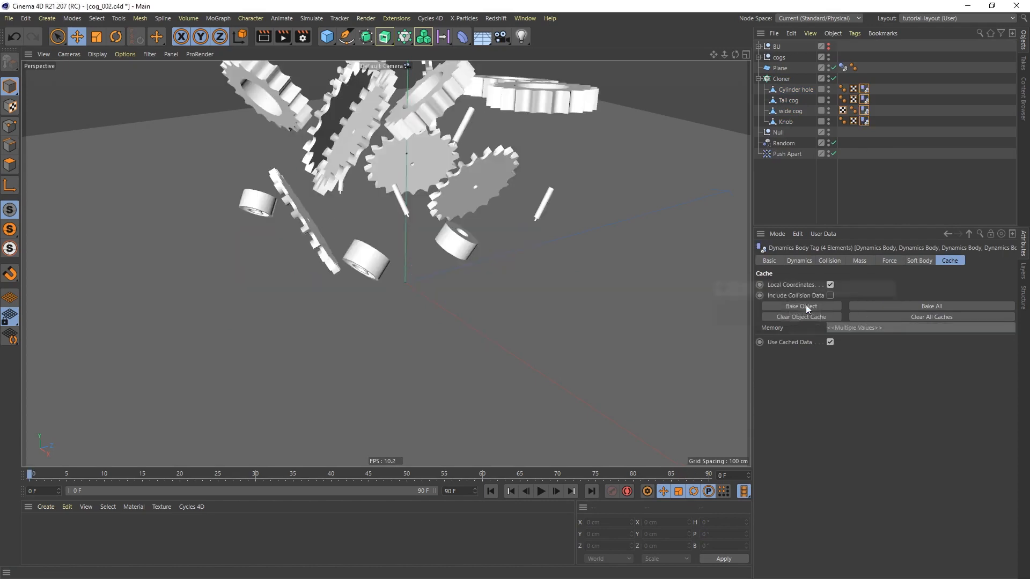
{"action": "left_click", "coordinate": [542, 492]}
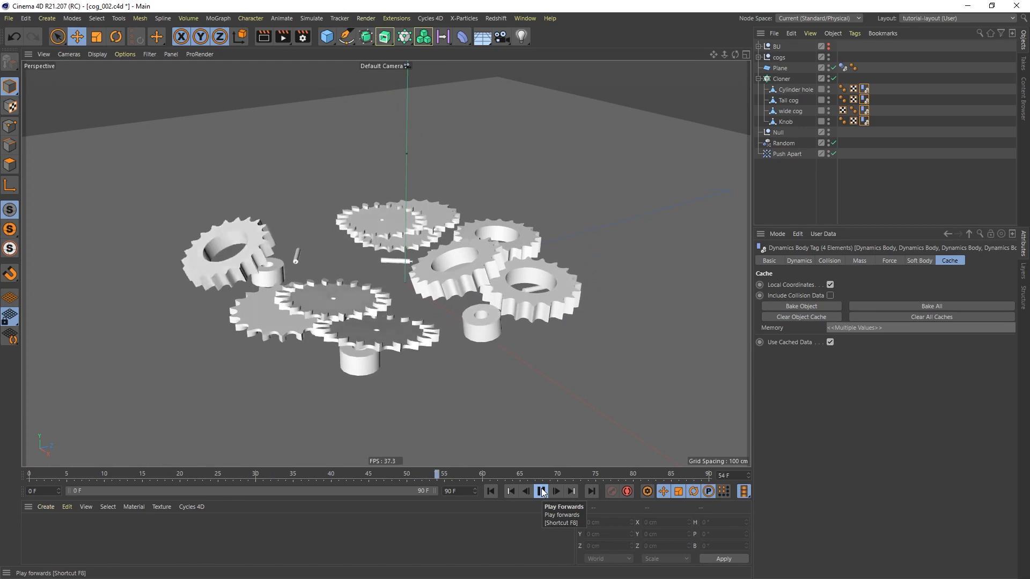
{"action": "left_click", "coordinate": [541, 492]}
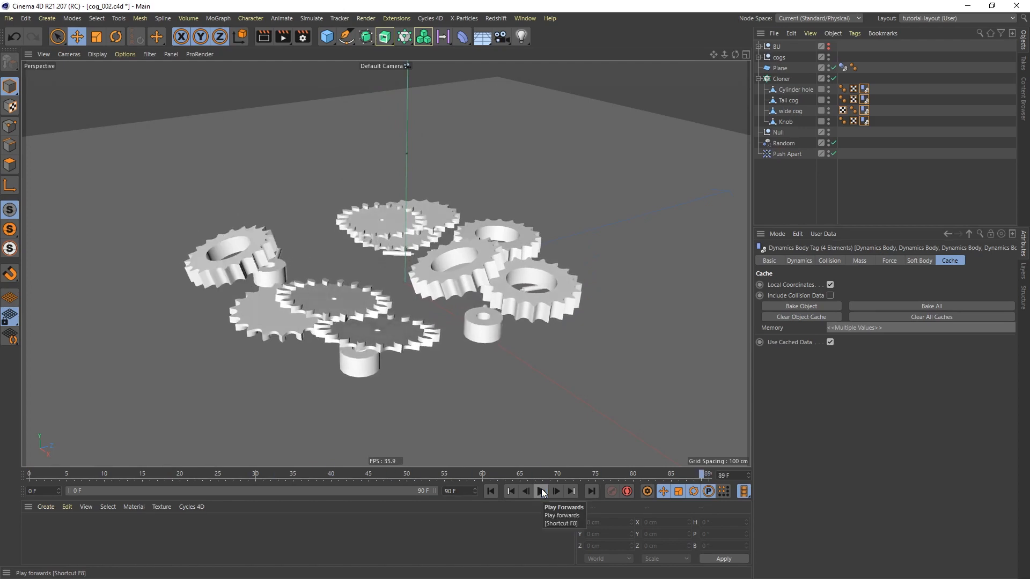
Convert the baked Cloner into individual editable cog objects
{"action": "left_click", "coordinate": [786, 80]}
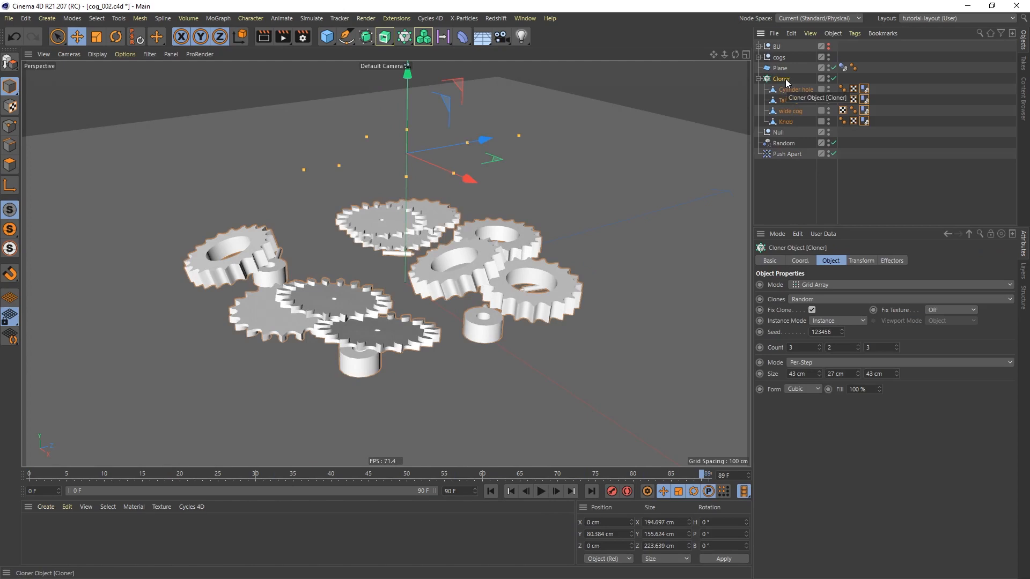
{"action": "key", "text": "c"}
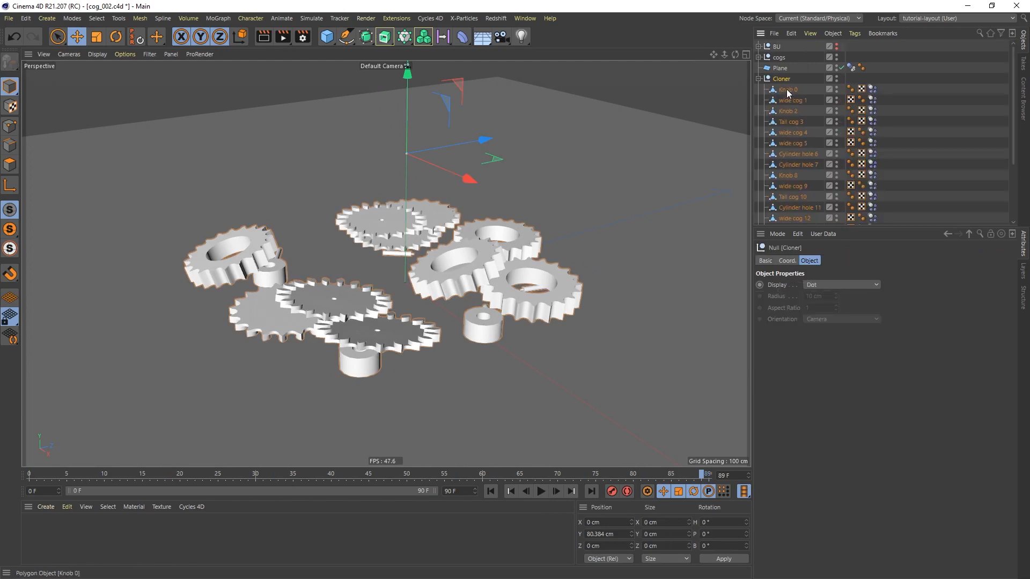
{"action": "left_click_drag", "start_coordinate": [906, 226], "coordinate": [905, 302]}
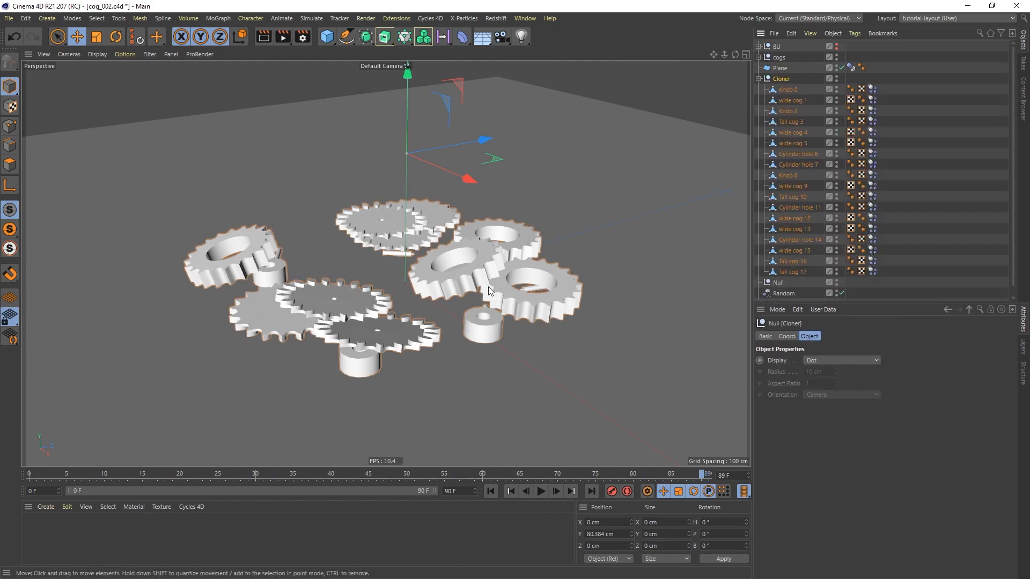
{"action": "mouse_move", "coordinate": [442, 273]}
{"action": "left_mouse_down", "text": "alt"}
{"action": "mouse_move", "coordinate": [446, 246]}
{"action": "mouse_move", "coordinate": [456, 272]}
{"action": "left_mouse_up", "text": "alt"}
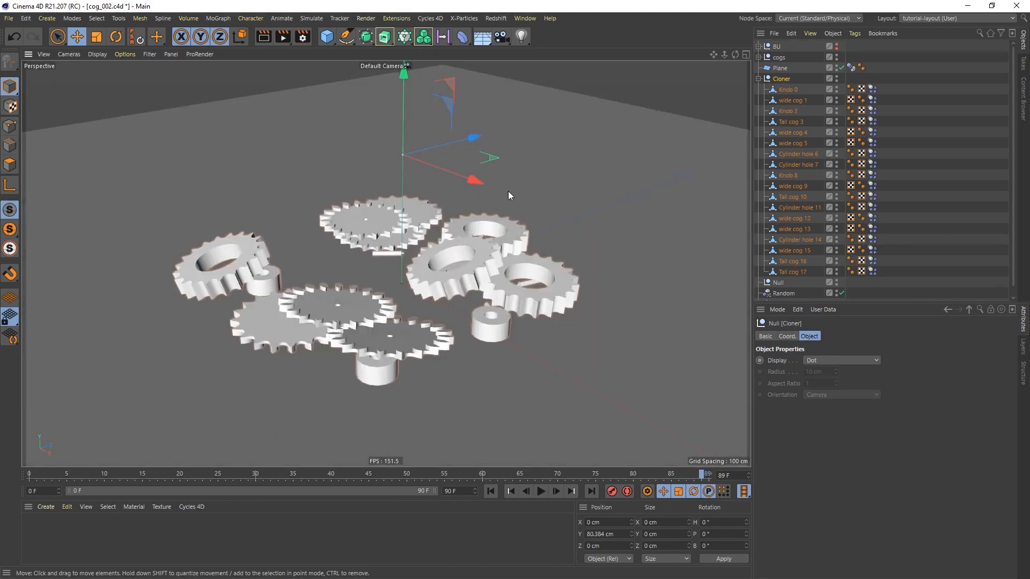
Switch to the vertex-driver_tutorial.c4d scene and add an X-Particles xpVertexMap object
{"action": "left_click", "coordinate": [526, 18]}
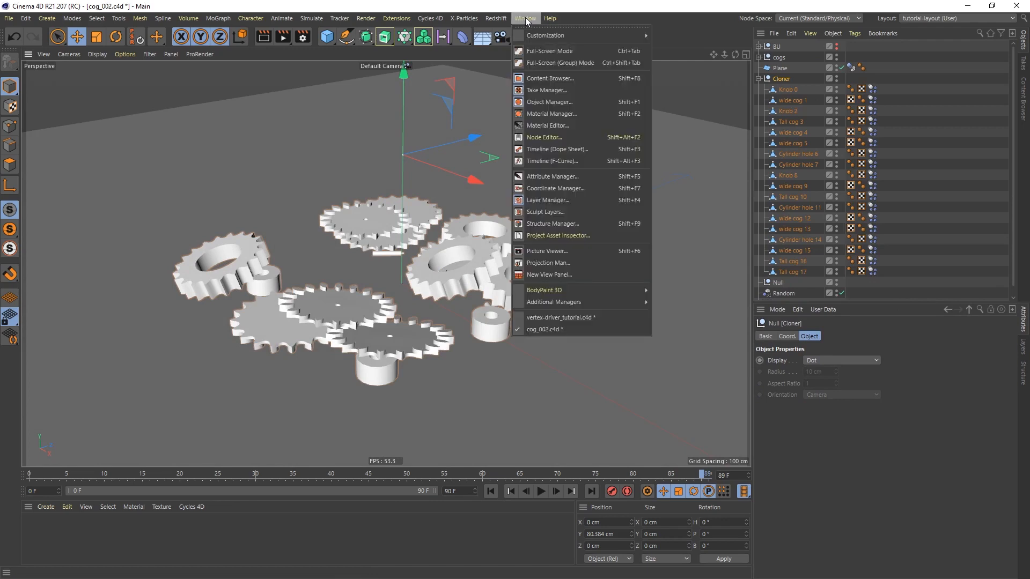
{"action": "left_click", "coordinate": [556, 316]}
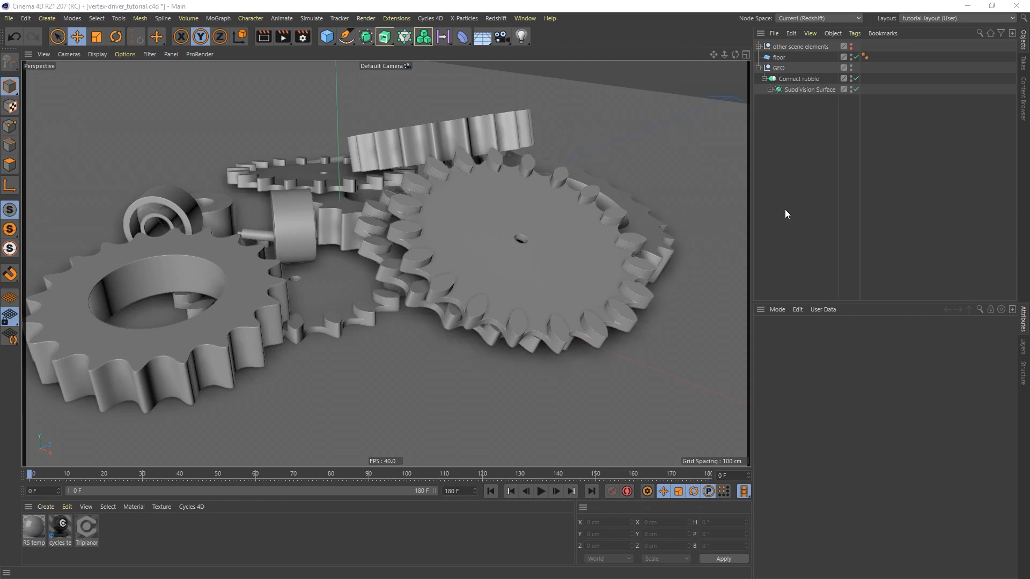
{"action": "left_click", "coordinate": [465, 19]}
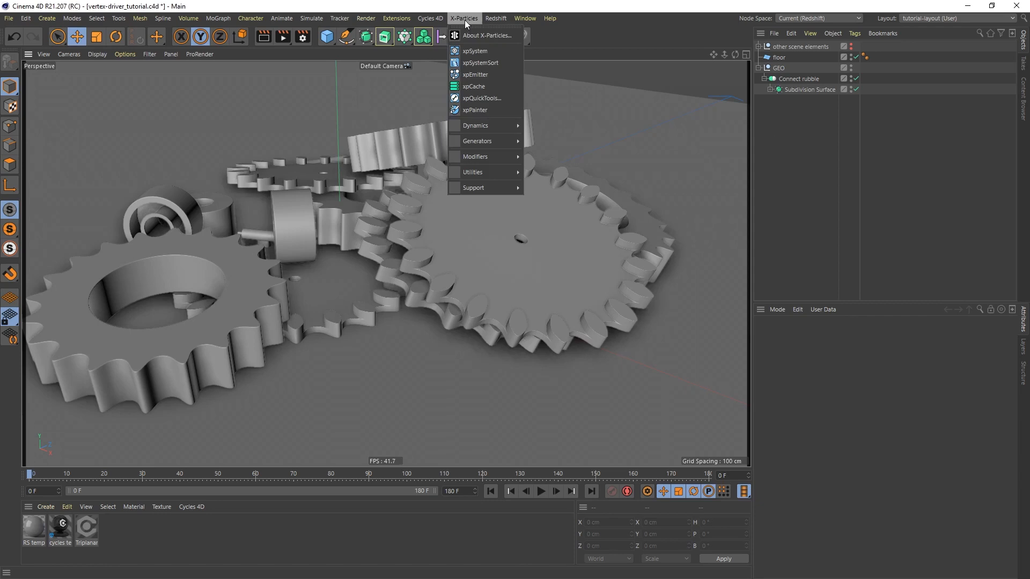
{"action": "mouse_move", "coordinate": [472, 172]}
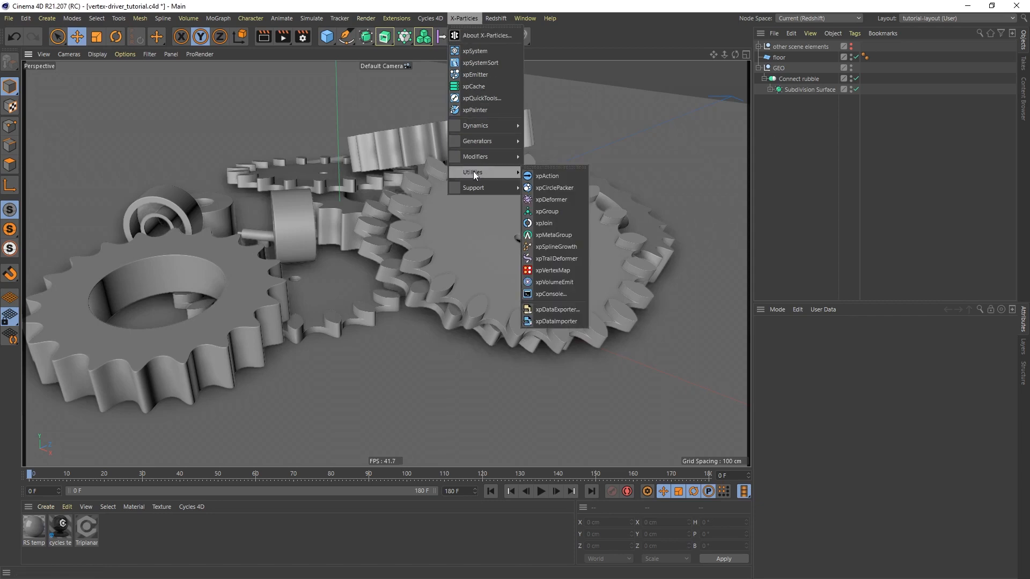
{"action": "left_click", "coordinate": [561, 272]}
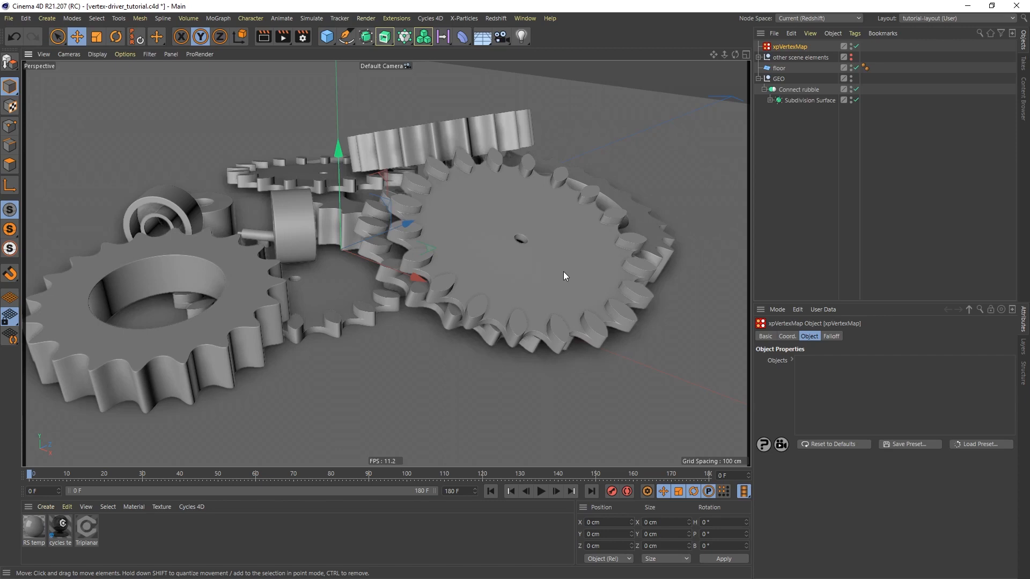
Add a MoText object to the scene and set its Segoe UI font style to Bold
{"action": "left_click", "coordinate": [424, 36]}
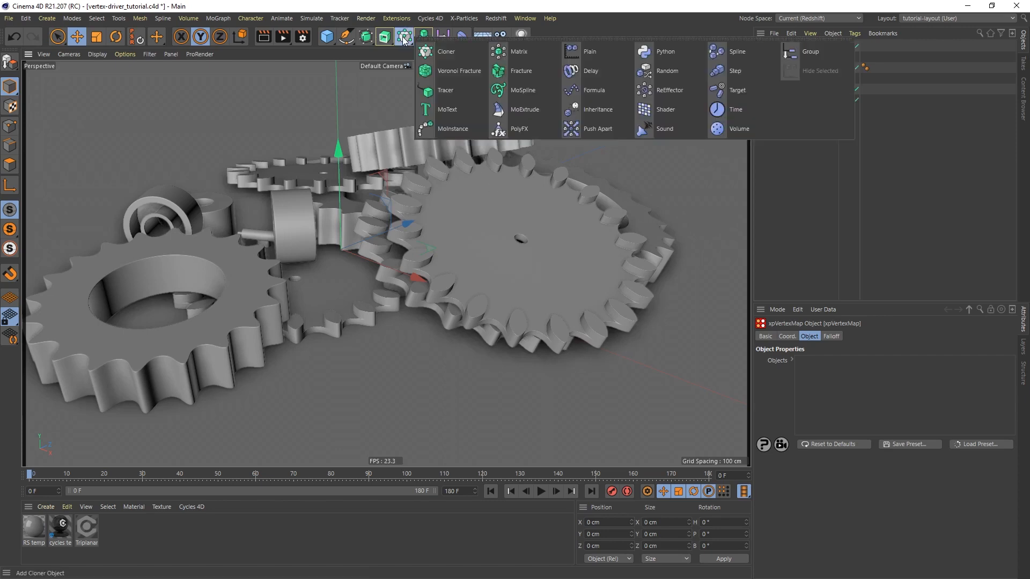
{"action": "left_click", "coordinate": [449, 111]}
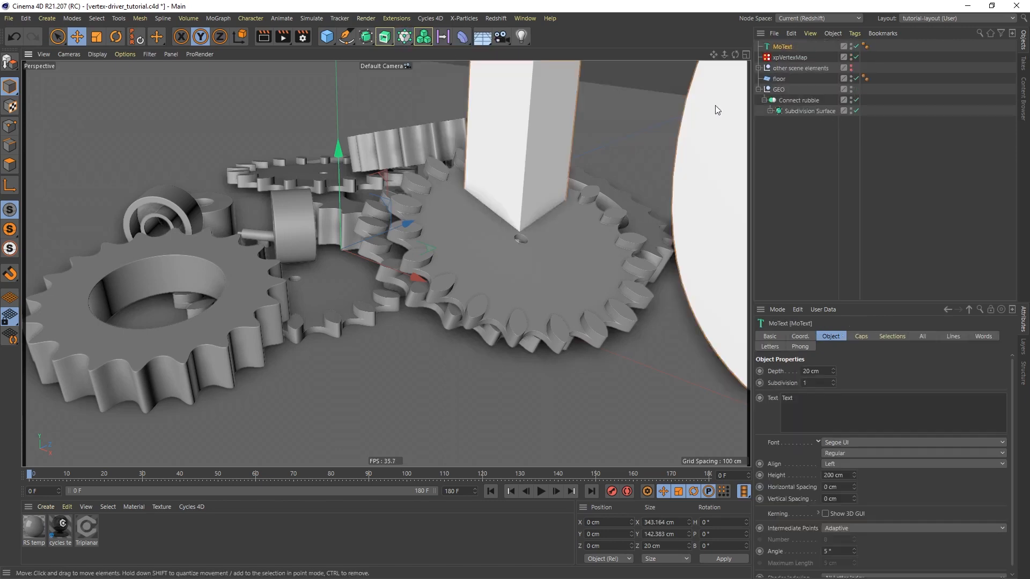
{"action": "scroll", "coordinate": [510, 213], "scroll_direction": "down", "scroll_amount": 10}
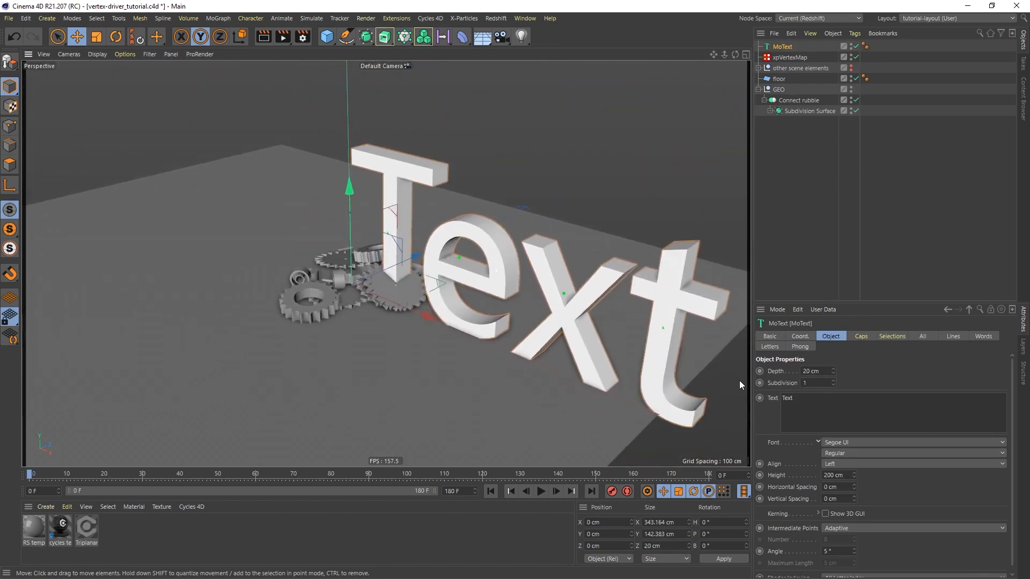
{"action": "left_click", "coordinate": [851, 452]}
{"action": "left_click", "coordinate": [835, 463]}
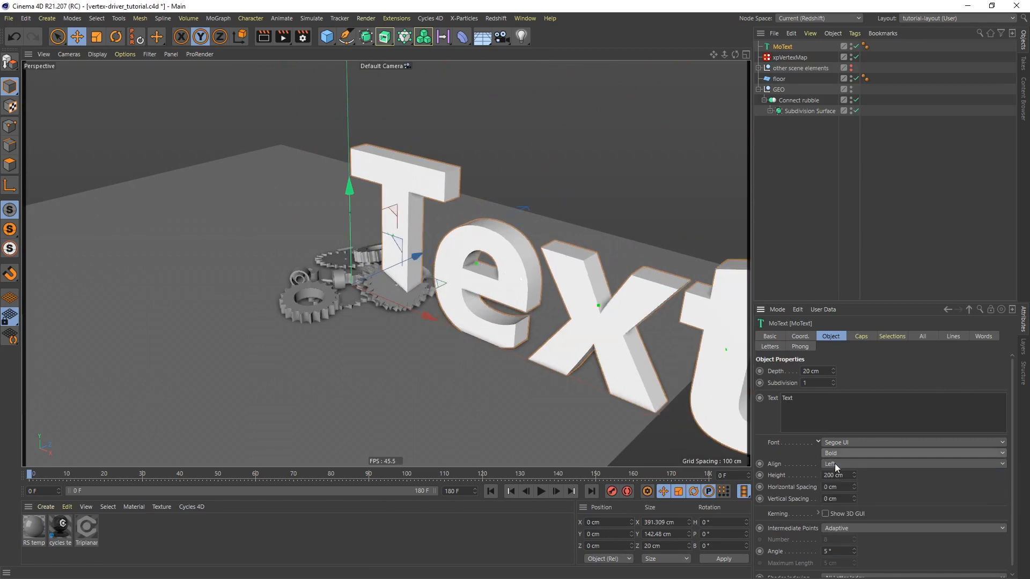
{"action": "scroll", "coordinate": [553, 258], "scroll_direction": "down", "scroll_amount": 5}
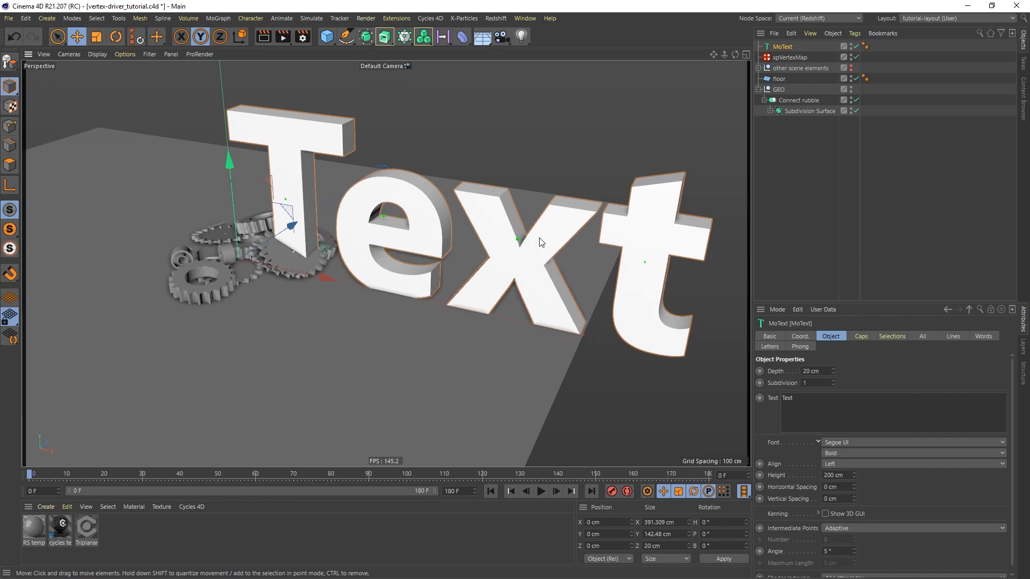
{"action": "left_click", "coordinate": [95, 19]}
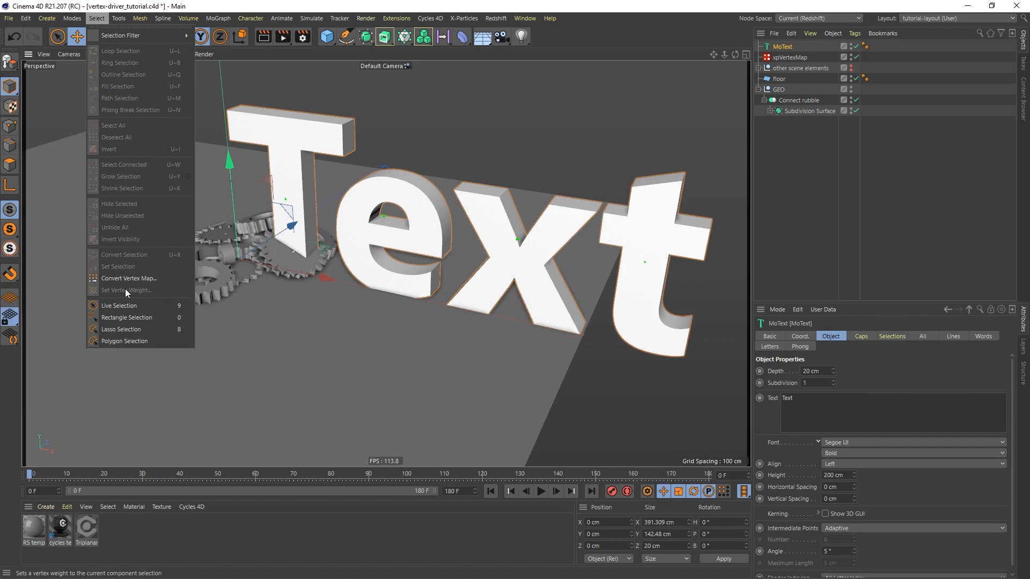
{"action": "left_click", "coordinate": [808, 161]}
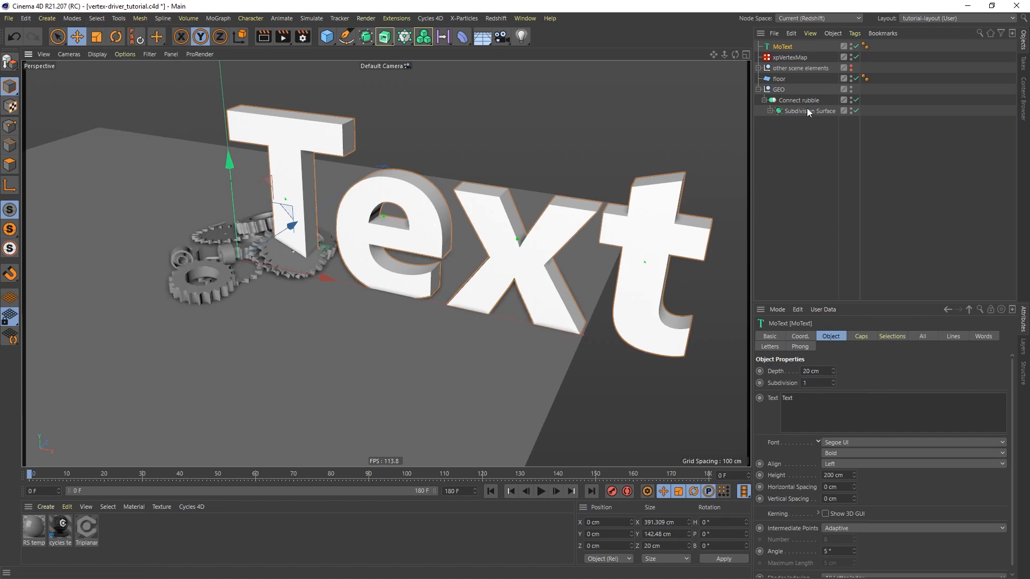
Assign the MoText object to the Objects list of the xpVertexMap object
{"action": "left_click", "coordinate": [790, 56]}
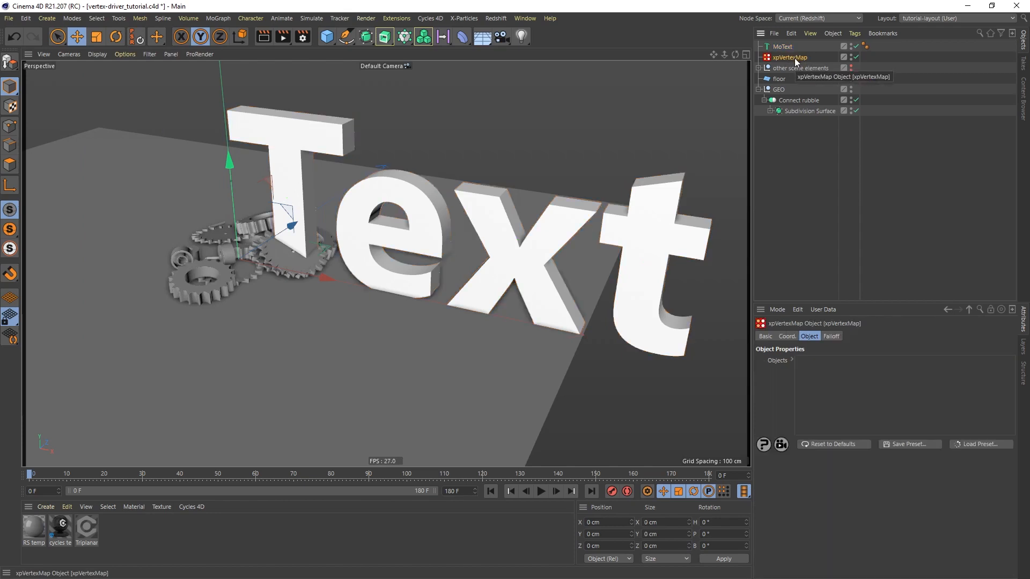
{"action": "left_click_drag", "start_coordinate": [783, 48], "coordinate": [787, 59]}
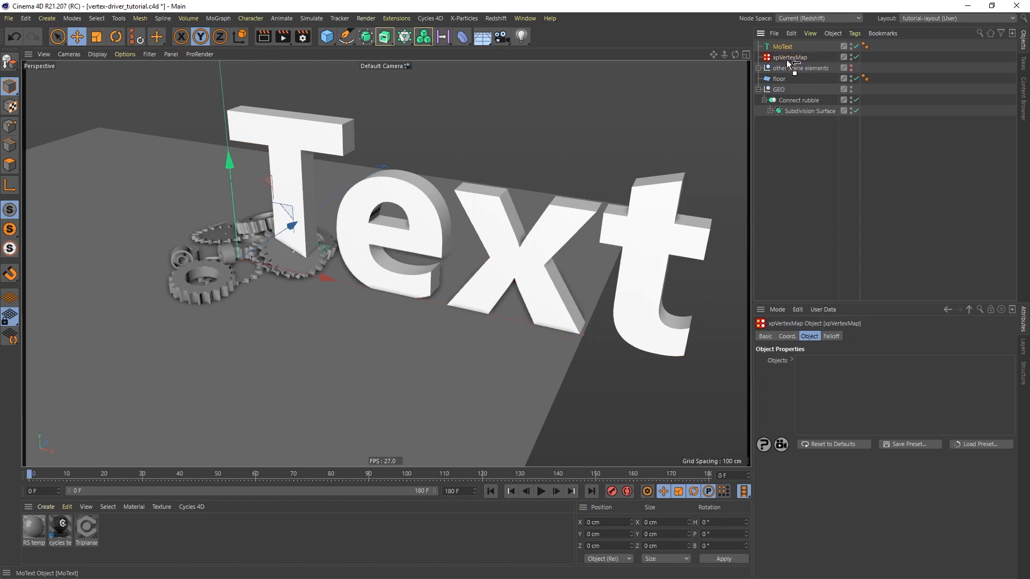
{"action": "left_click_drag", "start_coordinate": [835, 373], "coordinate": [835, 375]}
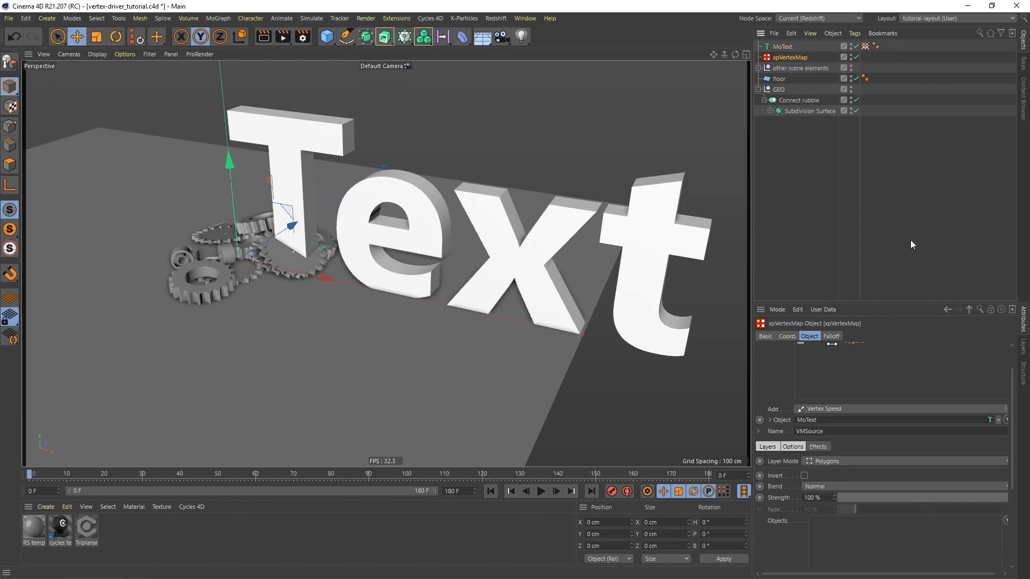
{"action": "scroll", "coordinate": [924, 371], "scroll_direction": "up", "scroll_amount": 2}
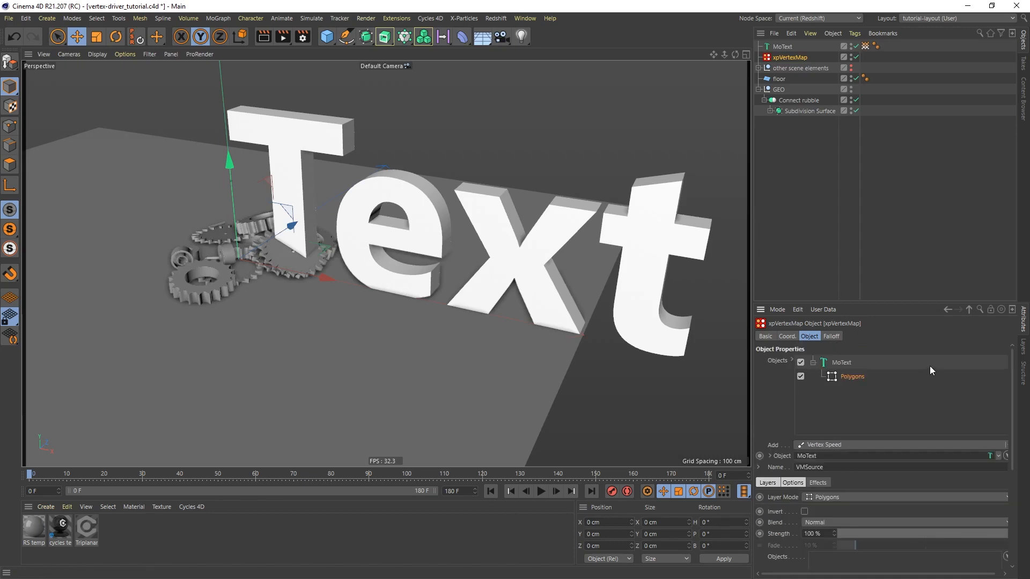
Show the MoText's VMSource vertex map in the viewport and switch the display to Gouraud shading with lines
{"action": "left_click", "coordinate": [866, 47]}
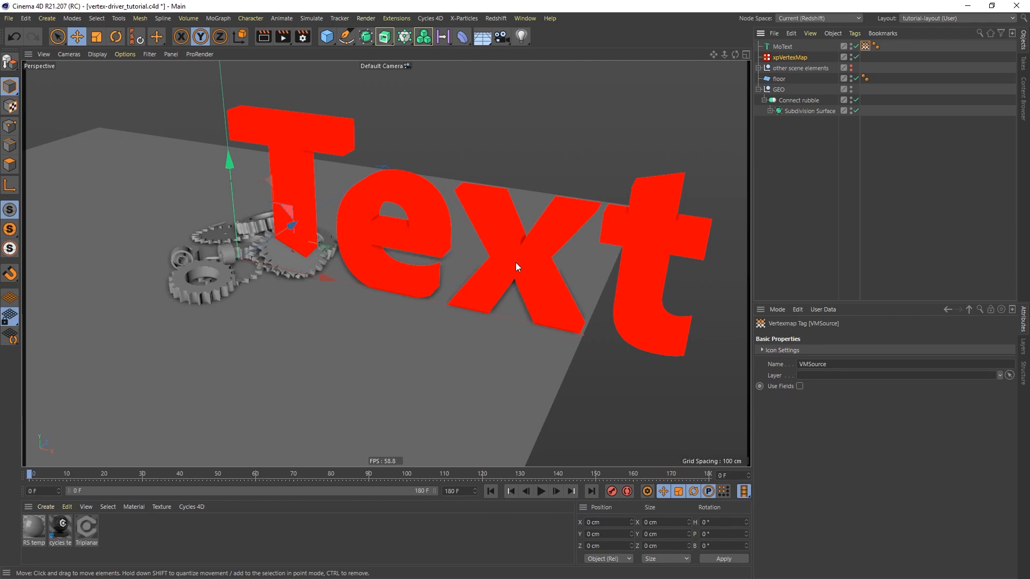
{"action": "key", "text": "n"}
{"action": "key", "text": "b"}
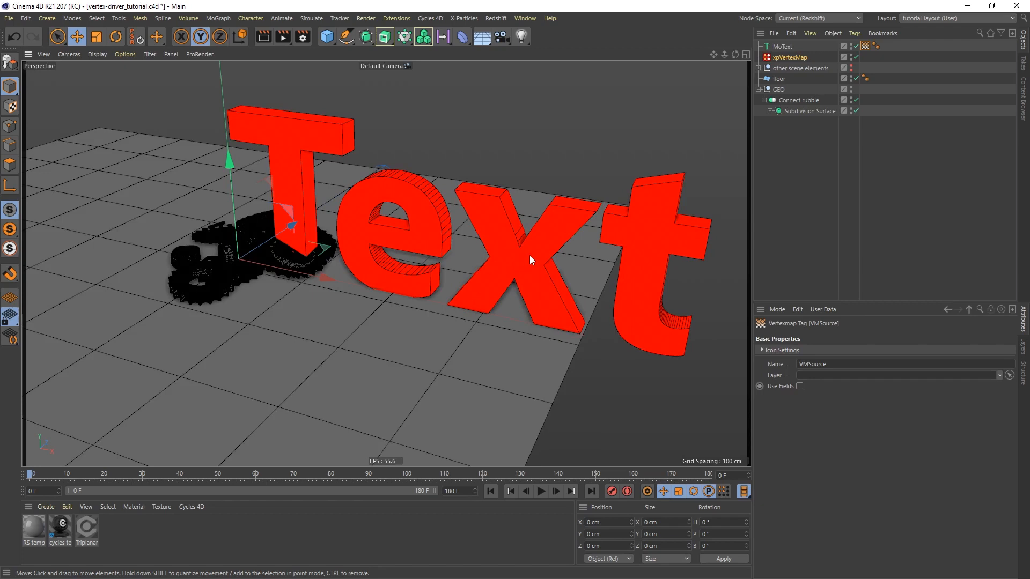
Add an Ambient Occlusion layer to the MoText entry of the xpVertexMap object
{"action": "left_click", "coordinate": [789, 59]}
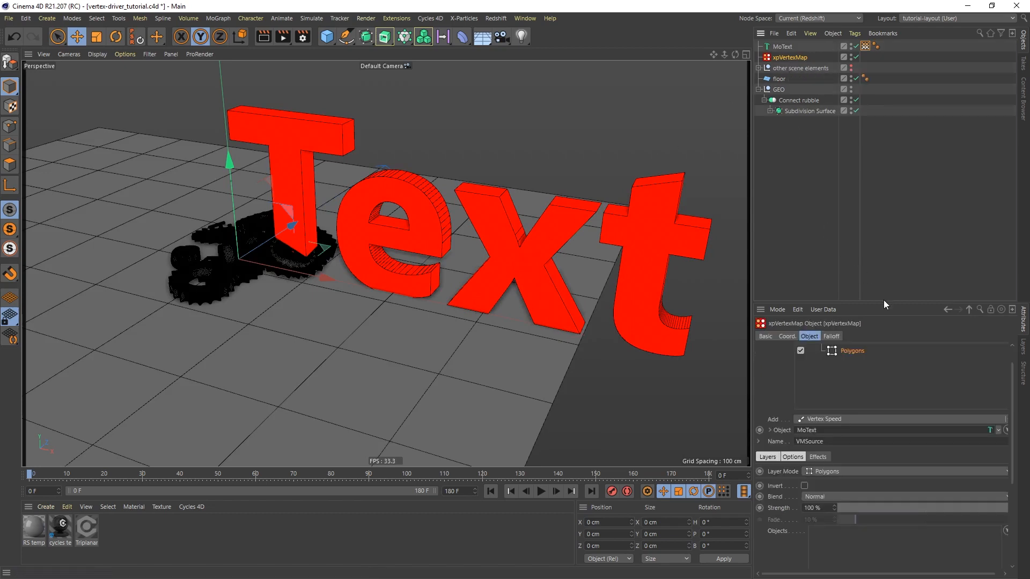
{"action": "left_click_drag", "start_coordinate": [885, 305], "coordinate": [876, 231]}
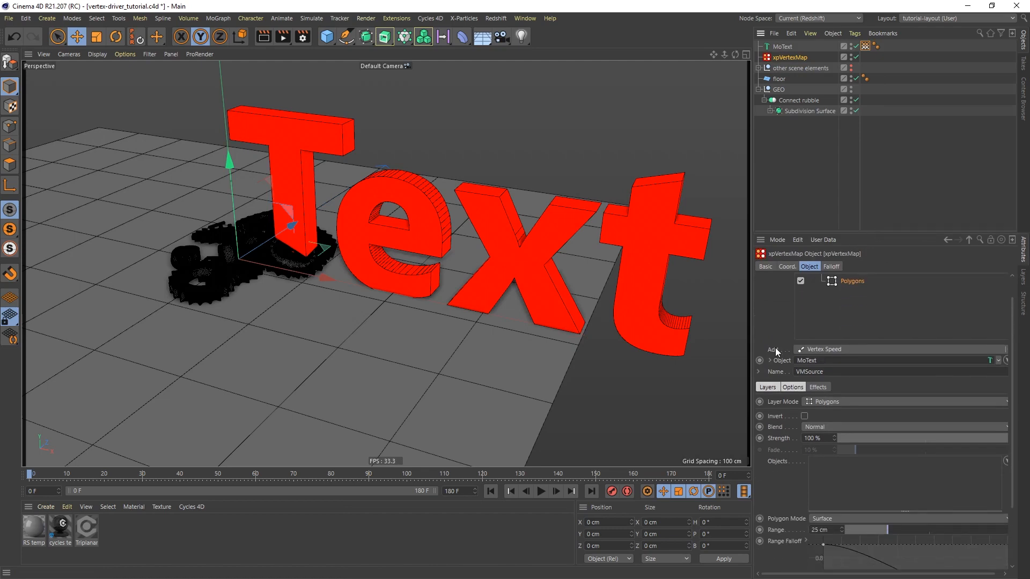
{"action": "left_click", "coordinate": [864, 352]}
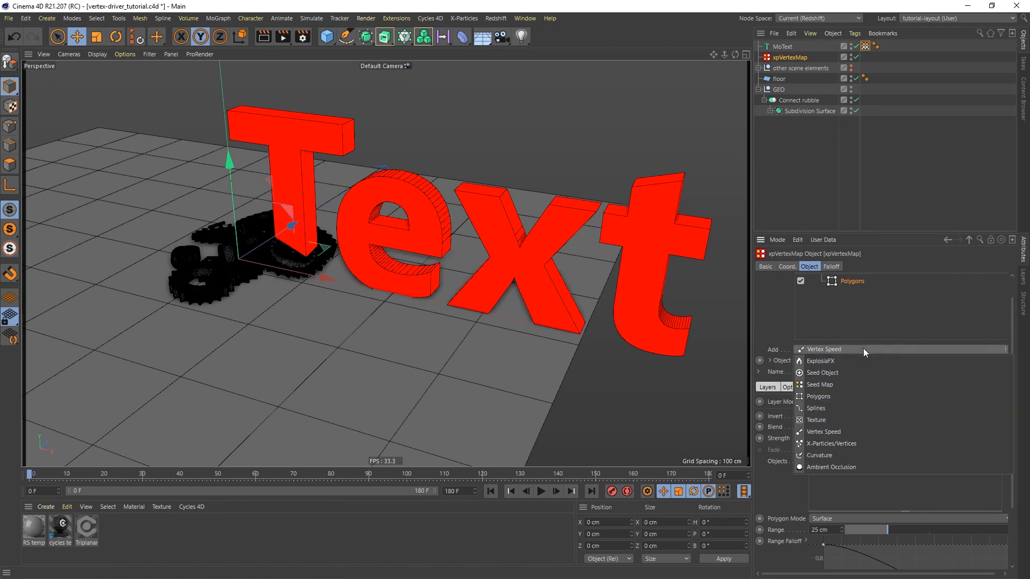
{"action": "left_click", "coordinate": [832, 466]}
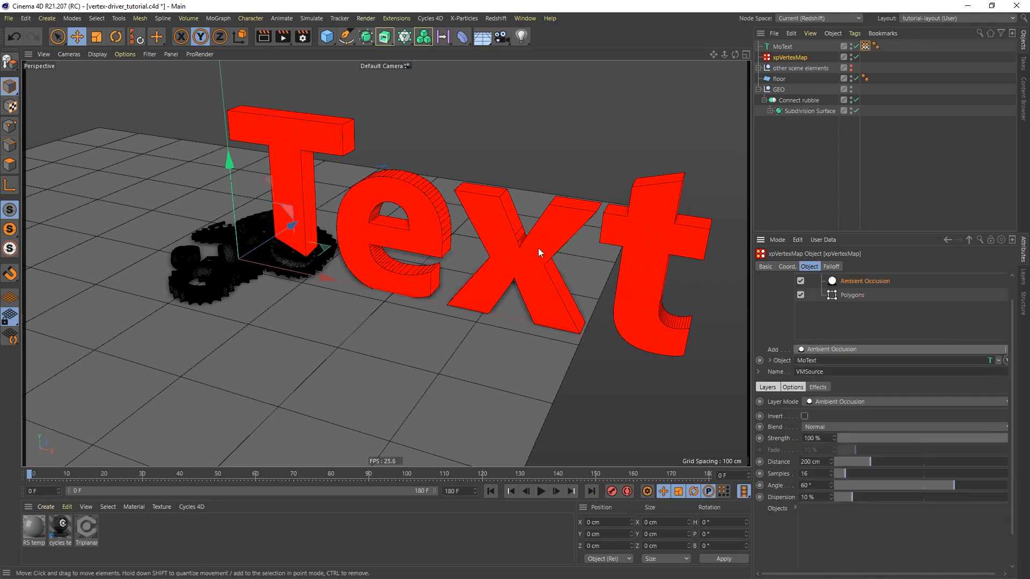
Set the Ambient Occlusion layer's Angle to 23° and its Distance to 22 cm
{"action": "right_click_drag", "start_coordinate": [510, 244], "coordinate": [540, 167], "text": "alt"}
{"action": "middle_click_drag", "start_coordinate": [546, 233], "coordinate": [485, 253], "text": "alt"}
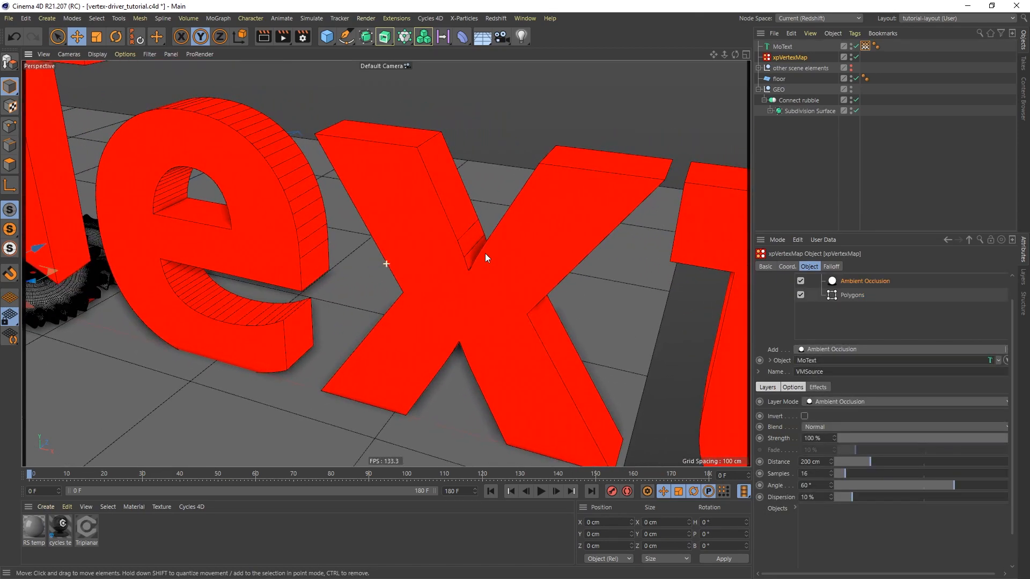
{"action": "left_click_drag", "start_coordinate": [468, 284], "coordinate": [497, 257], "text": "alt"}
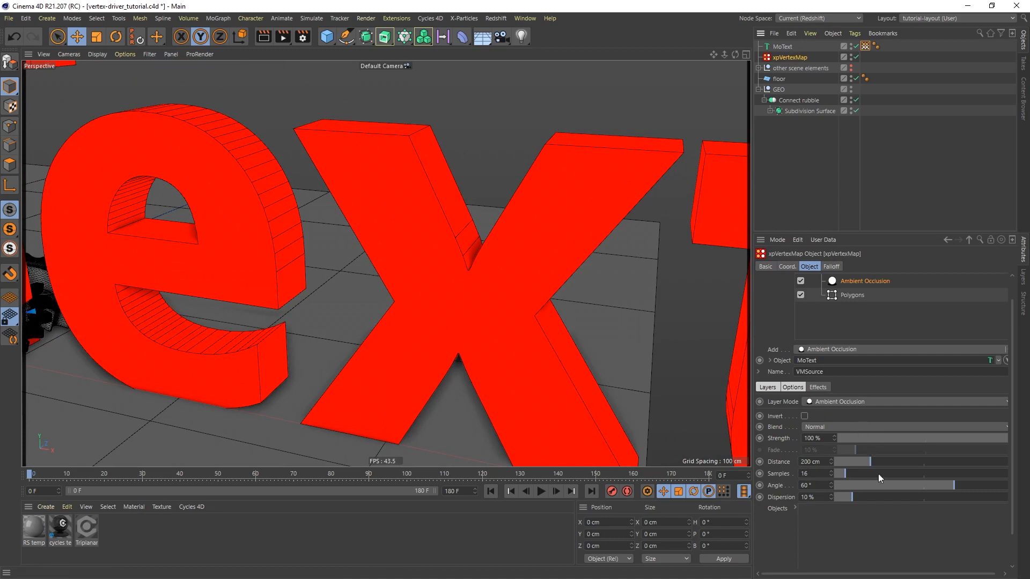
{"action": "left_click_drag", "start_coordinate": [903, 485], "coordinate": [842, 461]}
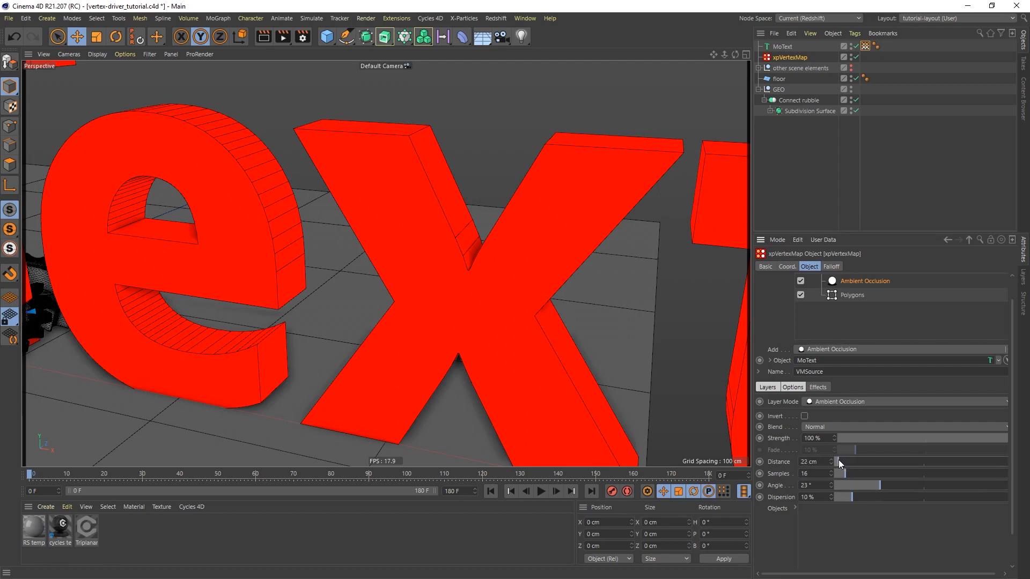
Increase the MoText object's extrusion Subdivision to 6
{"action": "left_click", "coordinate": [779, 46]}
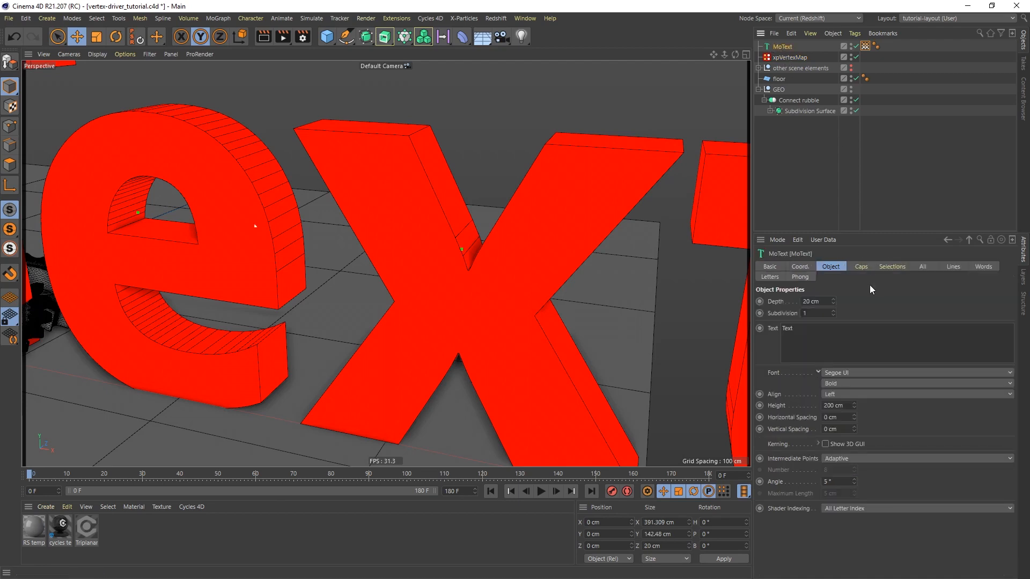
{"action": "left_click", "coordinate": [832, 310]}
{"action": "left_click", "coordinate": [832, 310]}
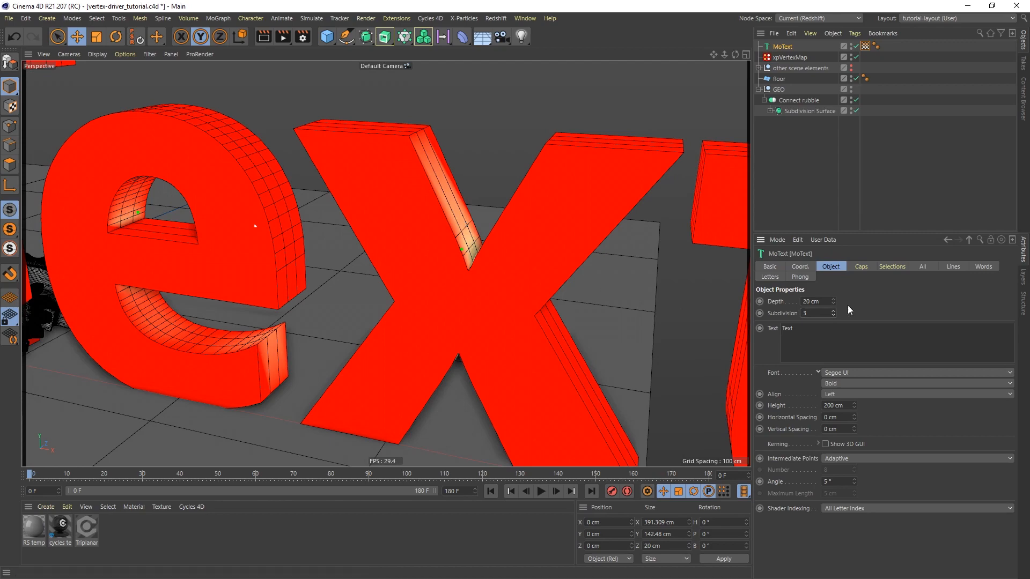
{"action": "left_click", "coordinate": [833, 311]}
{"action": "left_click", "coordinate": [833, 311]}
{"action": "left_click", "coordinate": [833, 312]}
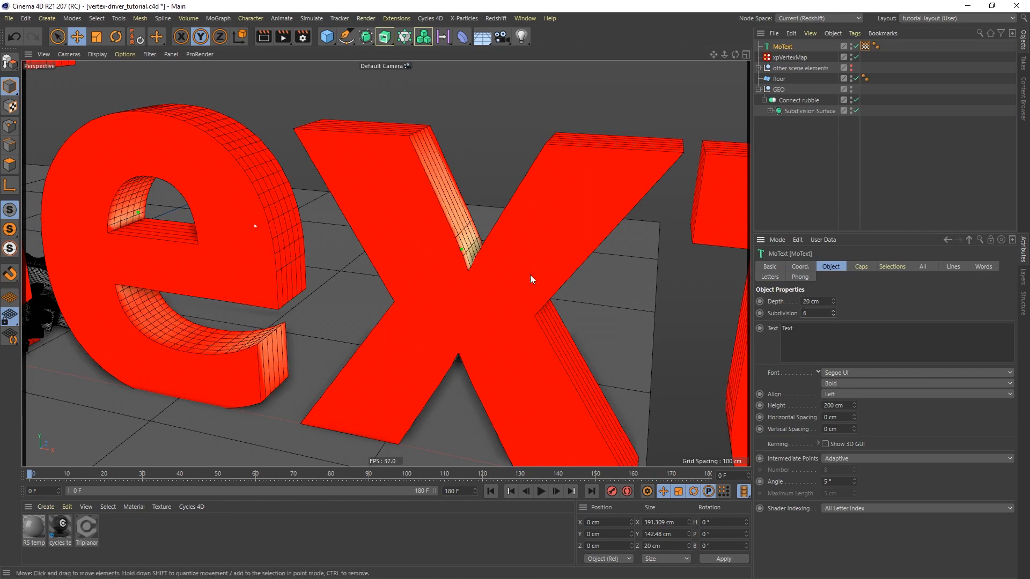
Change the MoText object's Intermediate Points from Adaptive to Uniform
{"action": "left_click_drag", "start_coordinate": [541, 266], "coordinate": [550, 294], "text": "alt"}
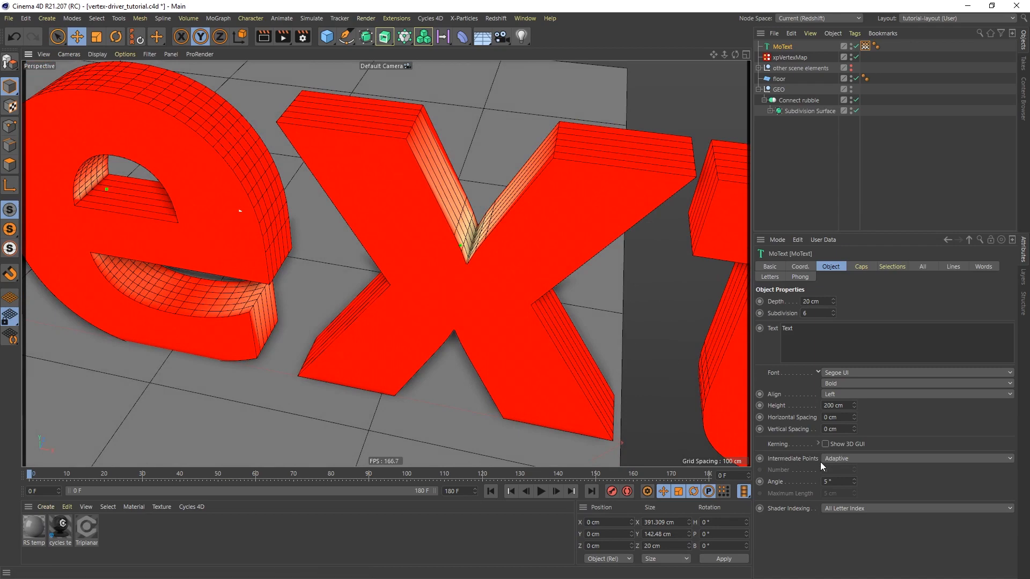
{"action": "left_click", "coordinate": [849, 459]}
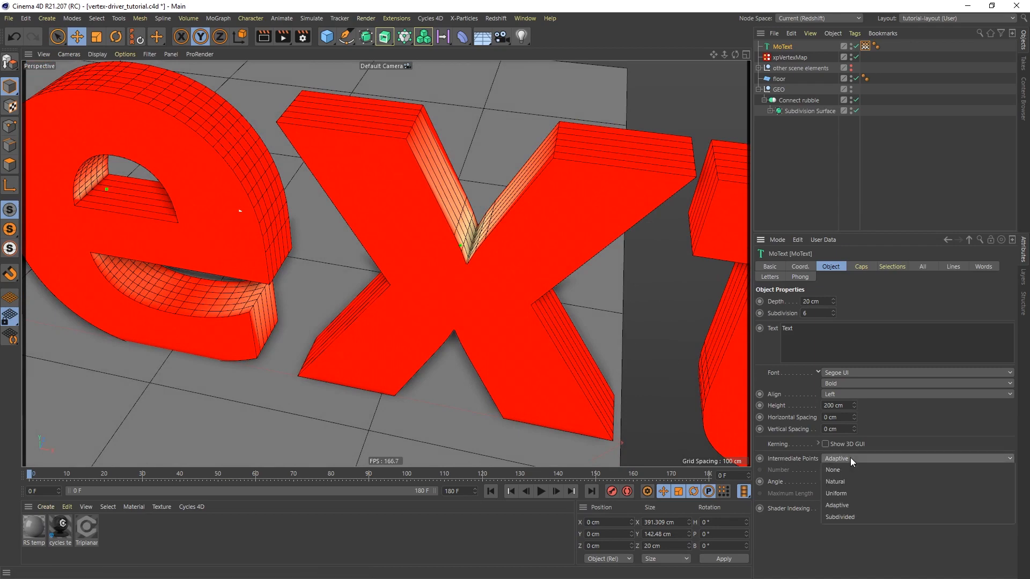
{"action": "left_click", "coordinate": [848, 493]}
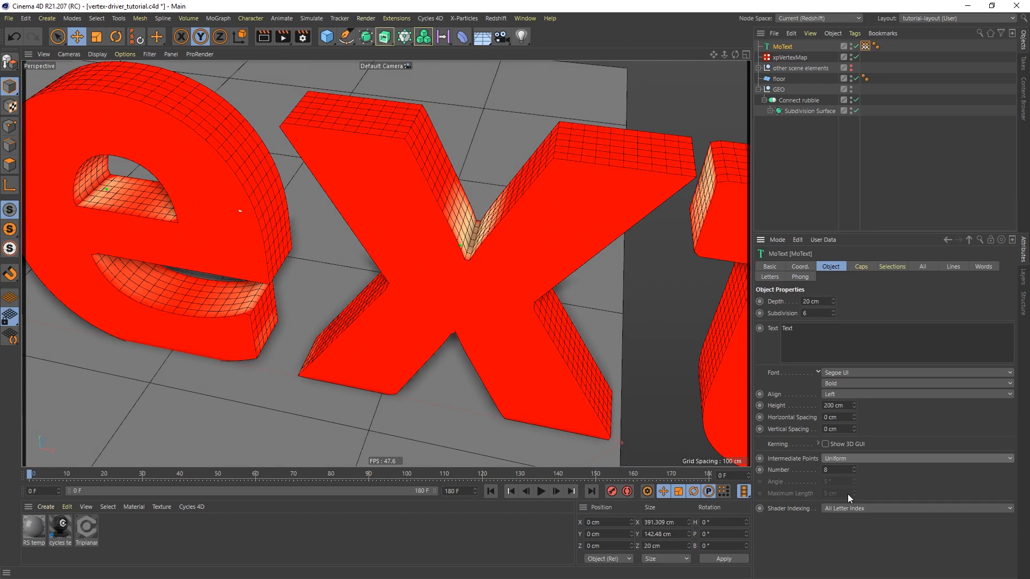
Set the MoText object's intermediate point Number to 10 and its Caps Type to Regular Grid with a 2.36 cm size
{"action": "left_click", "coordinate": [853, 466]}
{"action": "left_click", "coordinate": [853, 467]}
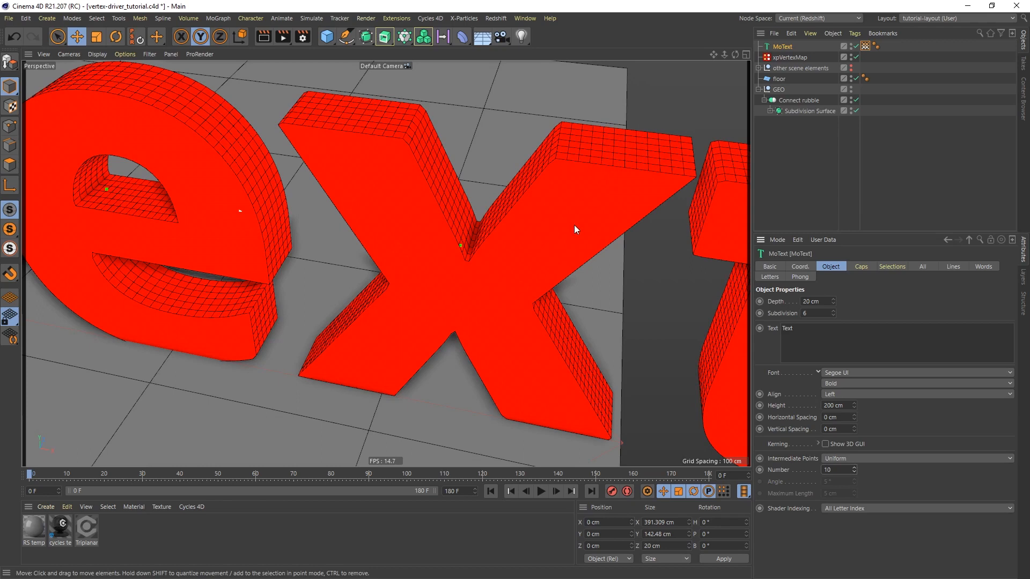
{"action": "left_click", "coordinate": [862, 267]}
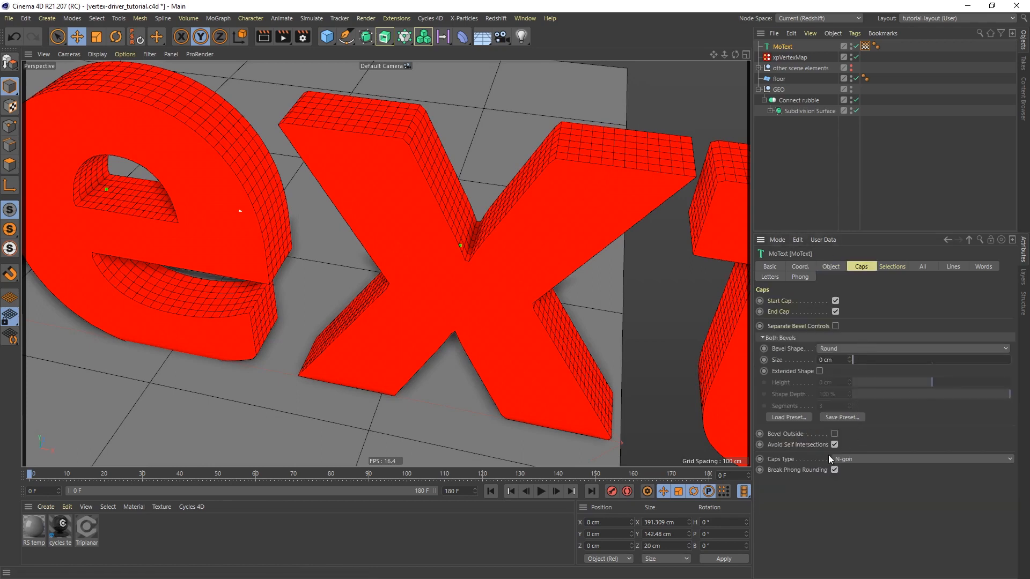
{"action": "left_click", "coordinate": [859, 461]}
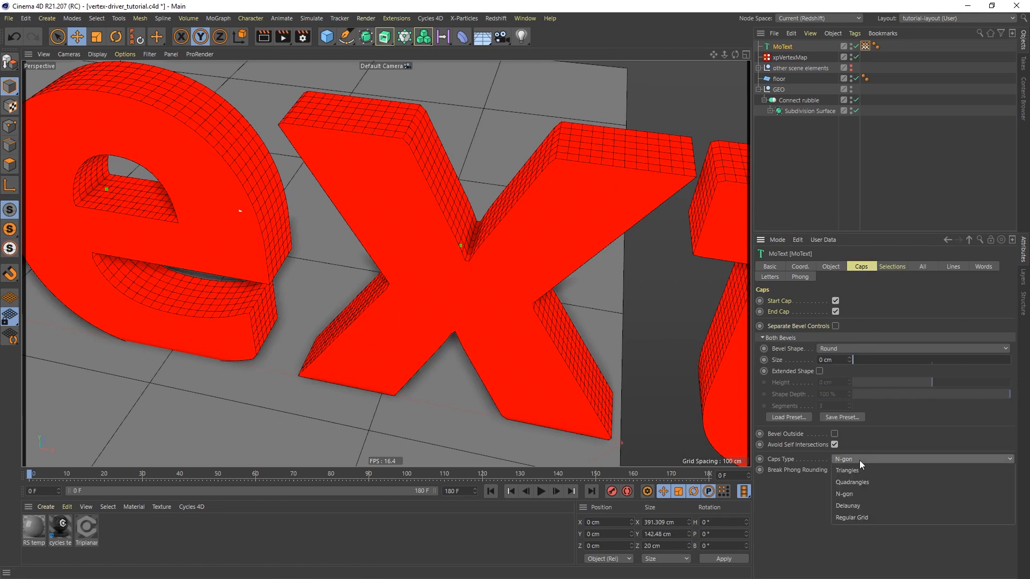
{"action": "left_click", "coordinate": [860, 516]}
{"action": "left_click", "coordinate": [771, 459]}
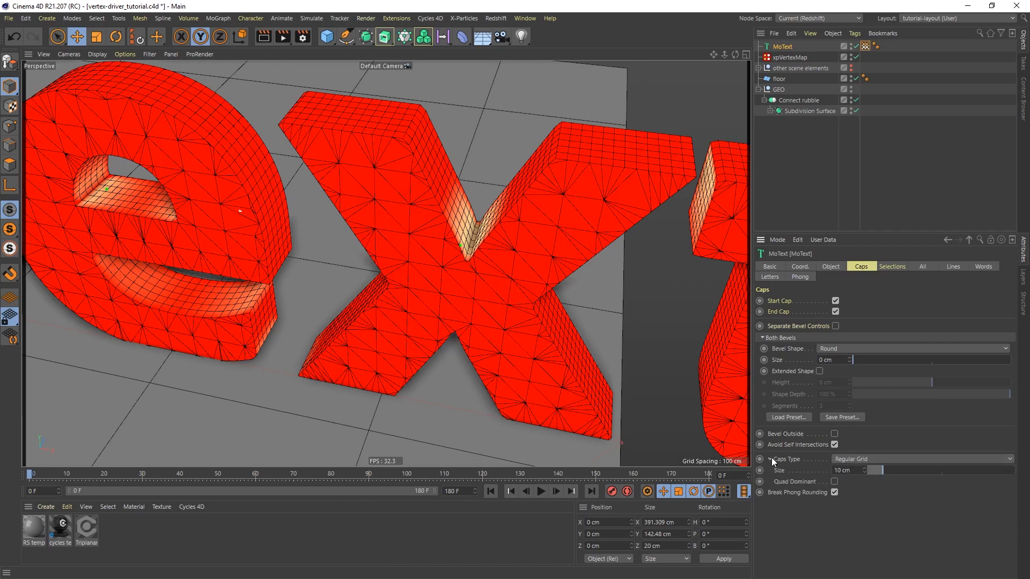
{"action": "left_click_drag", "start_coordinate": [877, 471], "coordinate": [876, 471]}
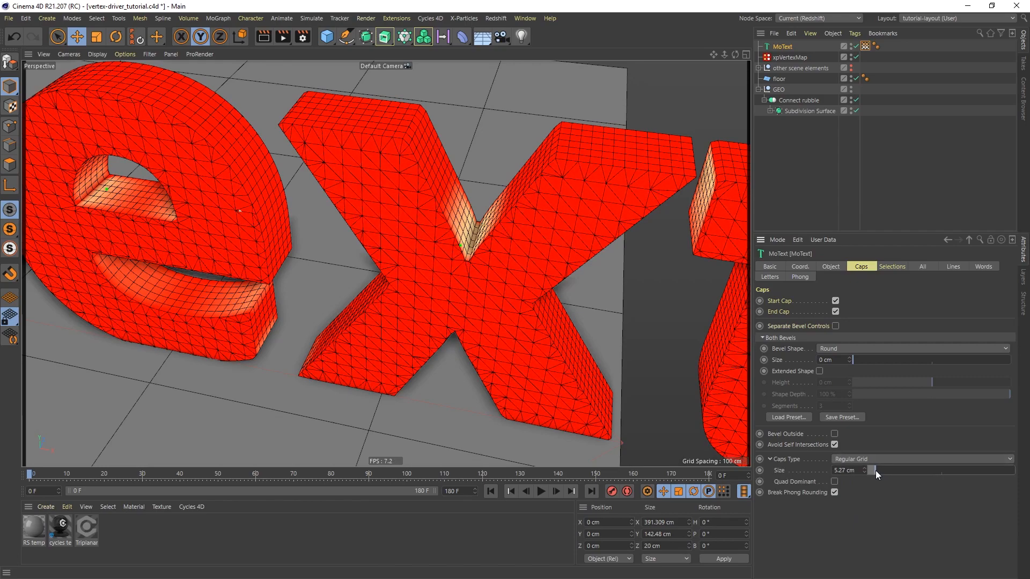
Set the Distance of the xpVertexMap object's Ambient Occlusion layer to 49 cm
{"action": "left_click_drag", "start_coordinate": [453, 258], "coordinate": [467, 241], "text": "alt"}
{"action": "left_click", "coordinate": [800, 56]}
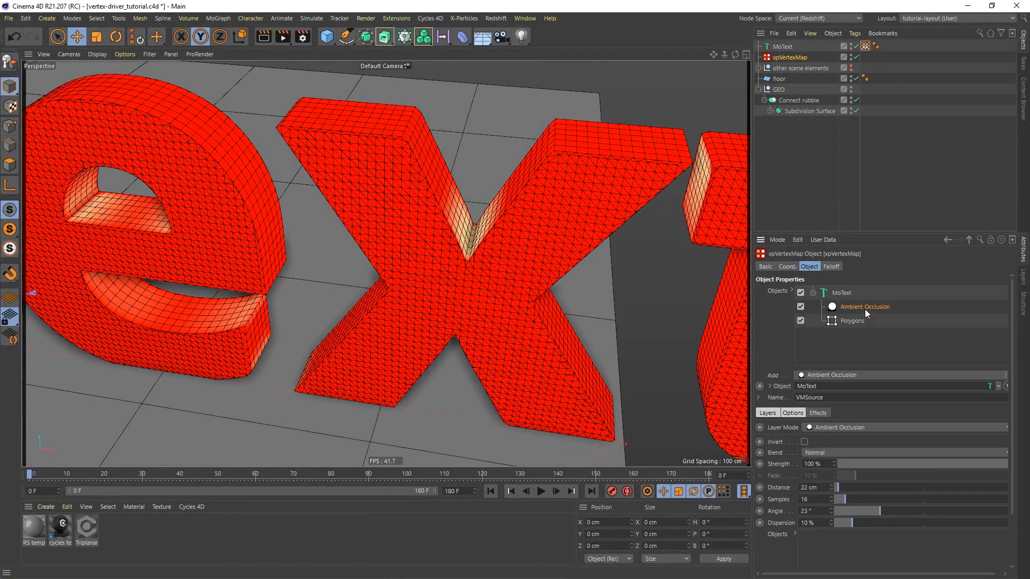
{"action": "left_click_drag", "start_coordinate": [840, 486], "coordinate": [843, 485]}
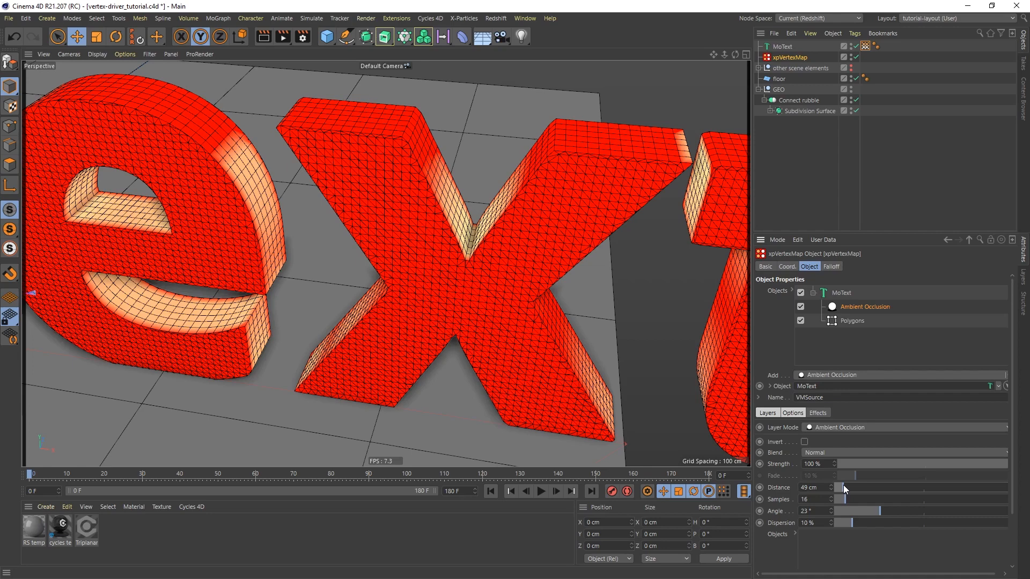
Delete the MoText object and display the cog pile with Gouraud shading without wireframe lines
{"action": "left_click", "coordinate": [782, 47]}
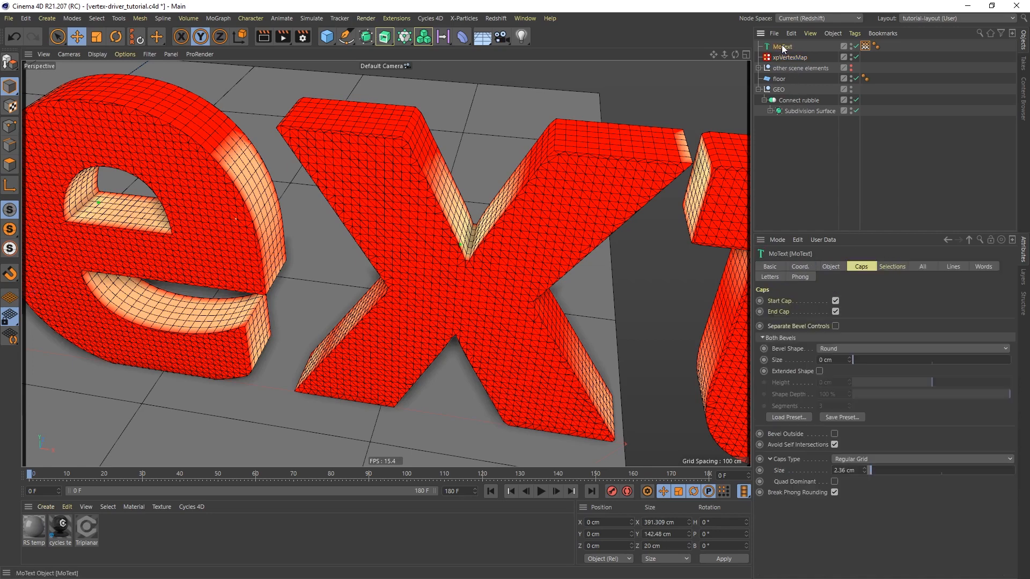
{"action": "key", "text": "Delete"}
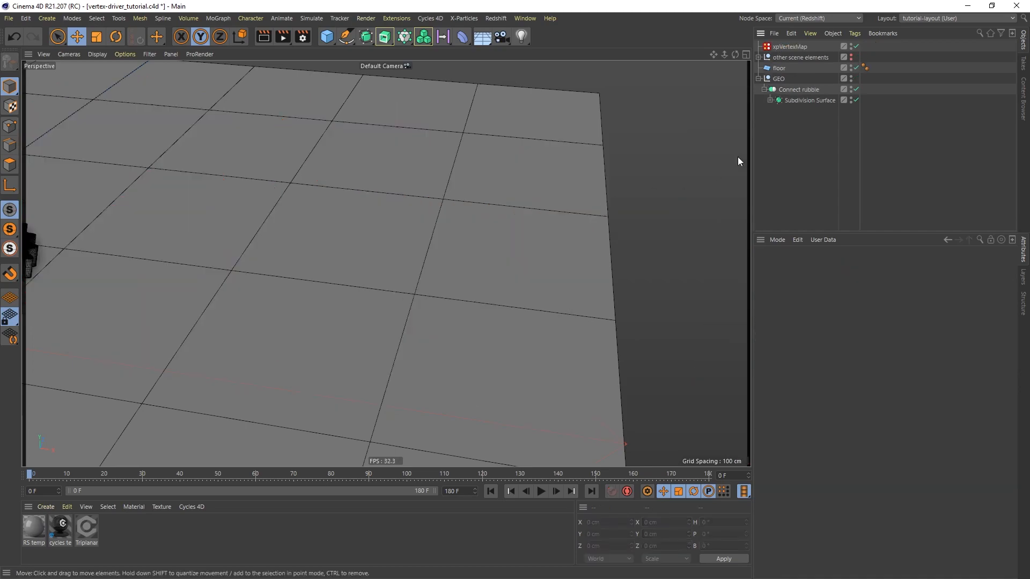
{"action": "right_click_drag", "start_coordinate": [384, 200], "coordinate": [378, 308], "text": "alt"}
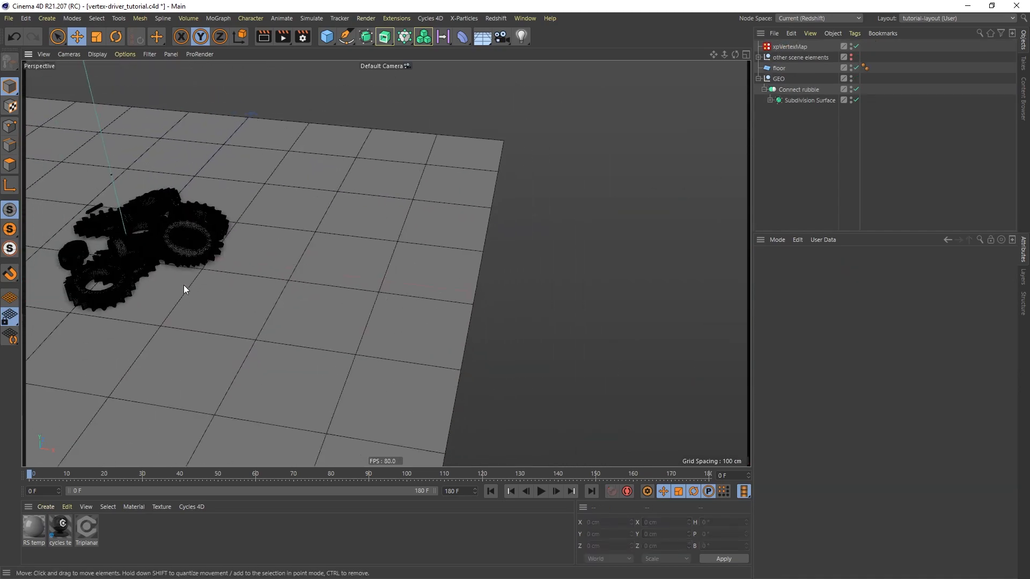
{"action": "middle_click_drag", "start_coordinate": [184, 285], "coordinate": [348, 288], "text": "alt"}
{"action": "right_click_drag", "start_coordinate": [302, 254], "coordinate": [341, 188], "text": "alt"}
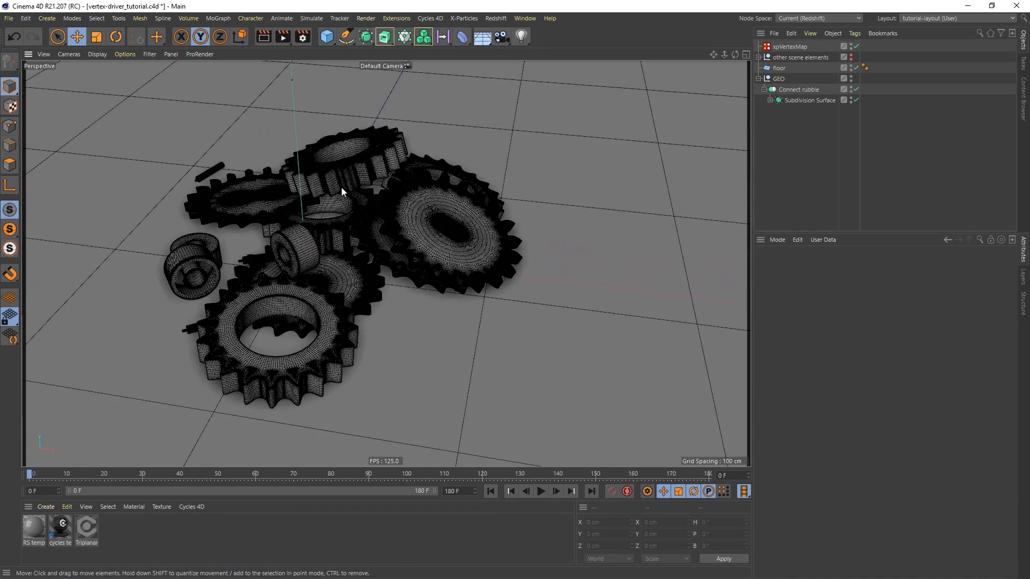
{"action": "key", "text": "n"}
{"action": "key", "text": "a"}
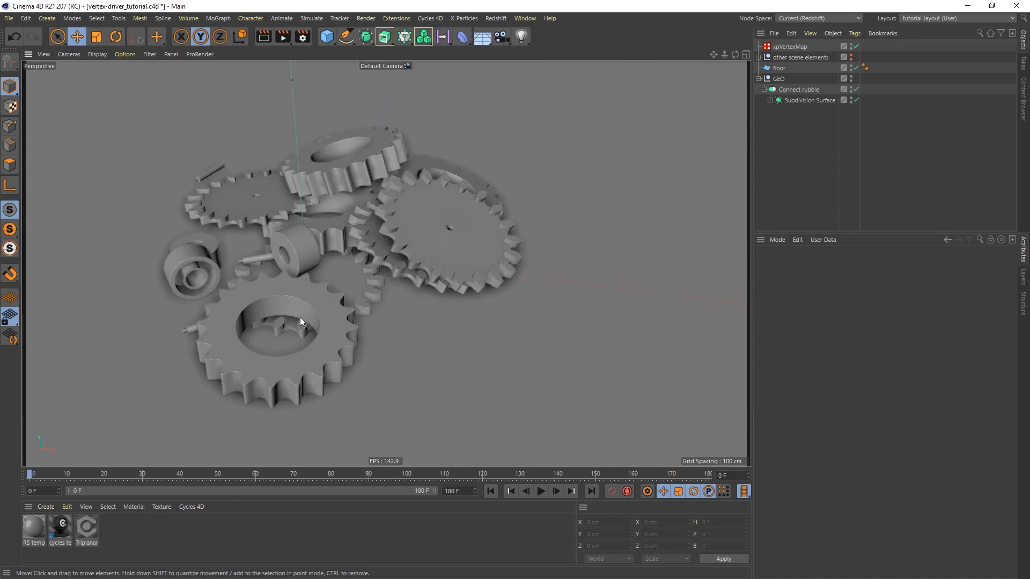
{"action": "left_click_drag", "start_coordinate": [313, 318], "coordinate": [300, 308], "text": "alt"}
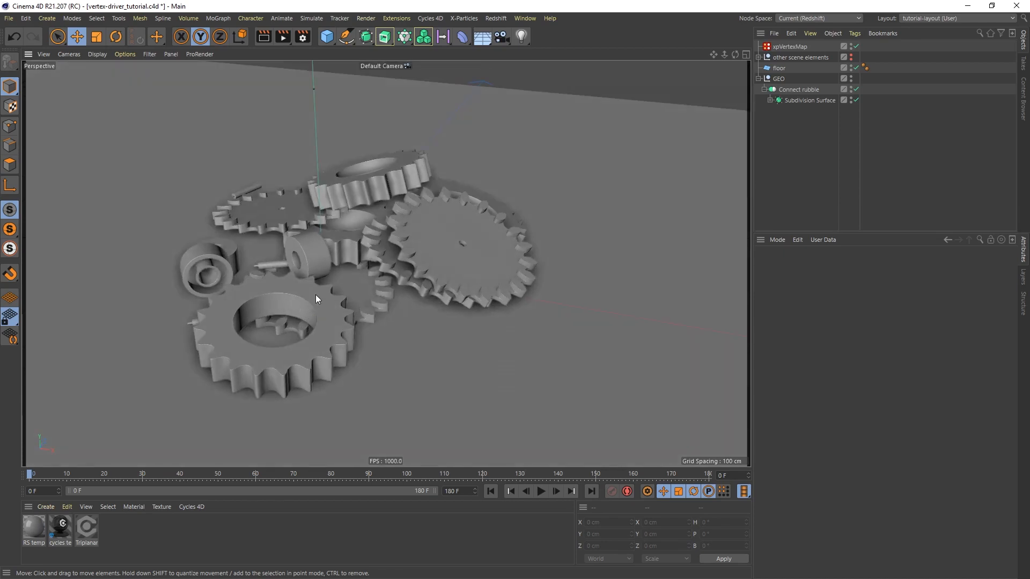
Disable the Subdivision Surface that holds the cog pile inside the Connect rubble object
{"action": "left_click", "coordinate": [770, 100]}
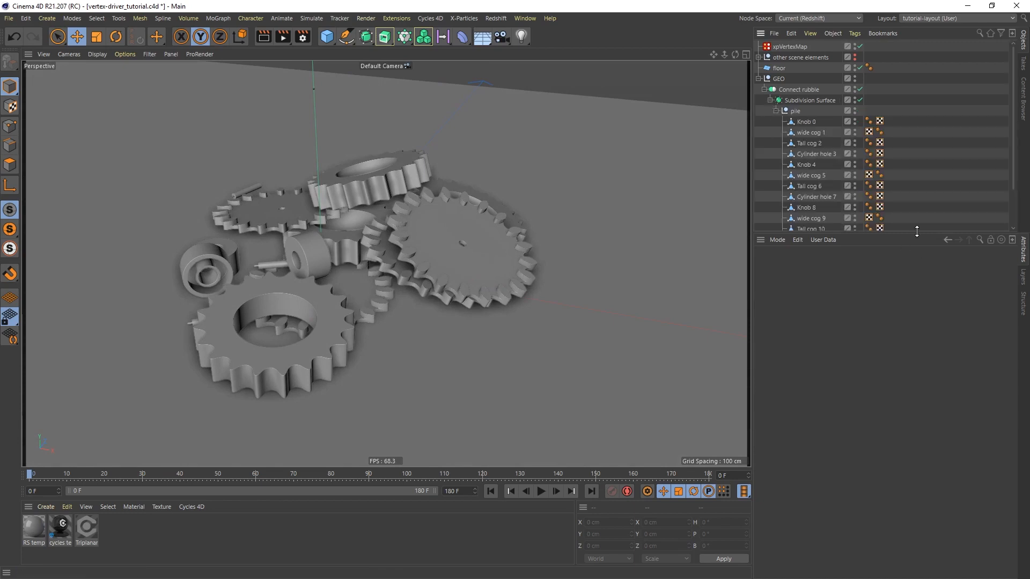
{"action": "left_click_drag", "start_coordinate": [917, 232], "coordinate": [923, 302]}
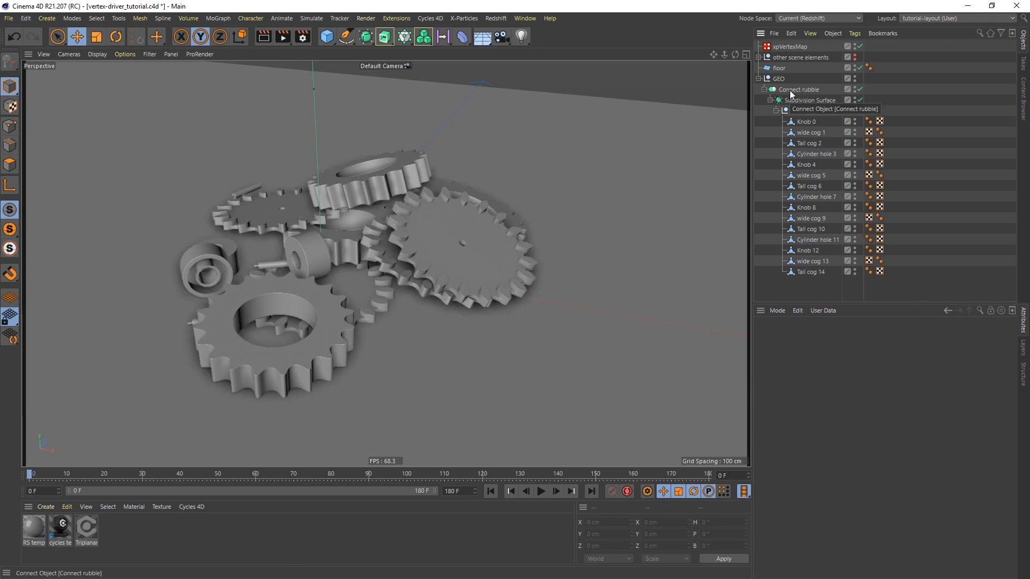
{"action": "left_click", "coordinate": [860, 100]}
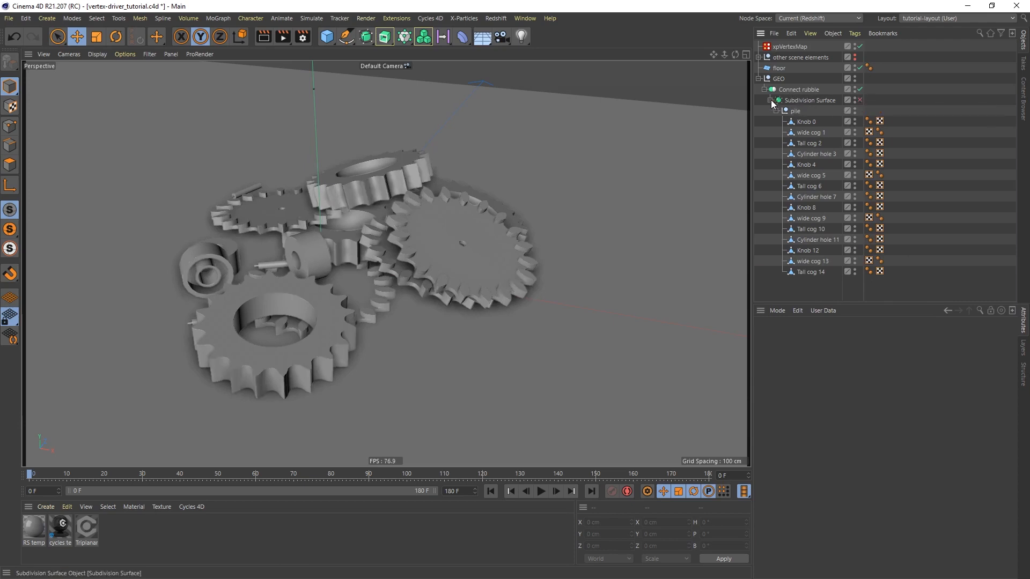
{"action": "left_click", "coordinate": [771, 101]}
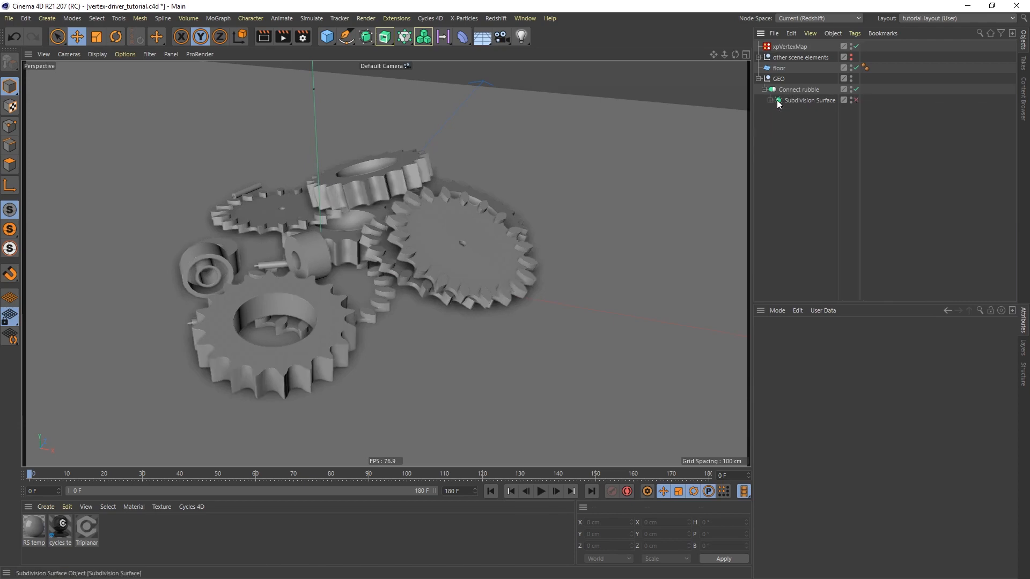
Clear the xpVertexMap object's Objects list, add Connect rubble to it, and display its VMSource vertex map
{"action": "left_click", "coordinate": [790, 47]}
{"action": "middle_click_drag", "start_coordinate": [868, 404], "coordinate": [843, 427]}
{"action": "left_click", "coordinate": [845, 365]}
{"action": "key", "text": "Delete"}
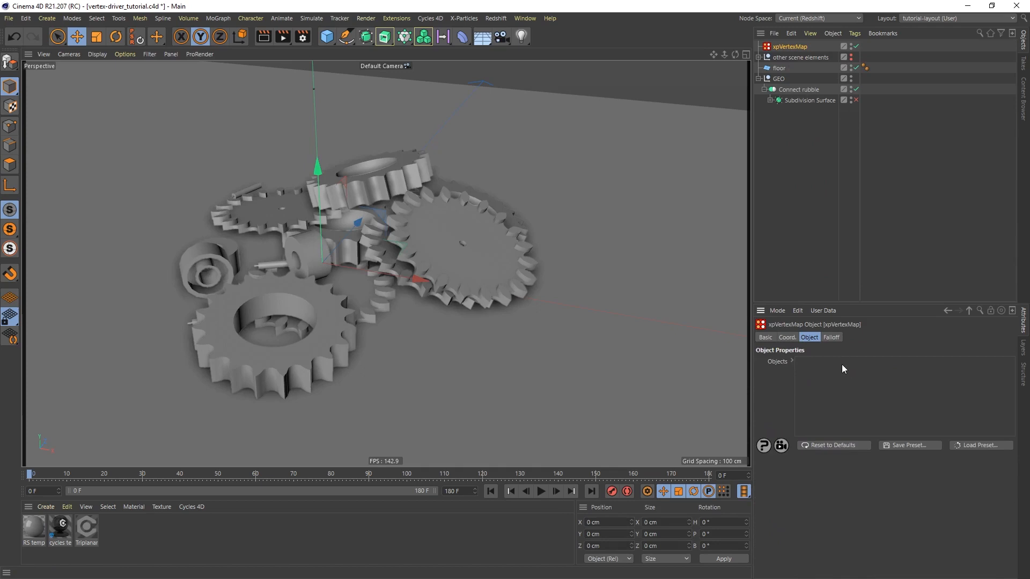
{"action": "left_click_drag", "start_coordinate": [791, 90], "coordinate": [833, 384]}
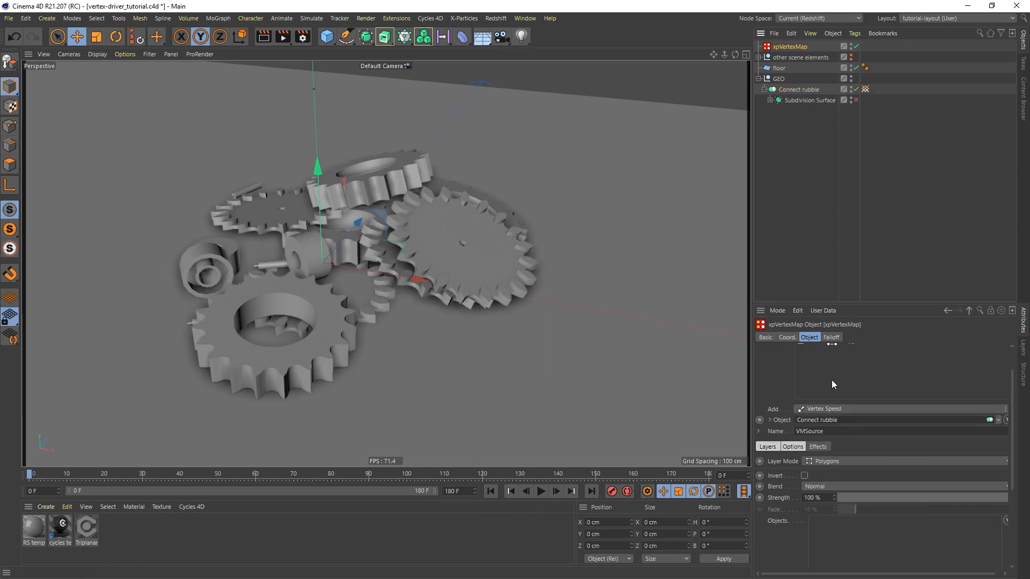
{"action": "left_click", "coordinate": [865, 88]}
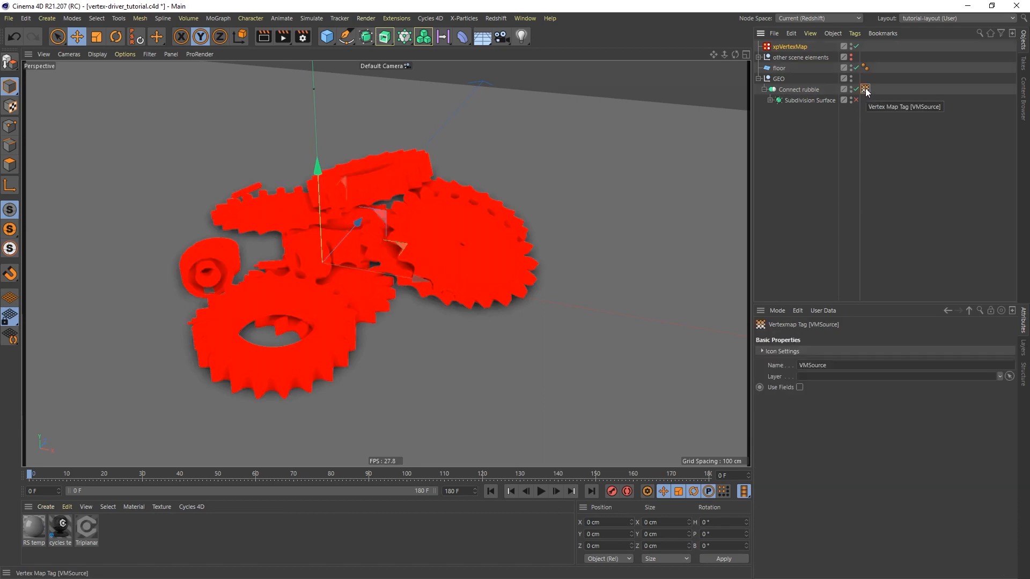
Add a Curvature layer to the Connect rubble entry of the xpVertexMap object
{"action": "left_click", "coordinate": [791, 47]}
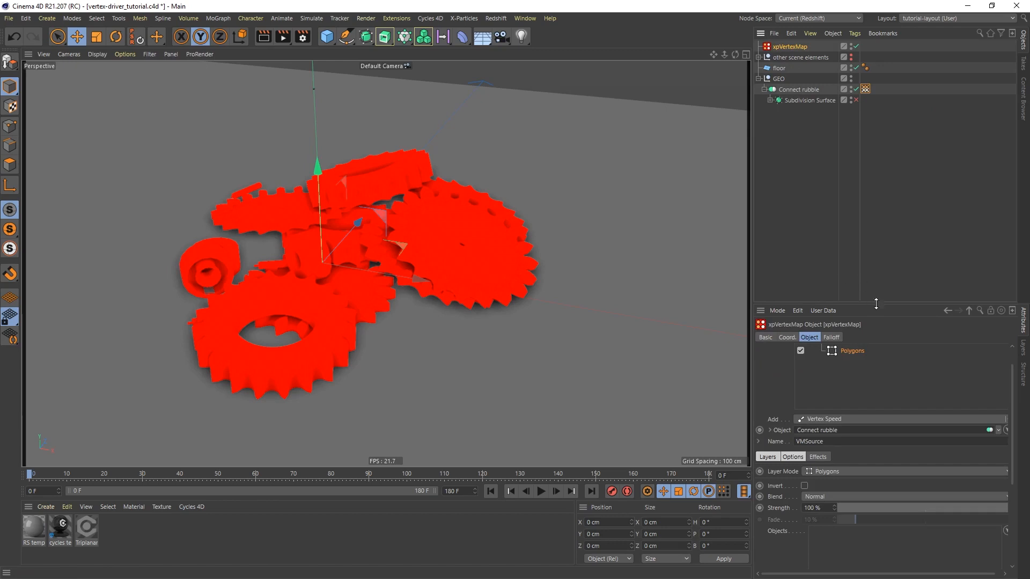
{"action": "left_click_drag", "start_coordinate": [877, 306], "coordinate": [863, 199]}
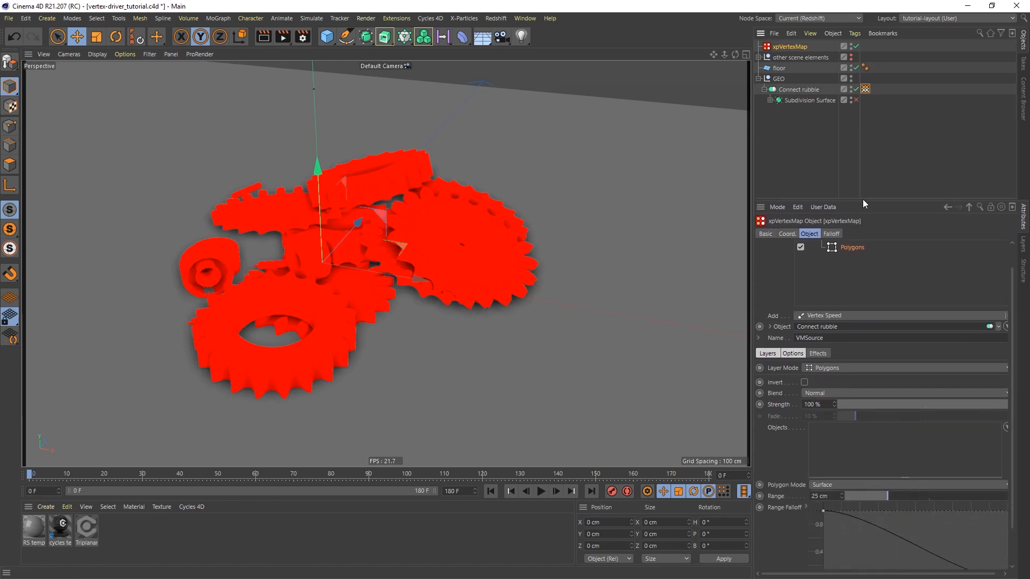
{"action": "left_click", "coordinate": [856, 316]}
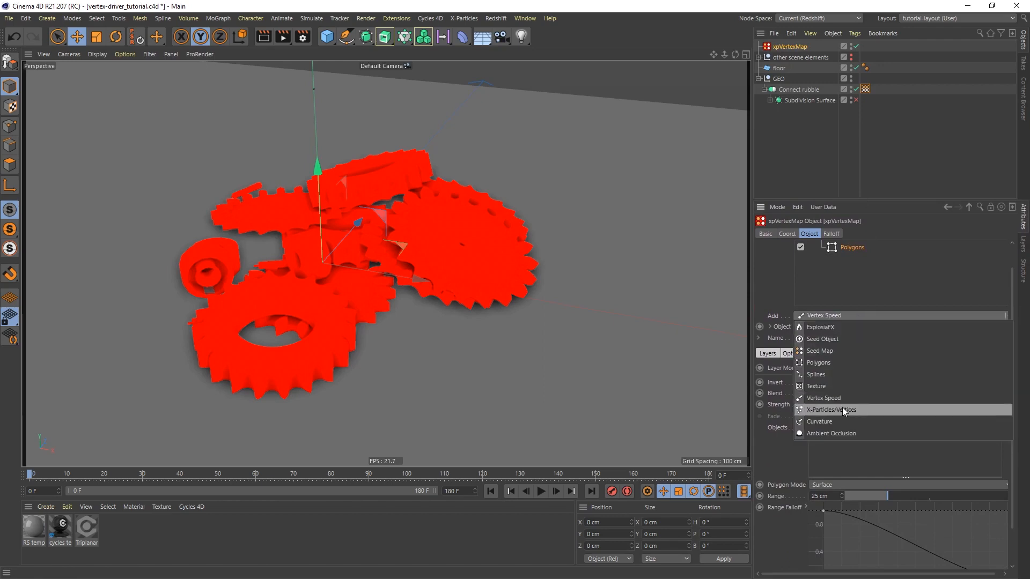
{"action": "left_click", "coordinate": [814, 423]}
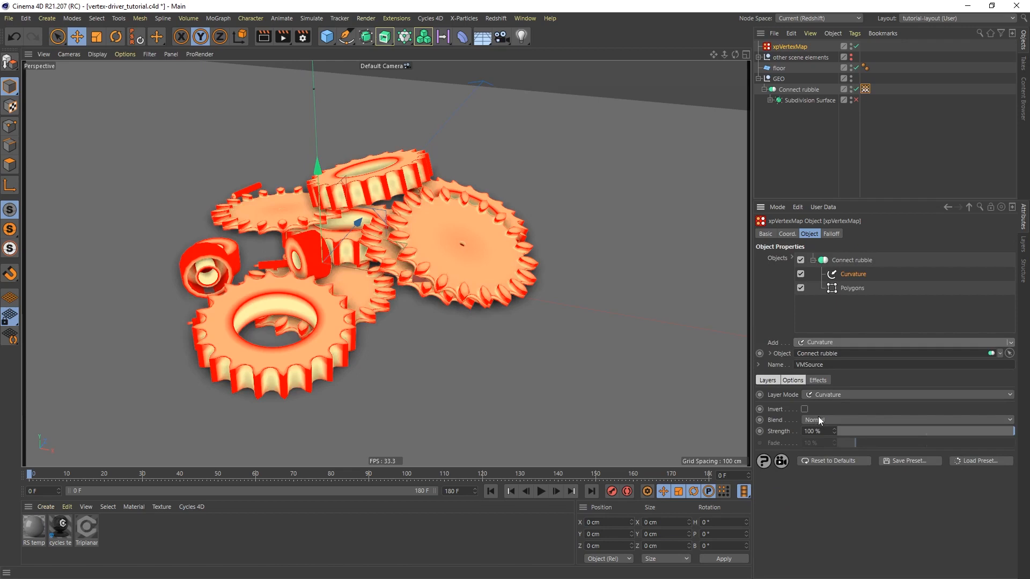
Set the Curvature layer's effects to Brightness -72%, Contrast 100% and Smoothing 2
{"action": "left_click", "coordinate": [822, 381]}
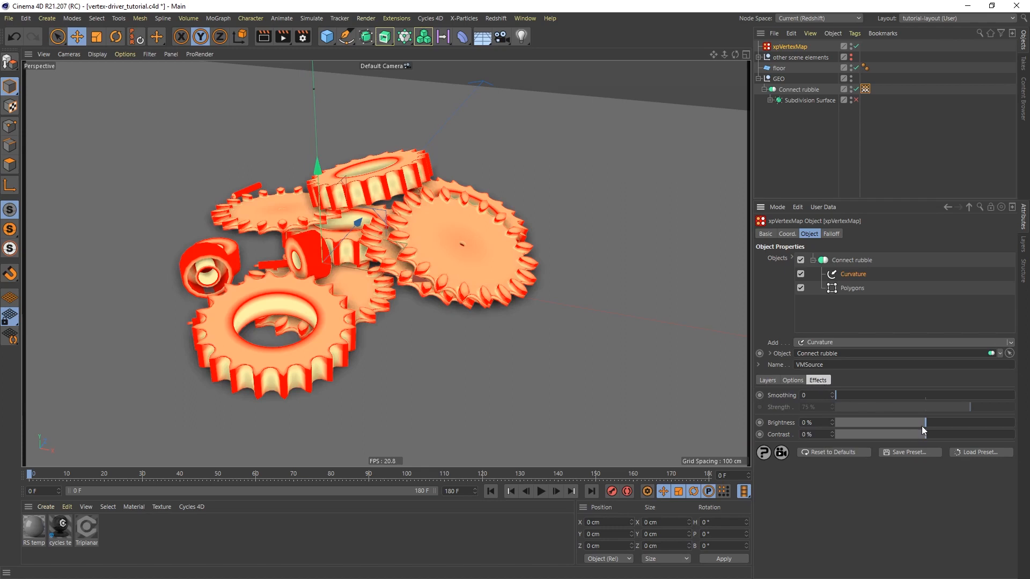
{"action": "mouse_move", "coordinate": [924, 423]}
{"action": "left_mouse_down"}
{"action": "mouse_move", "coordinate": [960, 423]}
{"action": "mouse_move", "coordinate": [909, 426]}
{"action": "left_mouse_up"}
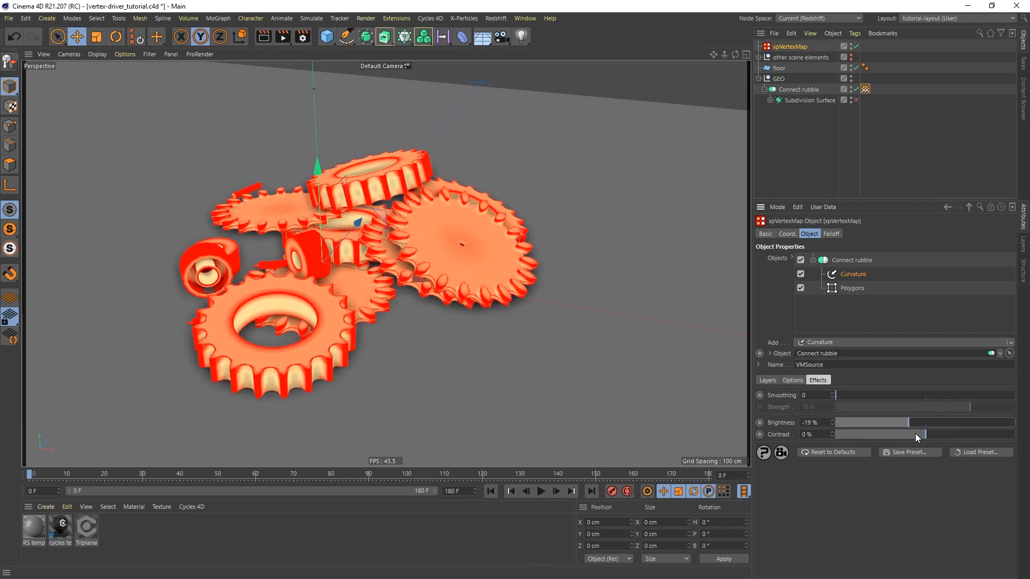
{"action": "left_click_drag", "start_coordinate": [917, 435], "coordinate": [1019, 436]}
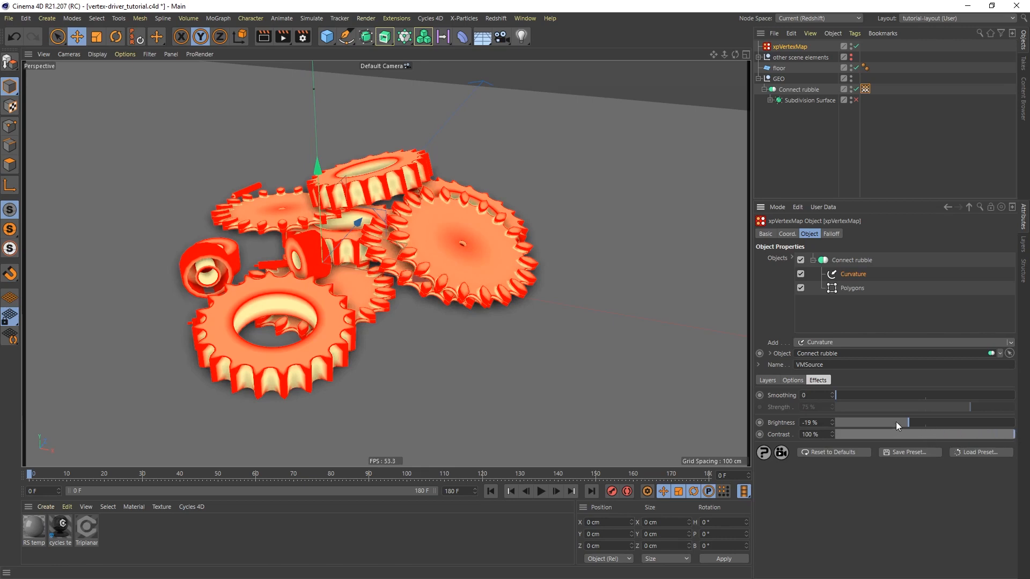
{"action": "left_click_drag", "start_coordinate": [903, 422], "coordinate": [868, 426]}
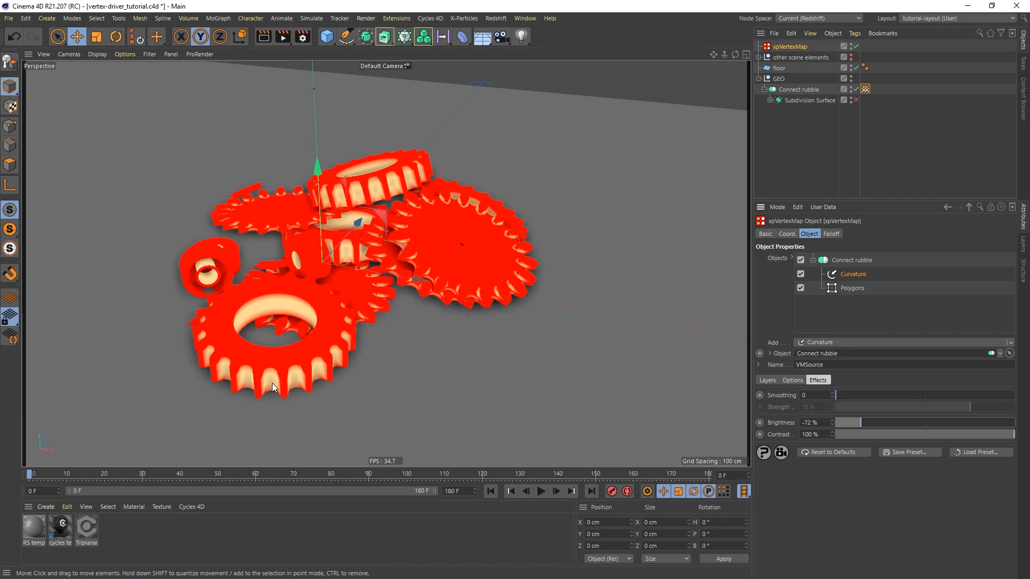
{"action": "left_click", "coordinate": [833, 393]}
{"action": "left_click", "coordinate": [833, 394]}
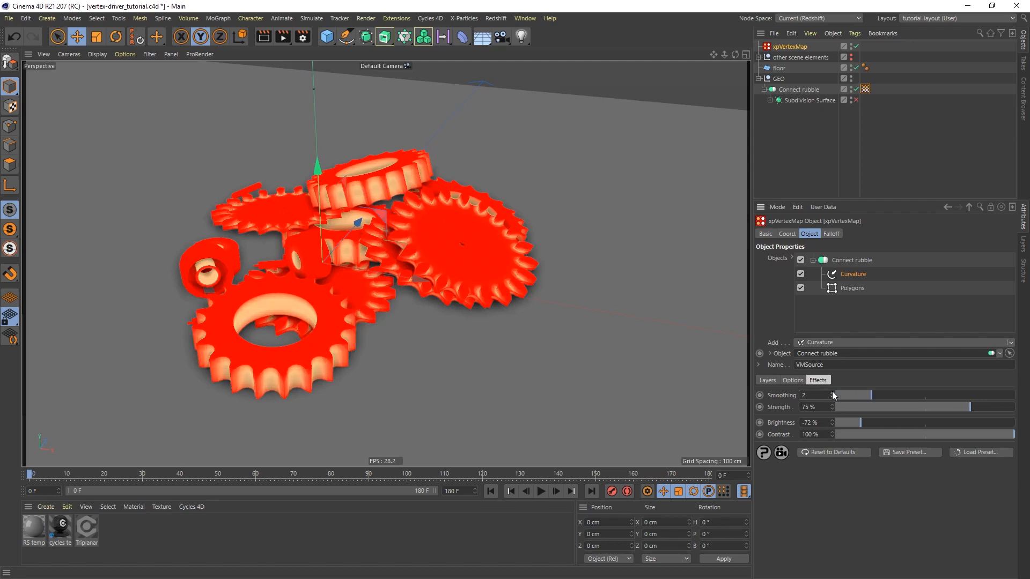
Remove the Polygons layer from the Connect rubble entry and review the Curvature layer's blend options
{"action": "left_click", "coordinate": [854, 289]}
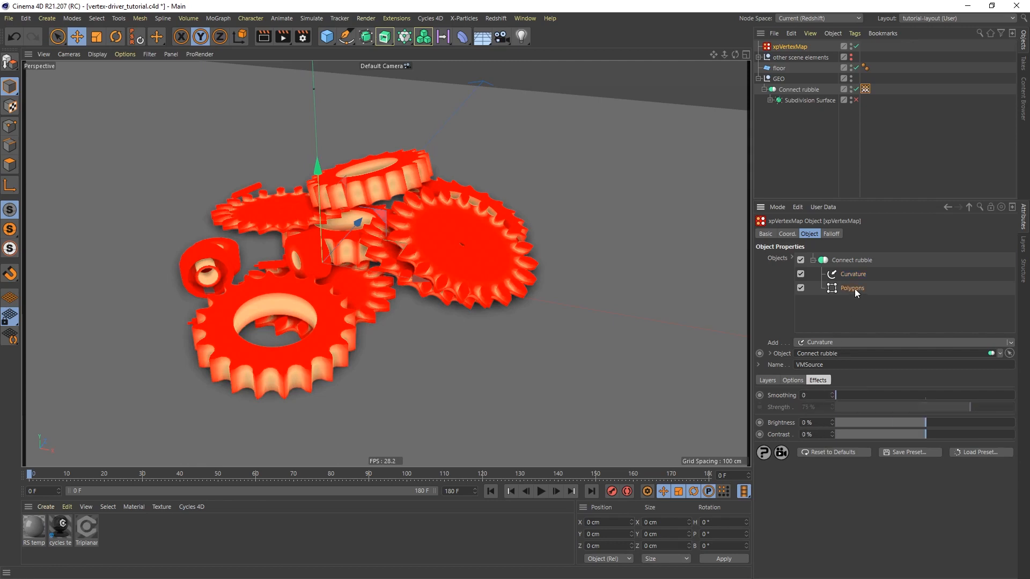
{"action": "key", "text": "Delete"}
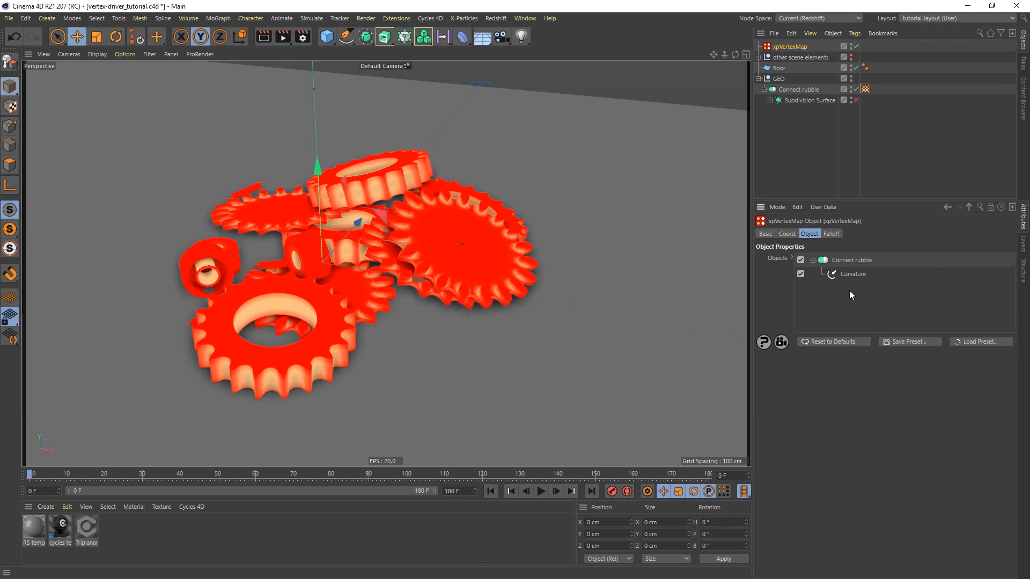
{"action": "left_click", "coordinate": [850, 278]}
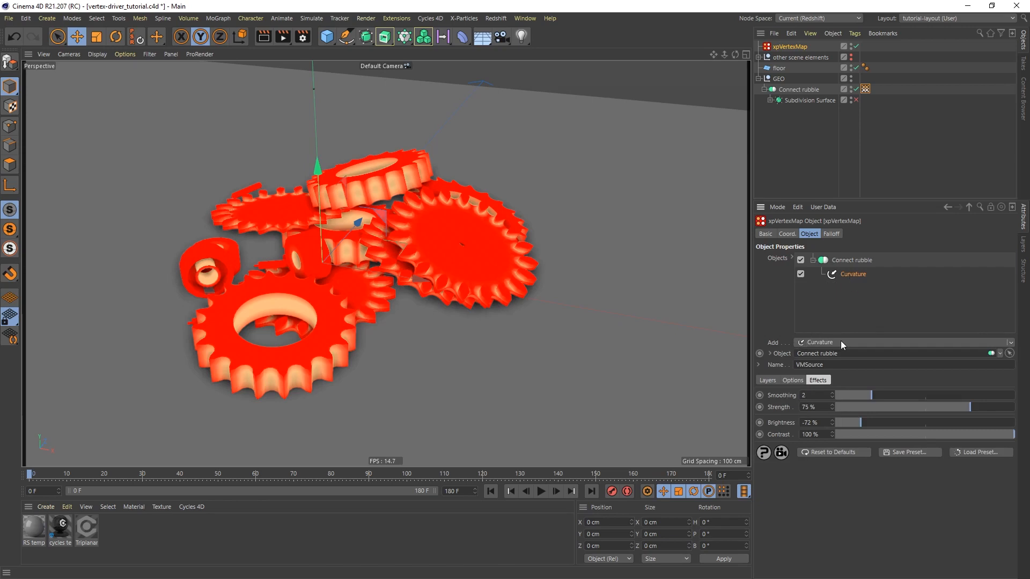
{"action": "left_click", "coordinate": [770, 381]}
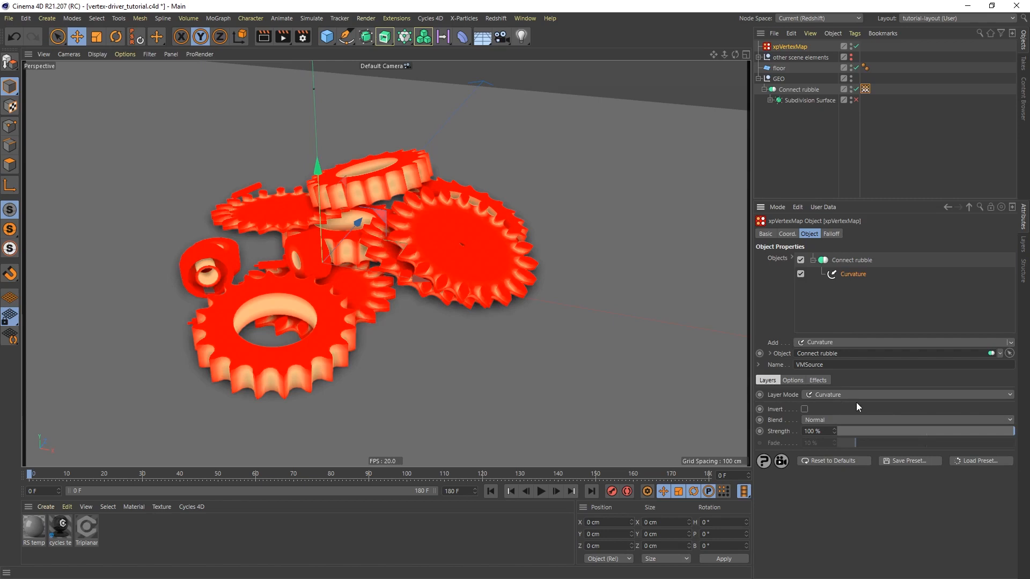
{"action": "left_click", "coordinate": [831, 418]}
{"action": "left_click", "coordinate": [769, 498]}
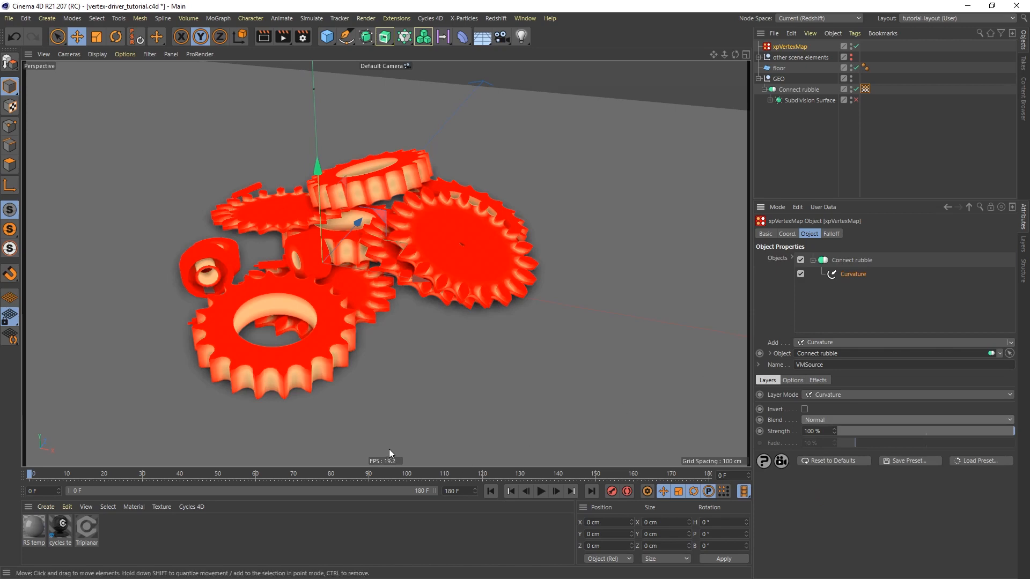
Create a new standard material
{"action": "double_click", "coordinate": [132, 529]}
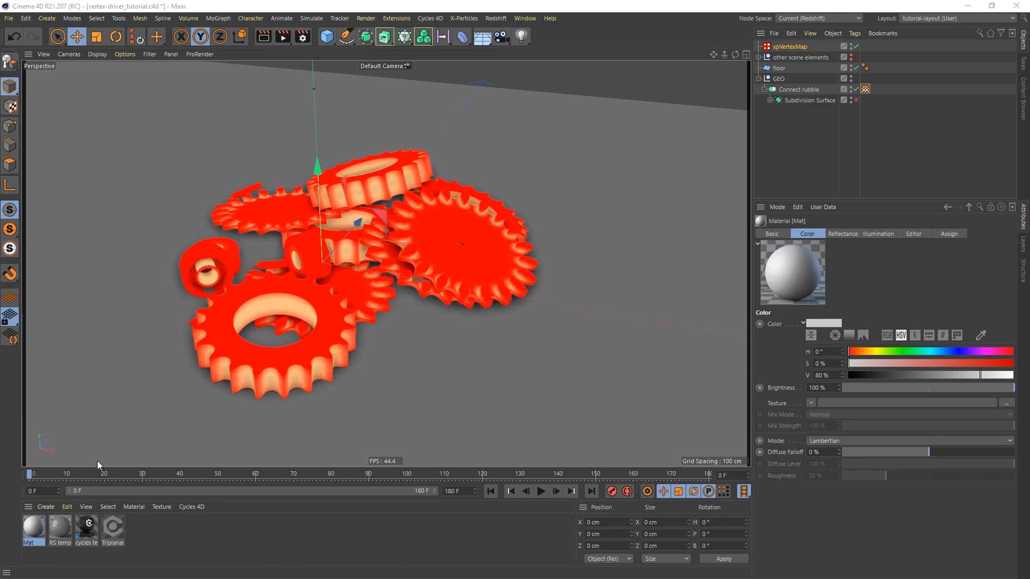
Disable the new material's Reflectance channel and apply the material to the Connect rubble cog pile
{"action": "double_click", "coordinate": [34, 527]}
{"action": "left_click_drag", "start_coordinate": [382, 140], "coordinate": [752, 111]}
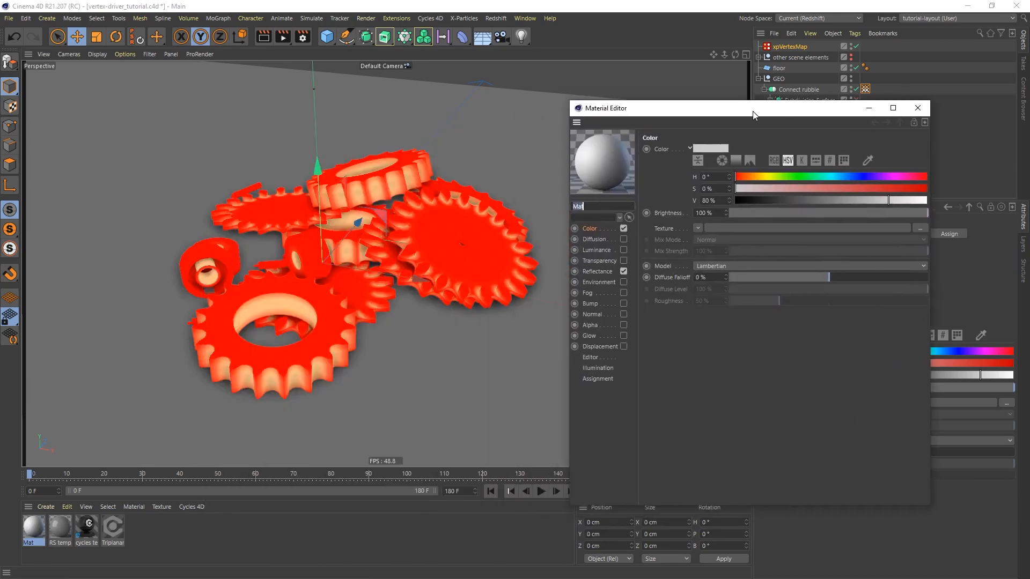
{"action": "left_click", "coordinate": [626, 271]}
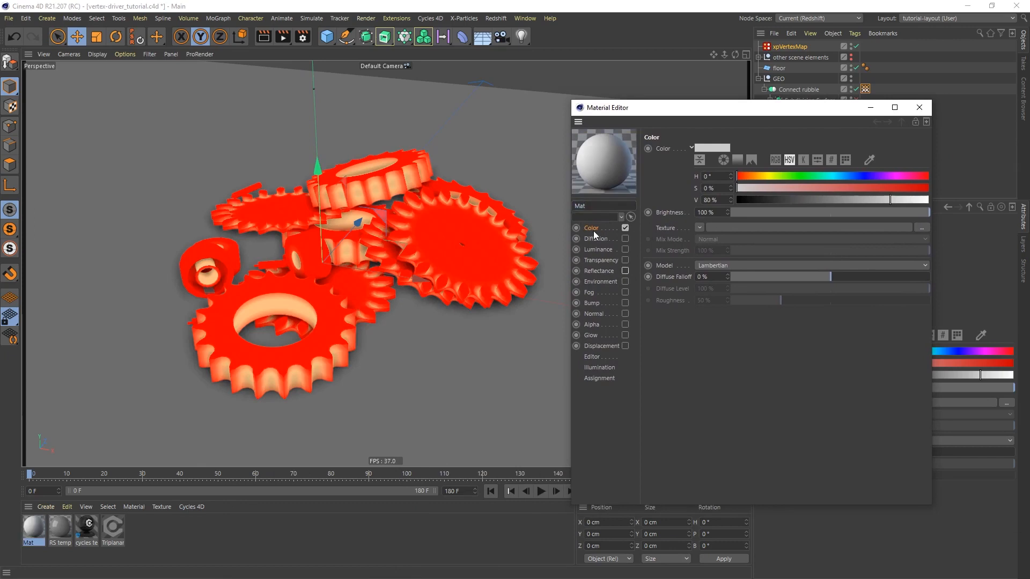
{"action": "left_click_drag", "start_coordinate": [818, 108], "coordinate": [744, 161]}
{"action": "left_click", "coordinate": [864, 132]}
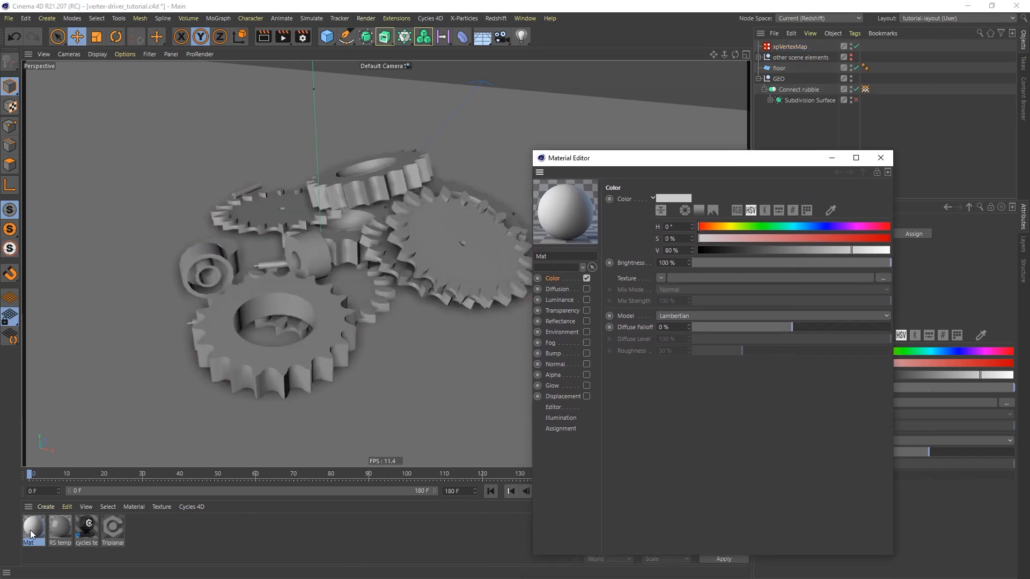
{"action": "left_click_drag", "start_coordinate": [31, 530], "coordinate": [288, 283]}
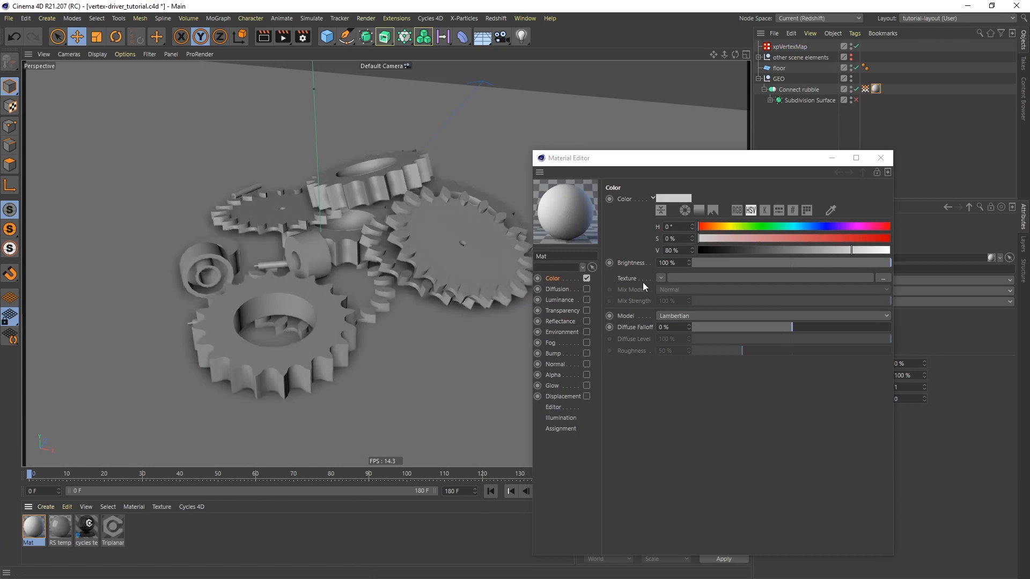
Load a Noise shader as the material's Color texture and open the shader's properties
{"action": "left_click", "coordinate": [661, 278]}
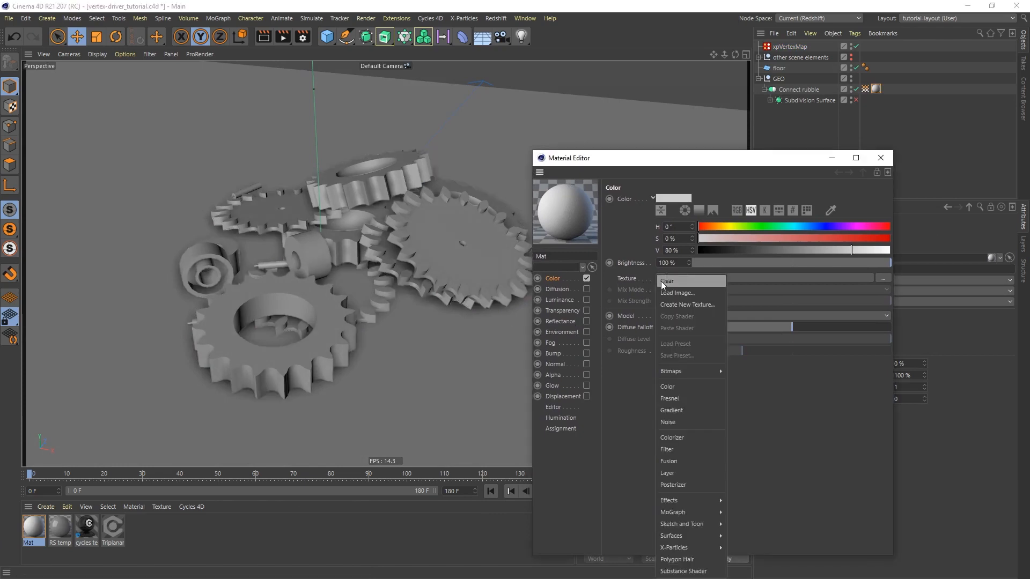
{"action": "left_click", "coordinate": [687, 423]}
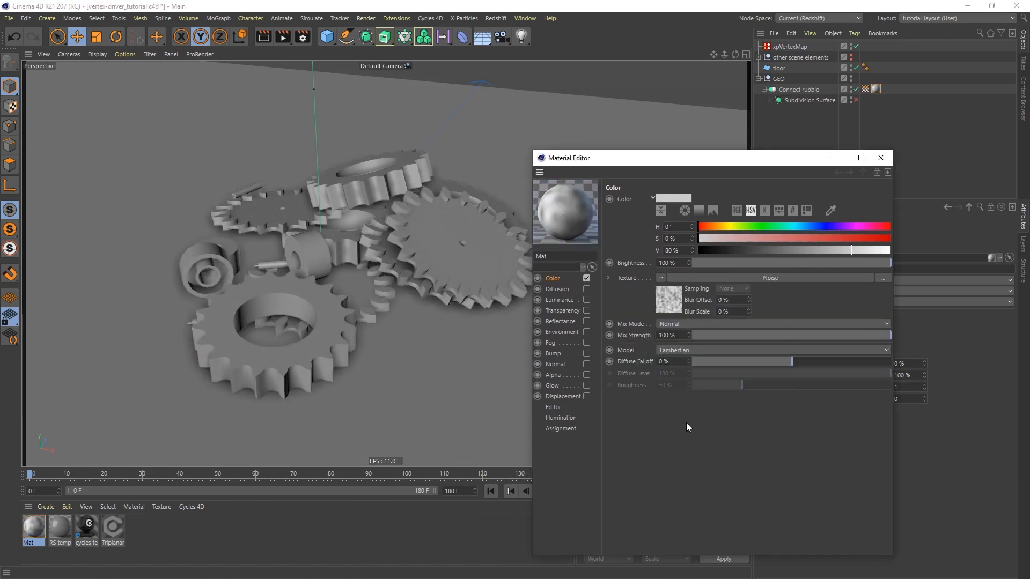
{"action": "left_click", "coordinate": [771, 278]}
{"action": "left_click_drag", "start_coordinate": [726, 166], "coordinate": [747, 112]}
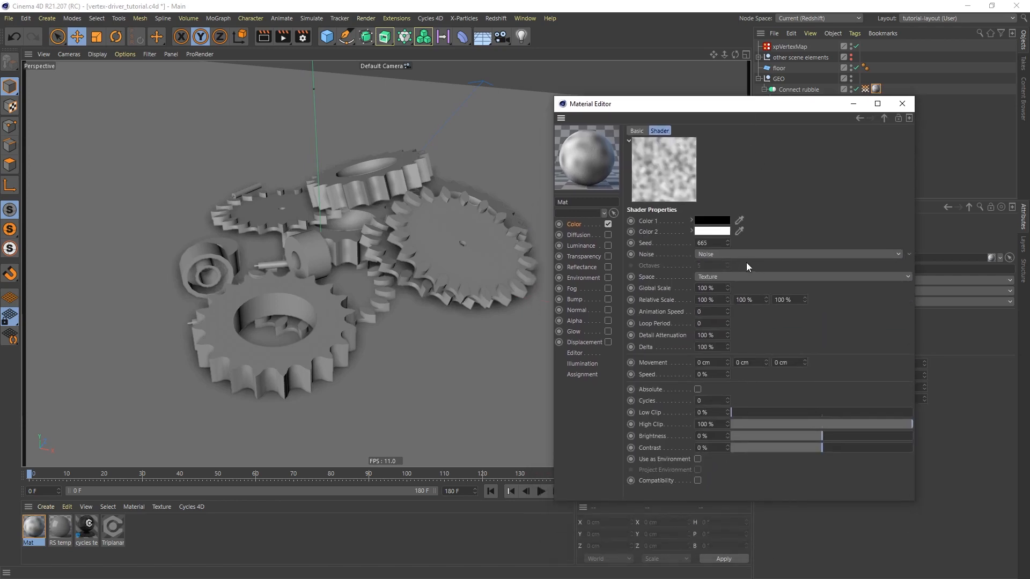
{"action": "left_click_drag", "start_coordinate": [727, 110], "coordinate": [711, 131]}
Switch the viewport to Gouraud Shading and review the material display options to preview the noise on the cogs
{"action": "key", "text": "n"}
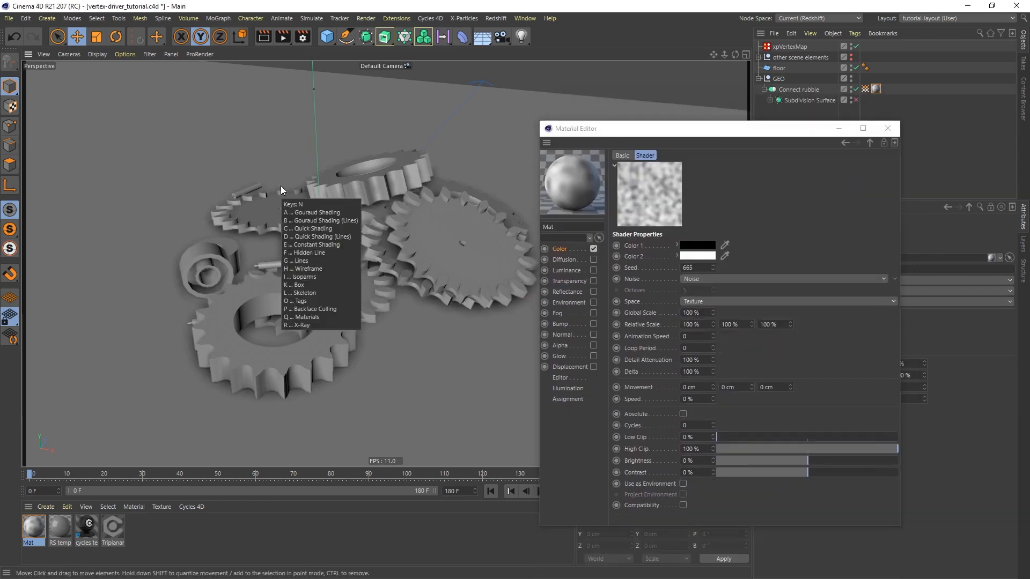
{"action": "key", "text": "a"}
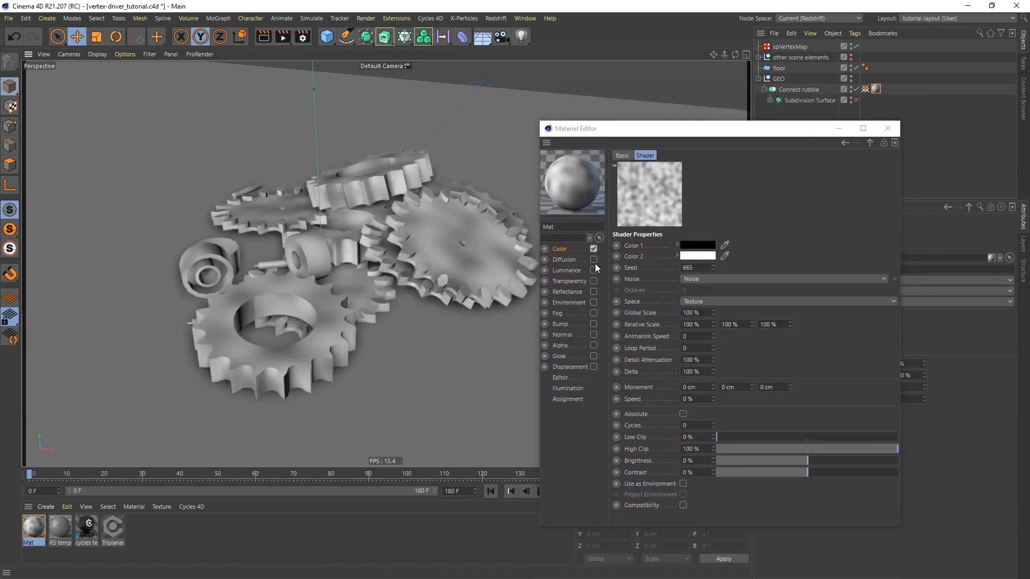
{"action": "left_click", "coordinate": [121, 54]}
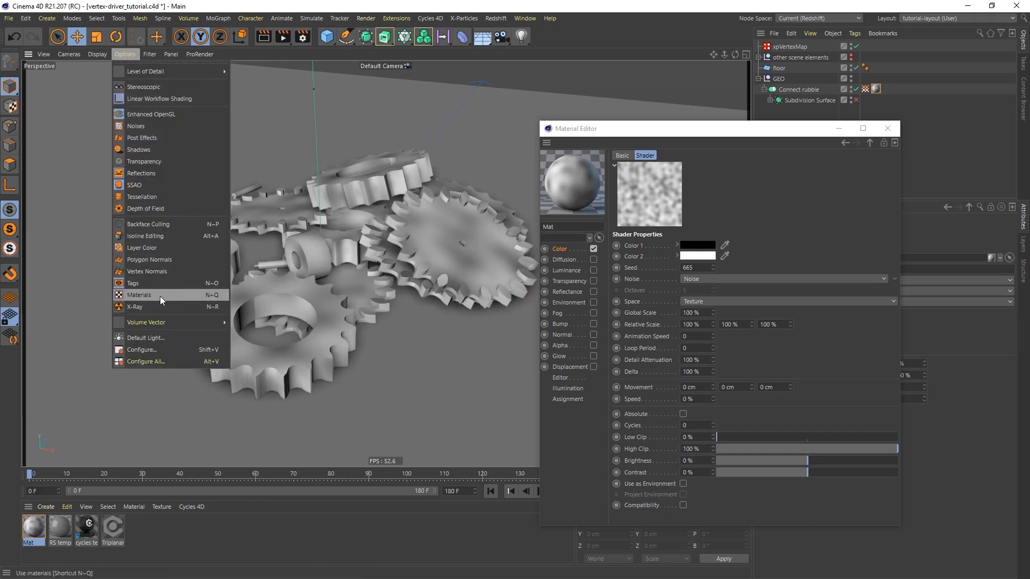
{"action": "left_click", "coordinate": [595, 37]}
Set the noise to Global Scale 135%, Contrast 59% and Low Clip 4%, and close the material editor
{"action": "left_click_drag", "start_coordinate": [706, 129], "coordinate": [703, 112]}
{"action": "mouse_move", "coordinate": [711, 295]}
{"action": "left_mouse_down"}
{"action": "mouse_move", "coordinate": [711, 285]}
{"action": "mouse_move", "coordinate": [710, 295]}
{"action": "left_mouse_up"}
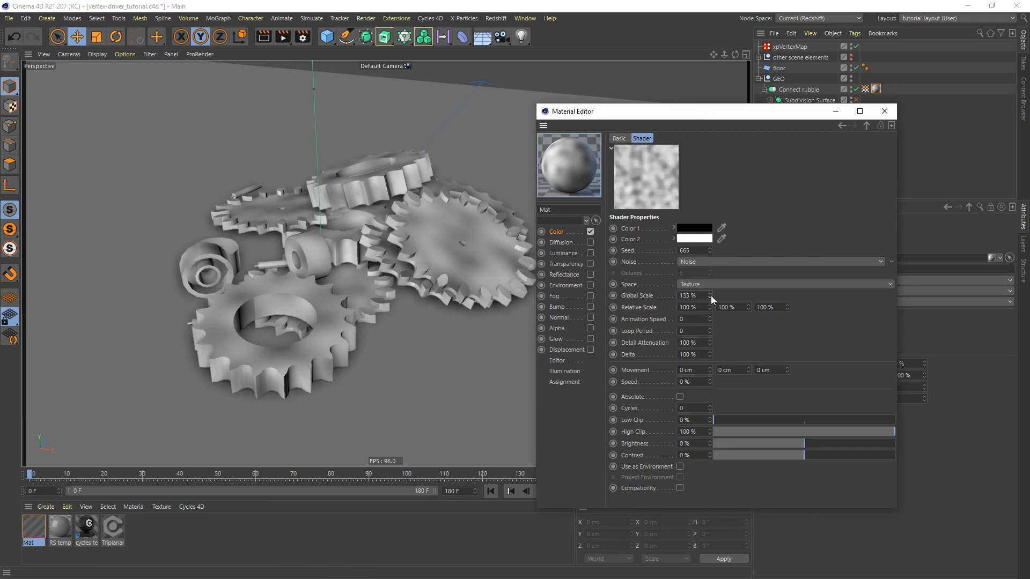
{"action": "left_click_drag", "start_coordinate": [803, 455], "coordinate": [958, 454]}
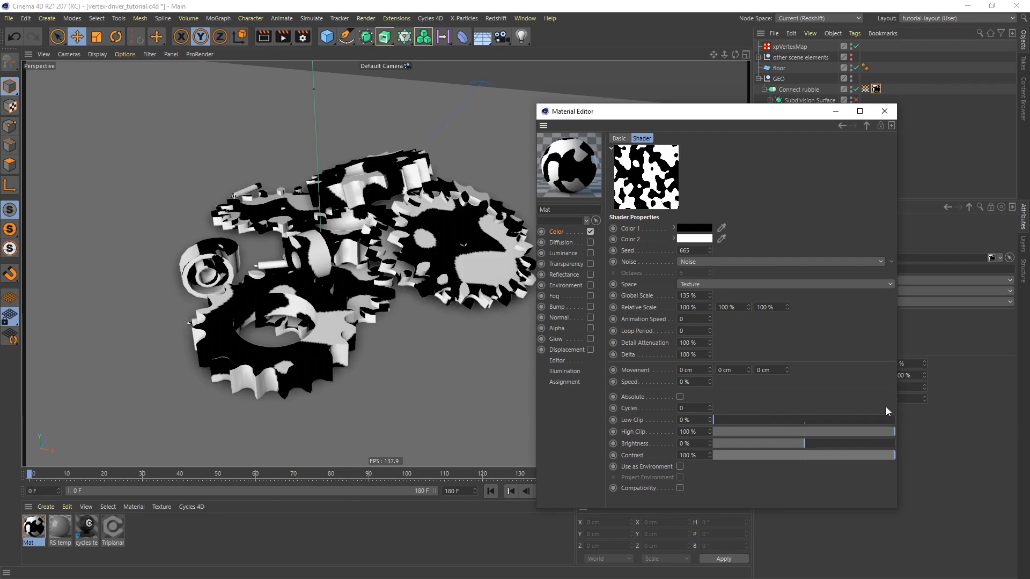
{"action": "left_click_drag", "start_coordinate": [879, 455], "coordinate": [858, 458]}
{"action": "left_click_drag", "start_coordinate": [713, 417], "coordinate": [720, 420]}
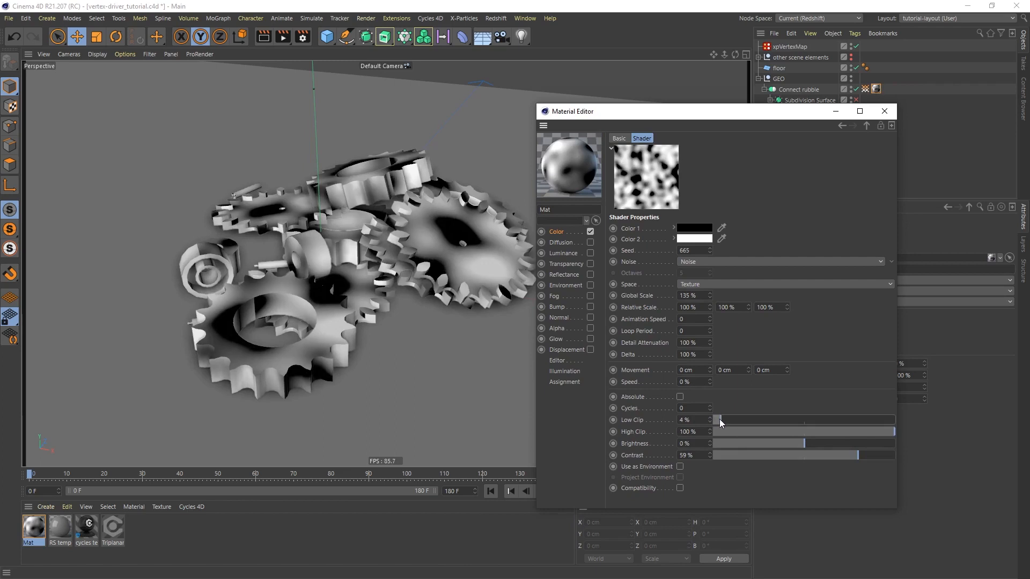
{"action": "left_click", "coordinate": [884, 111]}
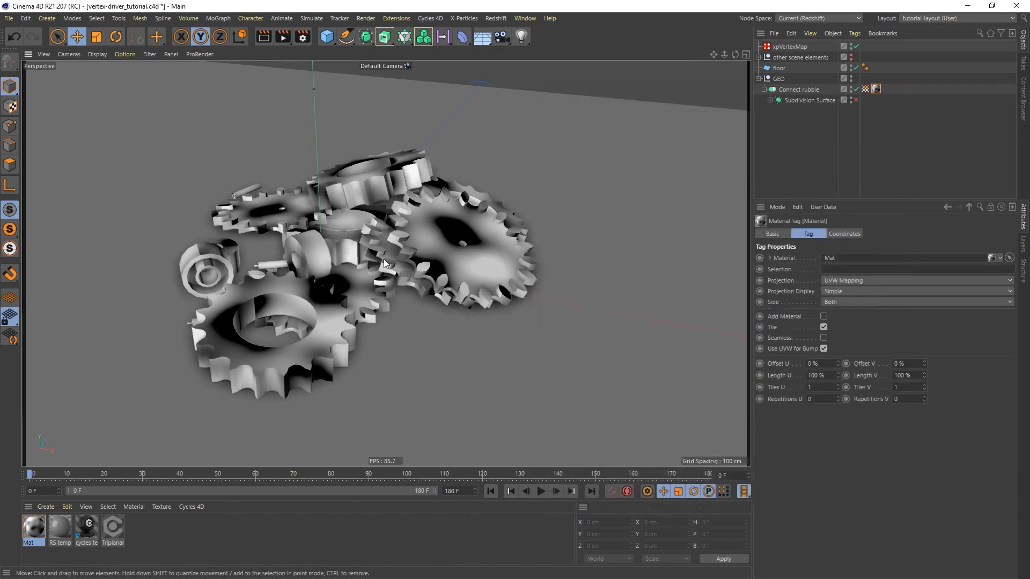
Return the viewport to Quick Shading and display the vertex map of the Connect rubble object
{"action": "key", "text": "n"}
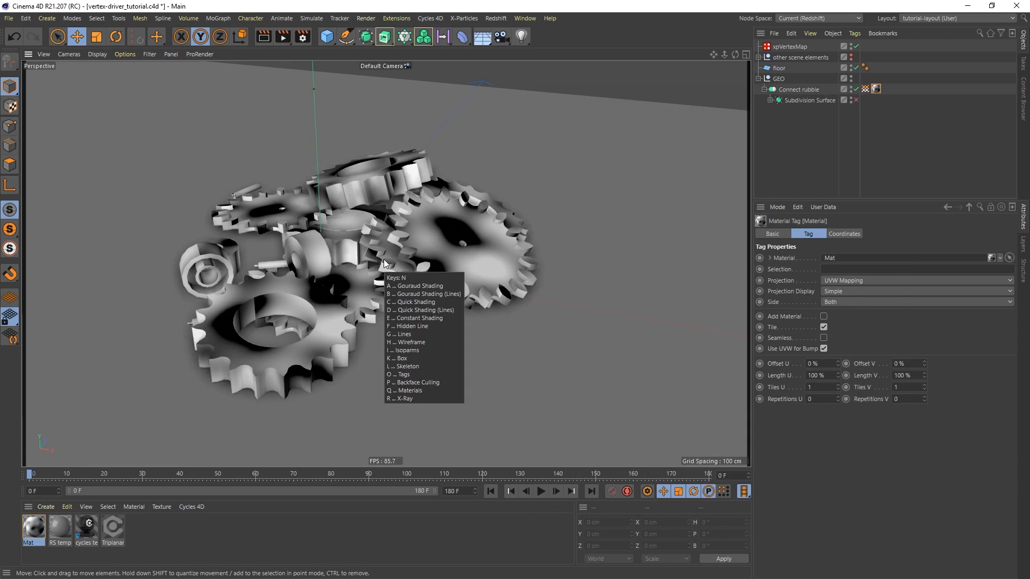
{"action": "key", "text": "c"}
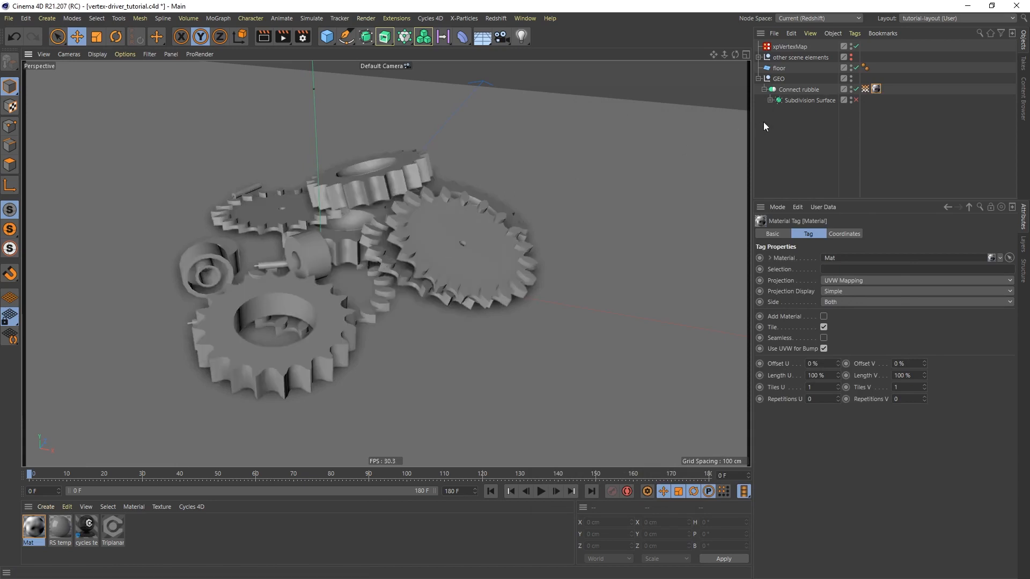
{"action": "left_click", "coordinate": [865, 88]}
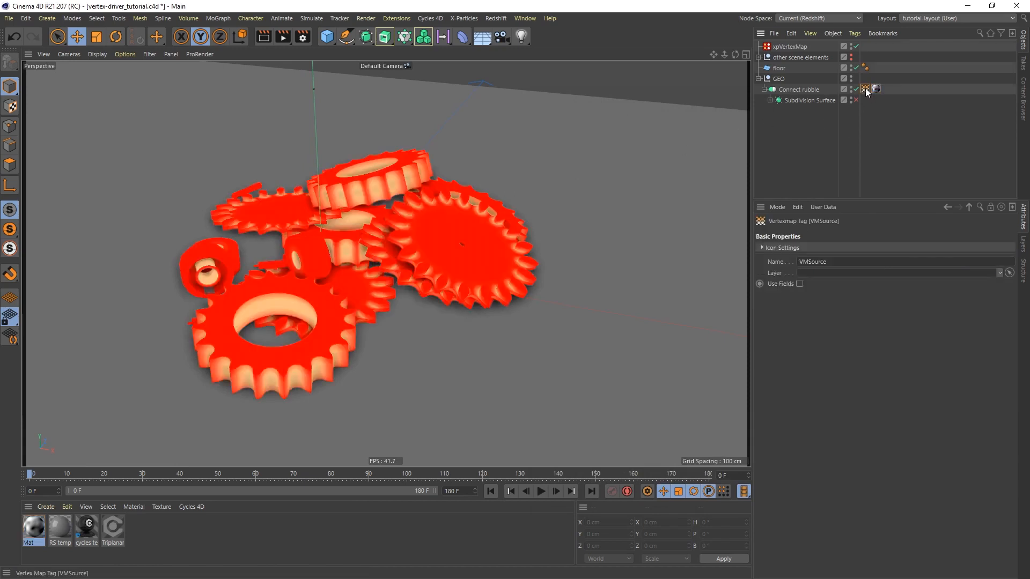
Add a Texture layer above the Curvature layer in the xpVertexMap object
{"action": "left_click", "coordinate": [786, 47]}
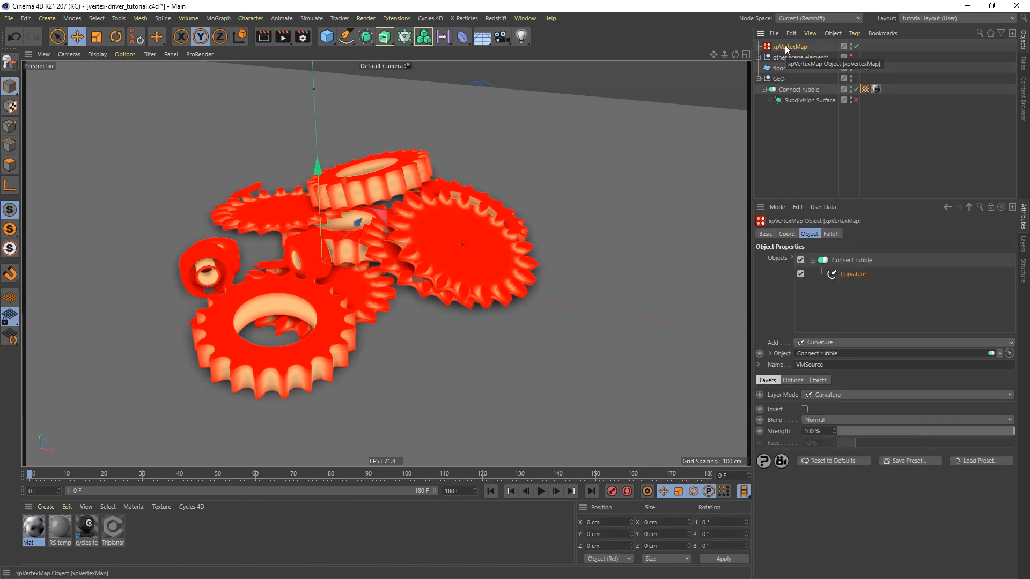
{"action": "left_click", "coordinate": [825, 343]}
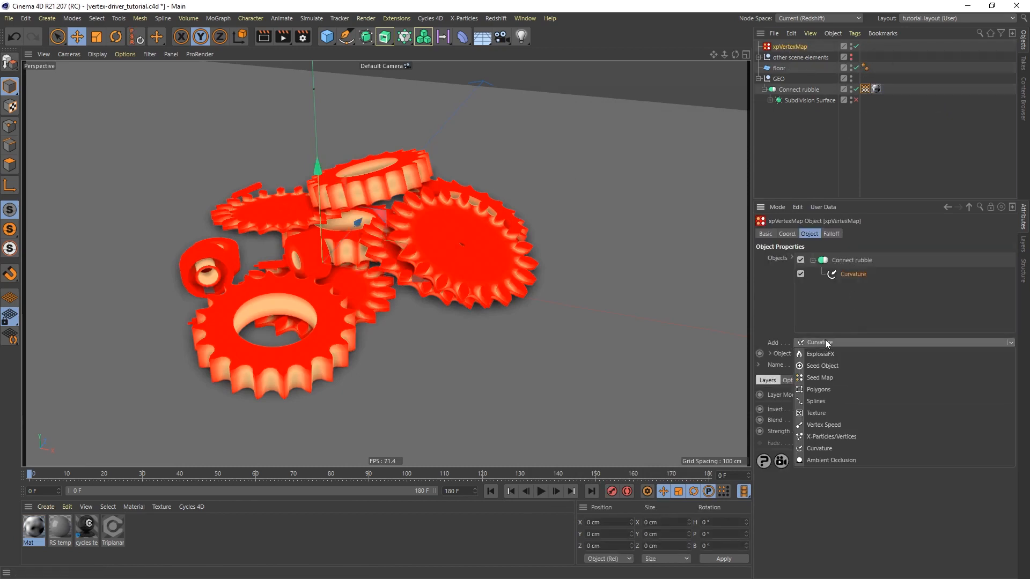
{"action": "left_click", "coordinate": [819, 411]}
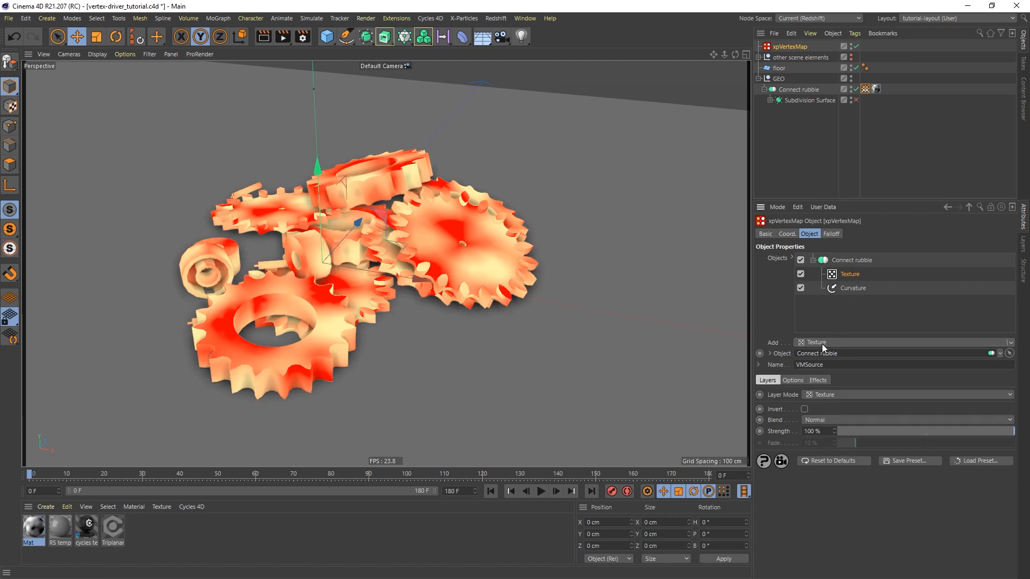
Set the Texture layer to use a Selected Tag and link the Connect rubble material tag as its texture tag
{"action": "left_click", "coordinate": [796, 378]}
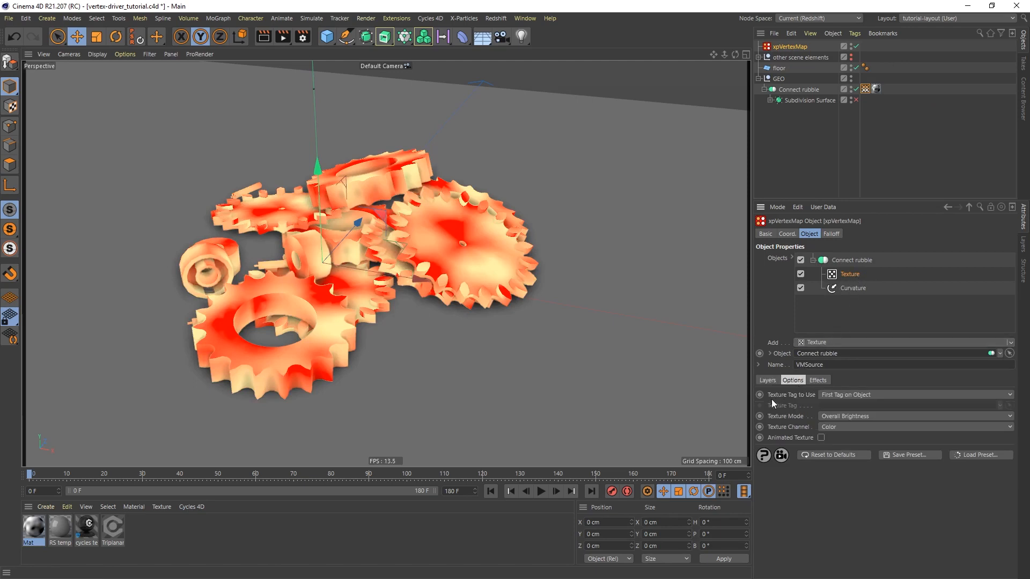
{"action": "left_click", "coordinate": [866, 394]}
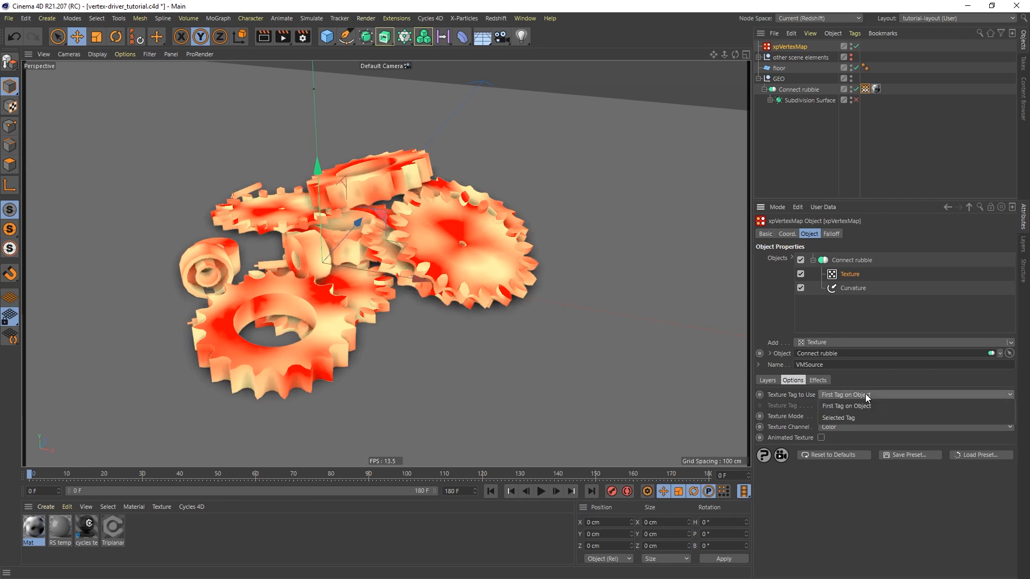
{"action": "left_click", "coordinate": [842, 418]}
{"action": "left_click_drag", "start_coordinate": [876, 88], "coordinate": [829, 408]}
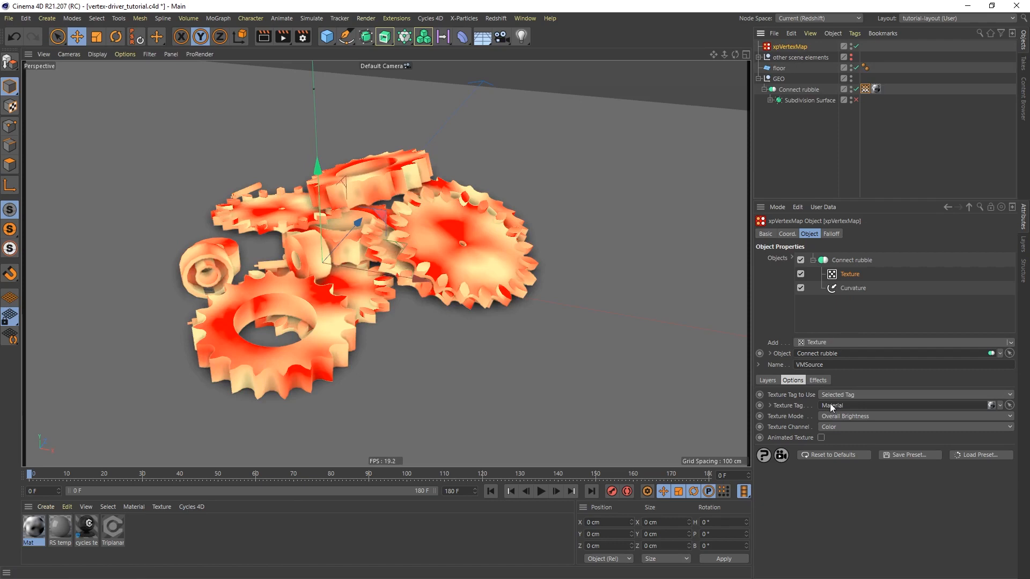
Set the Texture layer's blend mode to Min
{"action": "left_click", "coordinate": [801, 274]}
{"action": "left_click", "coordinate": [769, 381]}
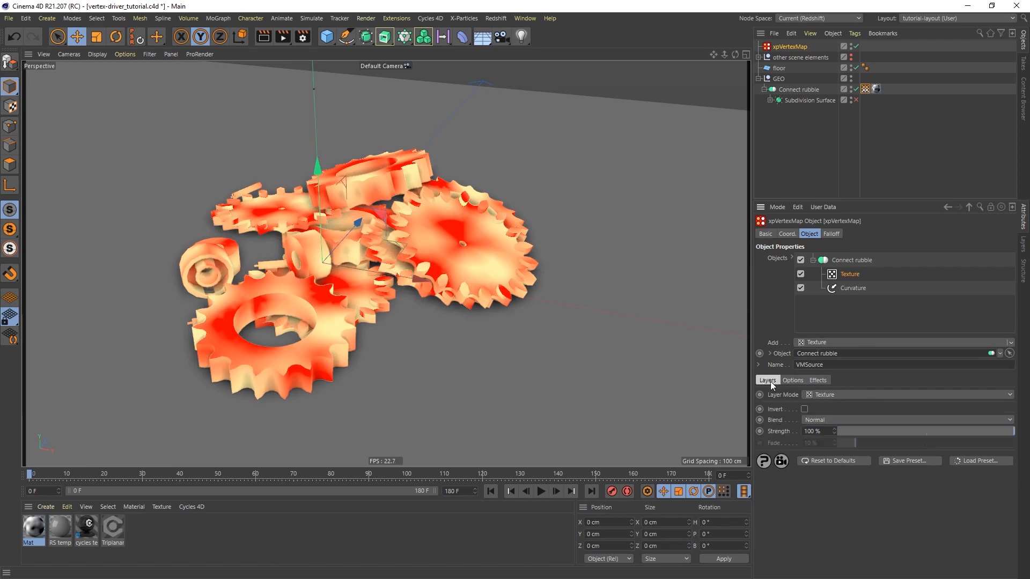
{"action": "left_click", "coordinate": [844, 421]}
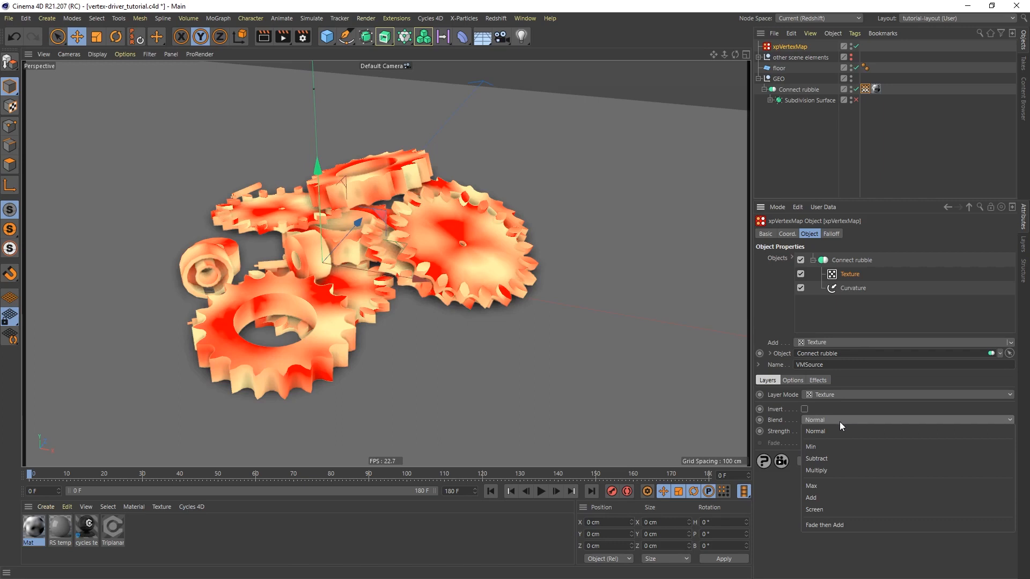
{"action": "left_click", "coordinate": [827, 448]}
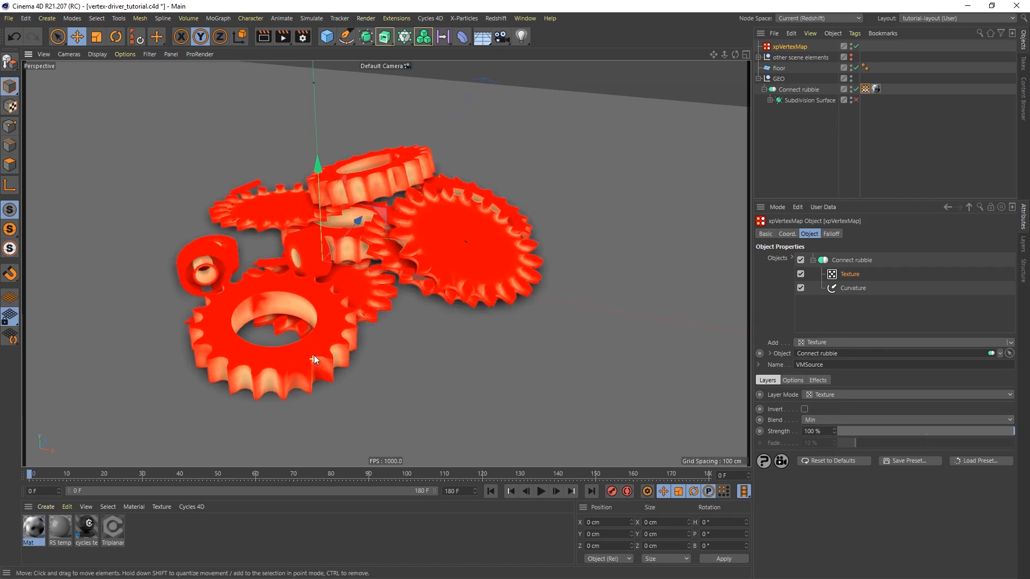
Toggle the Texture layer off and on to compare its effect on the cogs' vertex map up close
{"action": "scroll", "coordinate": [313, 355], "scroll_direction": "up", "scroll_amount": 5}
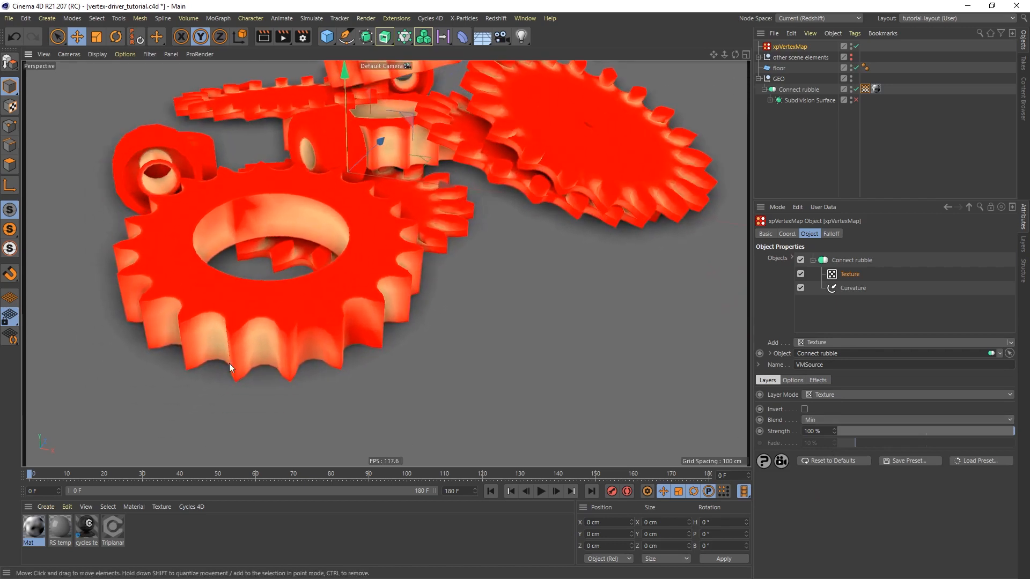
{"action": "left_click", "coordinate": [801, 274]}
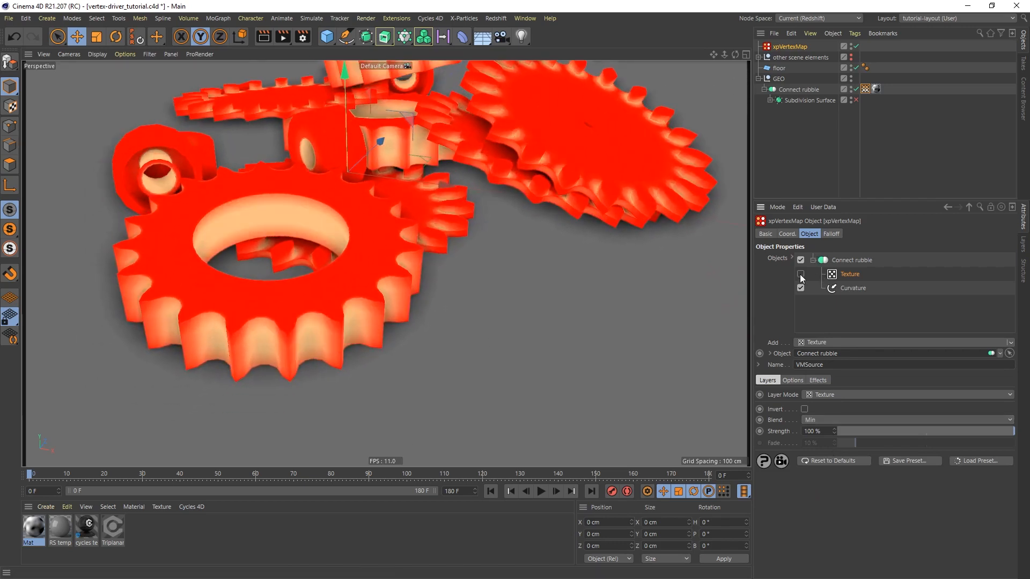
{"action": "left_click", "coordinate": [801, 275]}
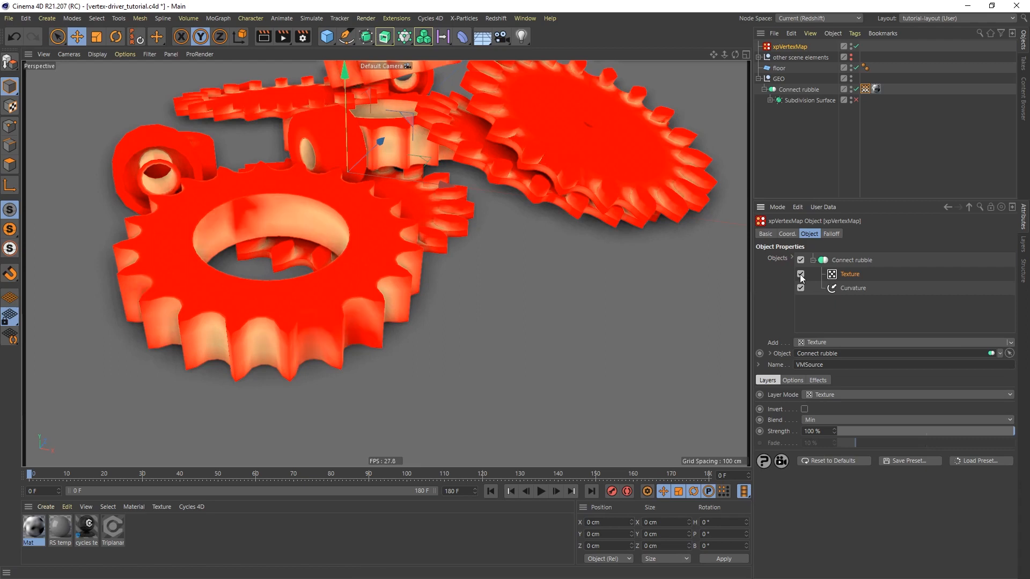
{"action": "scroll", "coordinate": [439, 250], "scroll_direction": "down", "scroll_amount": 4}
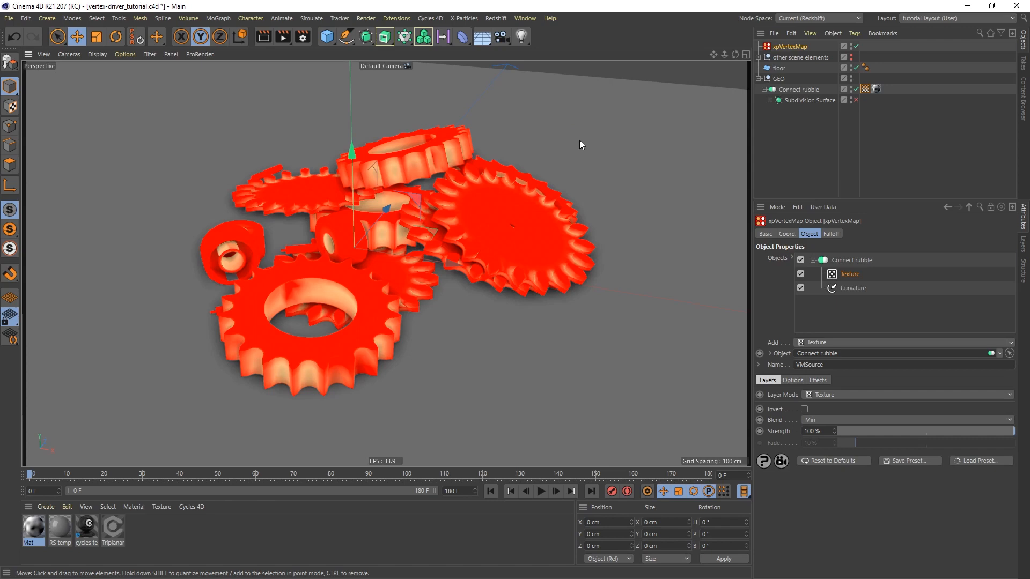
{"action": "left_click_drag", "start_coordinate": [440, 256], "coordinate": [411, 250], "text": "alt"}
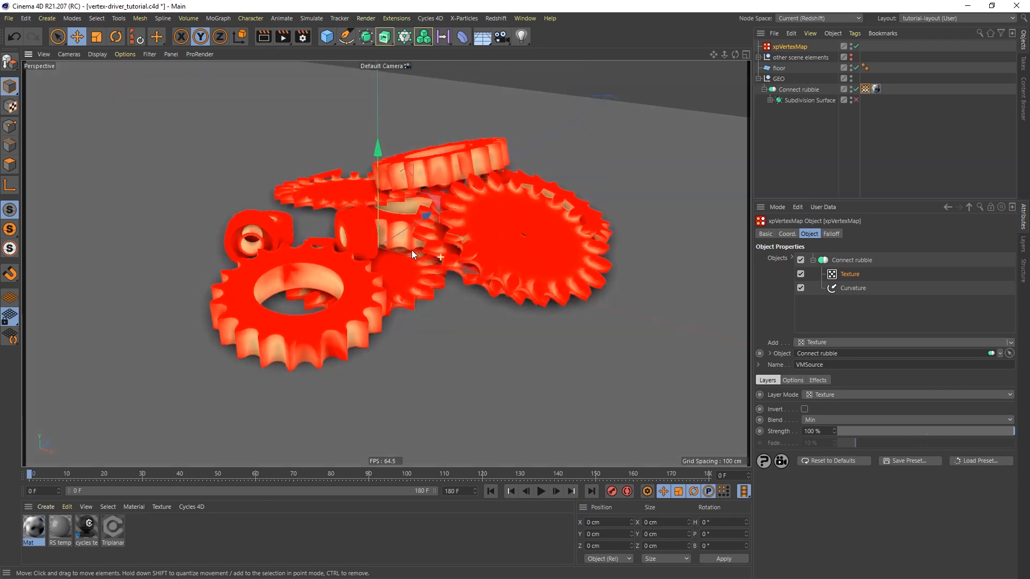
Create a Capsule primitive and set its orientation to +X
{"action": "left_click", "coordinate": [329, 38]}
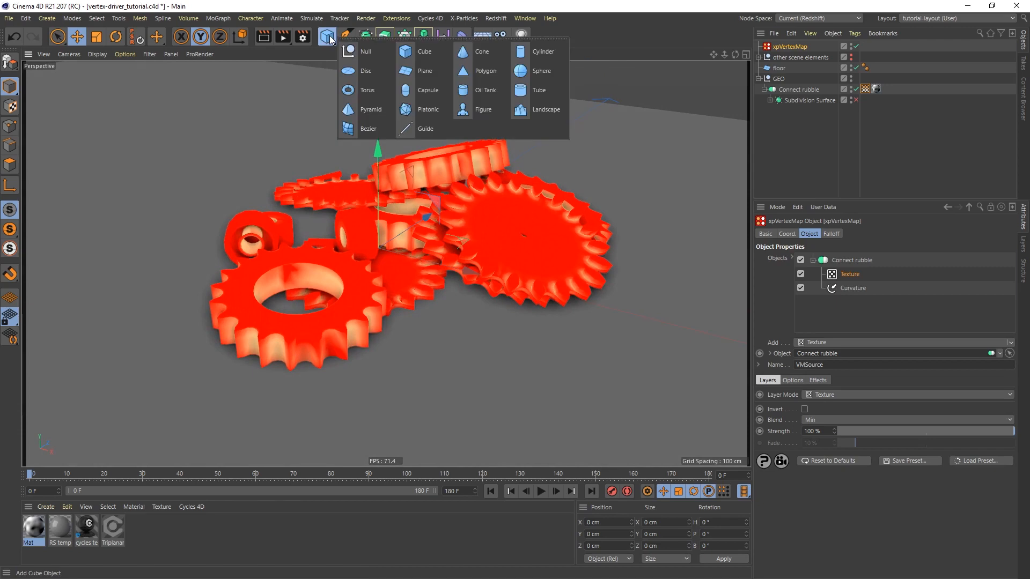
{"action": "left_click", "coordinate": [423, 91]}
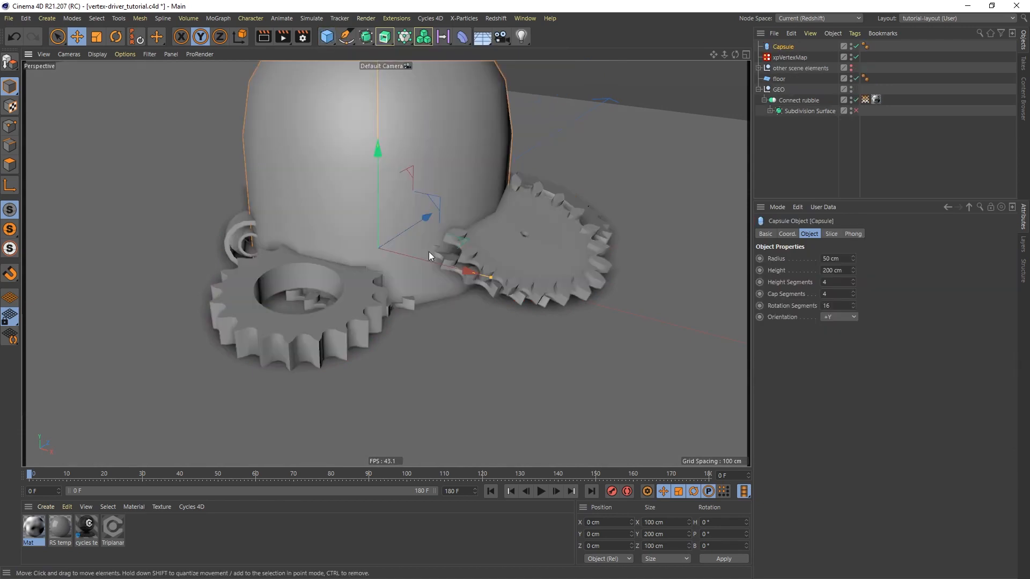
{"action": "right_click_drag", "start_coordinate": [452, 201], "coordinate": [452, 311], "text": "alt"}
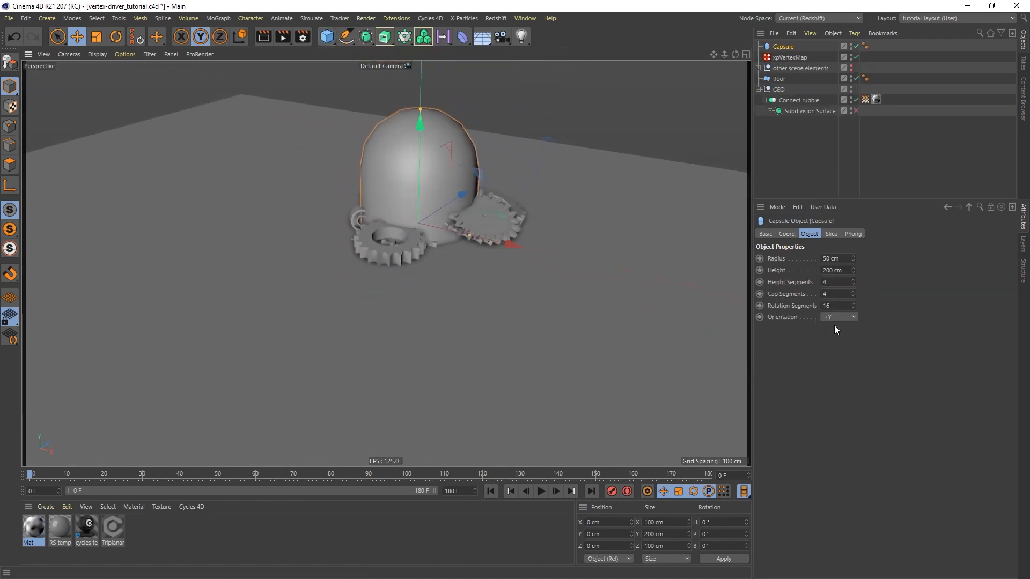
{"action": "left_click", "coordinate": [843, 303]}
{"action": "left_click", "coordinate": [845, 318]}
{"action": "left_click", "coordinate": [839, 332]}
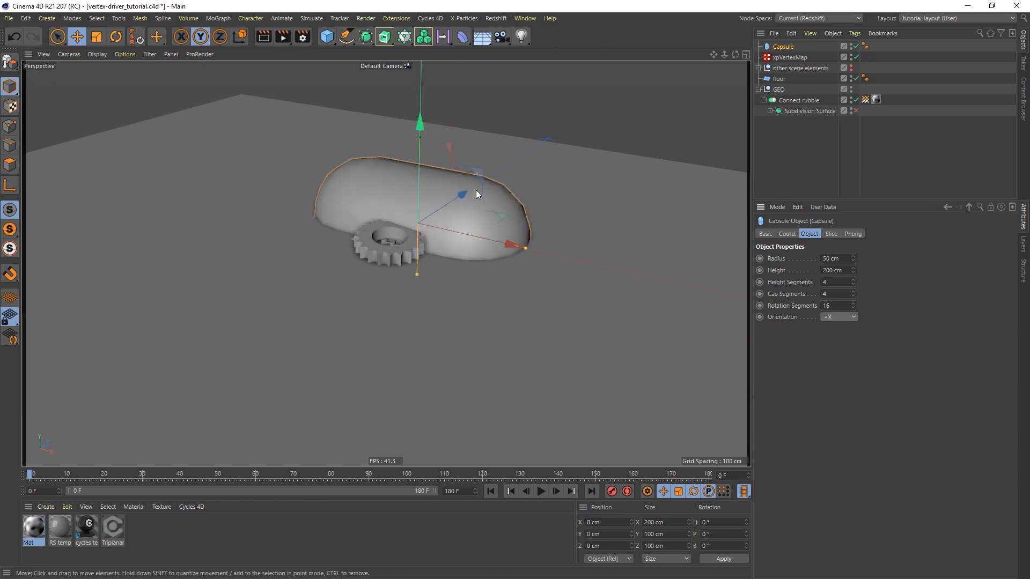
Move the capsule along Z to about -160 cm so it sits beside the cog pile
{"action": "left_click_drag", "start_coordinate": [459, 196], "coordinate": [337, 291]}
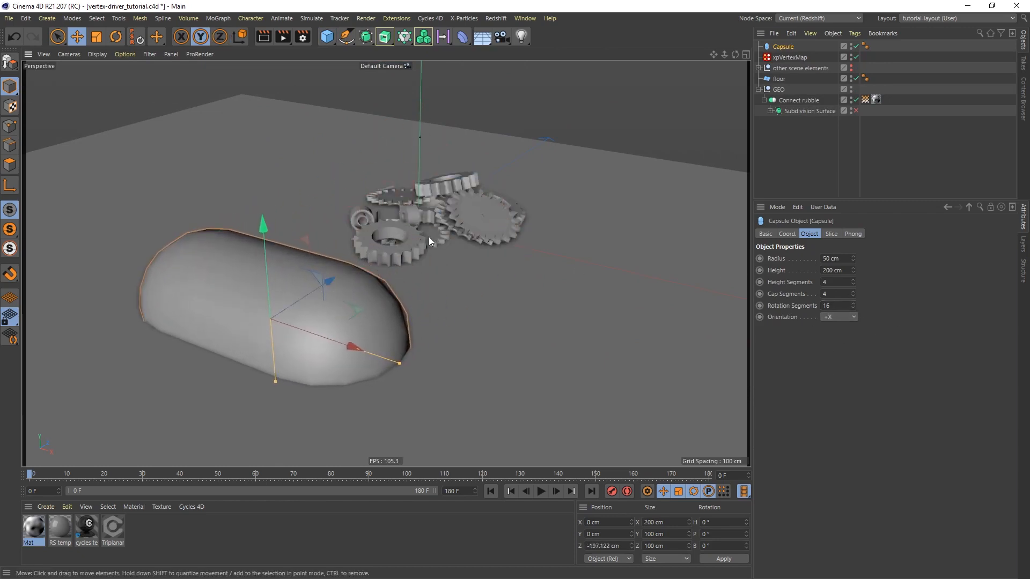
{"action": "left_click_drag", "start_coordinate": [429, 238], "coordinate": [368, 247], "text": "alt"}
{"action": "right_click_drag", "start_coordinate": [418, 255], "coordinate": [432, 238], "text": "alt"}
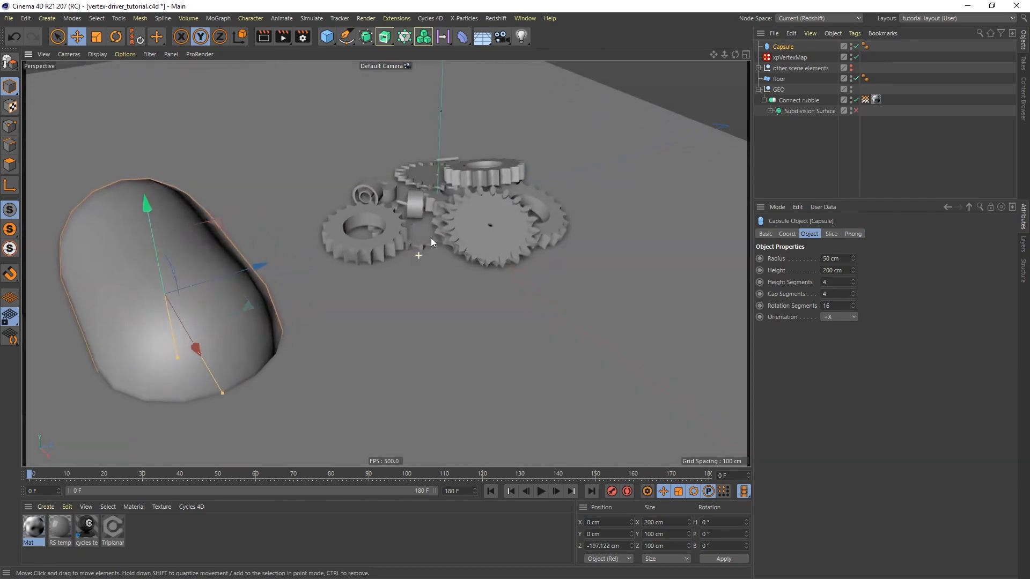
{"action": "left_click_drag", "start_coordinate": [432, 239], "coordinate": [422, 265], "text": "alt"}
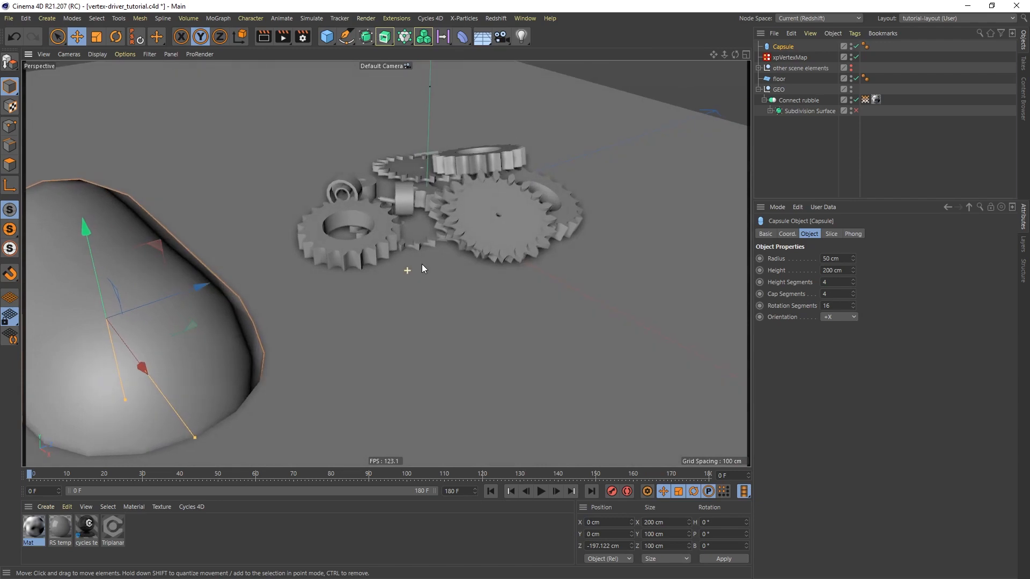
{"action": "right_click_drag", "start_coordinate": [404, 254], "coordinate": [404, 308], "text": "alt"}
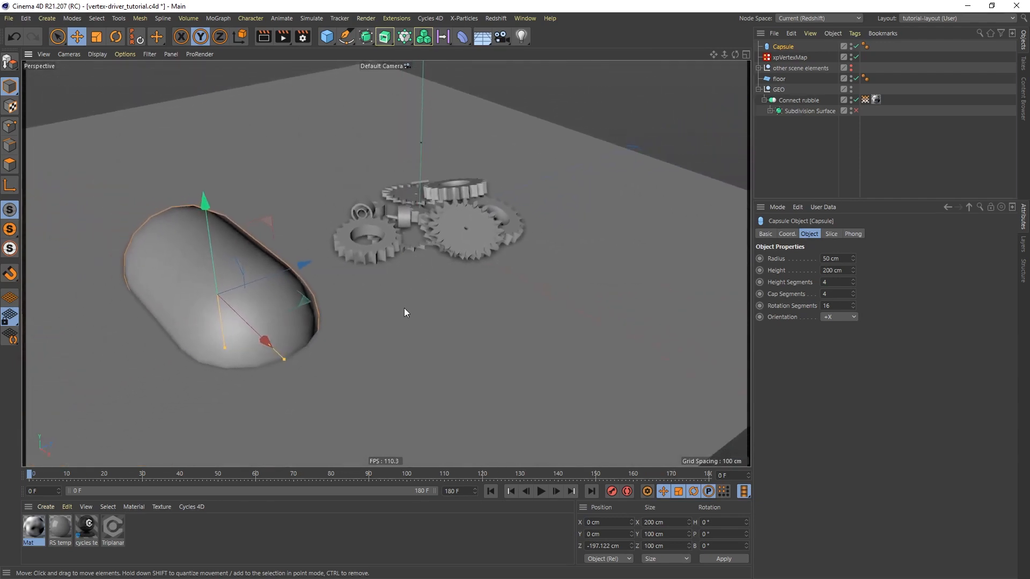
{"action": "left_click_drag", "start_coordinate": [412, 287], "coordinate": [380, 296], "text": "alt"}
{"action": "left_click_drag", "start_coordinate": [334, 249], "coordinate": [369, 237]}
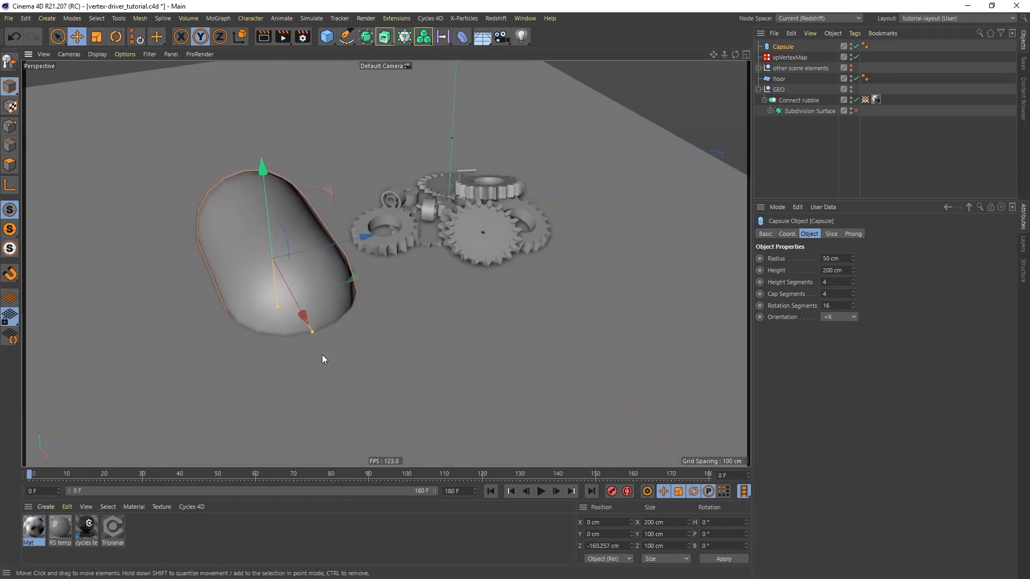
Lengthen the capsule to about 374 cm and raise it to about 15.7 cm in Y
{"action": "left_click_drag", "start_coordinate": [312, 333], "coordinate": [358, 415]}
{"action": "left_click_drag", "start_coordinate": [264, 170], "coordinate": [262, 152]}
{"action": "left_click_drag", "start_coordinate": [386, 303], "coordinate": [348, 284], "text": "alt"}
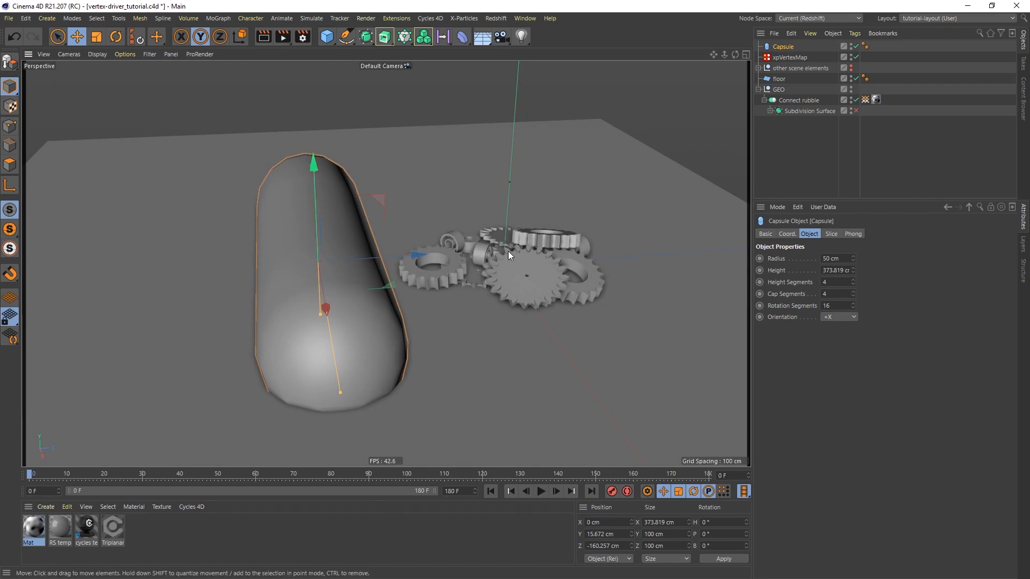
Narrow the capsule by setting its Z scale to 0.71
{"action": "left_click_drag", "start_coordinate": [338, 285], "coordinate": [301, 245], "text": "alt"}
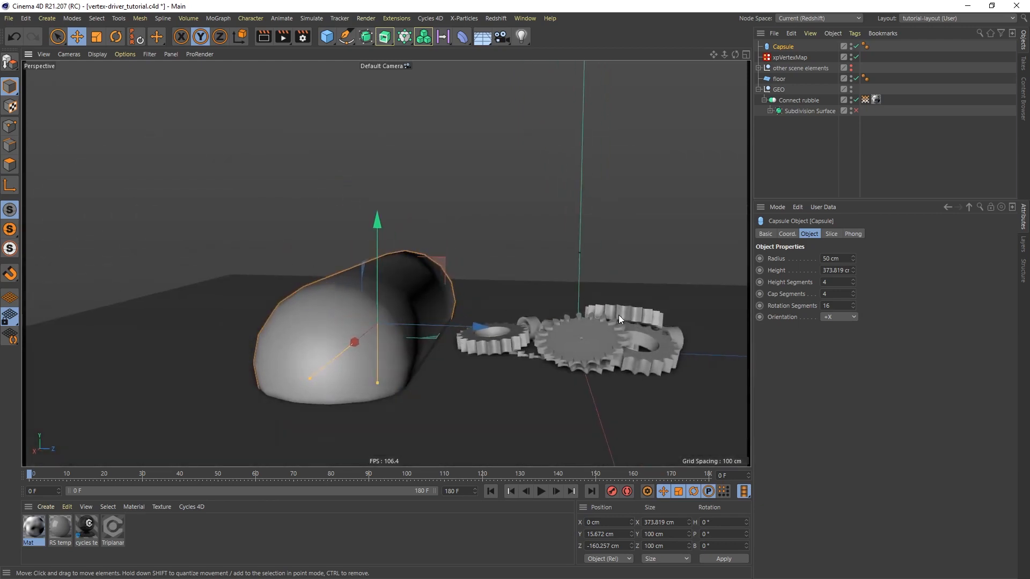
{"action": "mouse_move", "coordinate": [624, 319]}
{"action": "left_mouse_down", "text": "alt"}
{"action": "mouse_move", "coordinate": [630, 329]}
{"action": "mouse_move", "coordinate": [637, 318]}
{"action": "left_mouse_up", "text": "alt"}
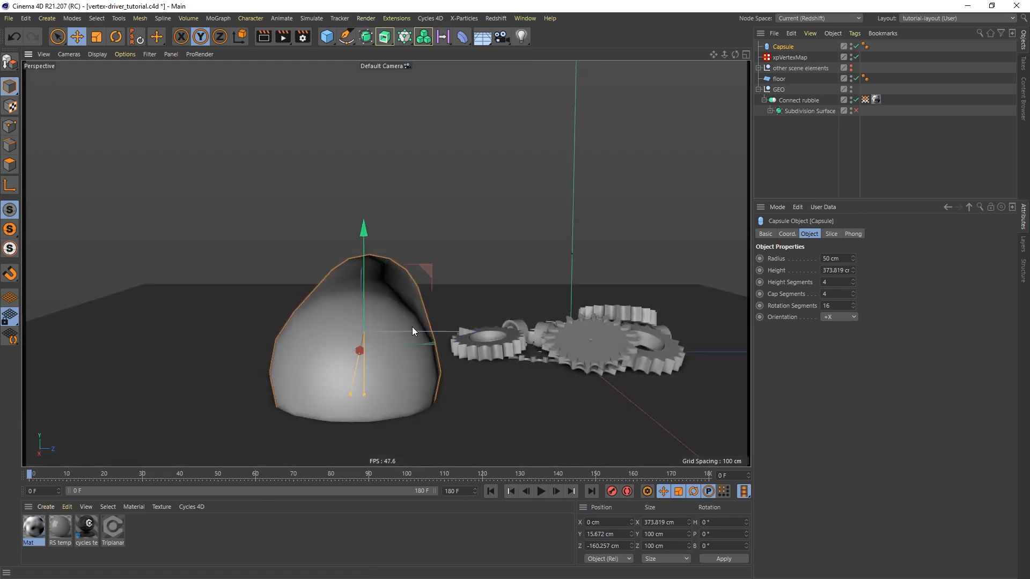
{"action": "left_click", "coordinate": [787, 234]}
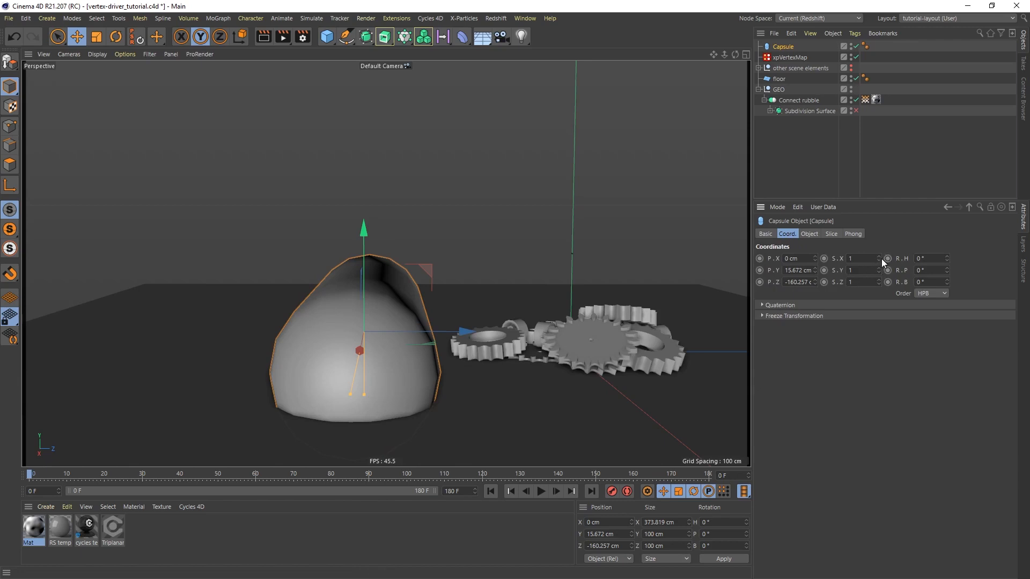
{"action": "left_click_drag", "start_coordinate": [878, 281], "coordinate": [647, 304]}
{"action": "left_click_drag", "start_coordinate": [402, 294], "coordinate": [404, 344], "text": "alt"}
{"action": "middle_click_drag", "start_coordinate": [403, 316], "coordinate": [349, 299], "text": "alt"}
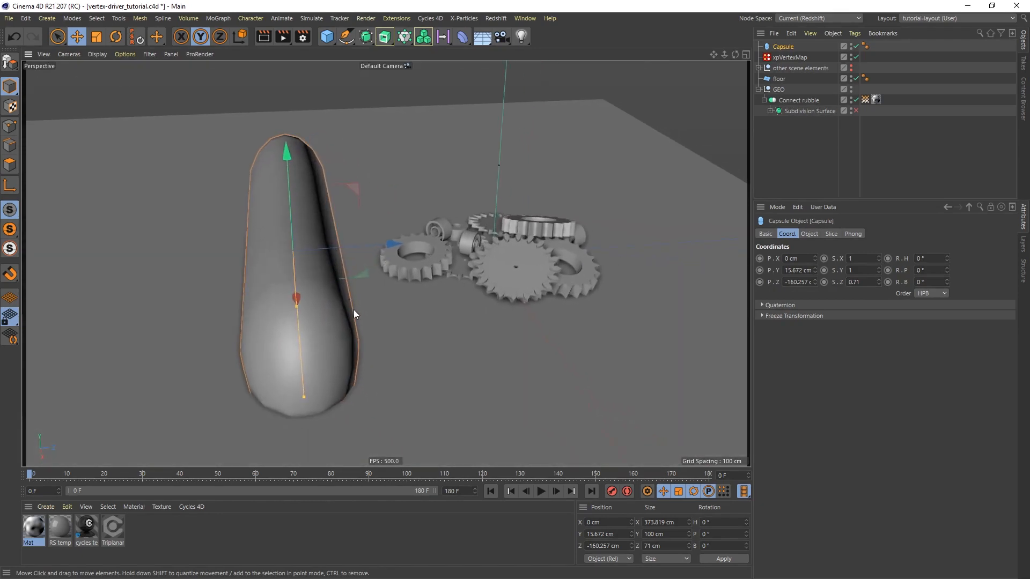
Keyframe the capsule's Z position at frame 0, and at frame 90 with it moved past the cogs to about 132 cm
{"action": "left_click", "coordinate": [760, 282], "text": "ctrl"}
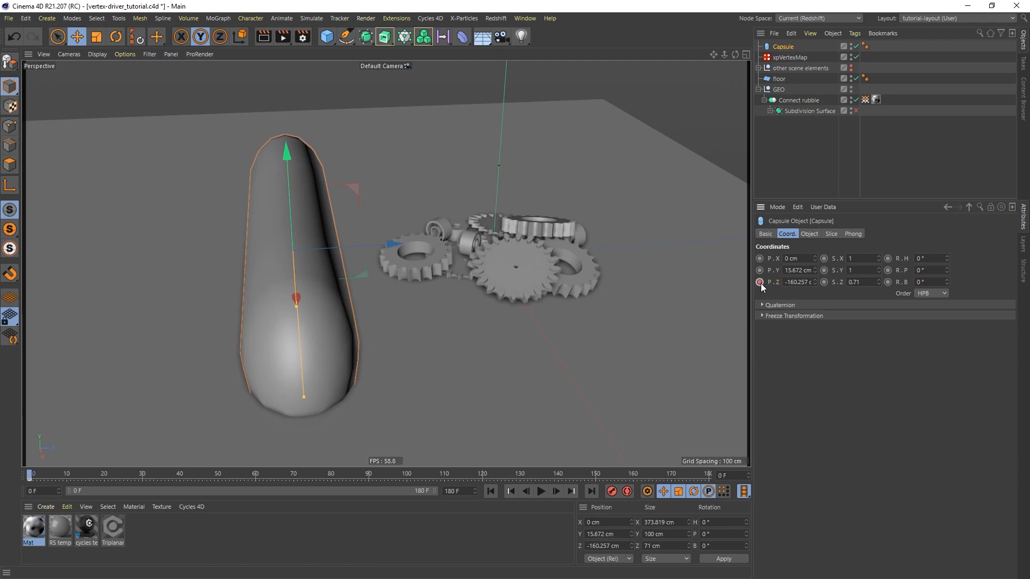
{"action": "left_click", "coordinate": [369, 475]}
{"action": "left_click_drag", "start_coordinate": [397, 246], "coordinate": [708, 228]}
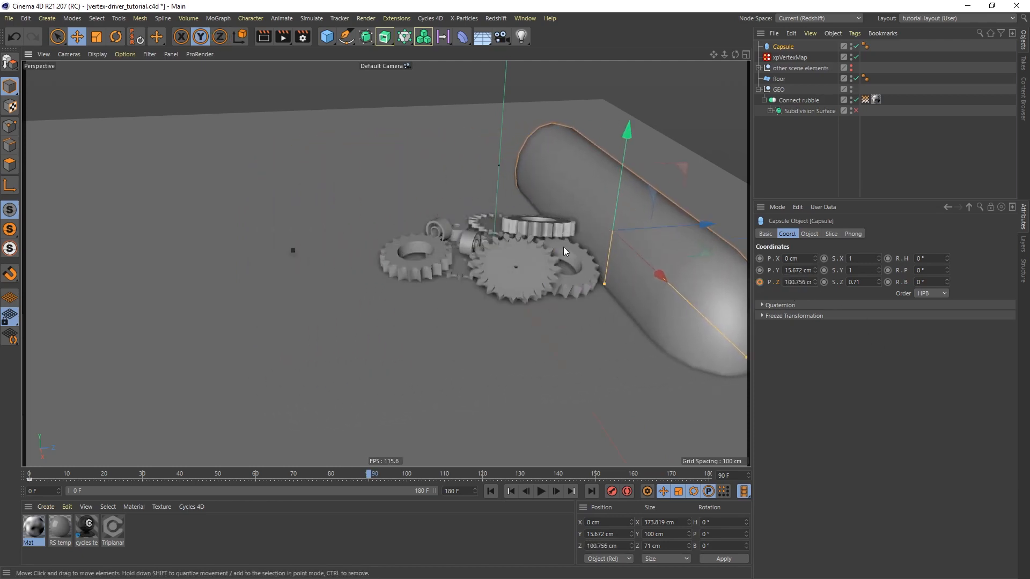
{"action": "left_click_drag", "start_coordinate": [564, 247], "coordinate": [537, 272], "text": "alt"}
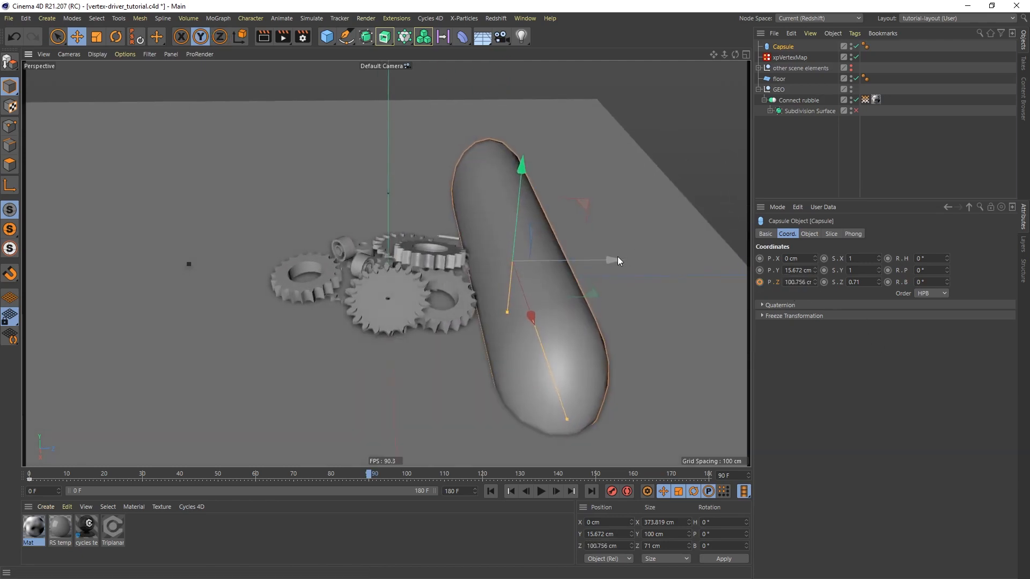
{"action": "left_click_drag", "start_coordinate": [618, 258], "coordinate": [654, 251]}
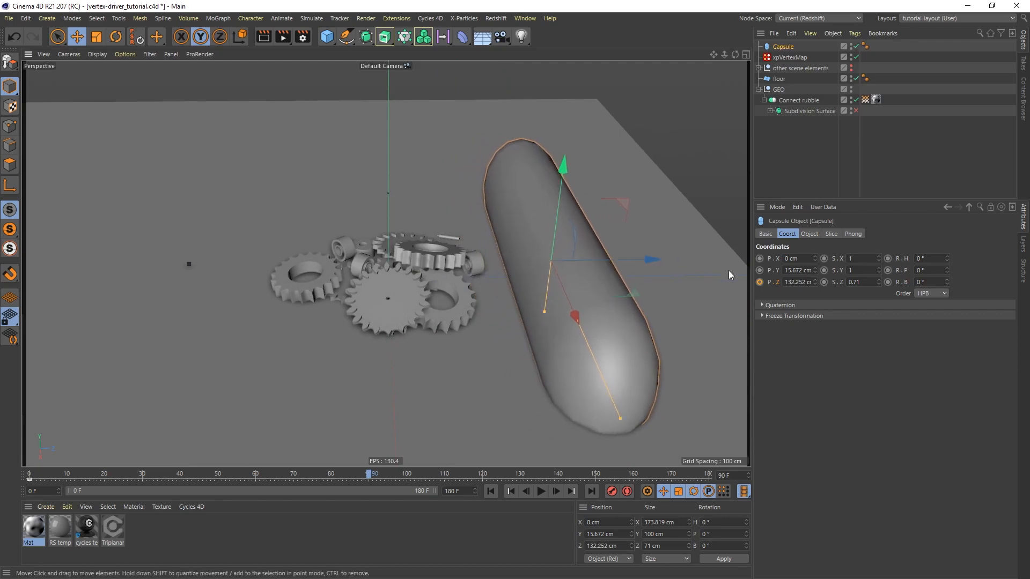
{"action": "left_click", "coordinate": [759, 282]}
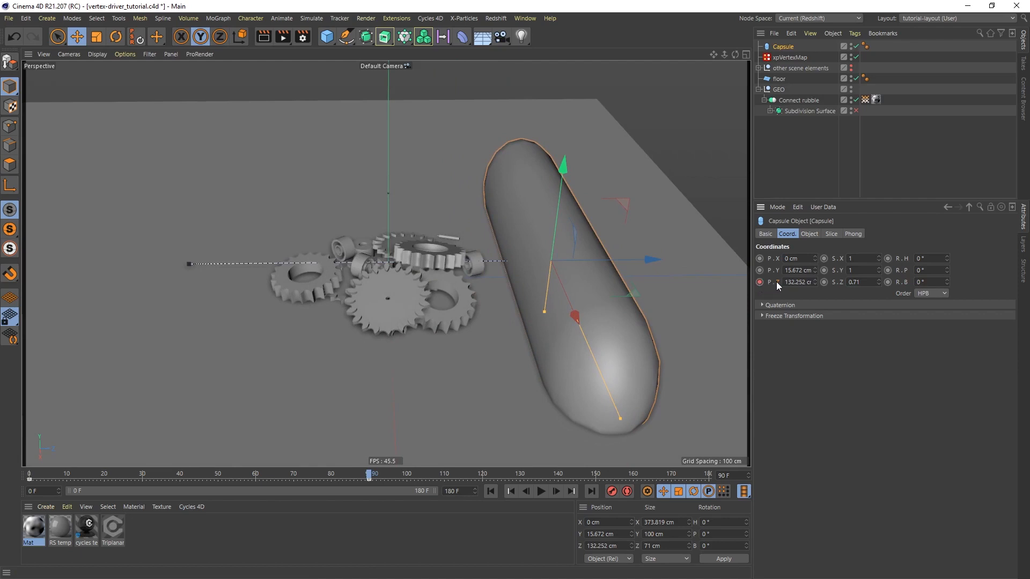
Show the capsule's Z position track and set its keyframes to linear interpolation, then close the timeline
{"action": "right_click", "coordinate": [775, 282]}
{"action": "mouse_move", "coordinate": [805, 290]}
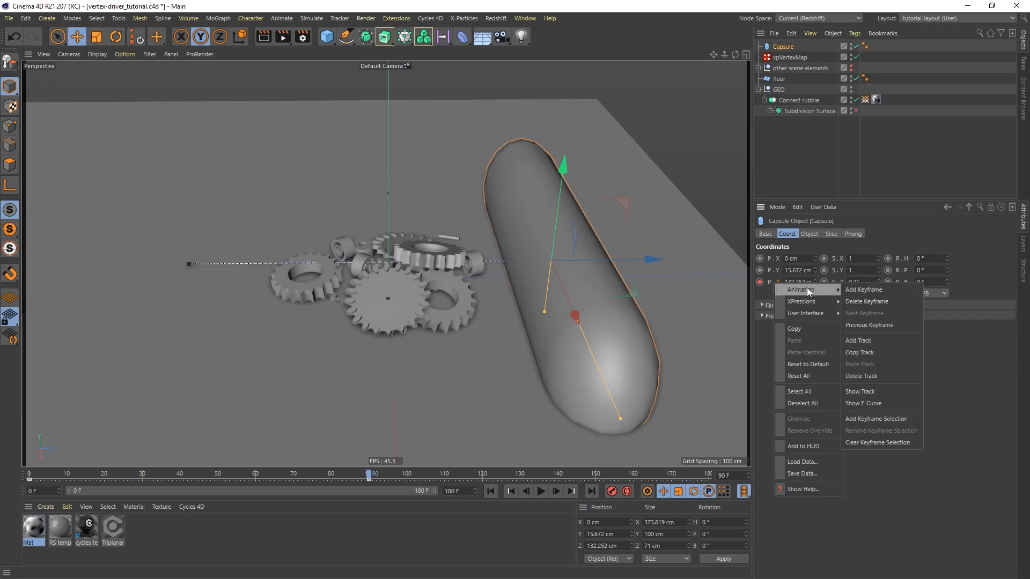
{"action": "left_click", "coordinate": [886, 391]}
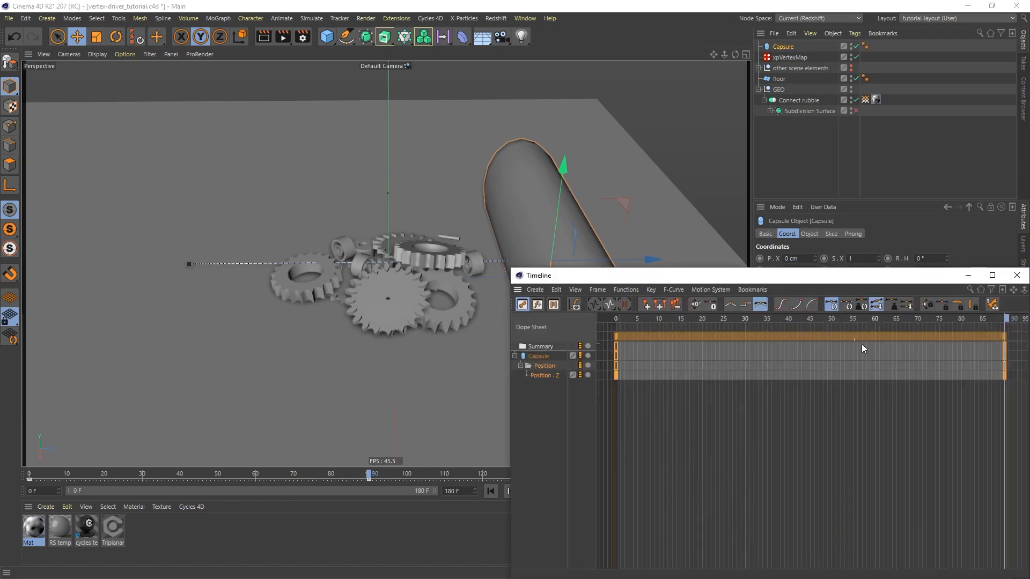
{"action": "left_click", "coordinate": [732, 304]}
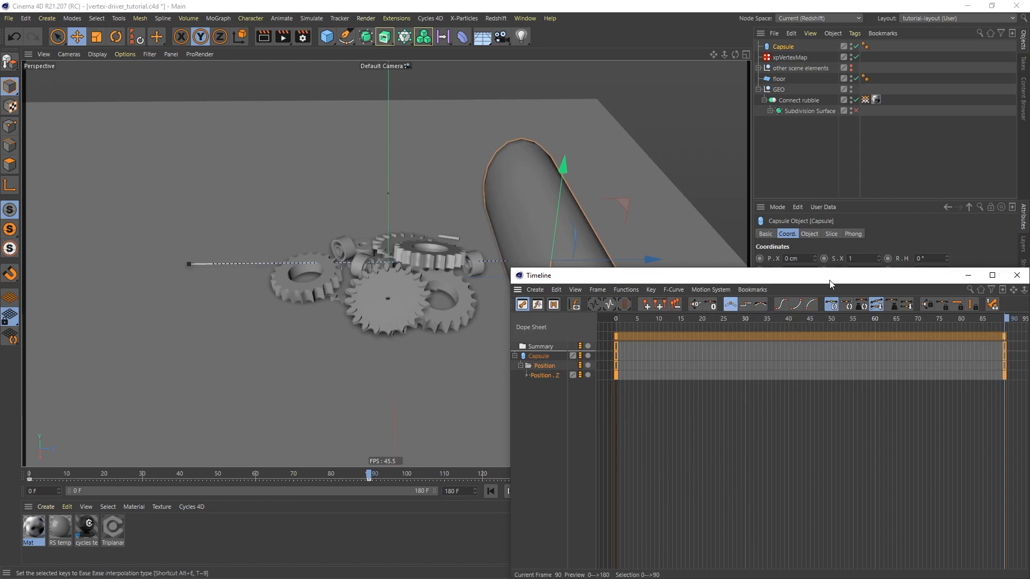
{"action": "left_click_drag", "start_coordinate": [877, 278], "coordinate": [607, 147]}
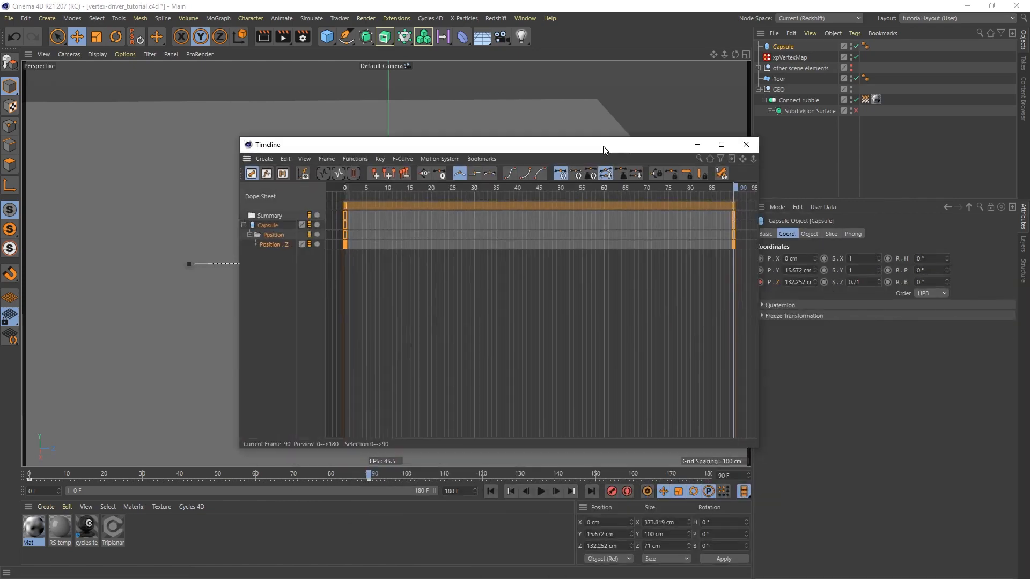
{"action": "left_click", "coordinate": [751, 146]}
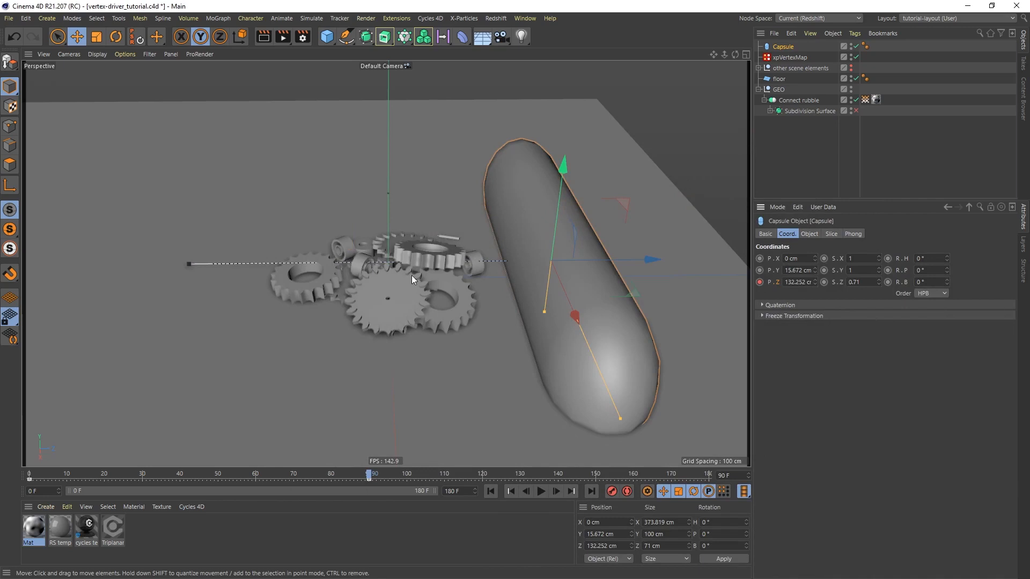
Add a Display tag to the capsule and set its shading mode to Lines
{"action": "right_click", "coordinate": [787, 47]}
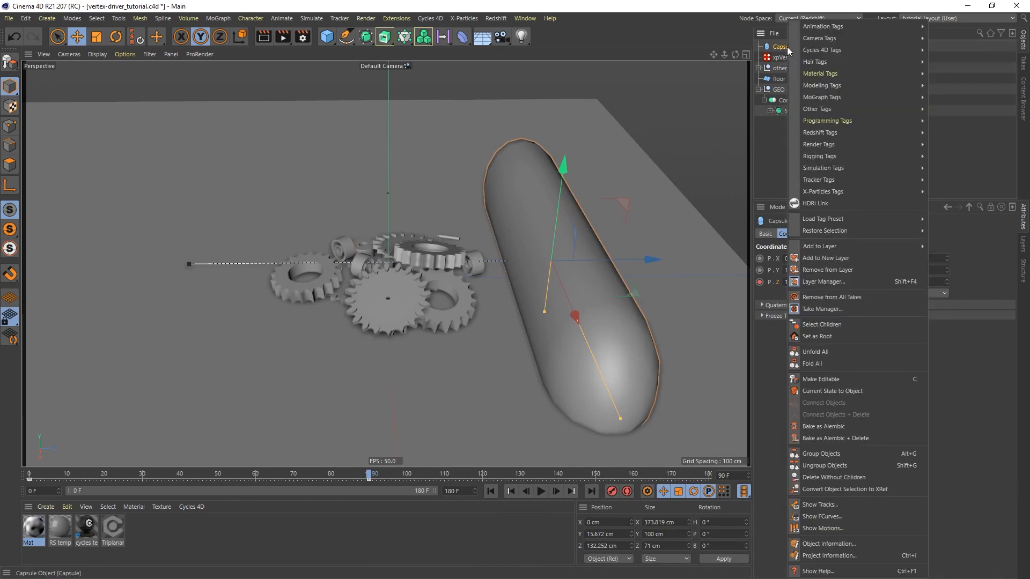
{"action": "mouse_move", "coordinate": [832, 145]}
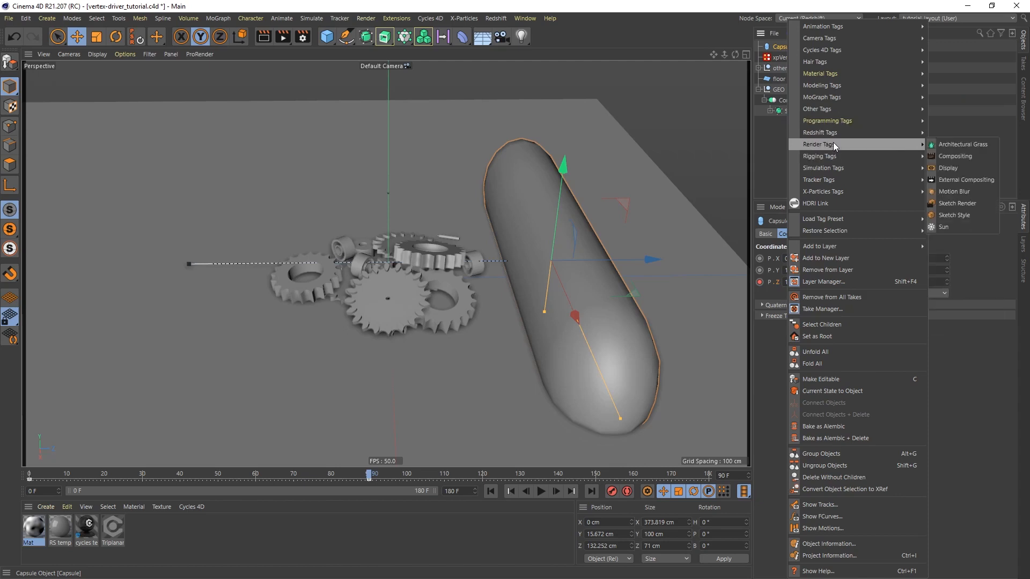
{"action": "left_click", "coordinate": [954, 168]}
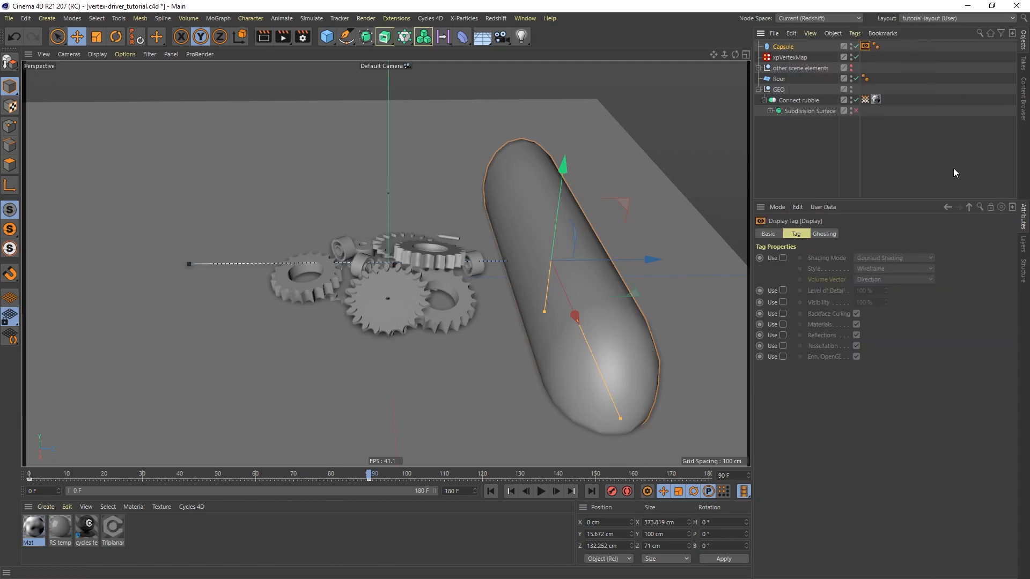
{"action": "left_click", "coordinate": [784, 258]}
{"action": "left_click", "coordinate": [887, 256]}
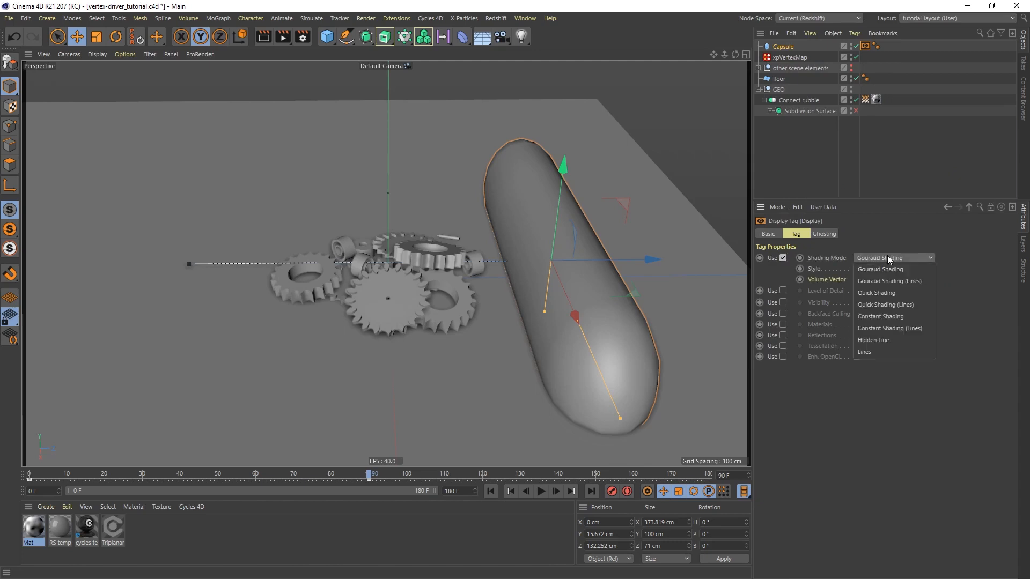
{"action": "left_click", "coordinate": [880, 353]}
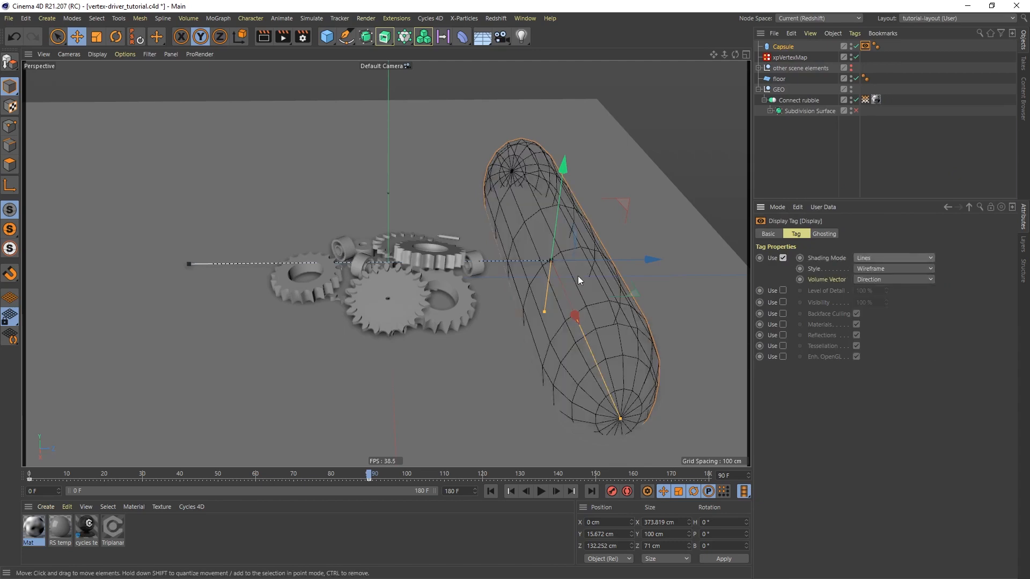
Play the capsule animation from the start and stop it at frame 47, with the capsule over the cogs
{"action": "left_click", "coordinate": [489, 491]}
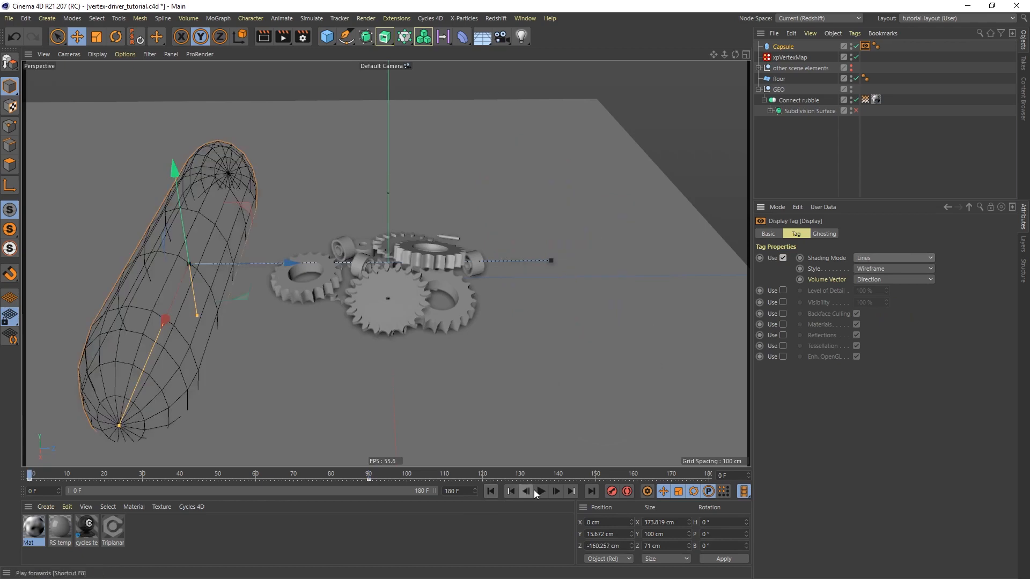
{"action": "left_click", "coordinate": [542, 492]}
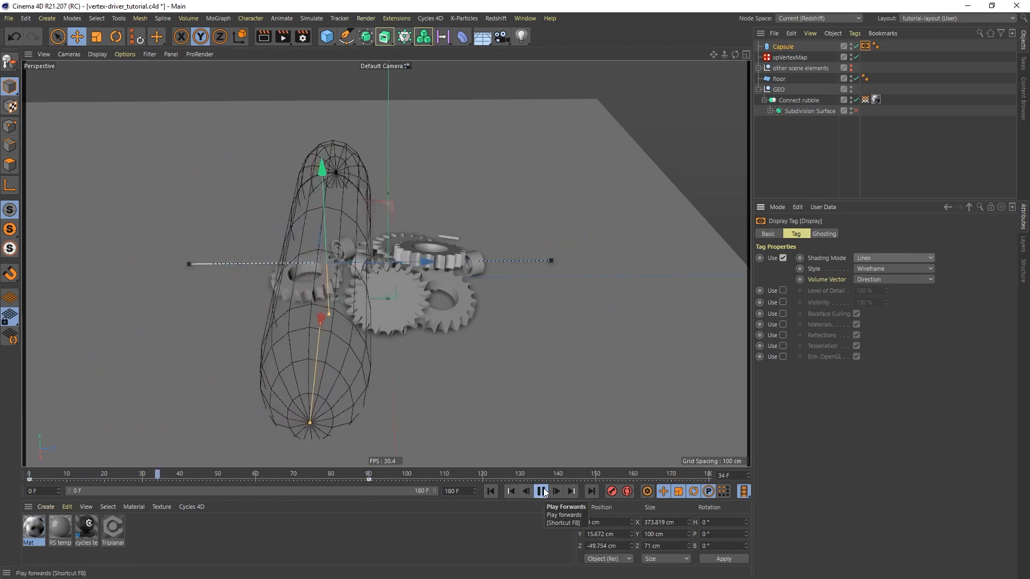
{"action": "left_click", "coordinate": [542, 492]}
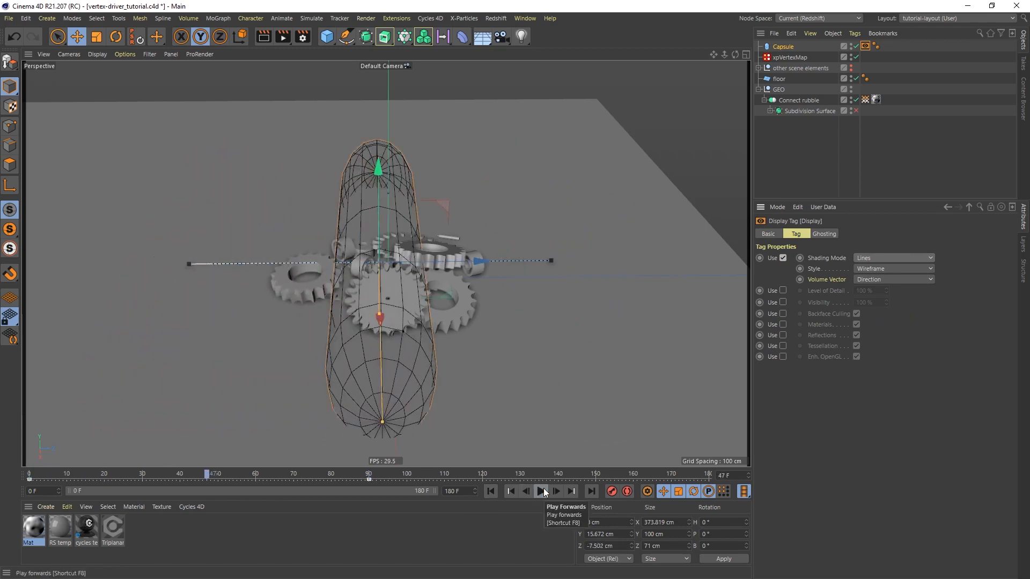
Add a Polygons layer to Connect rubble in the xpVertexMap object
{"action": "left_click", "coordinate": [790, 57]}
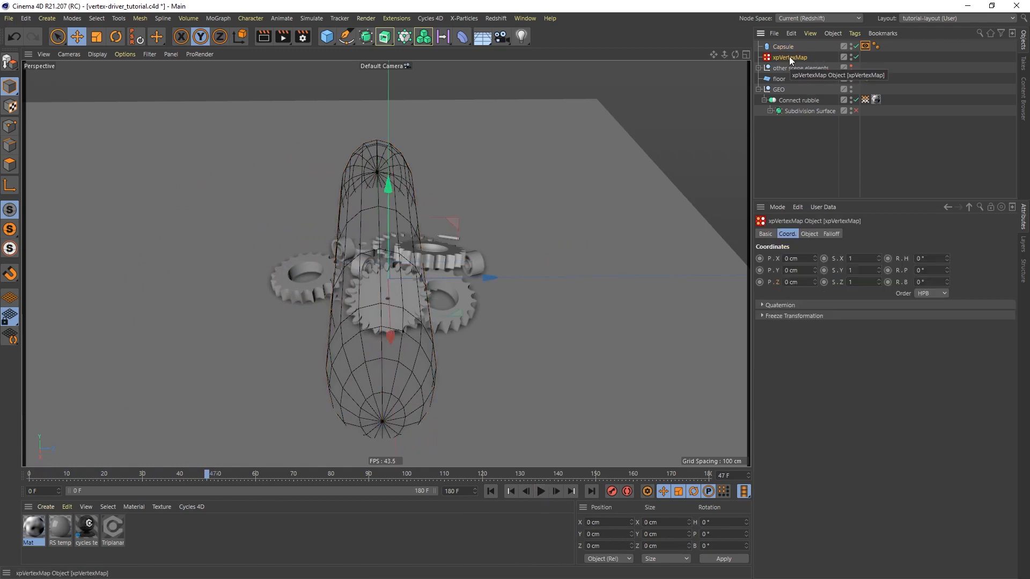
{"action": "left_click", "coordinate": [812, 234]}
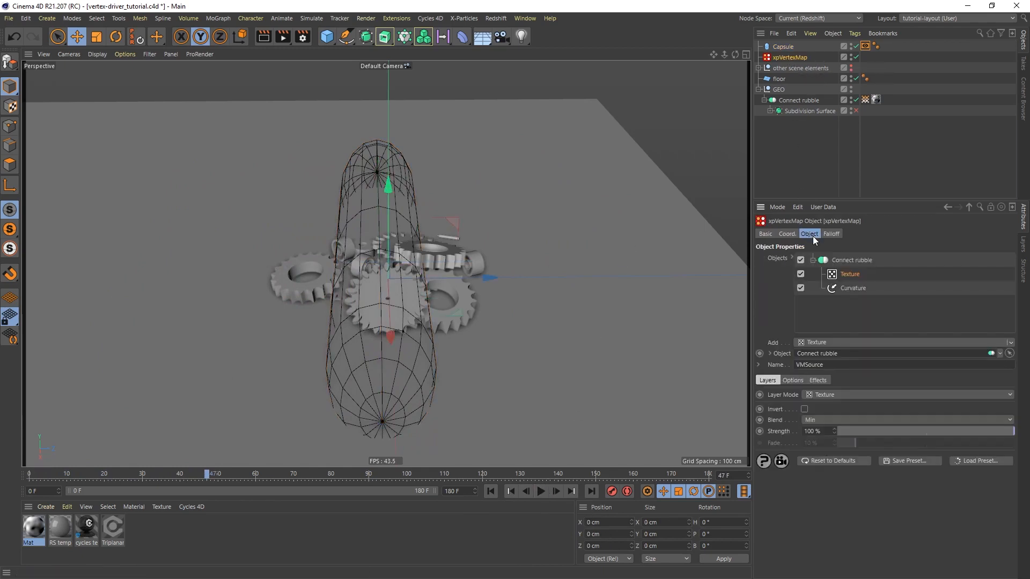
{"action": "left_click", "coordinate": [833, 342]}
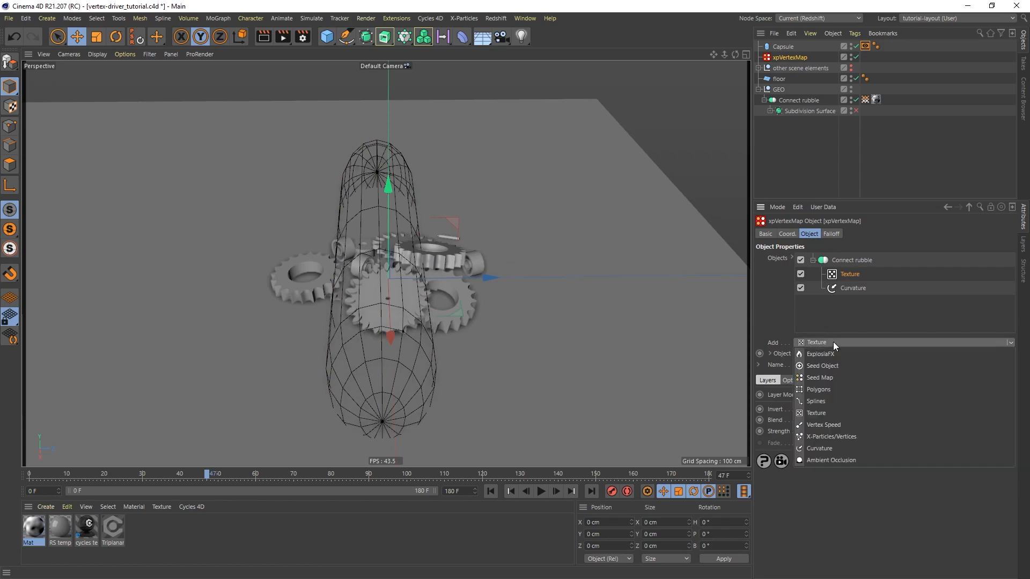
{"action": "left_click", "coordinate": [824, 390]}
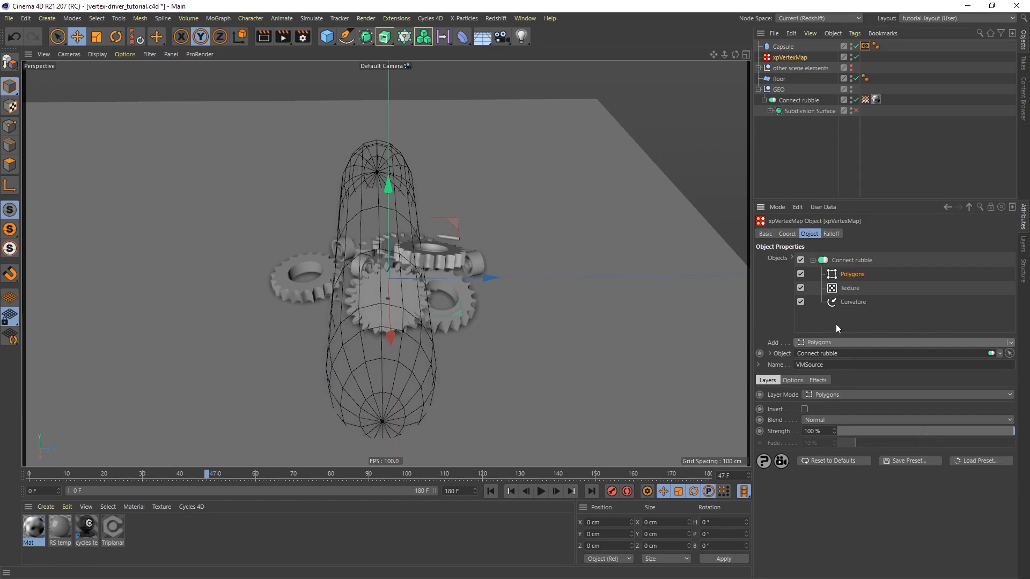
Disable the Texture and Curvature layers and move the Polygons layer below them
{"action": "left_click", "coordinate": [801, 288]}
{"action": "left_click", "coordinate": [800, 302]}
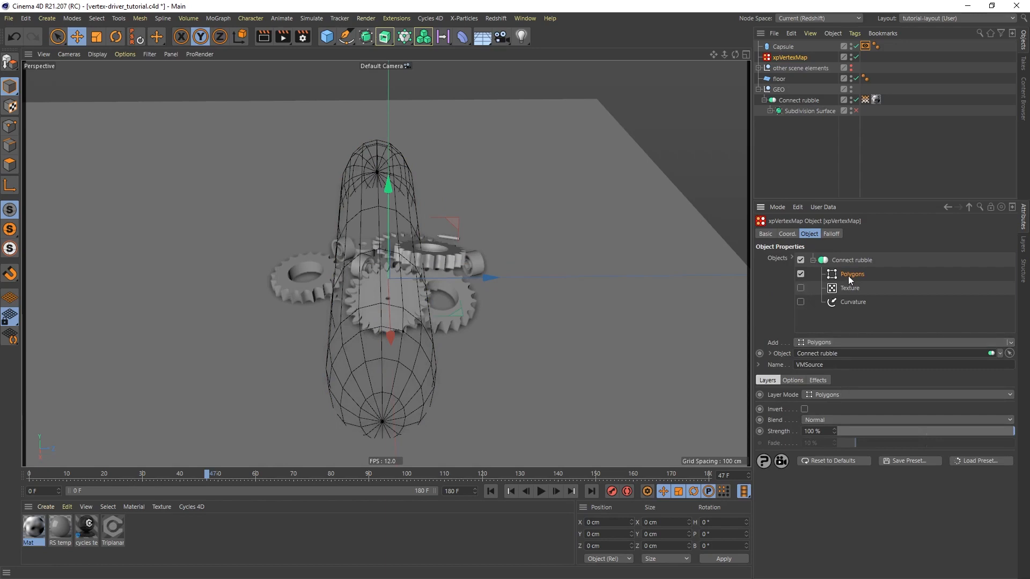
{"action": "left_click_drag", "start_coordinate": [849, 305], "coordinate": [850, 306]}
Link the Capsule as the source object in the Polygons layer's options
{"action": "left_click", "coordinate": [794, 381]}
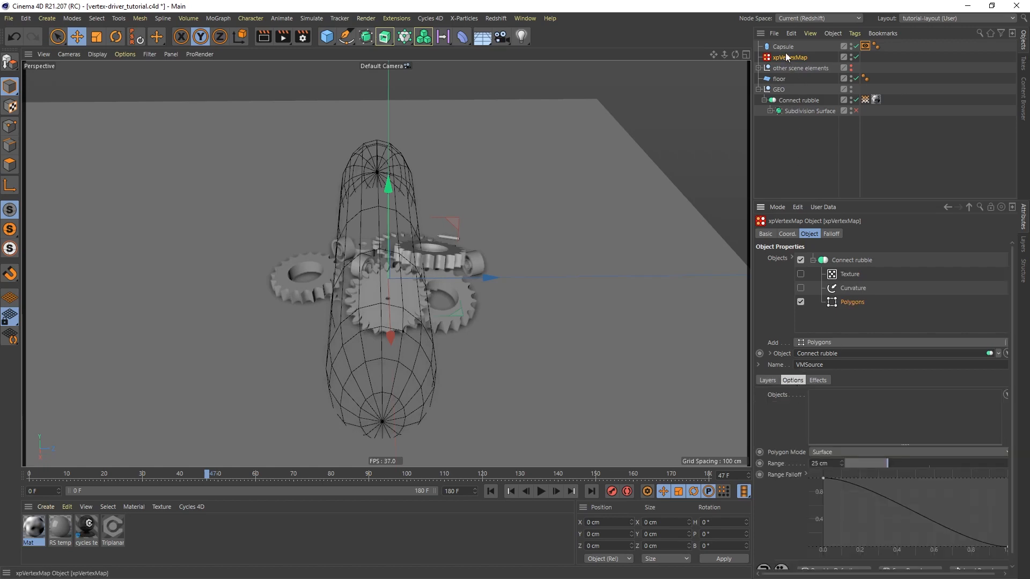
{"action": "left_click_drag", "start_coordinate": [784, 47], "coordinate": [844, 413]}
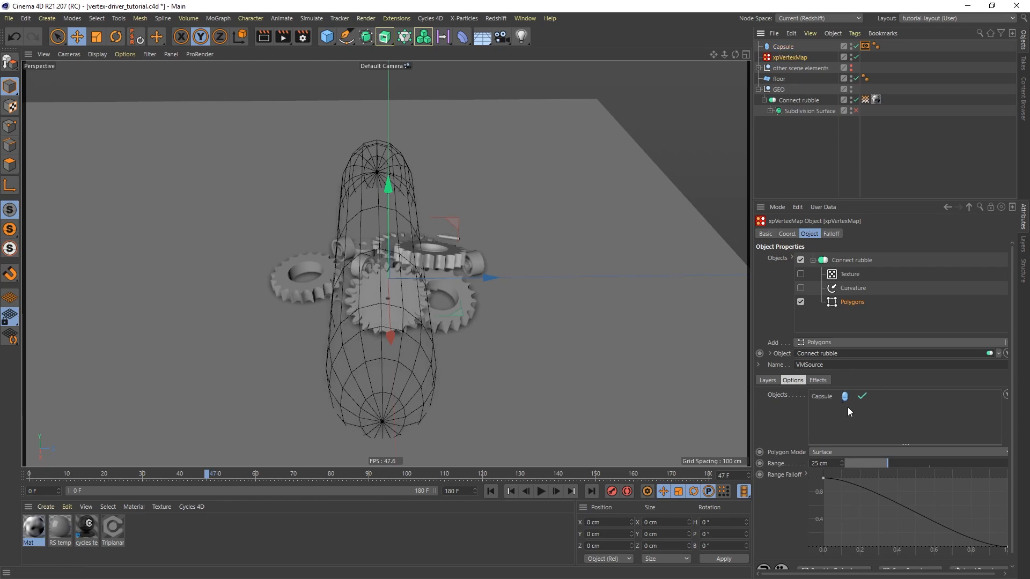
Display Connect rubble's VMSource vertex map and examine how the capsule drives it across the cogs
{"action": "left_click", "coordinate": [865, 99]}
{"action": "scroll", "coordinate": [392, 298], "scroll_direction": "up", "scroll_amount": 4}
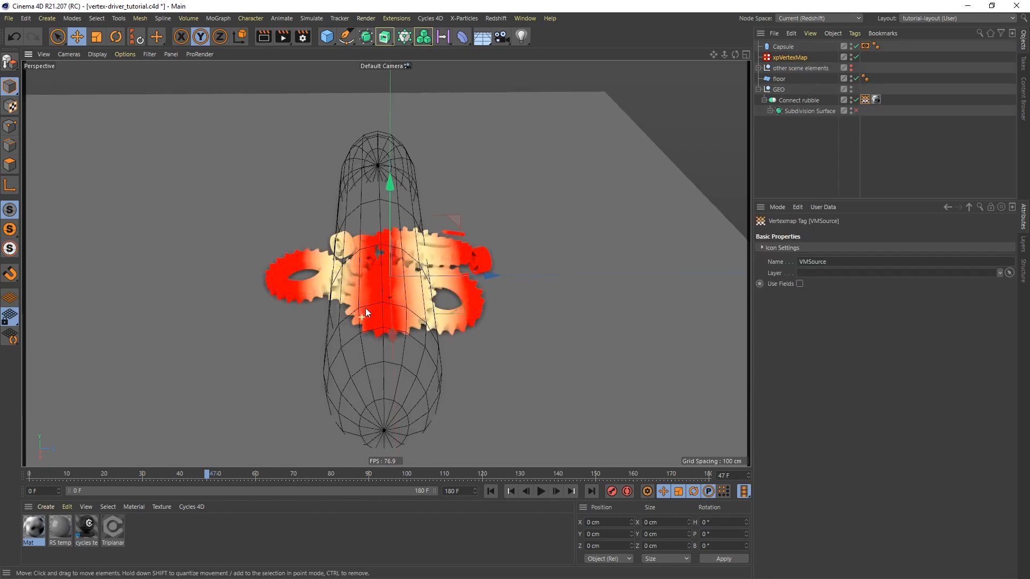
{"action": "mouse_move", "coordinate": [389, 311]}
{"action": "left_mouse_down", "text": "alt"}
{"action": "mouse_move", "coordinate": [374, 301]}
{"action": "mouse_move", "coordinate": [394, 314]}
{"action": "left_mouse_up", "text": "alt"}
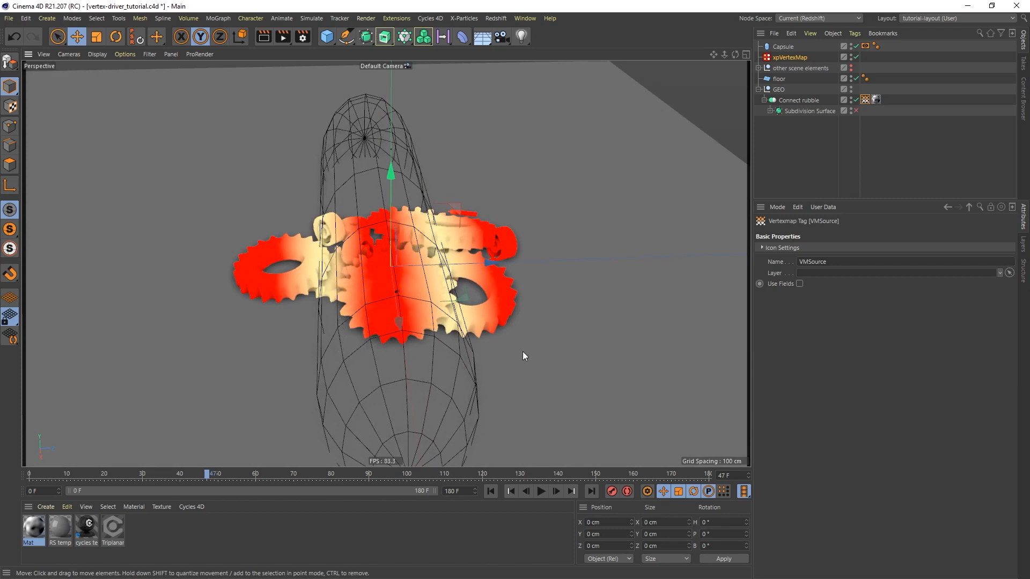
Set the Polygons layer's Range to 20 cm and its Polygon Mode to Volume in the xpVertexMap object
{"action": "left_click", "coordinate": [794, 58]}
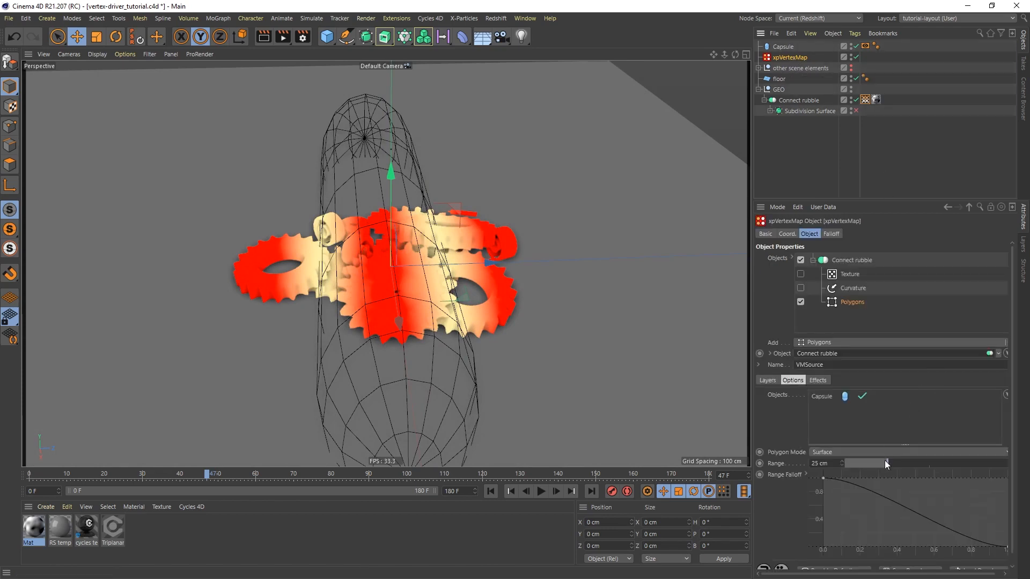
{"action": "mouse_move", "coordinate": [884, 460]}
{"action": "left_mouse_down"}
{"action": "mouse_move", "coordinate": [851, 462]}
{"action": "mouse_move", "coordinate": [916, 463]}
{"action": "mouse_move", "coordinate": [878, 465]}
{"action": "left_mouse_up"}
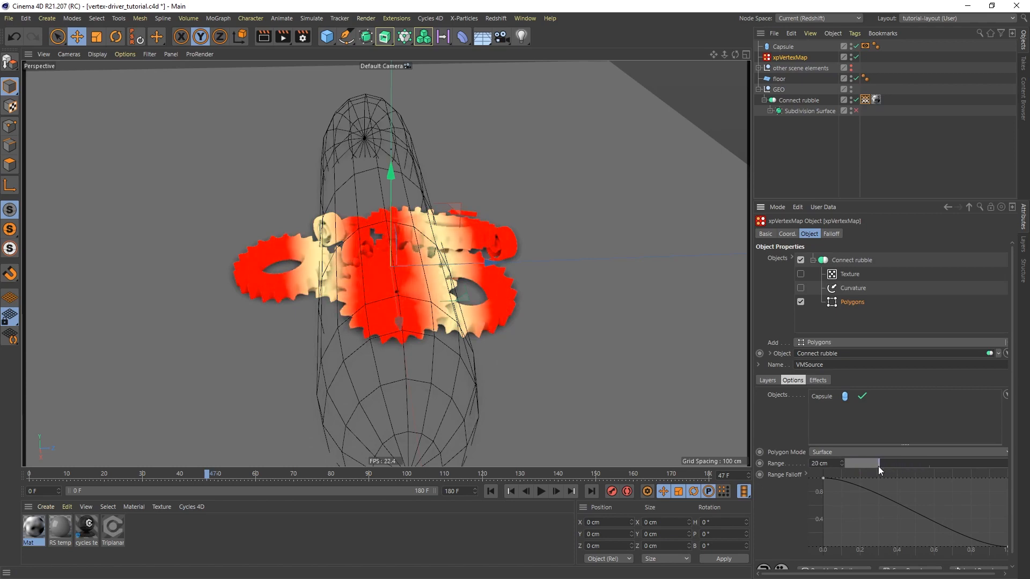
{"action": "left_click", "coordinate": [873, 452]}
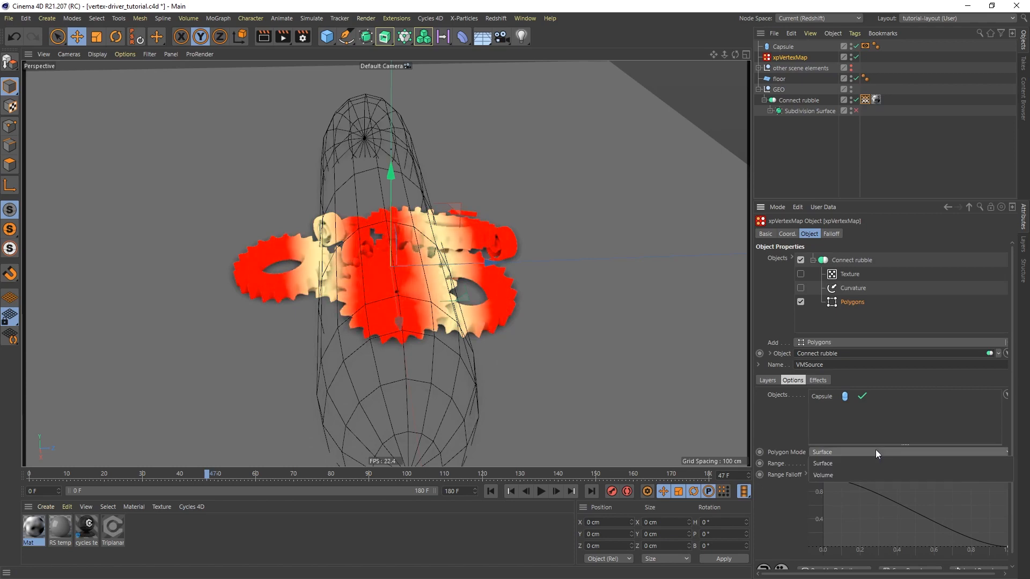
{"action": "left_click", "coordinate": [825, 474]}
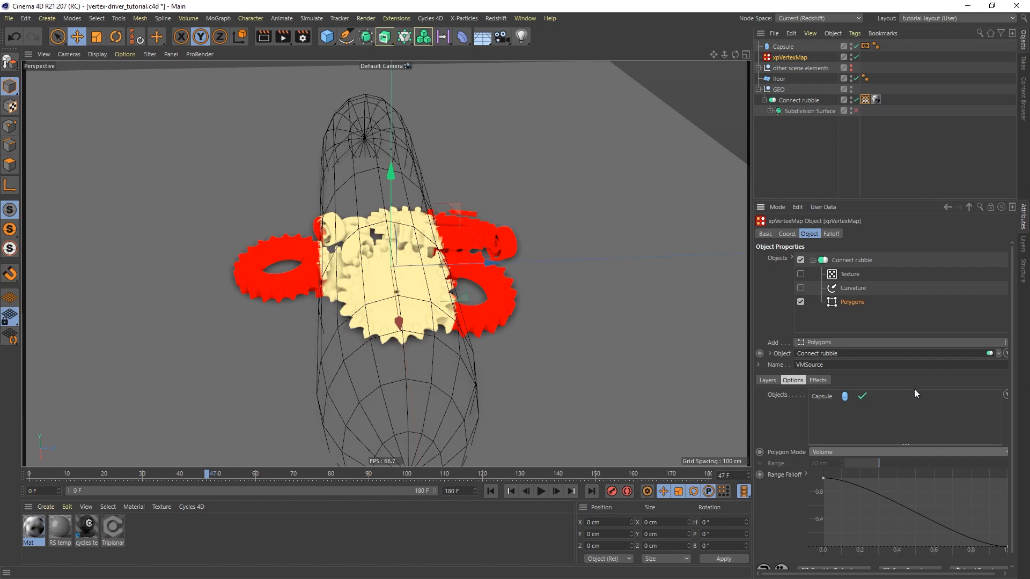
Set the Polygons layer's Smoothing effect to 5 and inspect the softened edge on the cogs
{"action": "left_click", "coordinate": [819, 381]}
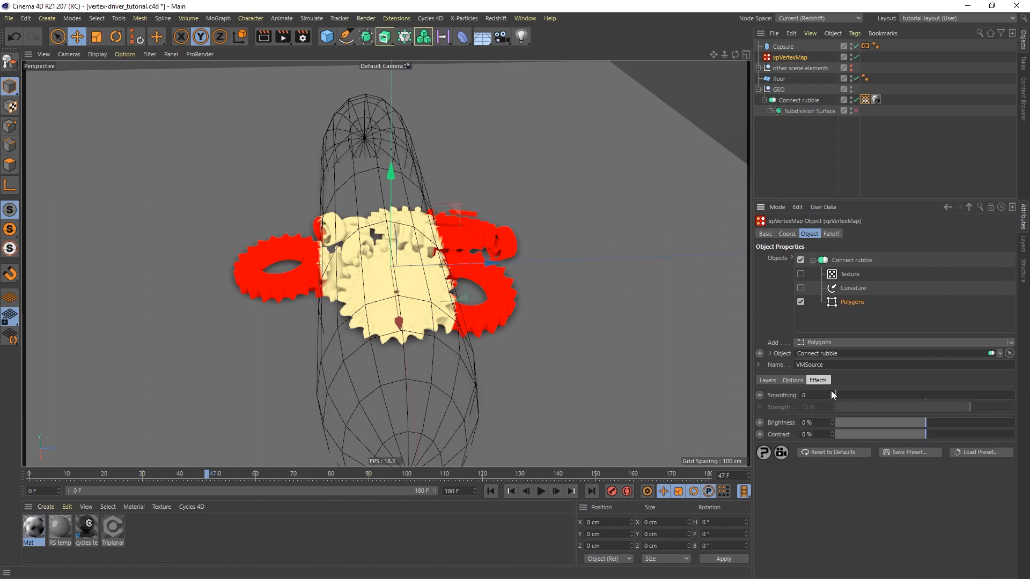
{"action": "left_click", "coordinate": [832, 393]}
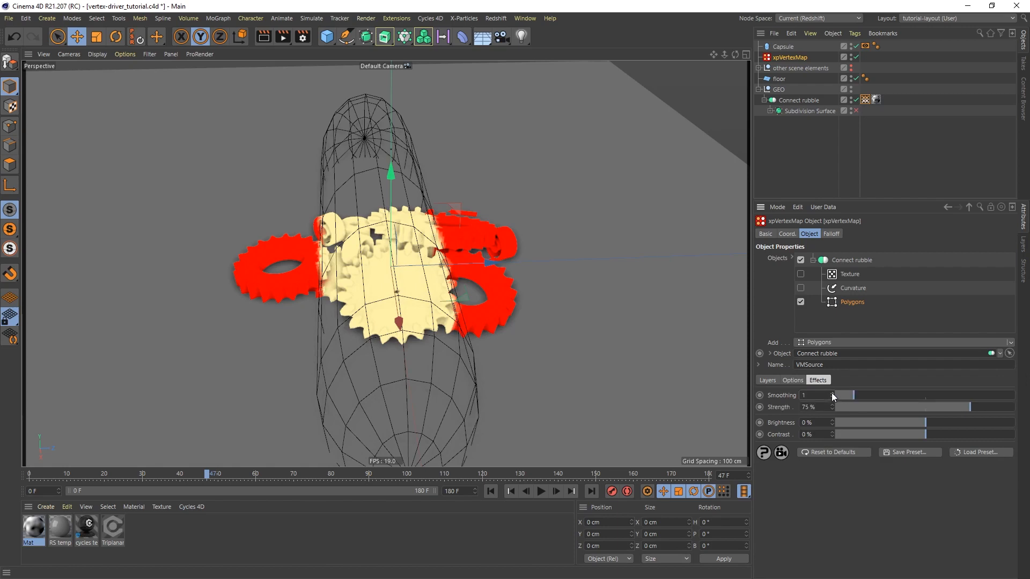
{"action": "left_click", "coordinate": [832, 393]}
{"action": "left_click", "coordinate": [831, 393]}
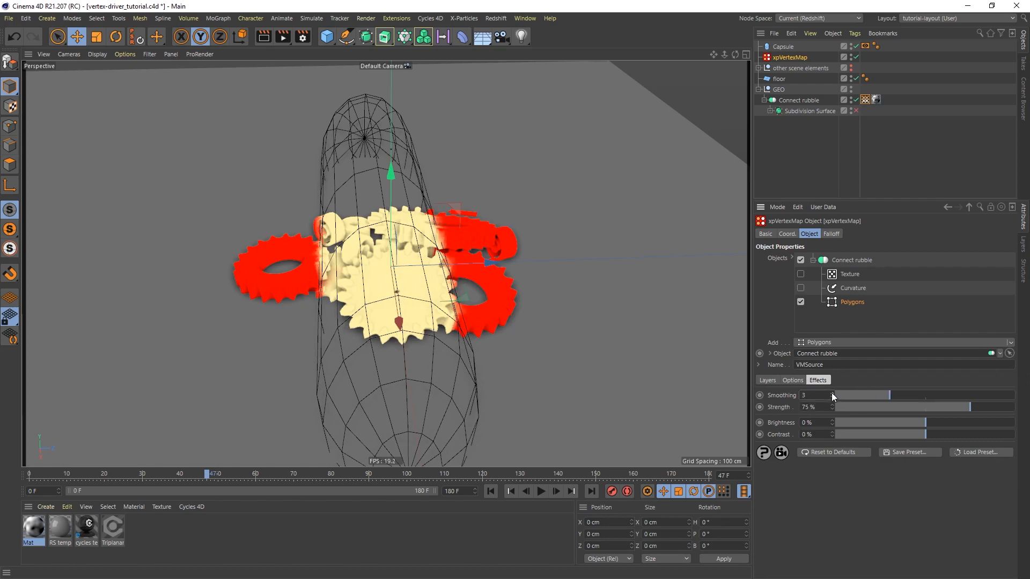
{"action": "left_click", "coordinate": [832, 393]}
{"action": "left_click", "coordinate": [831, 393]}
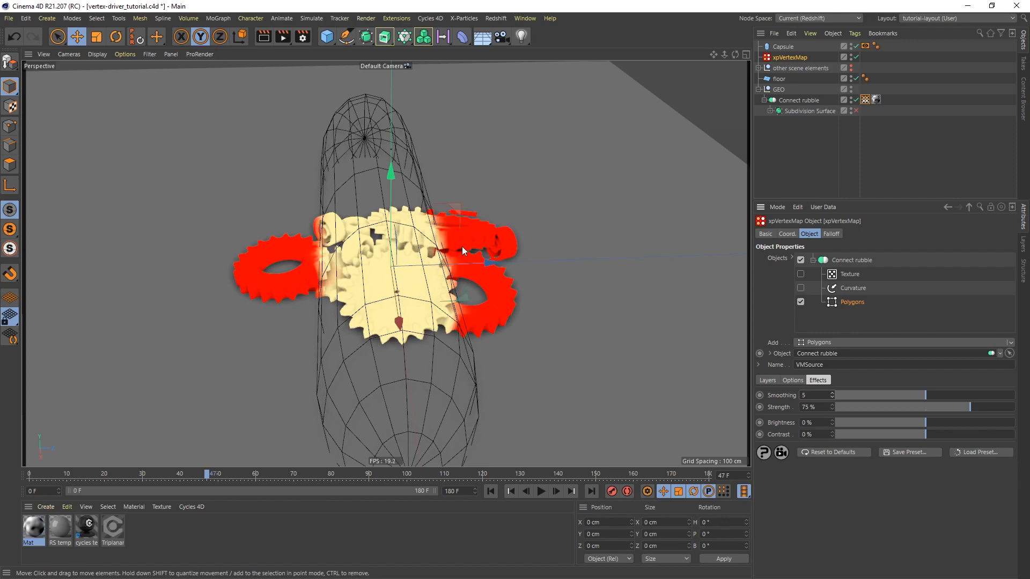
{"action": "mouse_move", "coordinate": [465, 254]}
{"action": "left_mouse_down", "text": "alt"}
{"action": "mouse_move", "coordinate": [423, 227]}
{"action": "mouse_move", "coordinate": [477, 256]}
{"action": "left_mouse_up", "text": "alt"}
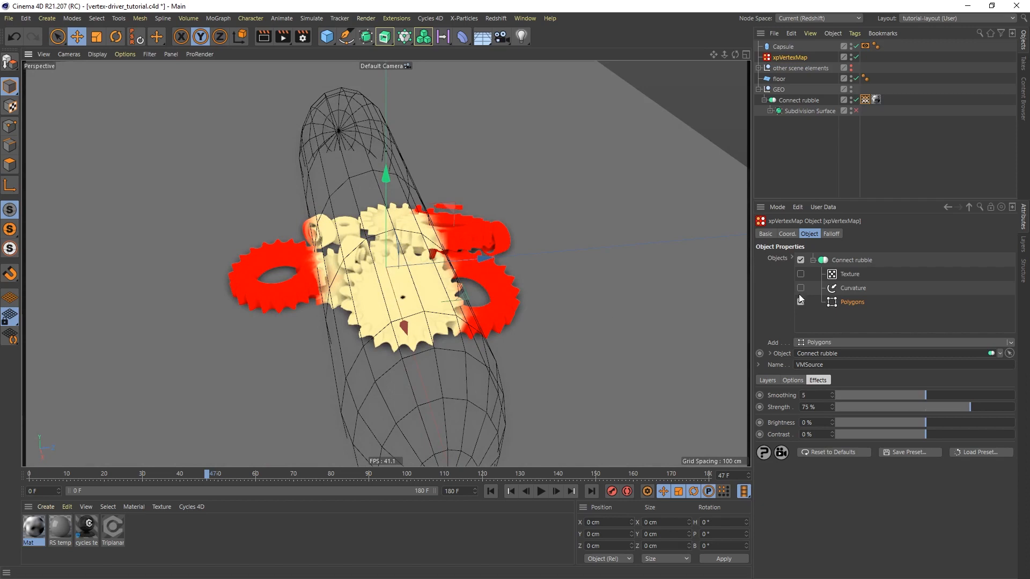
Enable the Curvature layer, set its blend mode to Min, and play the animation to frame 59
{"action": "left_click", "coordinate": [856, 288]}
{"action": "left_click", "coordinate": [801, 289]}
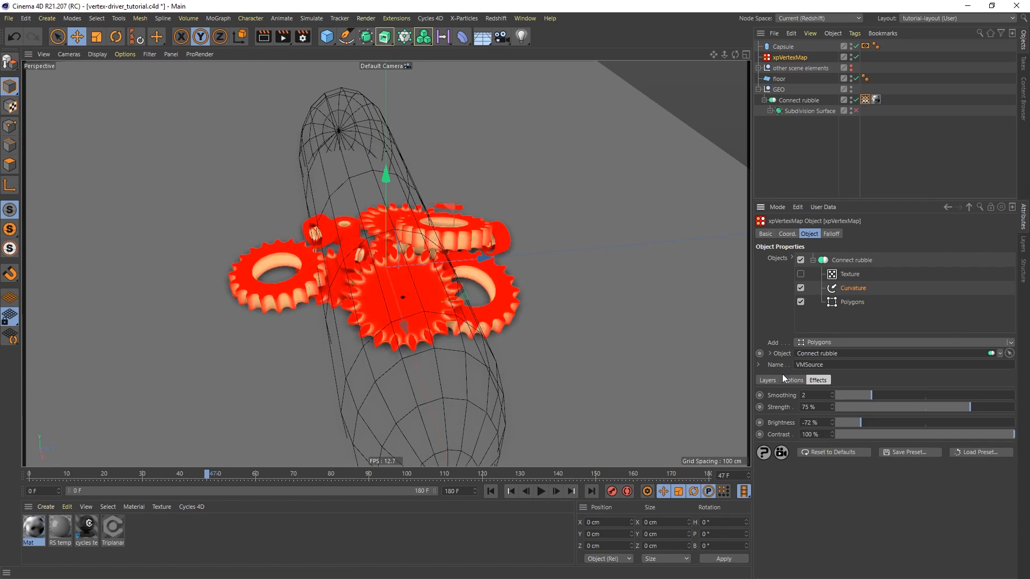
{"action": "left_click", "coordinate": [770, 380]}
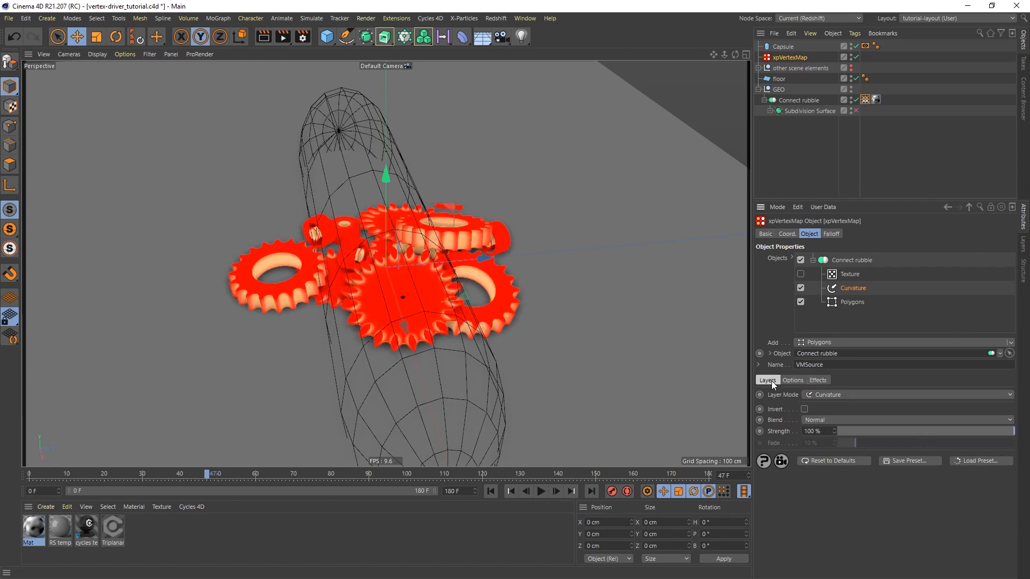
{"action": "left_click", "coordinate": [829, 421]}
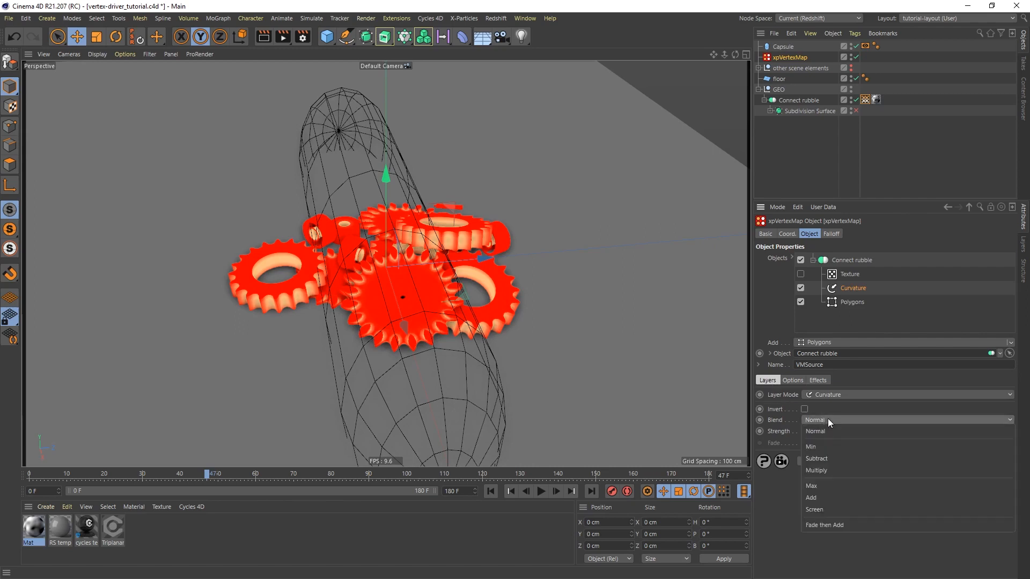
{"action": "left_click", "coordinate": [821, 447]}
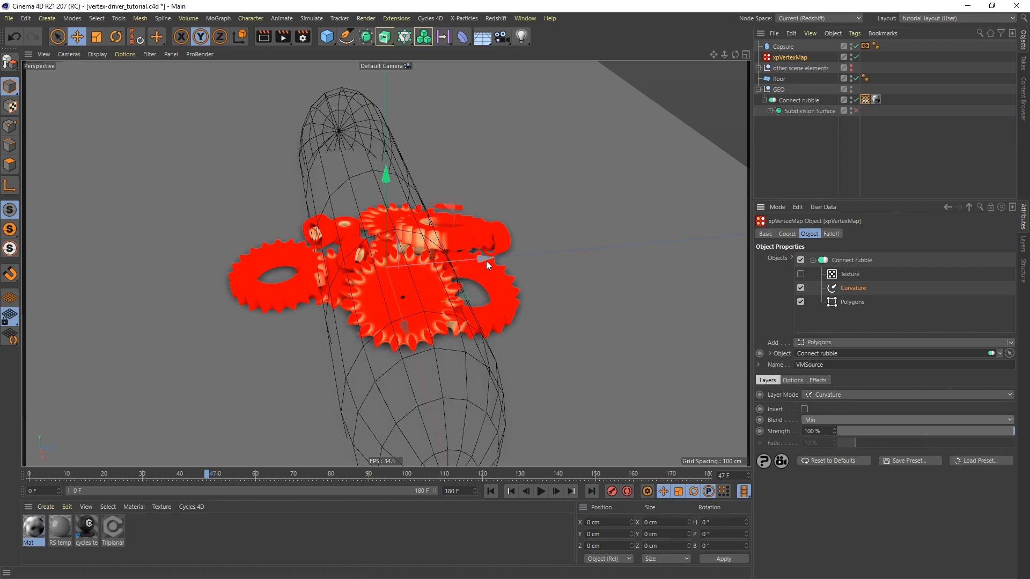
{"action": "left_click", "coordinate": [540, 492]}
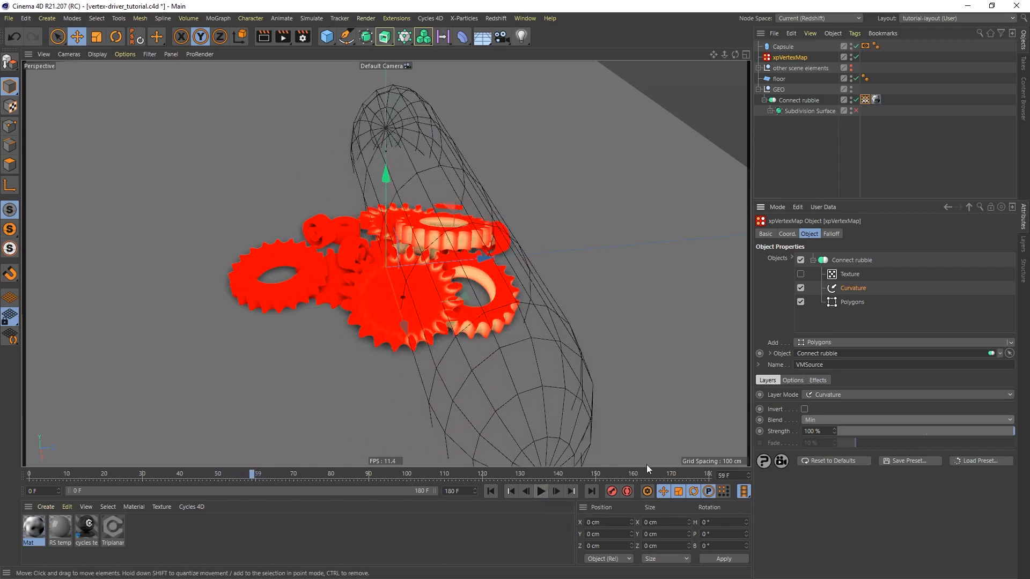
Enable the Texture layer and play the animation from the start, stopping at frame 78
{"action": "left_click", "coordinate": [801, 275]}
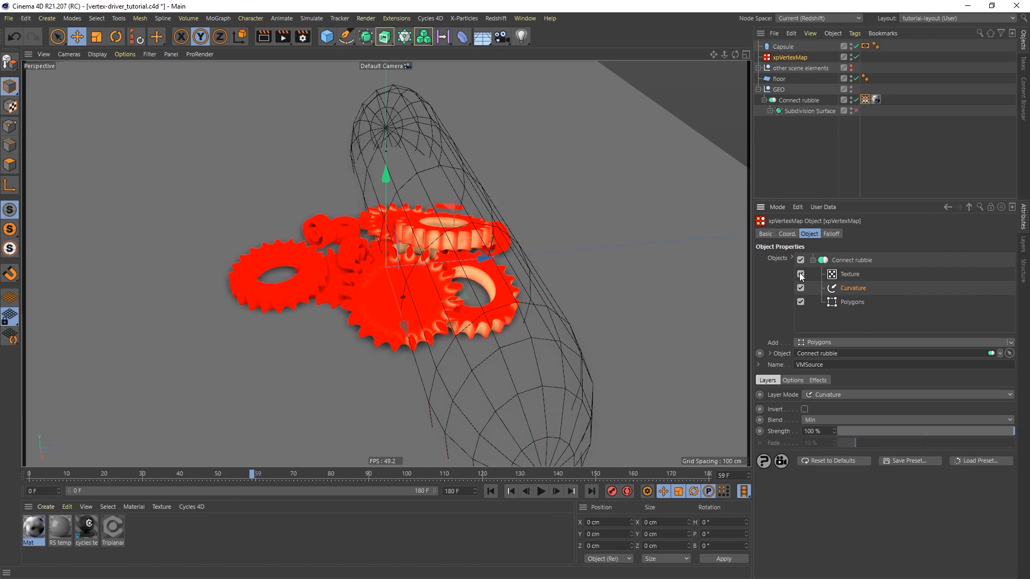
{"action": "left_click", "coordinate": [850, 275]}
{"action": "left_click", "coordinate": [491, 492]}
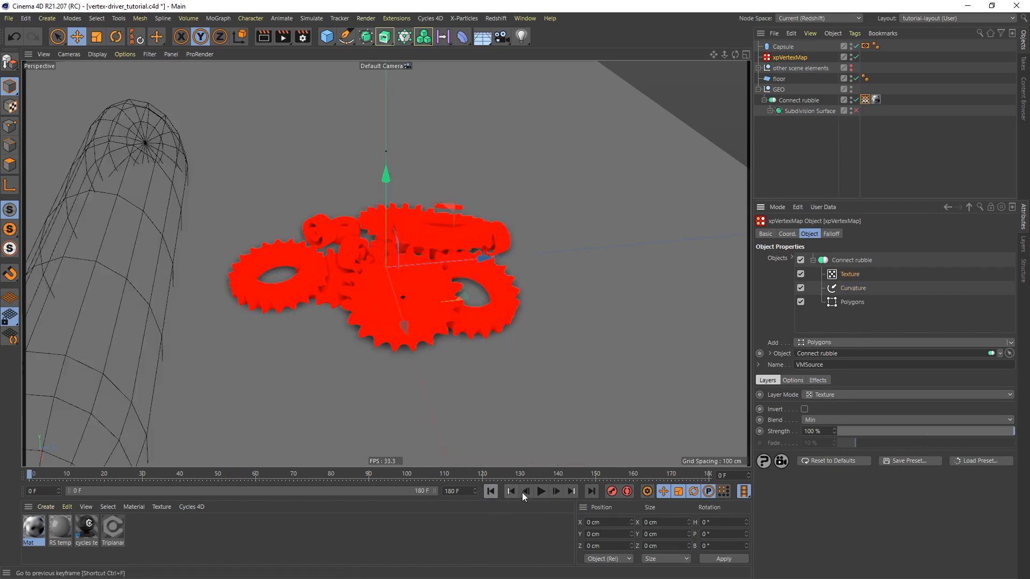
{"action": "left_click", "coordinate": [541, 491]}
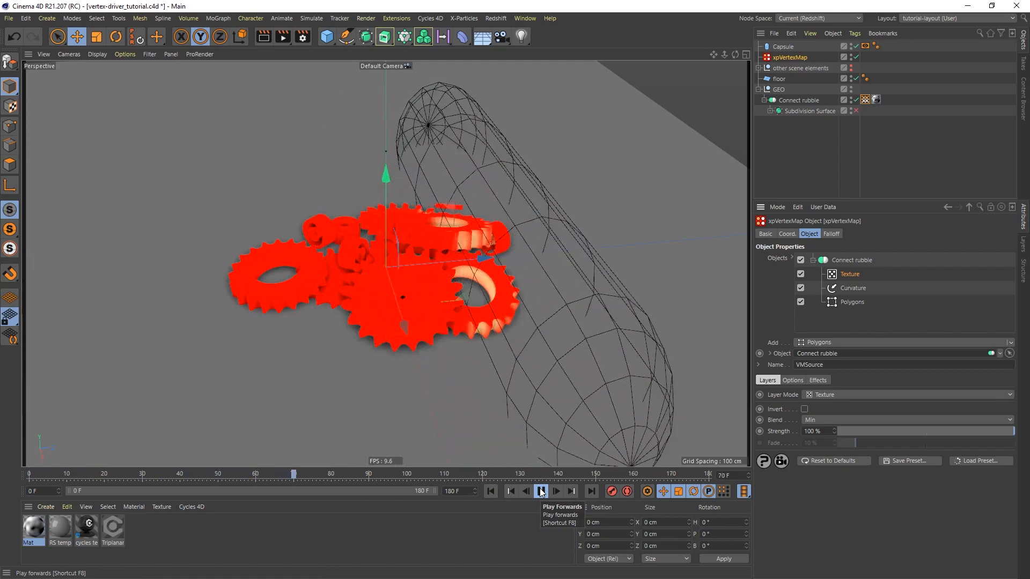
{"action": "left_click", "coordinate": [542, 493]}
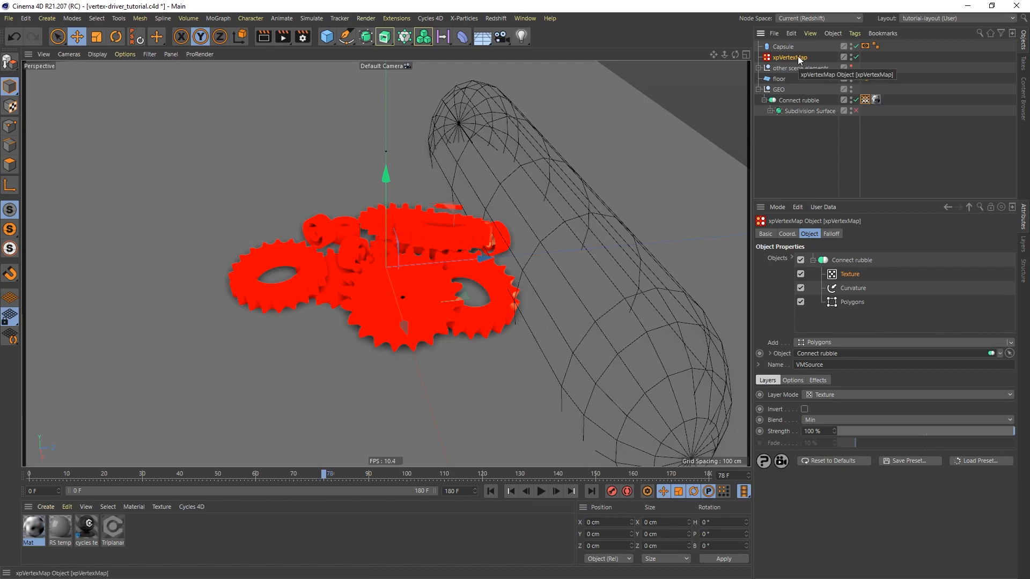
Rename the Connect rubble vertex map in the xpVertexMap object as "vertex particles" and check its tag
{"action": "left_click", "coordinate": [849, 259]}
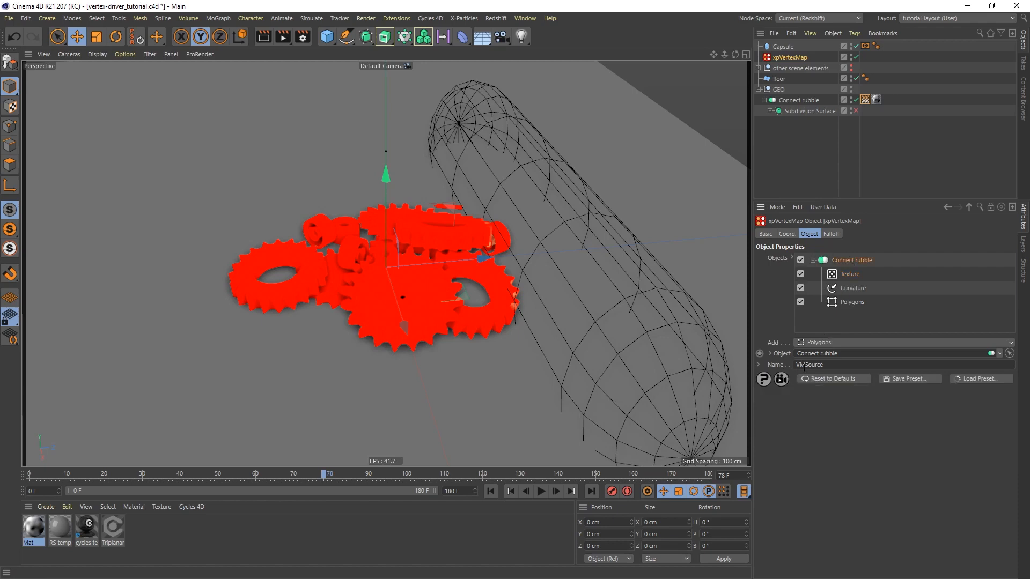
{"action": "left_click_drag", "start_coordinate": [830, 367], "coordinate": [764, 365]}
{"action": "type", "text": "vertex particles"}
{"action": "left_click", "coordinate": [864, 99]}
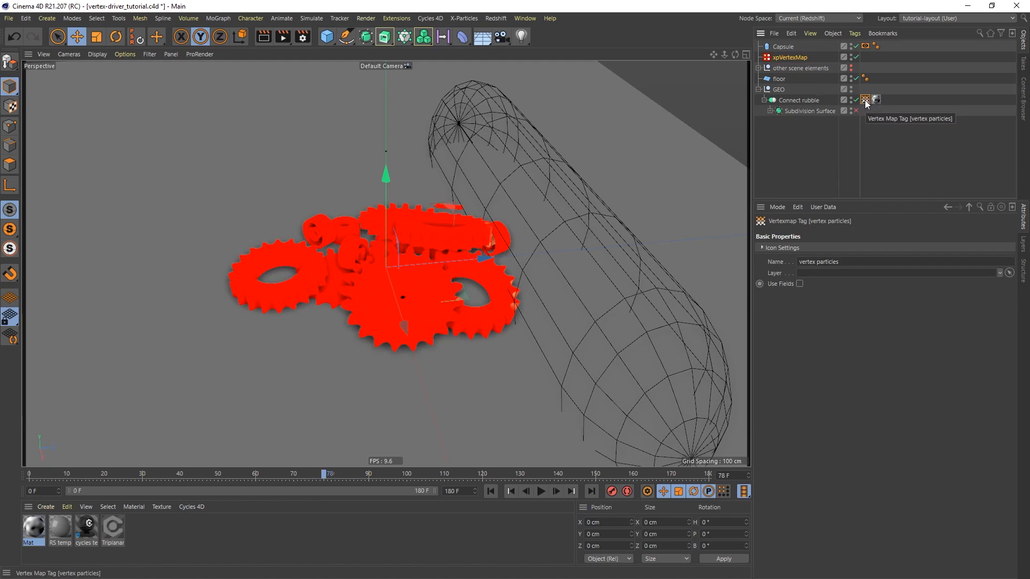
Duplicate the xpVertexMap object and rename the original as "xpVertexMap particles"
{"action": "left_click", "coordinate": [787, 58]}
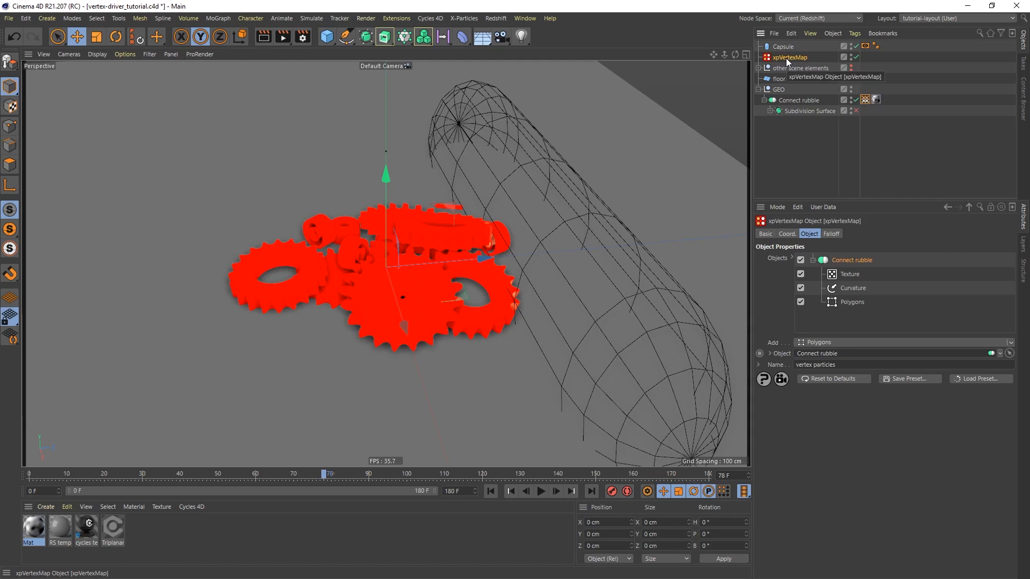
{"action": "left_click_drag", "start_coordinate": [787, 55], "coordinate": [789, 53], "text": "ctrl"}
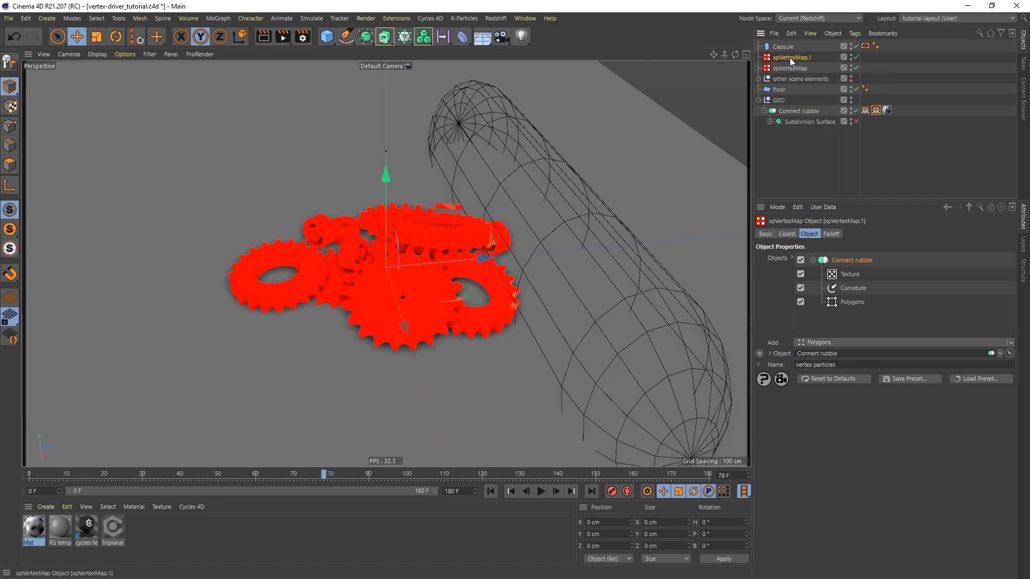
{"action": "double_click", "coordinate": [797, 69]}
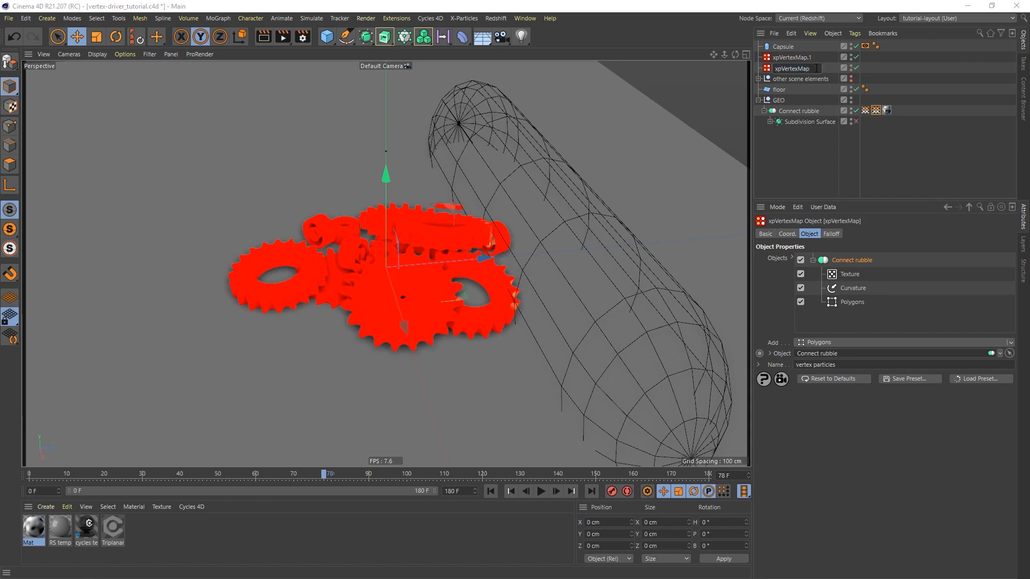
{"action": "type", "text": "particles"}
{"action": "key", "text": "Return"}
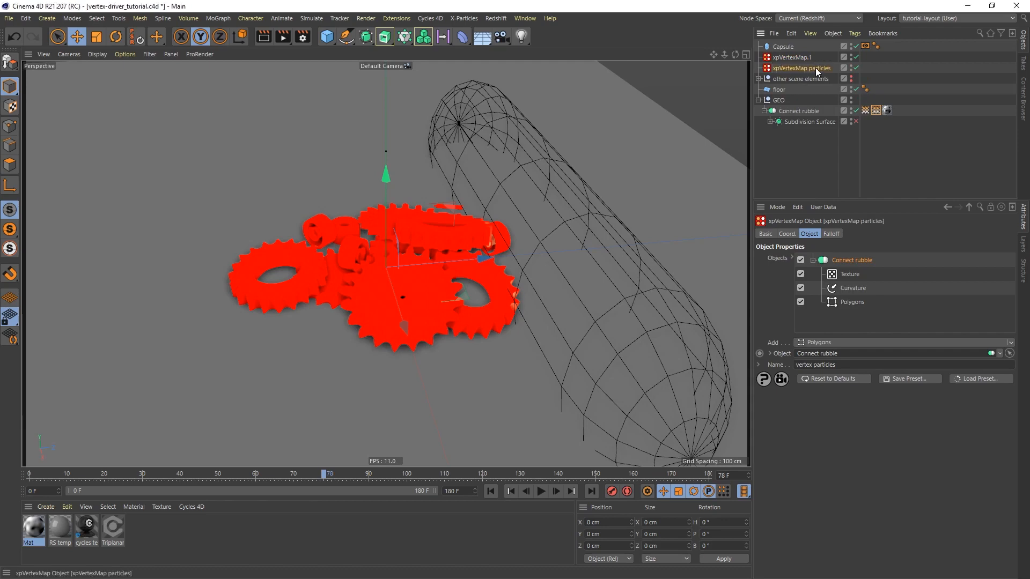
Rename the duplicated vertex map object as "xpVertexMap materials"
{"action": "double_click", "coordinate": [794, 56]}
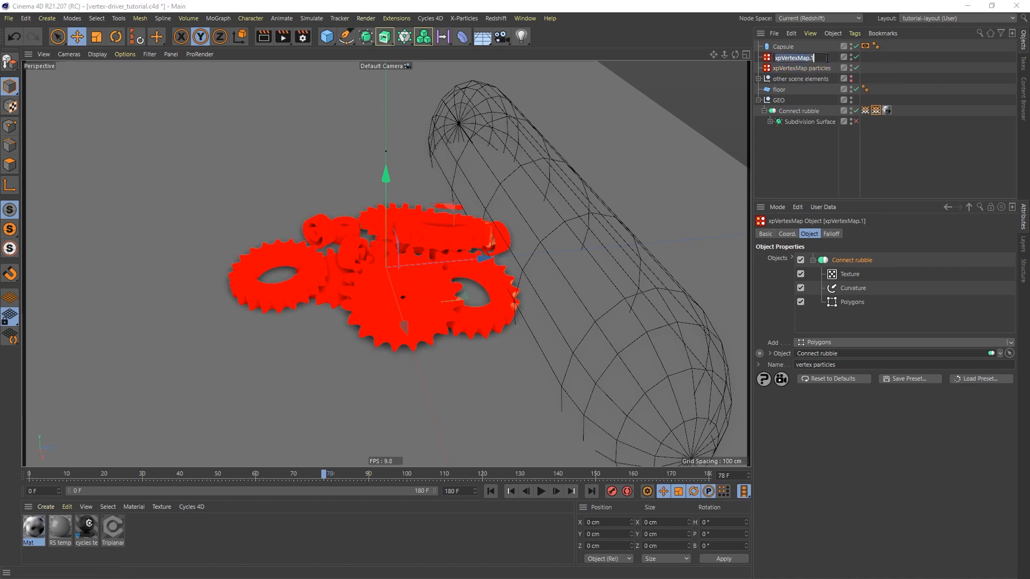
{"action": "left_click", "coordinate": [815, 58]}
{"action": "type", "text": "materials"}
{"action": "key", "text": "Return"}
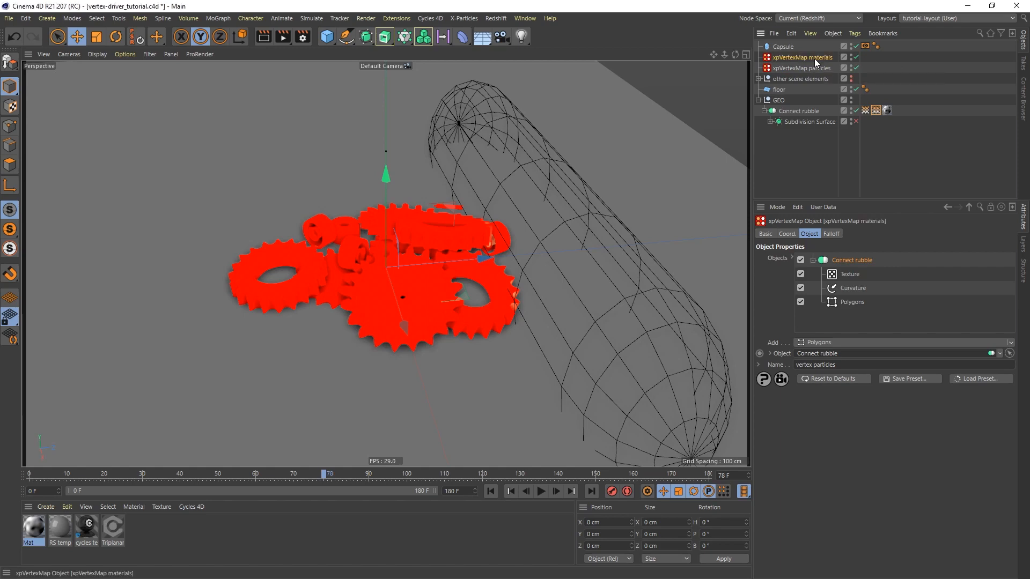
Rename the vertex map of xpVertexMap materials as "vertex materials" and compare both vertex map tags on Connect rubble
{"action": "left_click", "coordinate": [846, 364]}
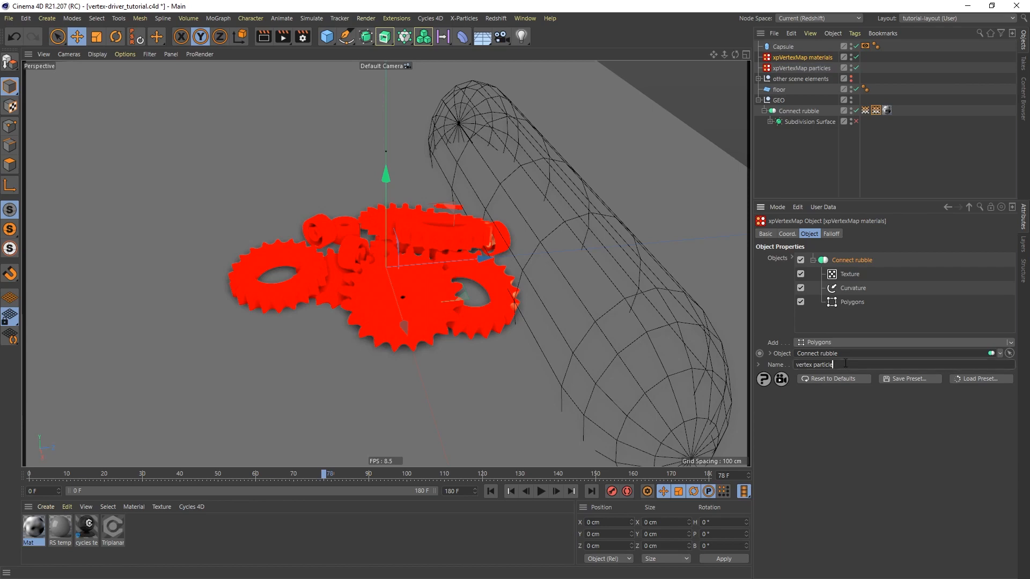
{"action": "key", "text": "BackSpace"}
{"action": "key", "text": "BackSpace"}
{"action": "key", "text": "BackSpace"}
{"action": "key", "text": "BackSpace"}
{"action": "key", "text": "BackSpace"}
{"action": "key", "text": "BackSpace"}
{"action": "key", "text": "BackSpace"}
{"action": "key", "text": "BackSpace"}
{"action": "key", "text": "BackSpace"}
{"action": "type", "text": "materials"}
{"action": "left_click", "coordinate": [876, 110]}
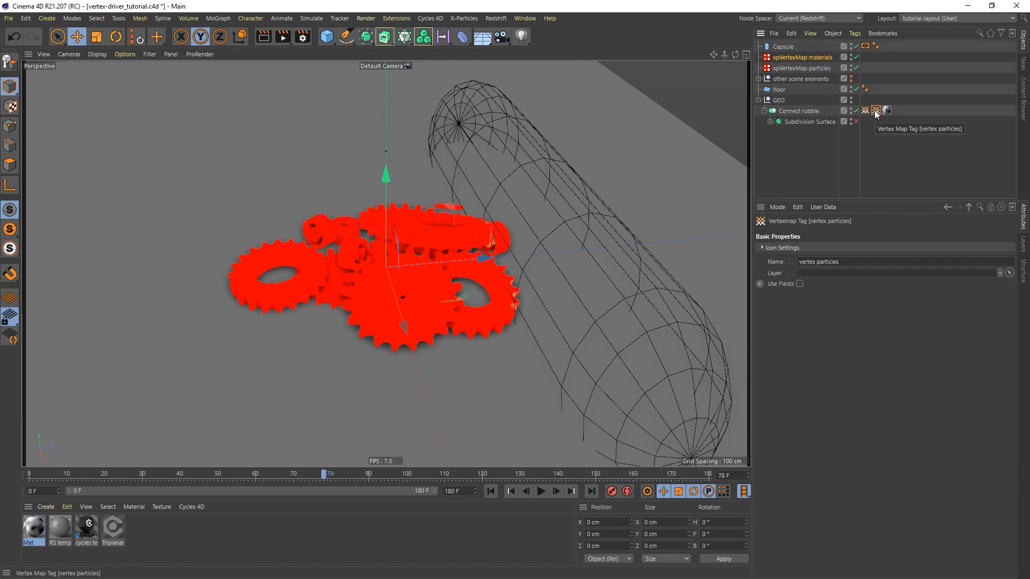
{"action": "left_click", "coordinate": [865, 110]}
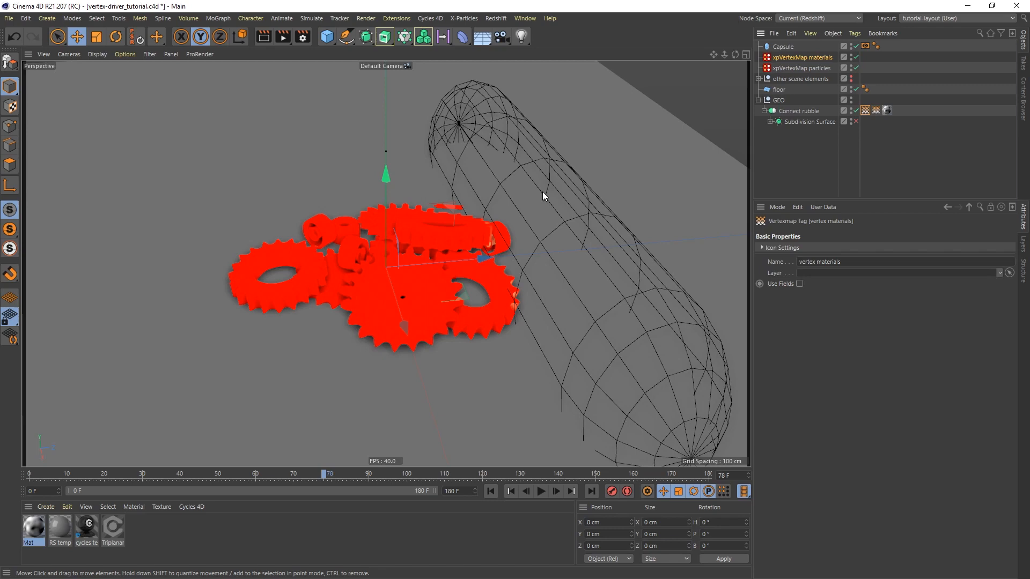
Add a cube primitive to the scene
{"action": "left_click", "coordinate": [816, 58]}
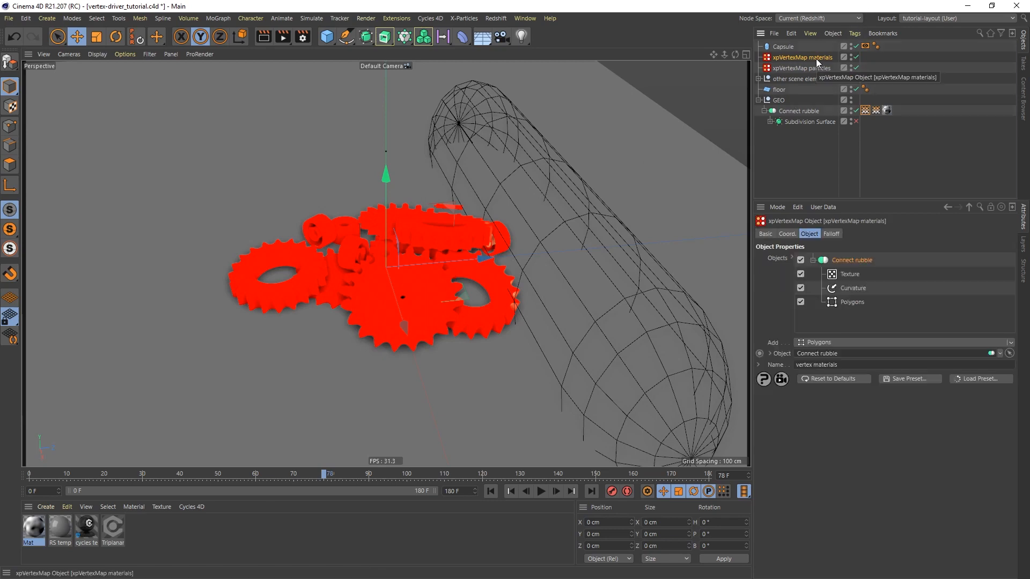
{"action": "left_click", "coordinate": [328, 40]}
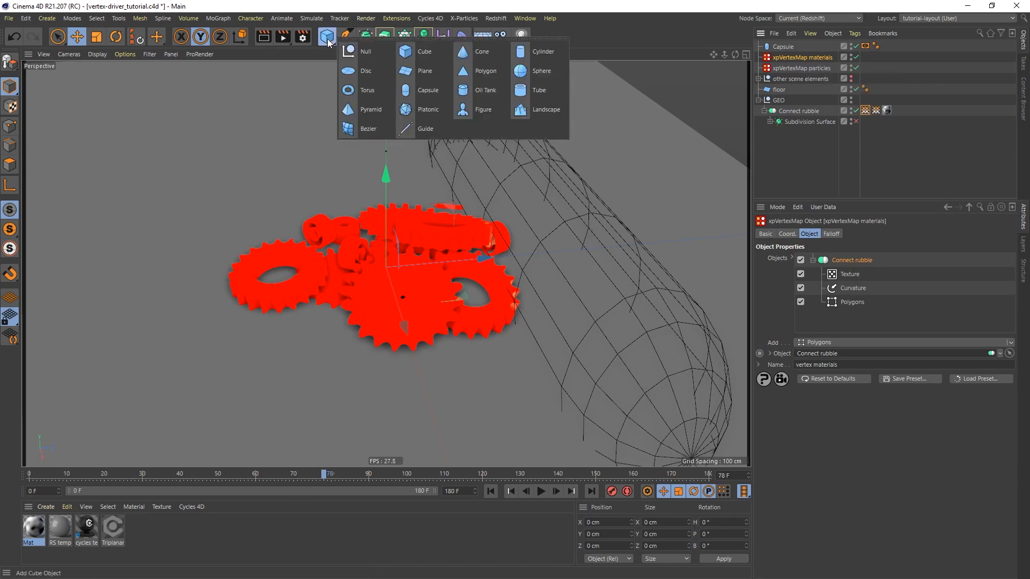
{"action": "left_click", "coordinate": [423, 52]}
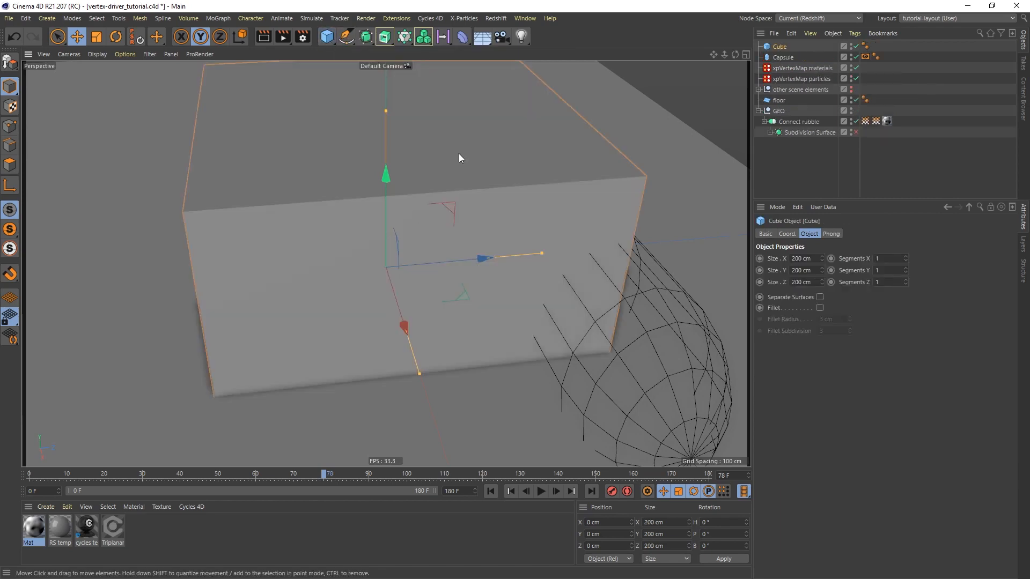
{"action": "scroll", "coordinate": [459, 153], "scroll_direction": "down", "scroll_amount": 10}
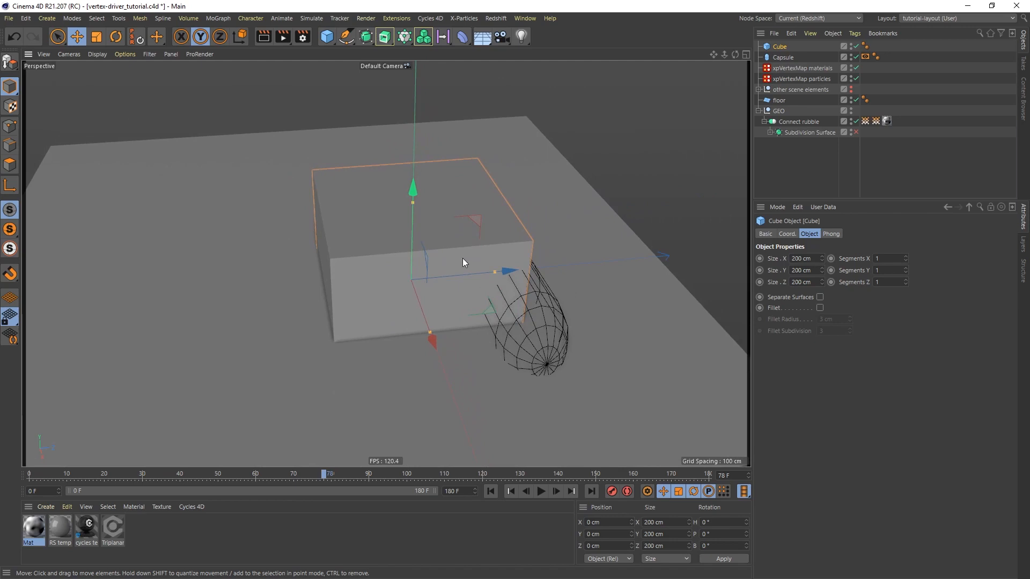
Add a Display tag to the cube and override its shading mode with Lines
{"action": "right_click", "coordinate": [780, 47]}
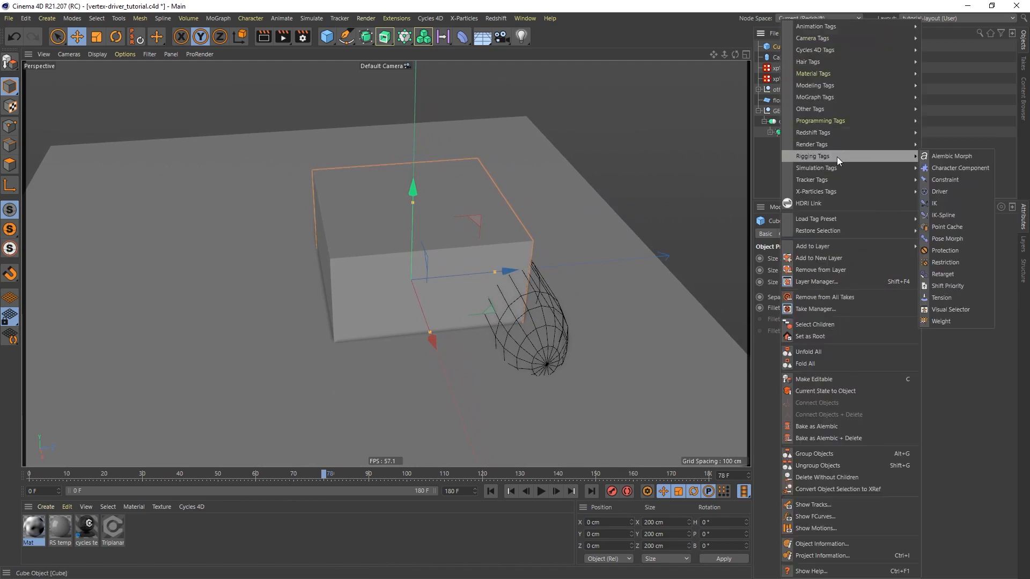
{"action": "mouse_move", "coordinate": [906, 145]}
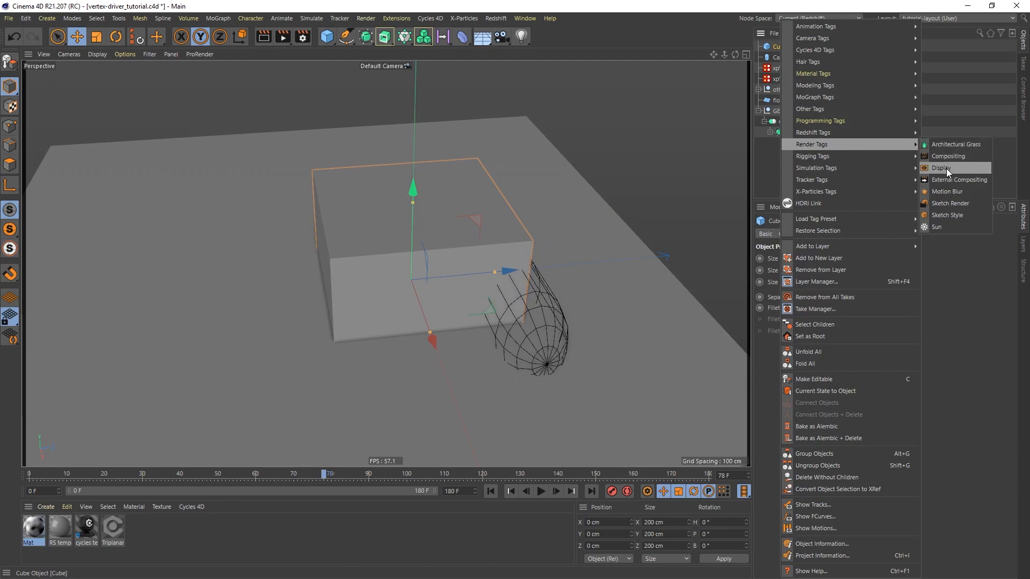
{"action": "left_click", "coordinate": [947, 168]}
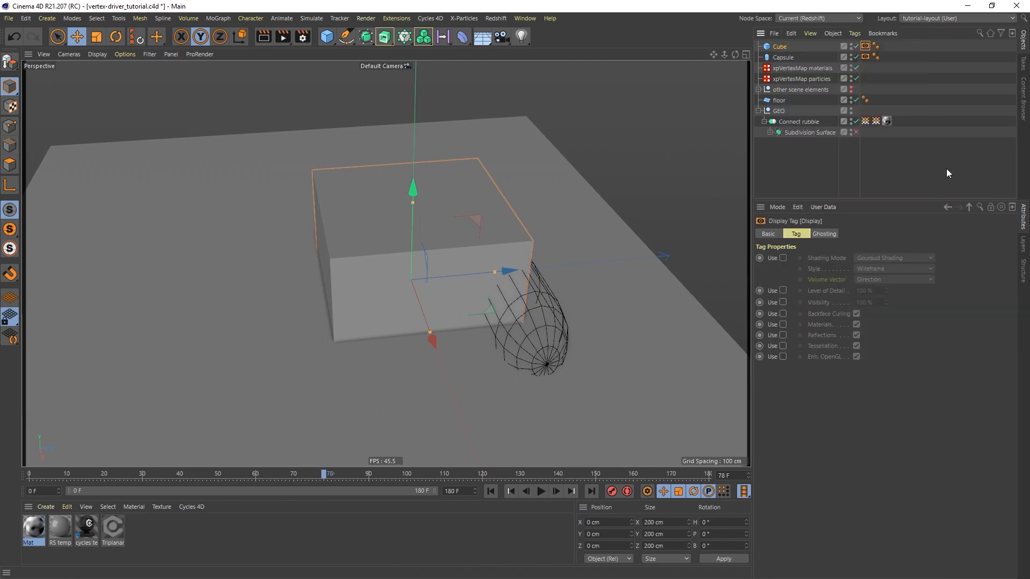
{"action": "left_click", "coordinate": [783, 258]}
{"action": "left_click", "coordinate": [897, 257]}
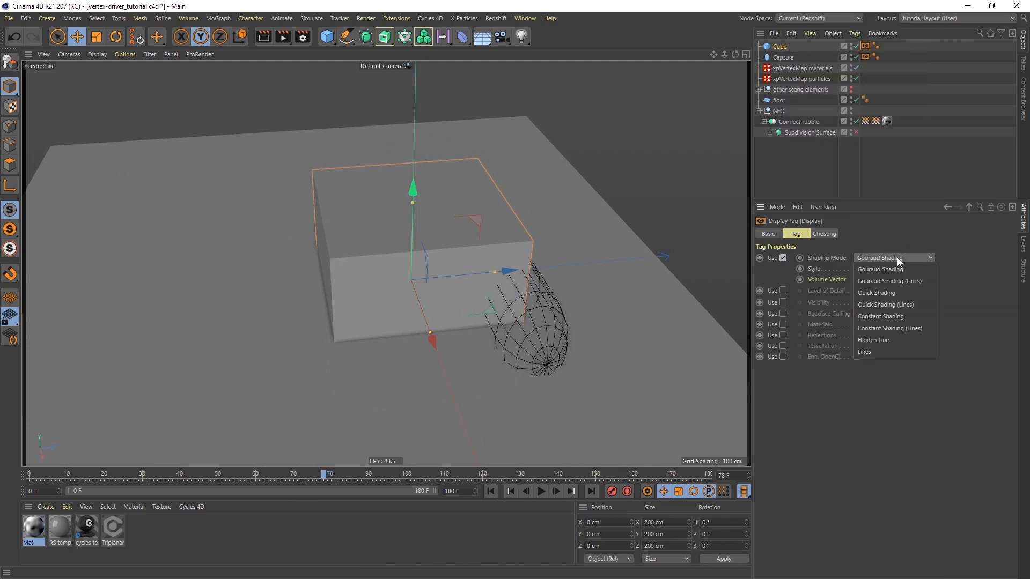
{"action": "left_click", "coordinate": [885, 350]}
Reduce the cube's height to about 104 cm so it forms a flatter box around the gears
{"action": "left_click_drag", "start_coordinate": [472, 275], "coordinate": [432, 220], "text": "alt"}
{"action": "left_click_drag", "start_coordinate": [396, 179], "coordinate": [397, 237]}
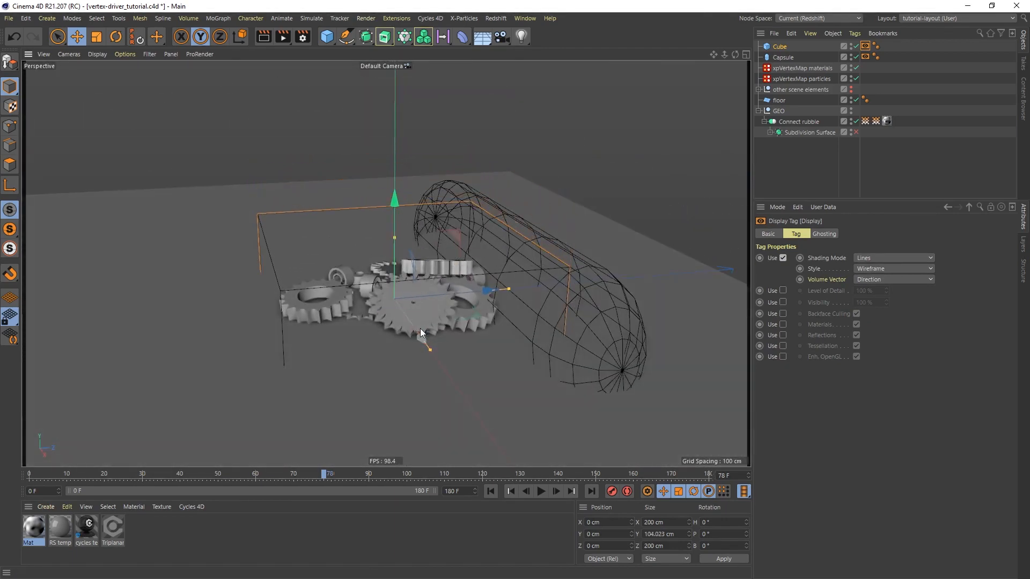
{"action": "left_click_drag", "start_coordinate": [420, 329], "coordinate": [401, 356], "text": "alt"}
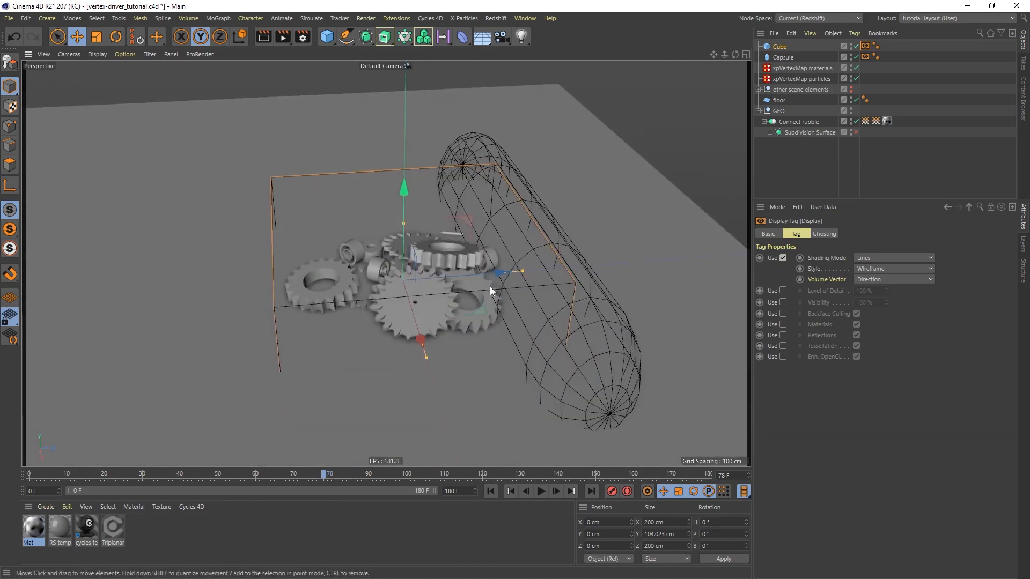
{"action": "left_click_drag", "start_coordinate": [407, 309], "coordinate": [378, 284], "text": "alt"}
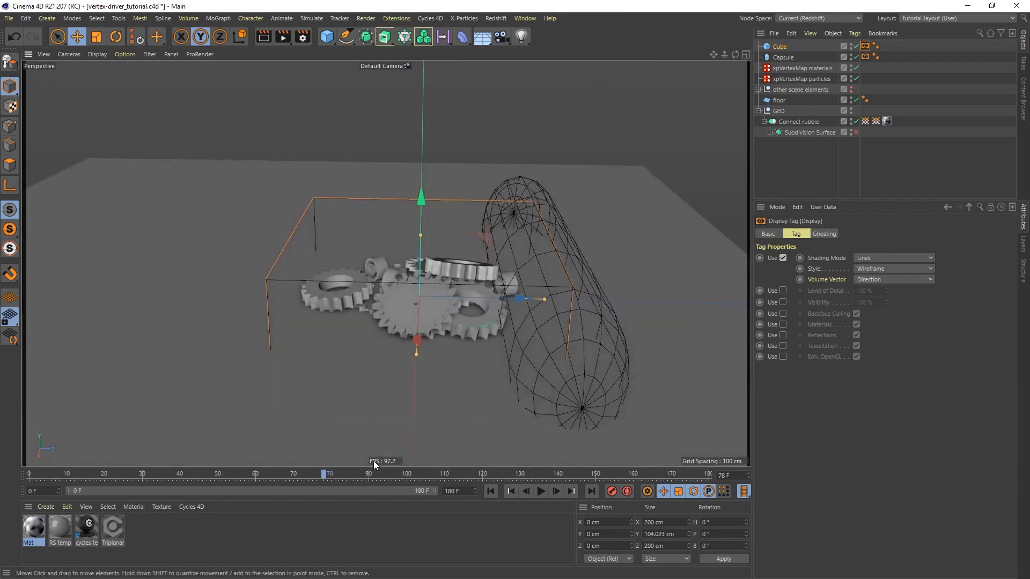
Keyframe the cube's Z position at 0 cm on frame 90
{"action": "left_click", "coordinate": [369, 475]}
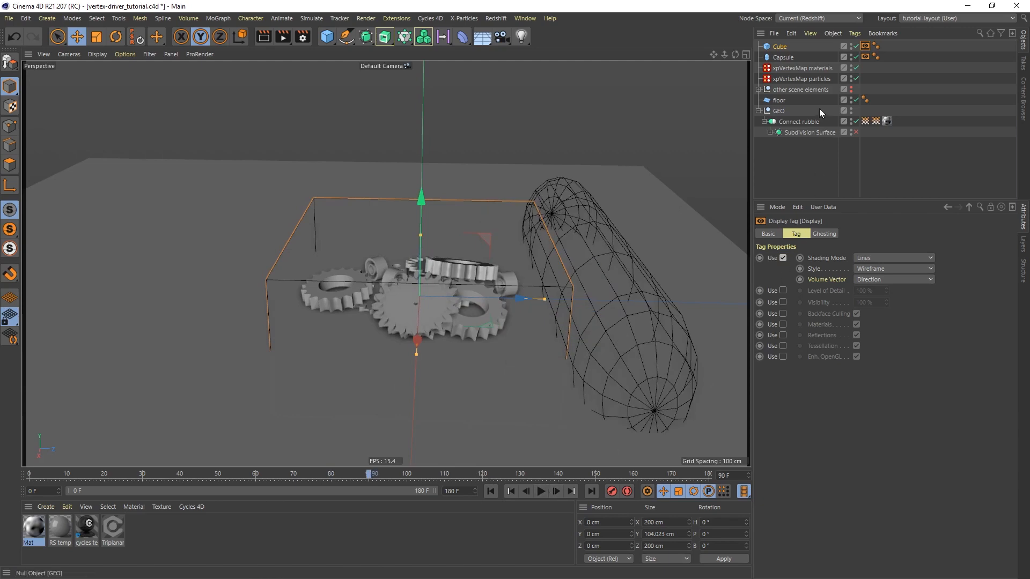
{"action": "left_click", "coordinate": [783, 48]}
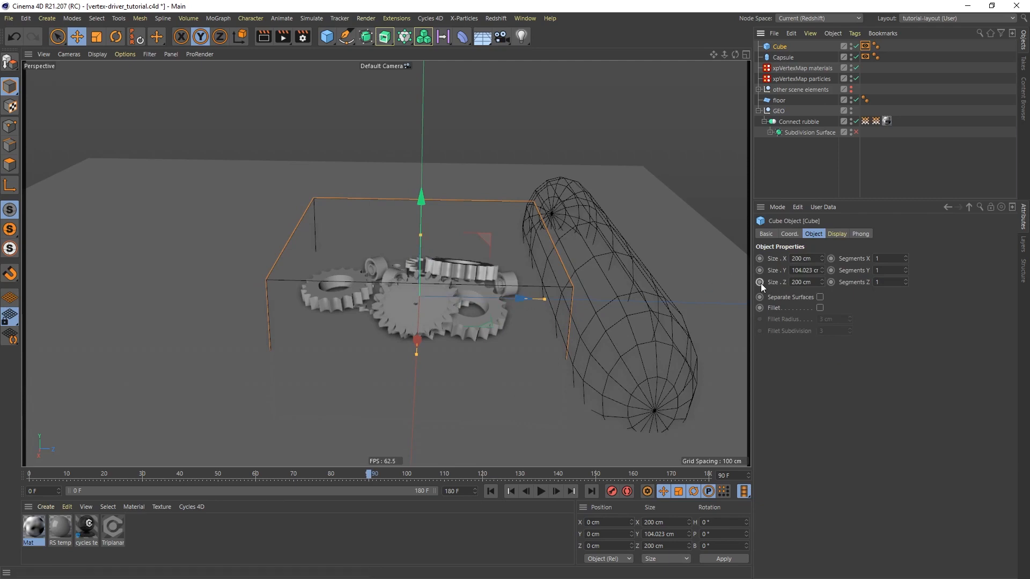
{"action": "left_click", "coordinate": [790, 234]}
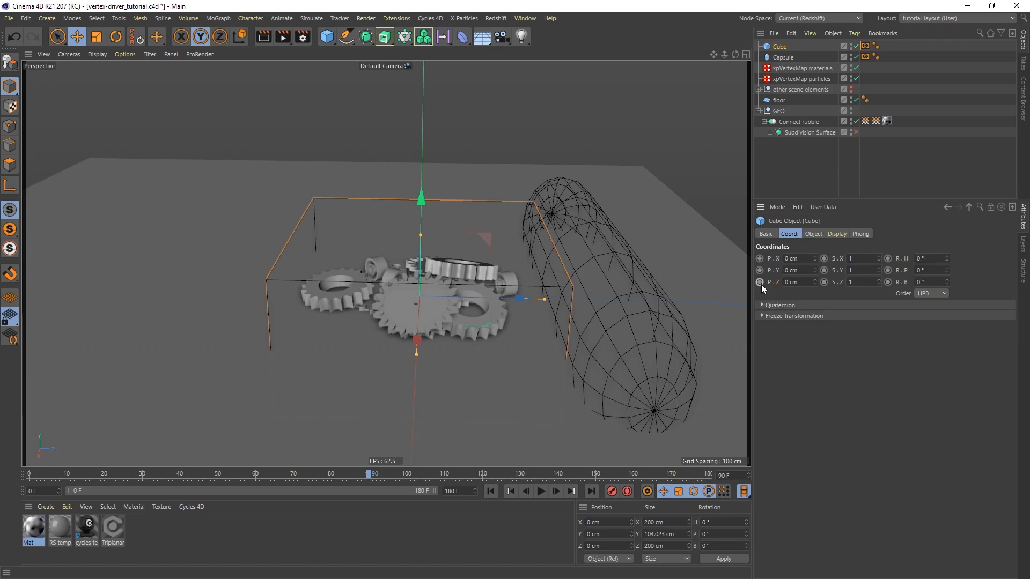
At frame 0, move the cube along Z to about -240 cm, clear of the gears, and keyframe its Z position
{"action": "left_click", "coordinate": [491, 492]}
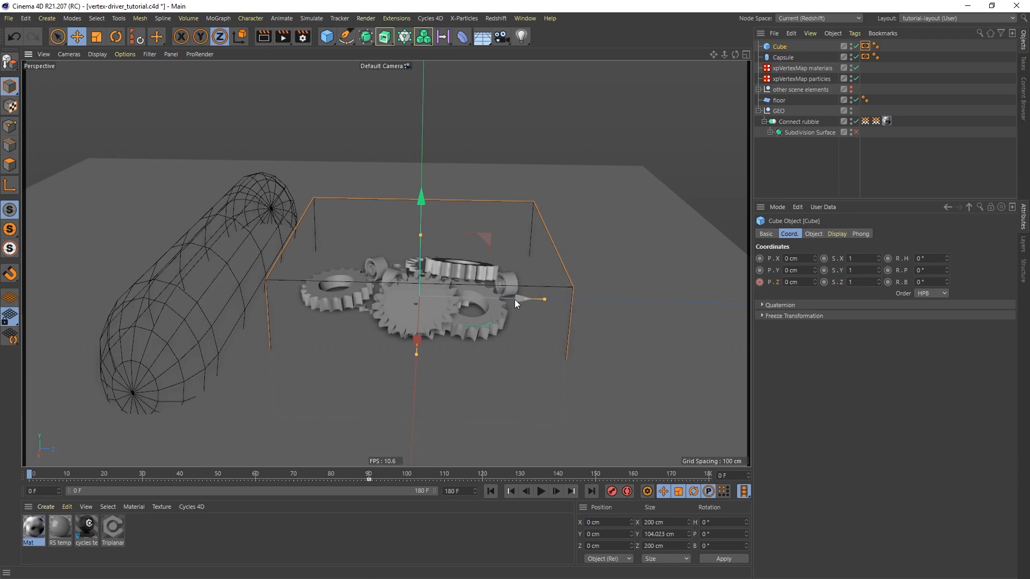
{"action": "left_click_drag", "start_coordinate": [514, 299], "coordinate": [465, 292]}
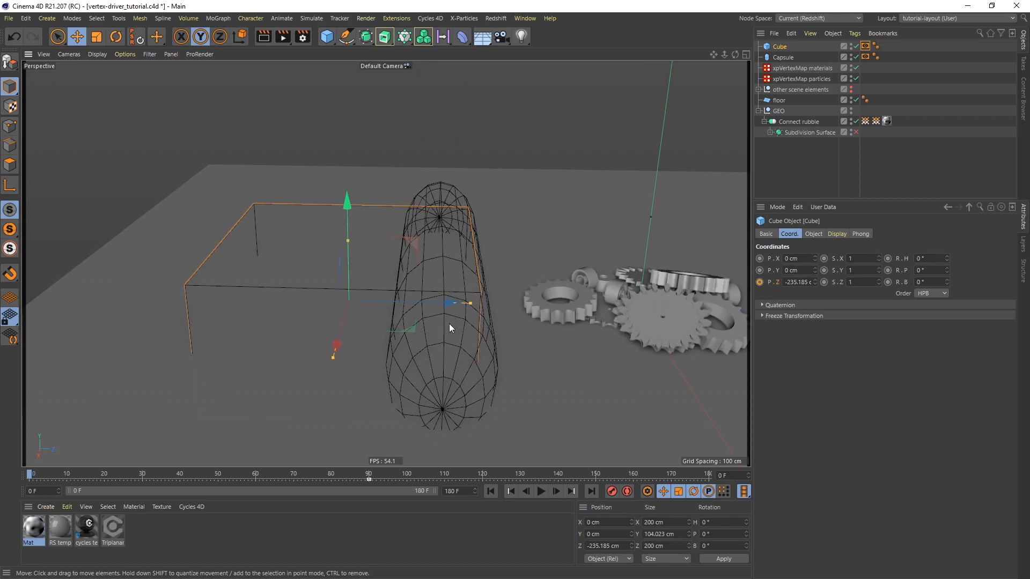
{"action": "mouse_move", "coordinate": [449, 323]}
{"action": "left_mouse_down", "text": "alt"}
{"action": "mouse_move", "coordinate": [434, 305]}
{"action": "mouse_move", "coordinate": [448, 328]}
{"action": "left_mouse_up", "text": "alt"}
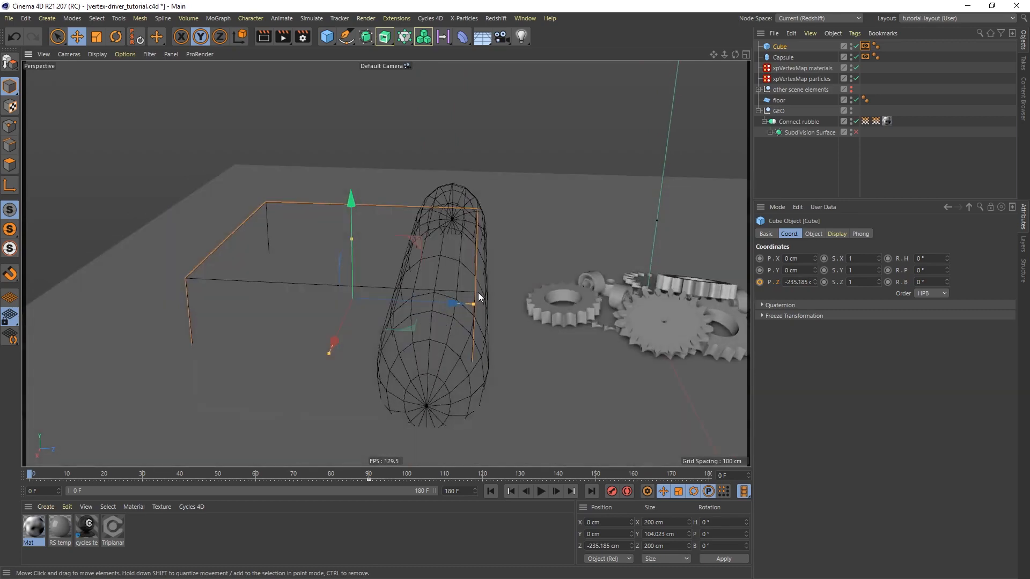
{"action": "left_click_drag", "start_coordinate": [447, 302], "coordinate": [437, 304]}
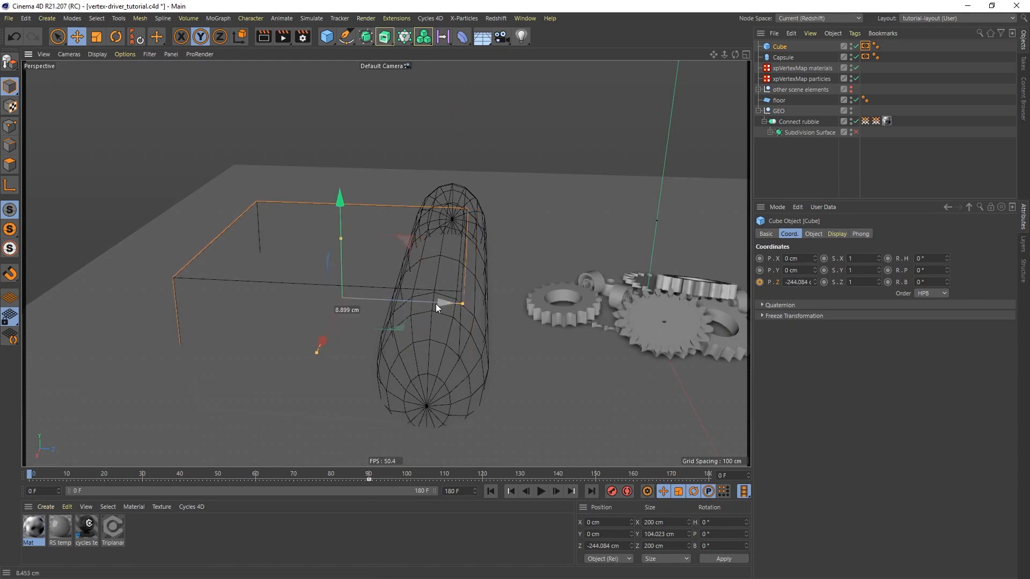
{"action": "left_click_drag", "start_coordinate": [436, 303], "coordinate": [488, 309]}
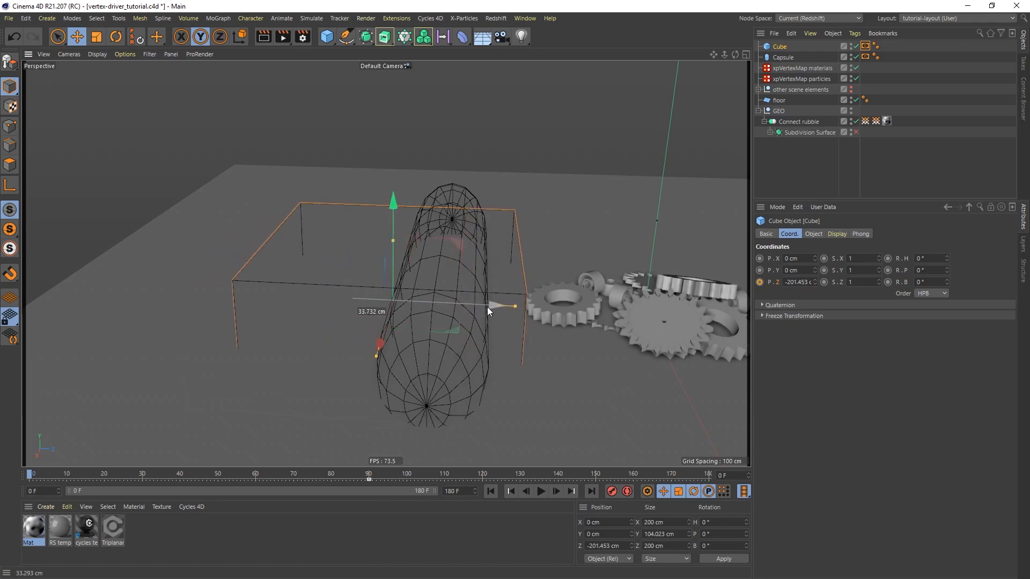
{"action": "left_click_drag", "start_coordinate": [487, 307], "coordinate": [441, 301]}
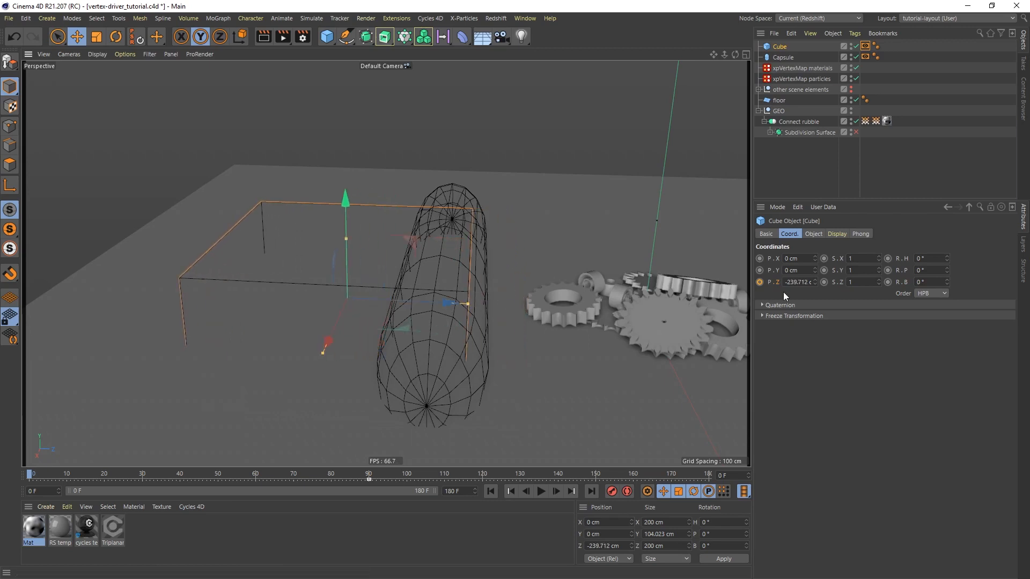
{"action": "left_click", "coordinate": [760, 283]}
Set the cube's Z position keyframes to linear interpolation in the timeline's dope sheet
{"action": "right_click", "coordinate": [777, 283]}
{"action": "mouse_move", "coordinate": [809, 291]}
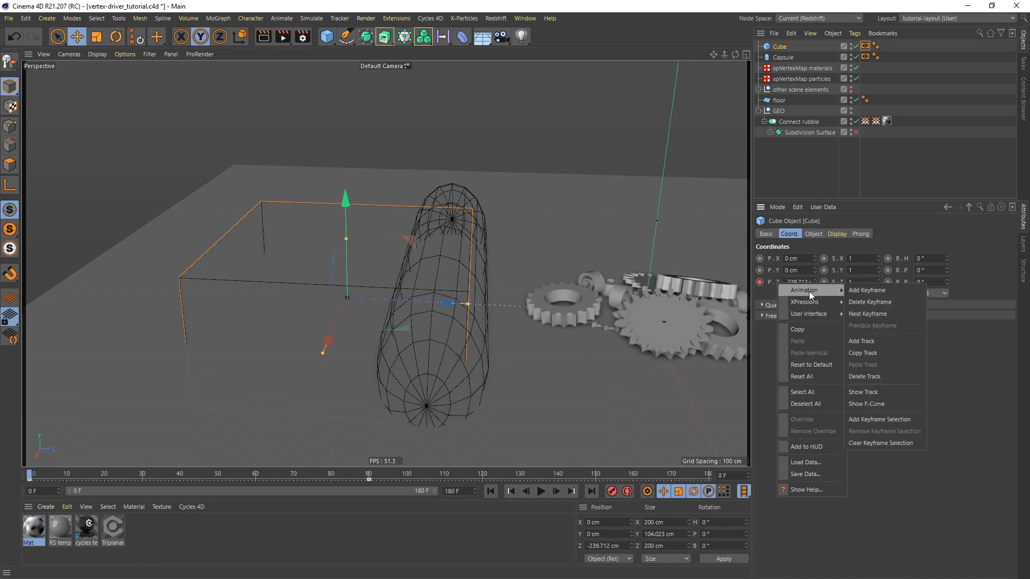
{"action": "left_click", "coordinate": [877, 390]}
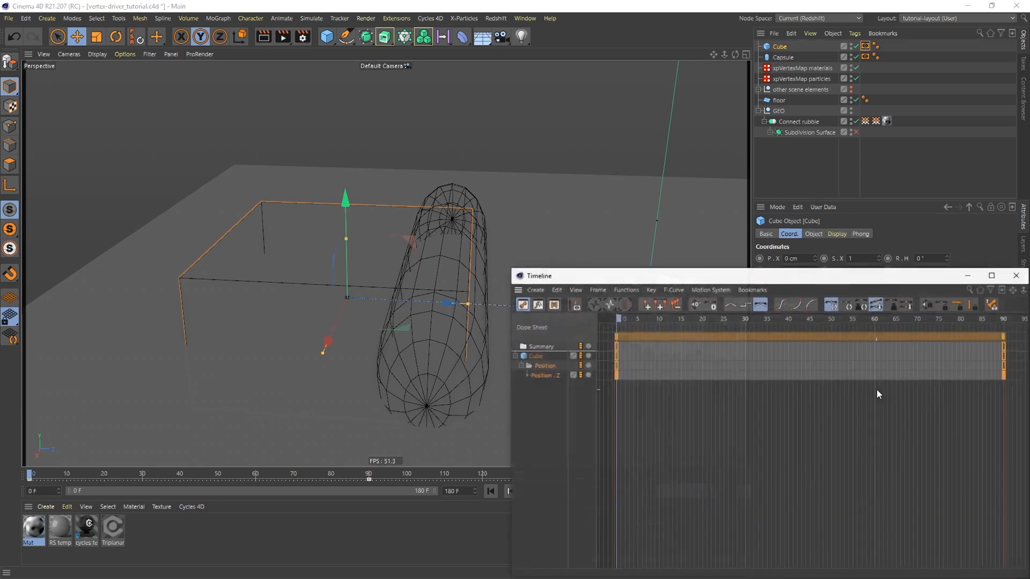
{"action": "left_click", "coordinate": [729, 305]}
{"action": "left_click_drag", "start_coordinate": [776, 278], "coordinate": [614, 204]}
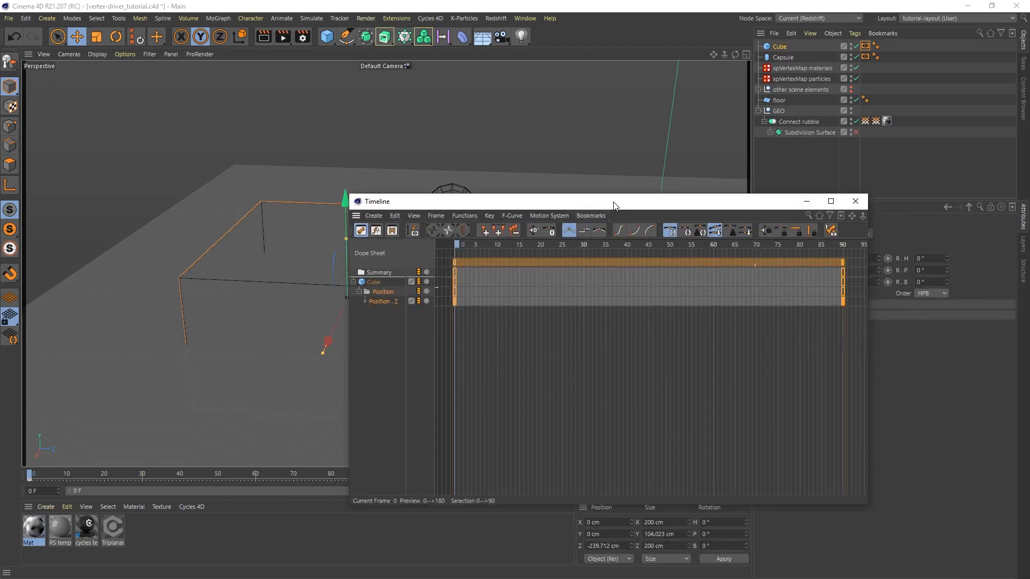
{"action": "left_click", "coordinate": [856, 202]}
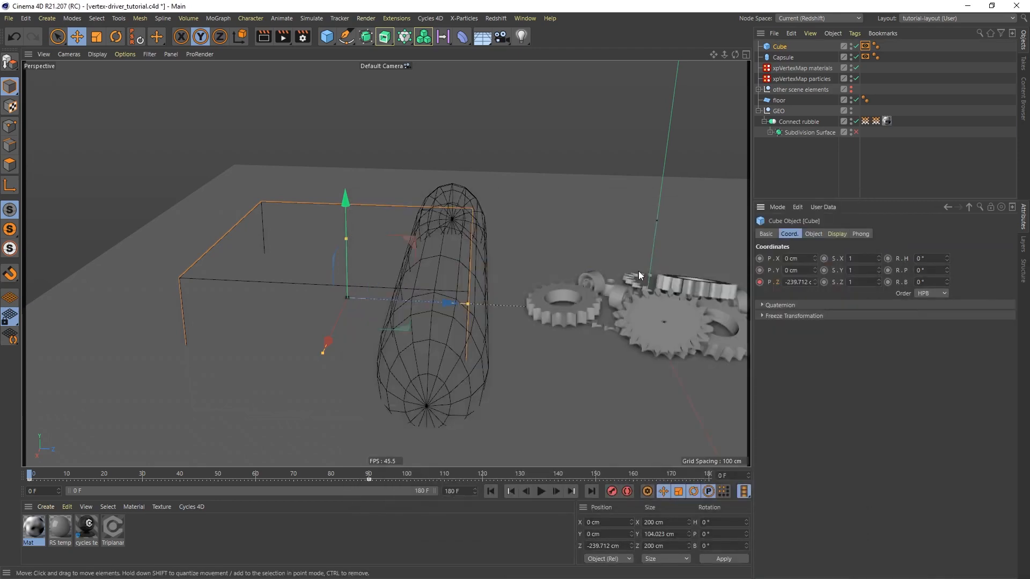
Play the animation briefly to check how the cube follows the capsule across the gears
{"action": "left_click", "coordinate": [540, 492]}
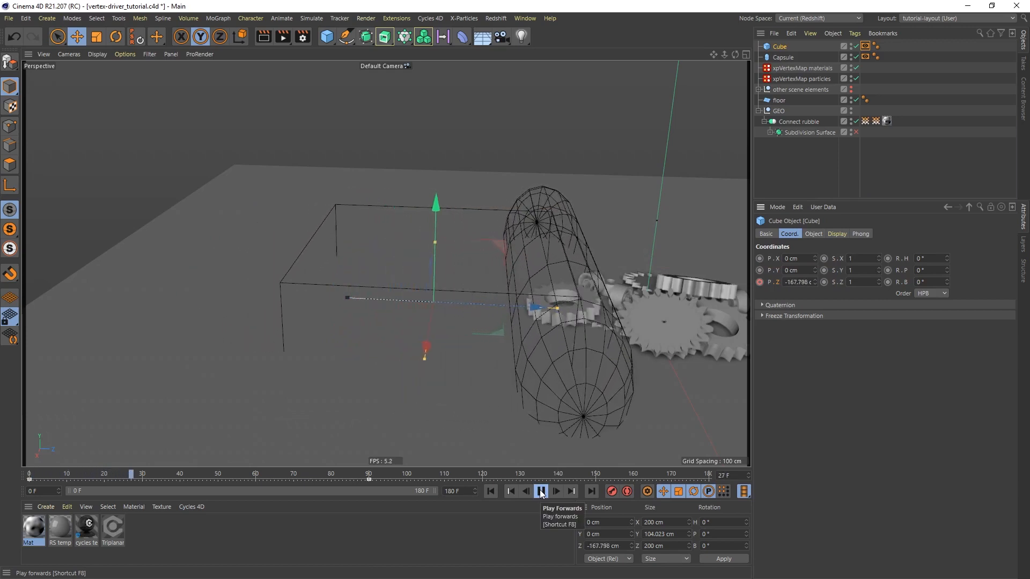
{"action": "left_click", "coordinate": [541, 492]}
{"action": "left_click_drag", "start_coordinate": [632, 212], "coordinate": [480, 240], "text": "alt"}
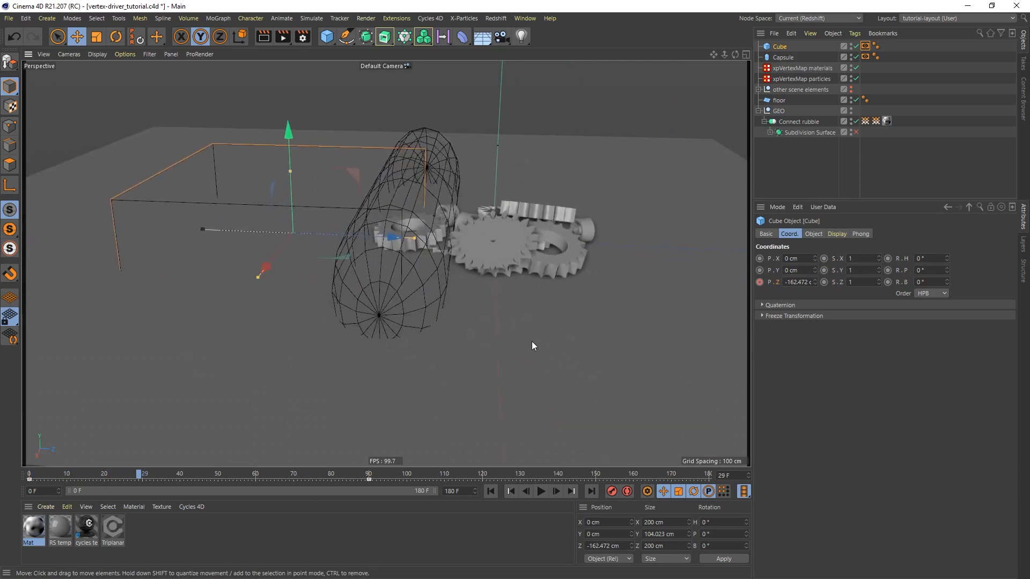
Display the vertex materials map on Connect rubble and play the animation to examine its weights
{"action": "left_click", "coordinate": [866, 122]}
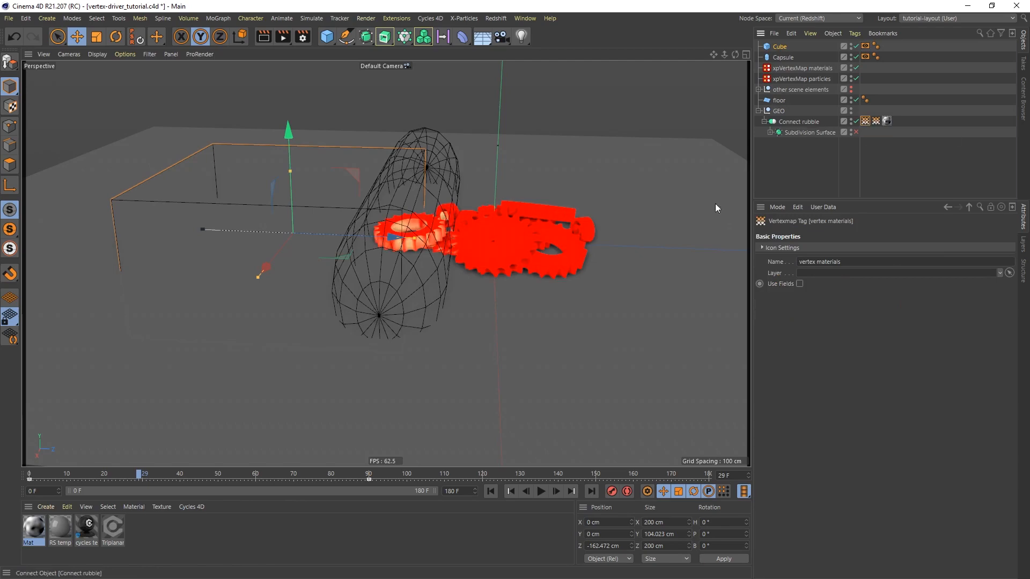
{"action": "right_click_drag", "start_coordinate": [405, 230], "coordinate": [436, 212], "text": "alt"}
{"action": "middle_click_drag", "start_coordinate": [436, 211], "coordinate": [458, 263], "text": "alt"}
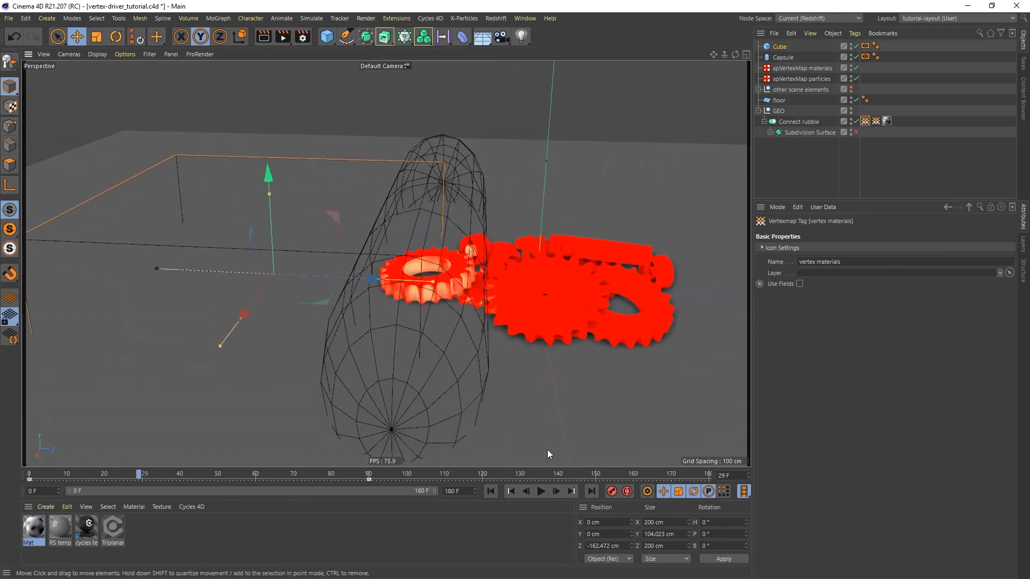
{"action": "left_click", "coordinate": [541, 491]}
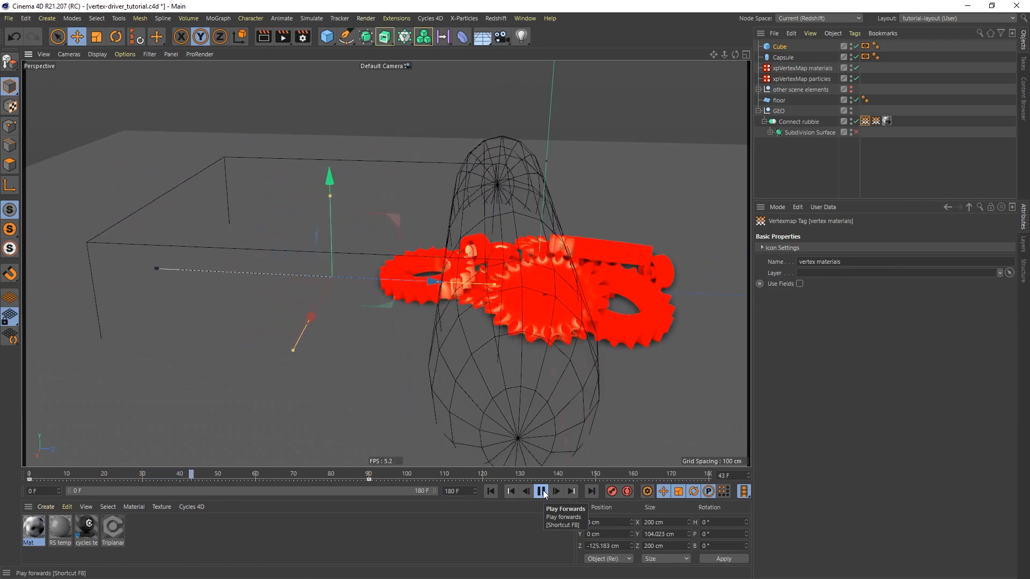
{"action": "left_click", "coordinate": [542, 492]}
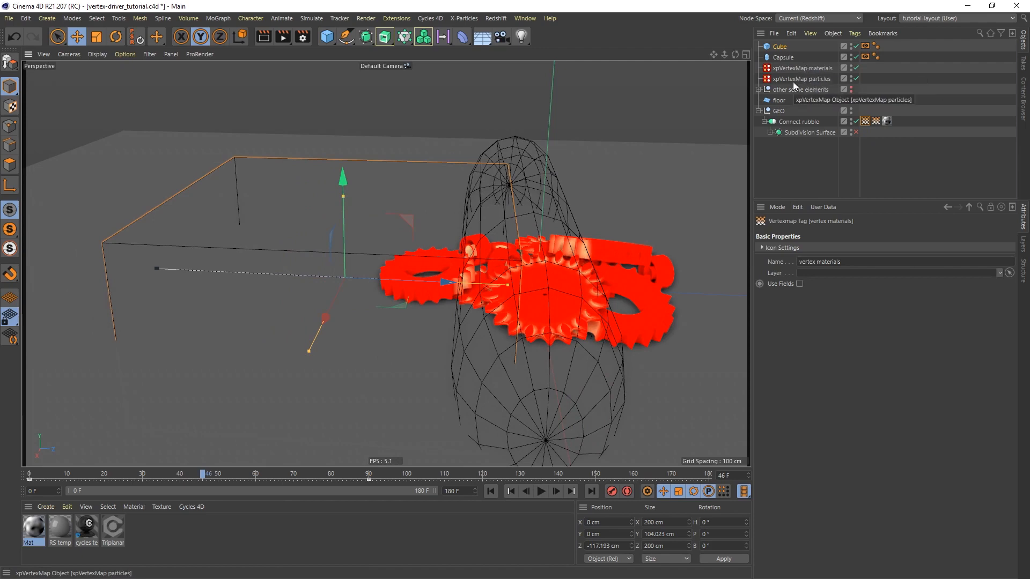
Replace the Capsule with the Cube as source object in the Polygons layer of xpVertexMap materials
{"action": "left_click", "coordinate": [819, 68]}
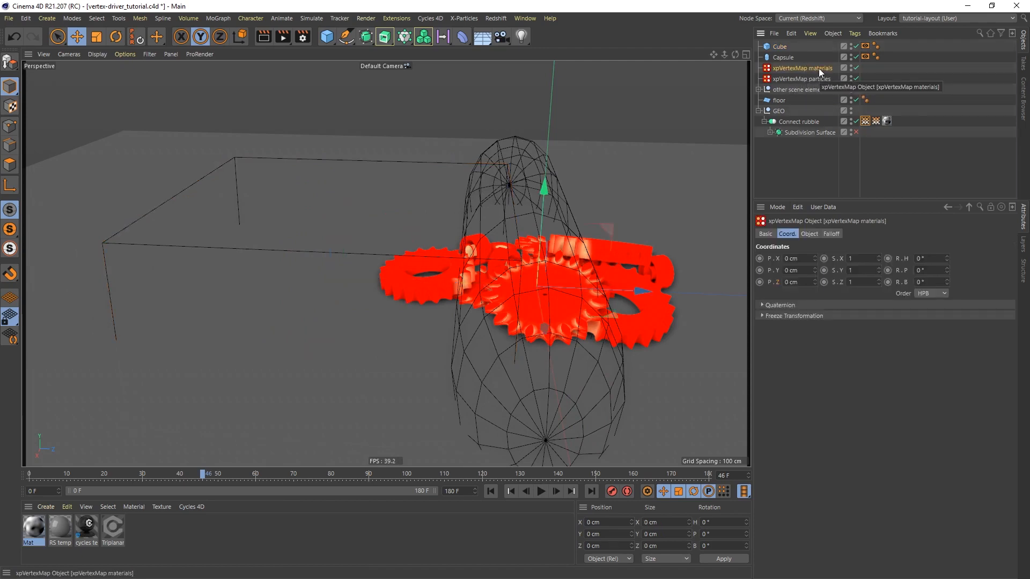
{"action": "left_click", "coordinate": [811, 235]}
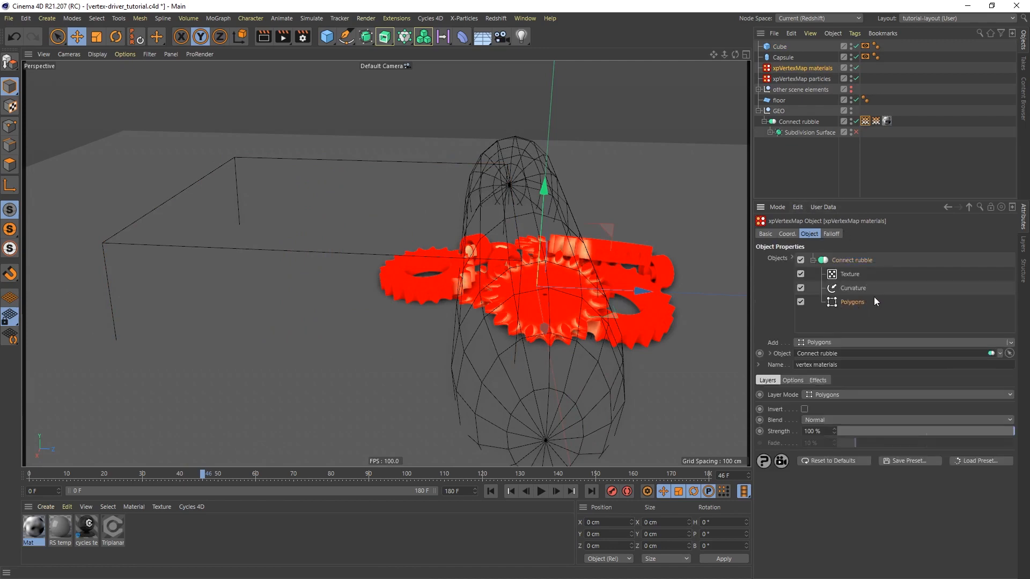
{"action": "left_click", "coordinate": [794, 381]}
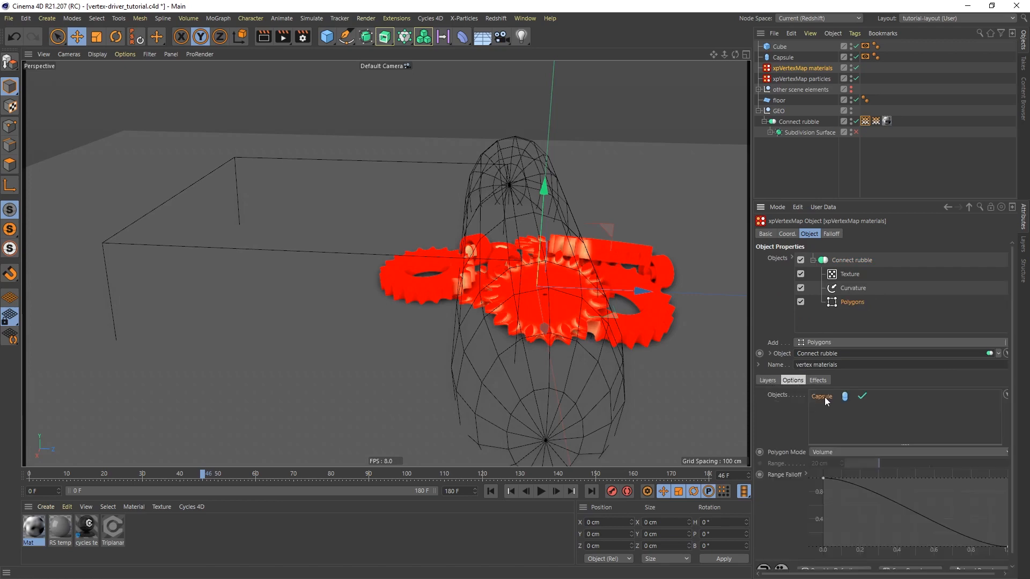
{"action": "key", "text": "Delete"}
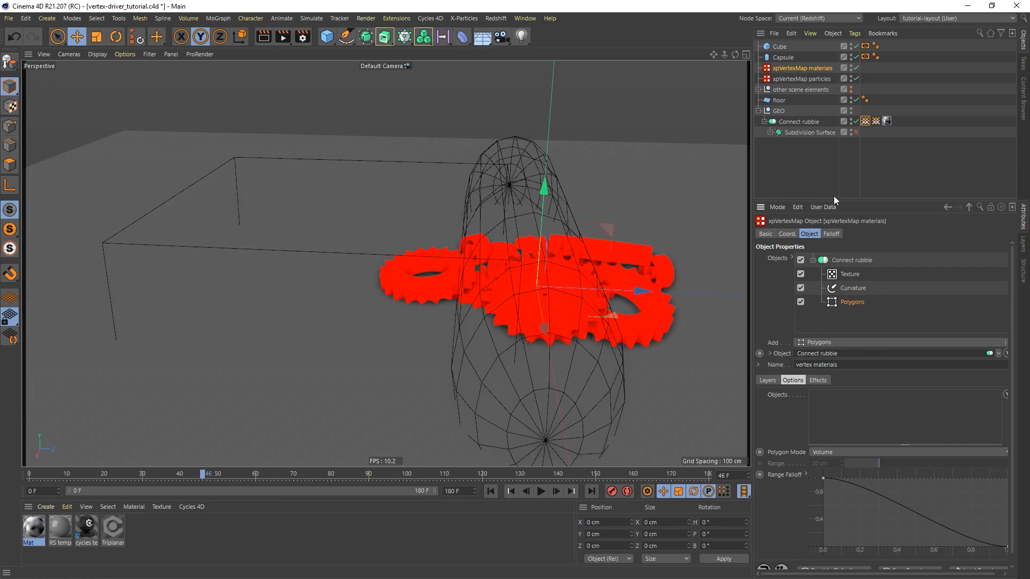
{"action": "left_click_drag", "start_coordinate": [779, 47], "coordinate": [835, 401]}
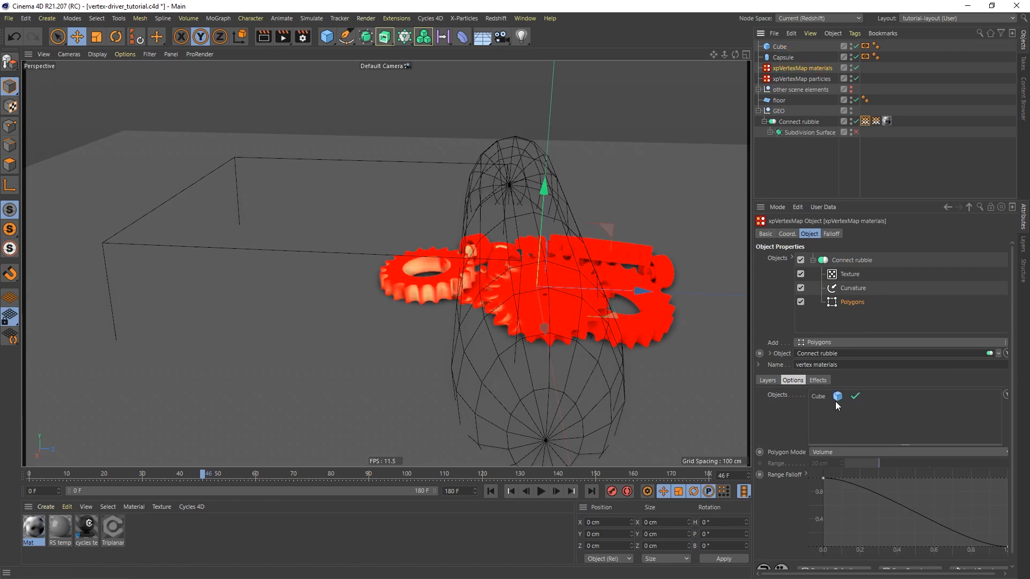
Play the animation through to frame 90 and examine how the cube drives the materials vertex map on the gears
{"action": "left_click", "coordinate": [541, 492]}
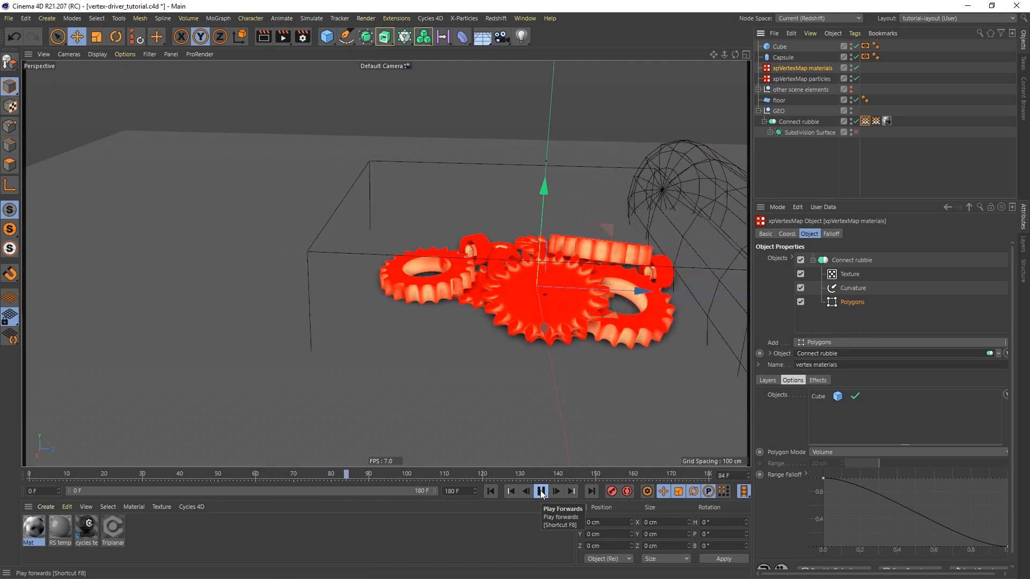
{"action": "left_click", "coordinate": [540, 492]}
{"action": "middle_click_drag", "start_coordinate": [635, 212], "coordinate": [492, 197], "text": "alt"}
{"action": "left_click_drag", "start_coordinate": [371, 271], "coordinate": [384, 286], "text": "alt"}
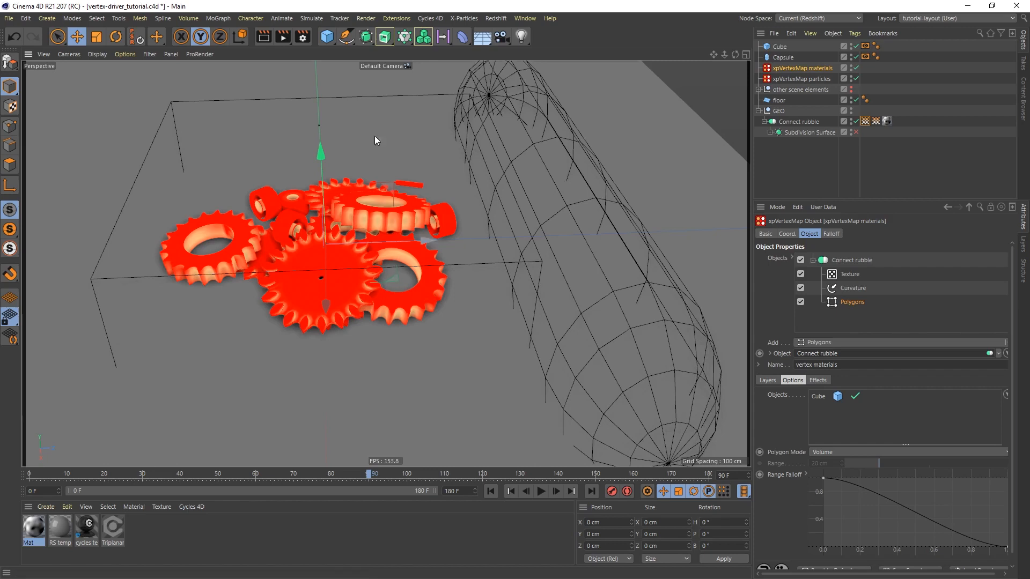
Add a Null object and name it "vertex drivers"
{"action": "left_click", "coordinate": [327, 37]}
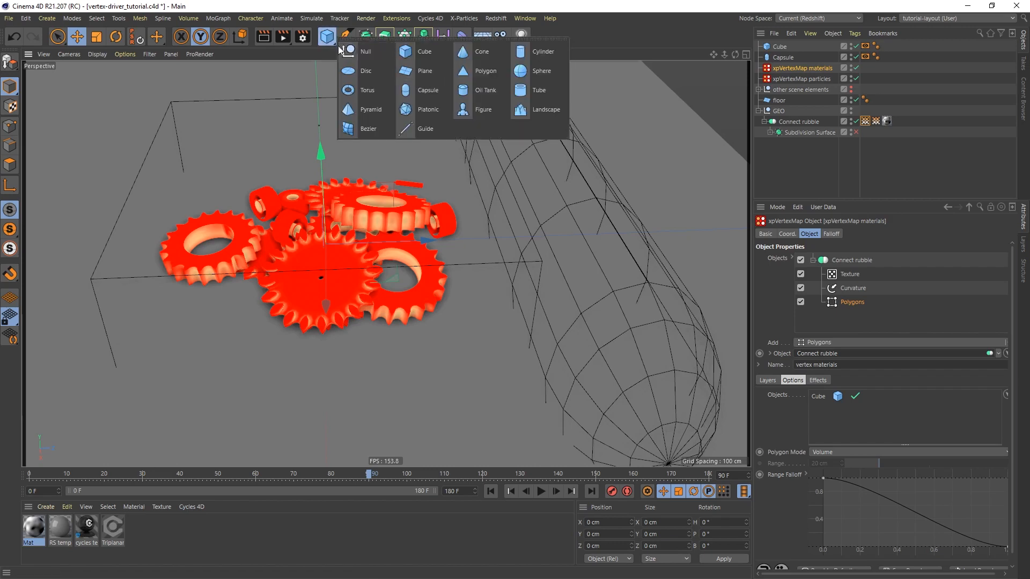
{"action": "left_click", "coordinate": [373, 54]}
{"action": "double_click", "coordinate": [778, 47]}
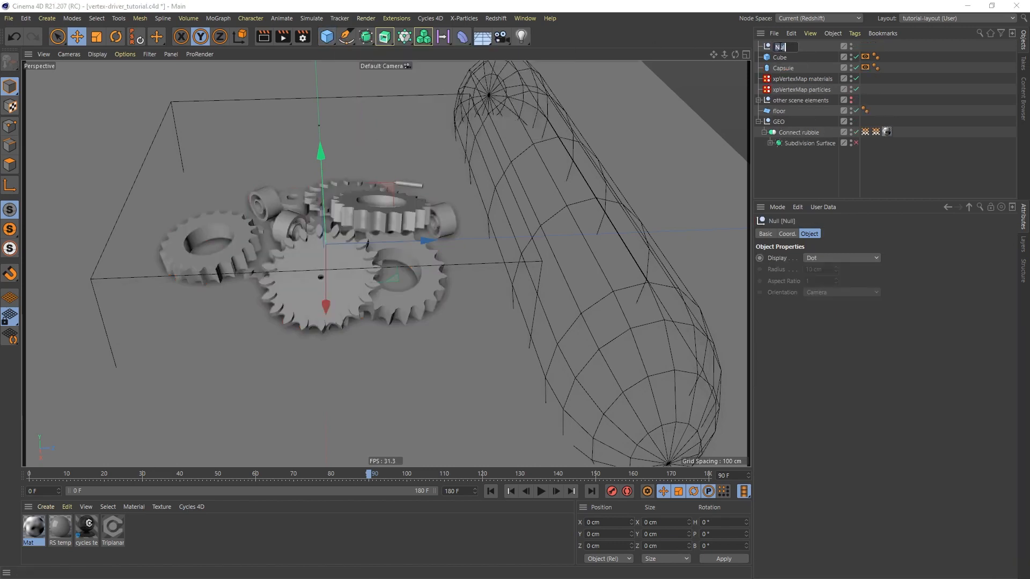
{"action": "type", "text": "ve"}
{"action": "type", "text": "x drivers"}
{"action": "key", "text": "Return"}
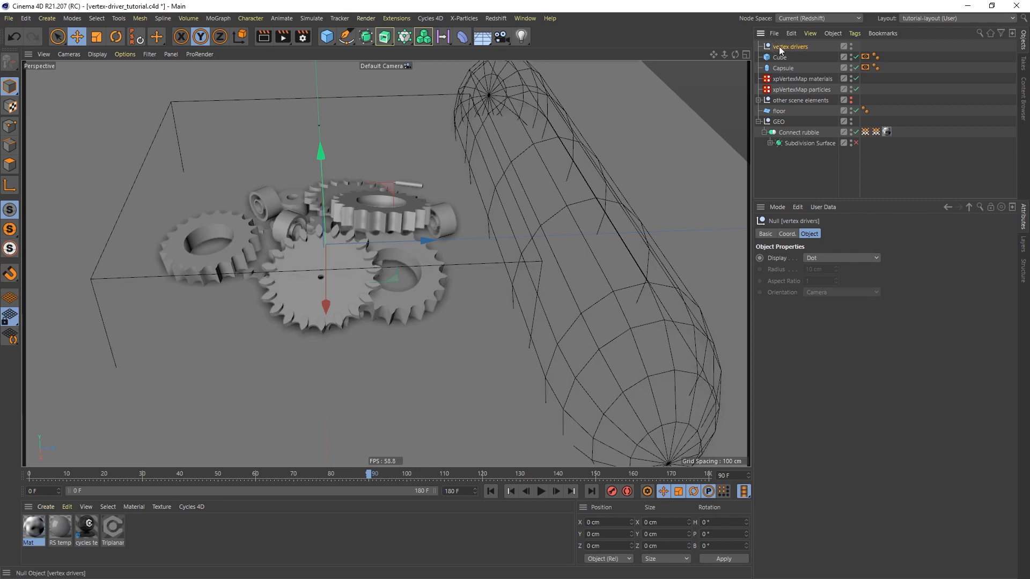
Group the Cube and Capsule under the vertex drivers null and hide the group in both viewport and render
{"action": "left_click_drag", "start_coordinate": [781, 58], "coordinate": [784, 48]}
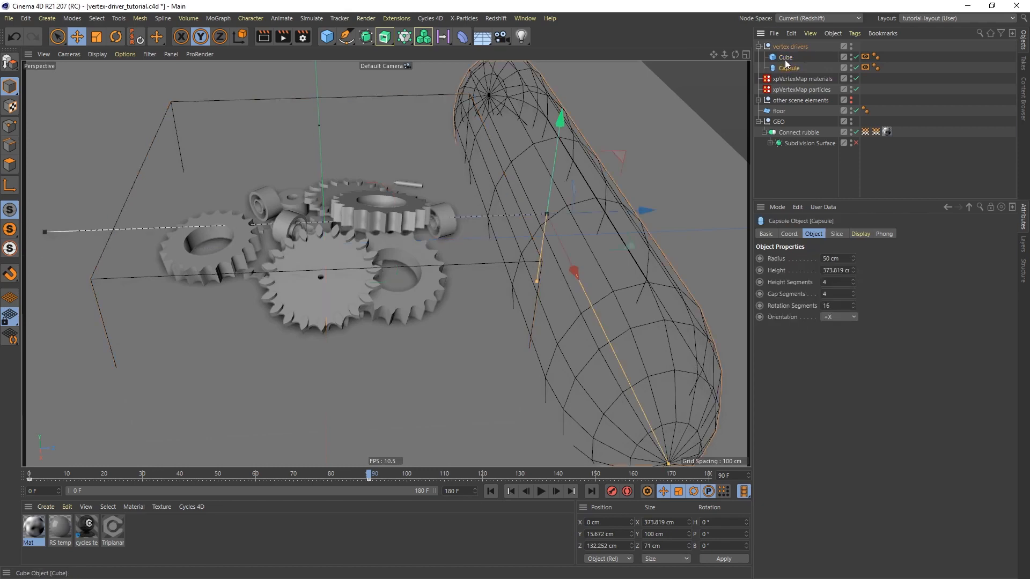
{"action": "left_click", "coordinate": [759, 46]}
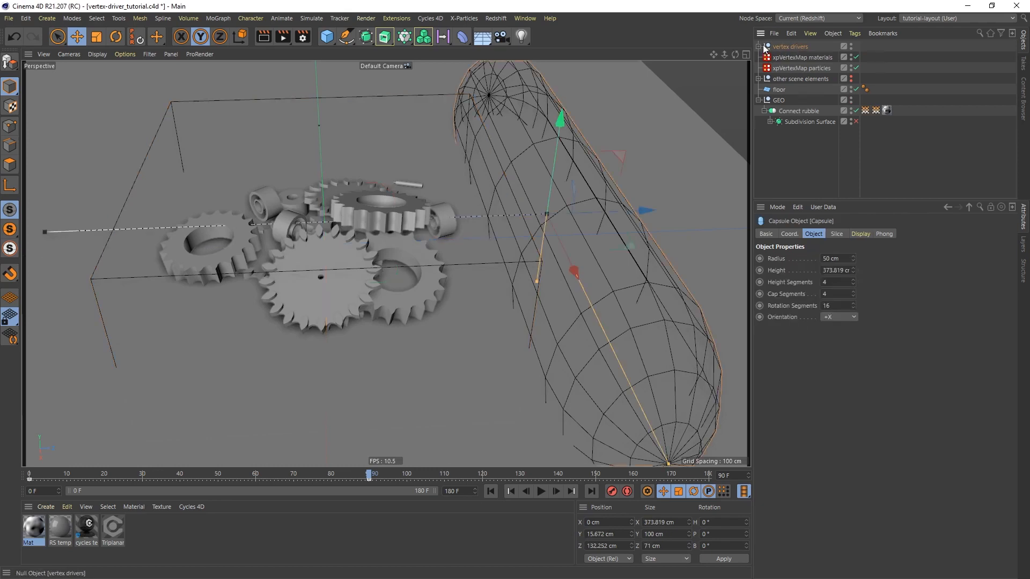
{"action": "double_click", "coordinate": [852, 45]}
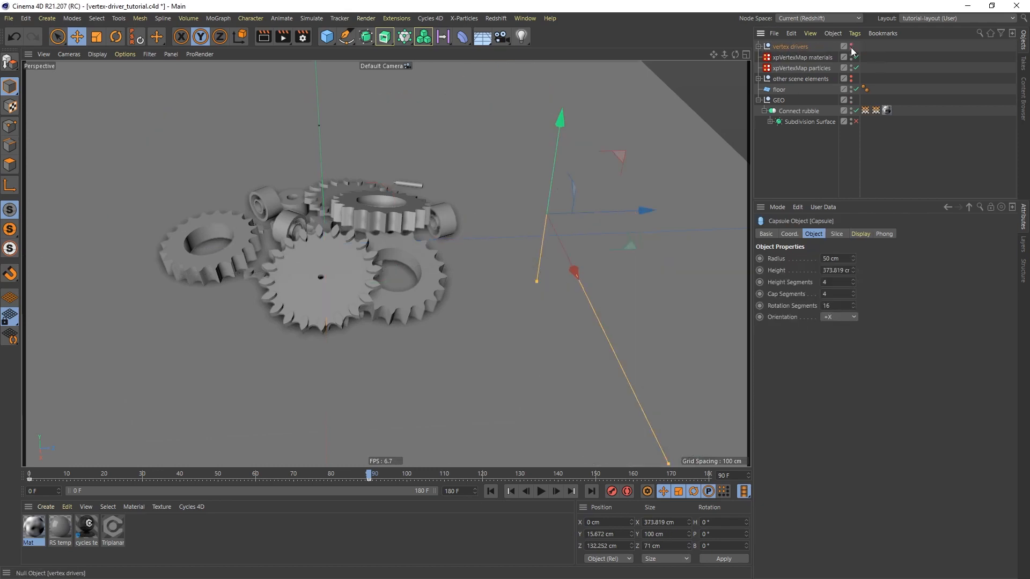
{"action": "double_click", "coordinate": [852, 50]}
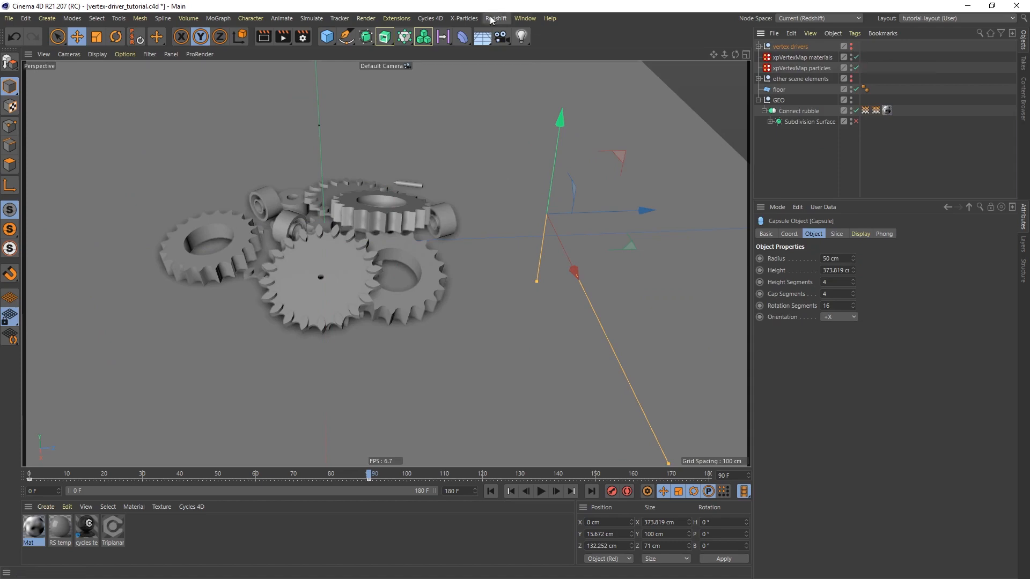
Add an X-Particles xpSystem and move it to the end of the object hierarchy, below the GEO group
{"action": "left_click", "coordinate": [464, 18]}
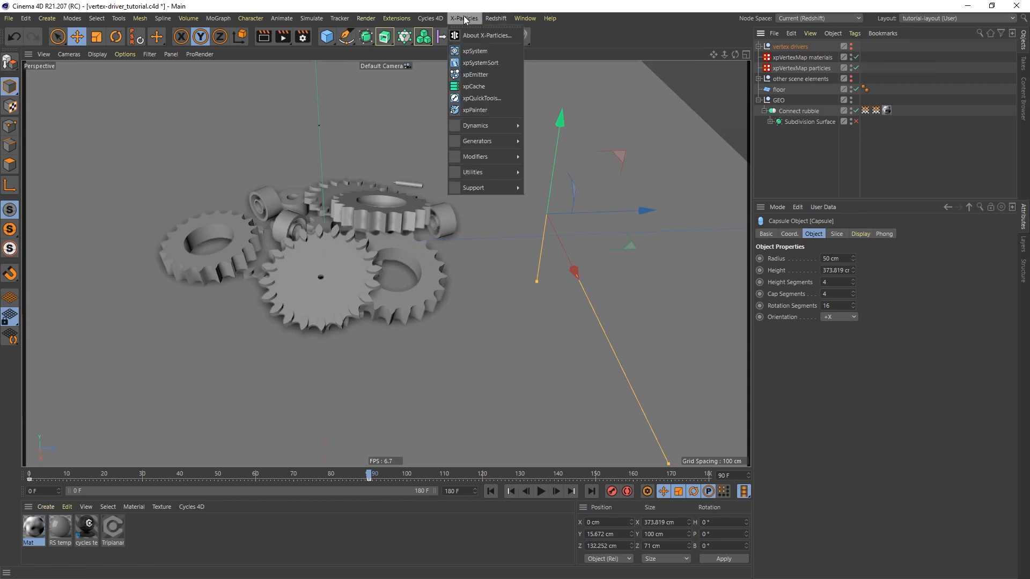
{"action": "left_click", "coordinate": [481, 51]}
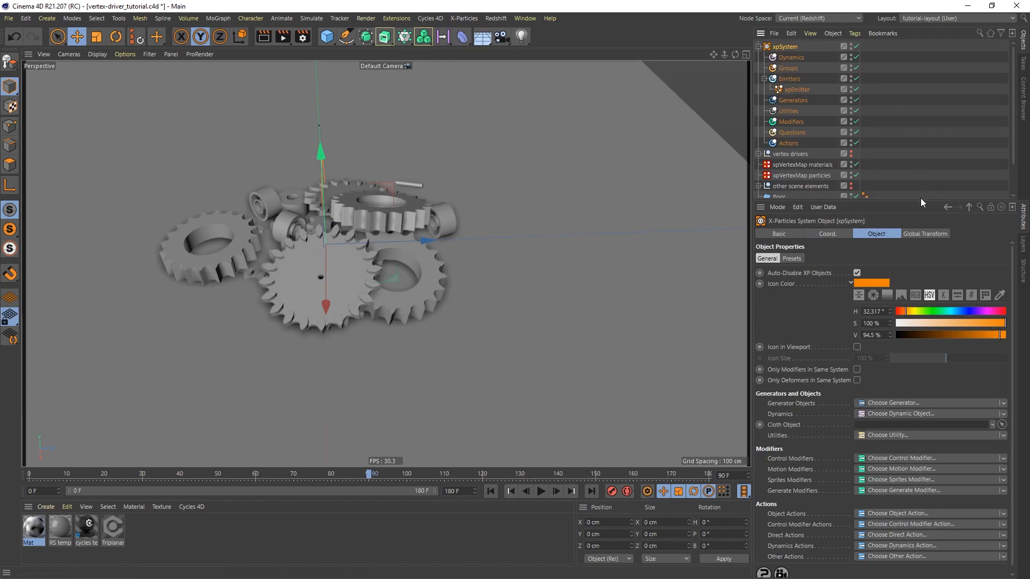
{"action": "left_click_drag", "start_coordinate": [923, 201], "coordinate": [923, 335]}
{"action": "left_click_drag", "start_coordinate": [785, 46], "coordinate": [799, 272]}
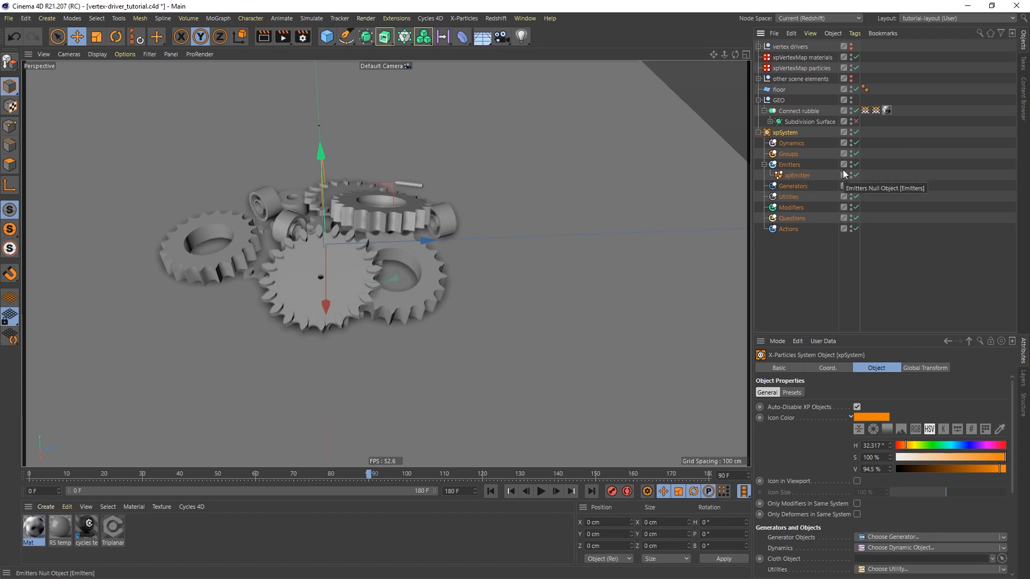
Set the xpEmitter's Emitter Shape to Object
{"action": "left_click", "coordinate": [797, 176]}
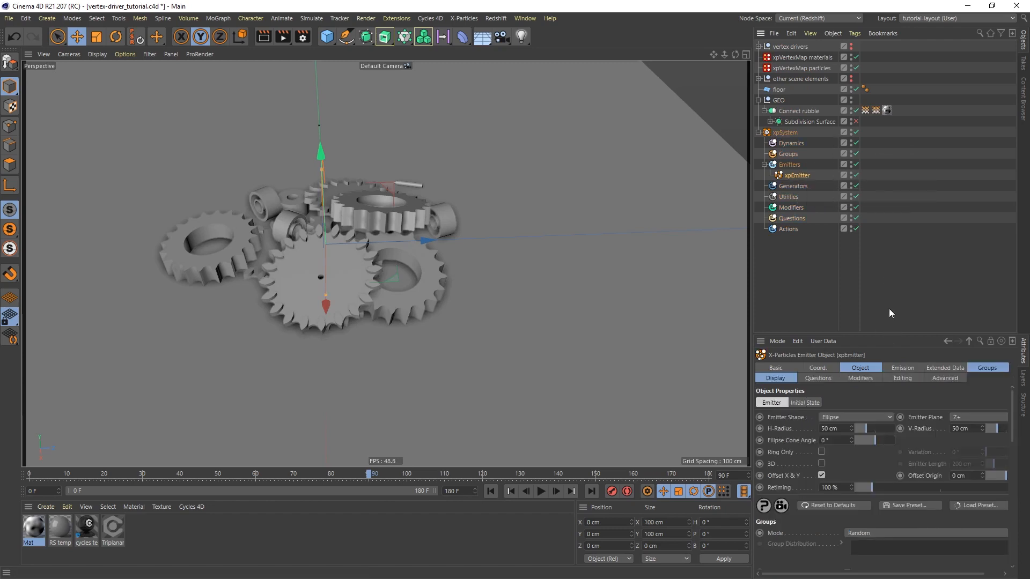
{"action": "left_click_drag", "start_coordinate": [893, 334], "coordinate": [887, 251]}
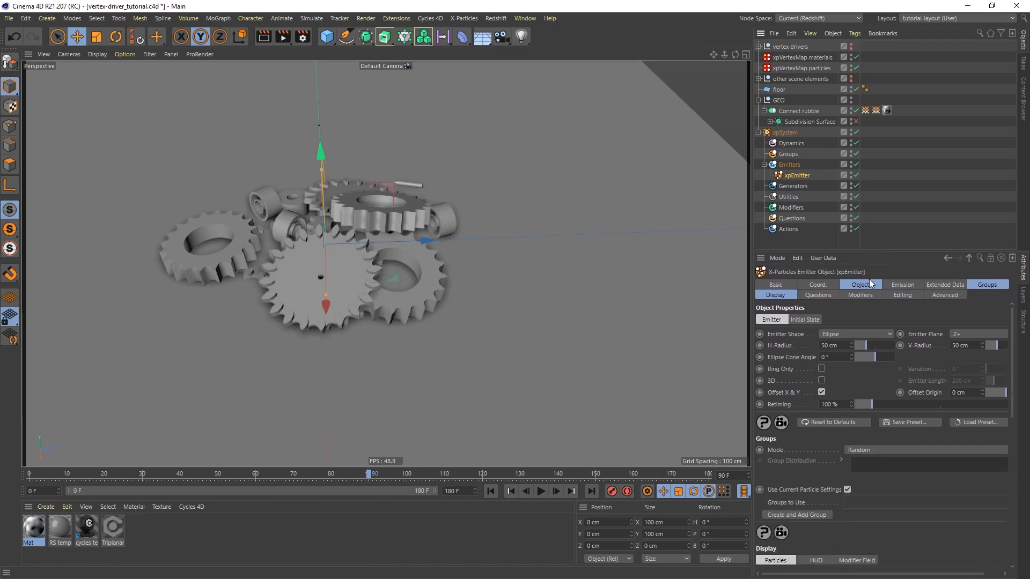
{"action": "left_click", "coordinate": [869, 285]}
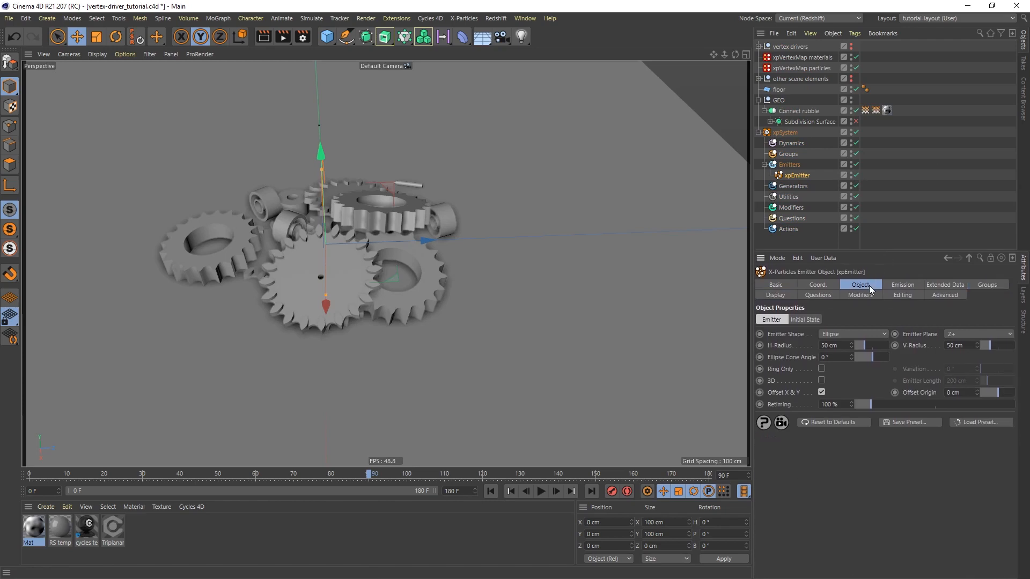
{"action": "left_click", "coordinate": [855, 333]}
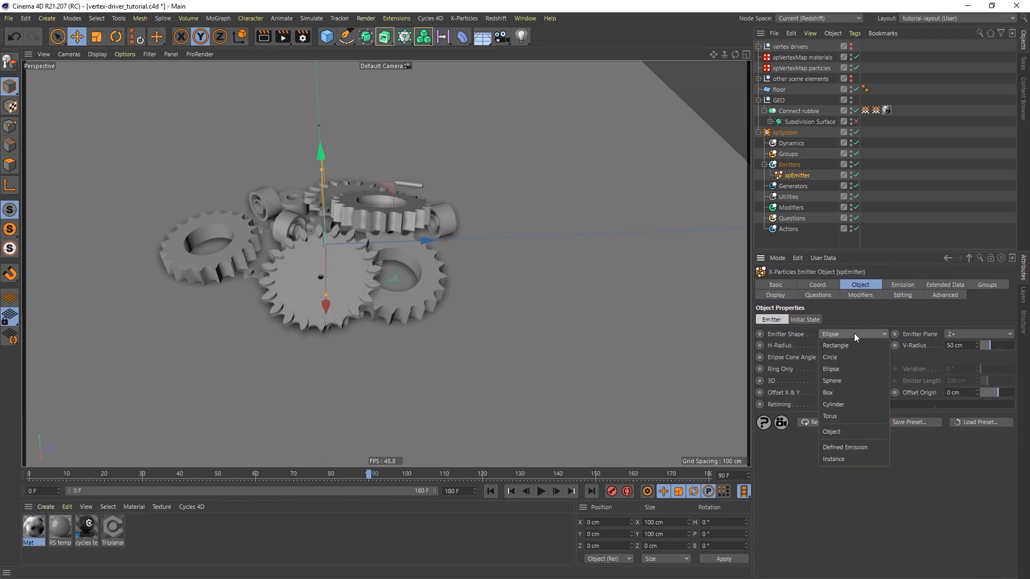
{"action": "left_click", "coordinate": [836, 435]}
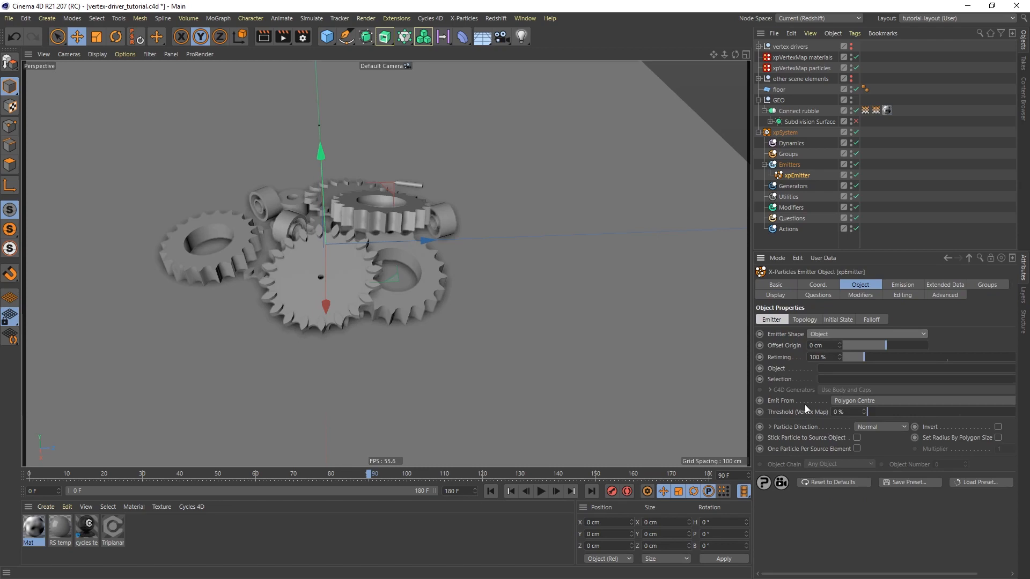
Use Connect rubble as the emitter's source object with the vertex particles map as its selection, emitting from Polygon Area
{"action": "left_click_drag", "start_coordinate": [794, 112], "coordinate": [850, 368]}
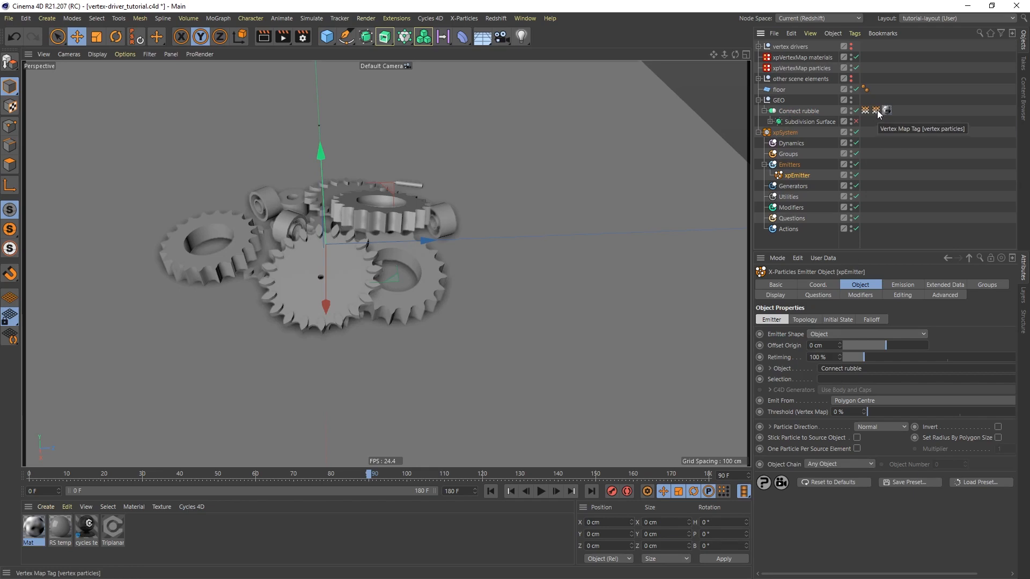
{"action": "left_click_drag", "start_coordinate": [879, 113], "coordinate": [849, 381]}
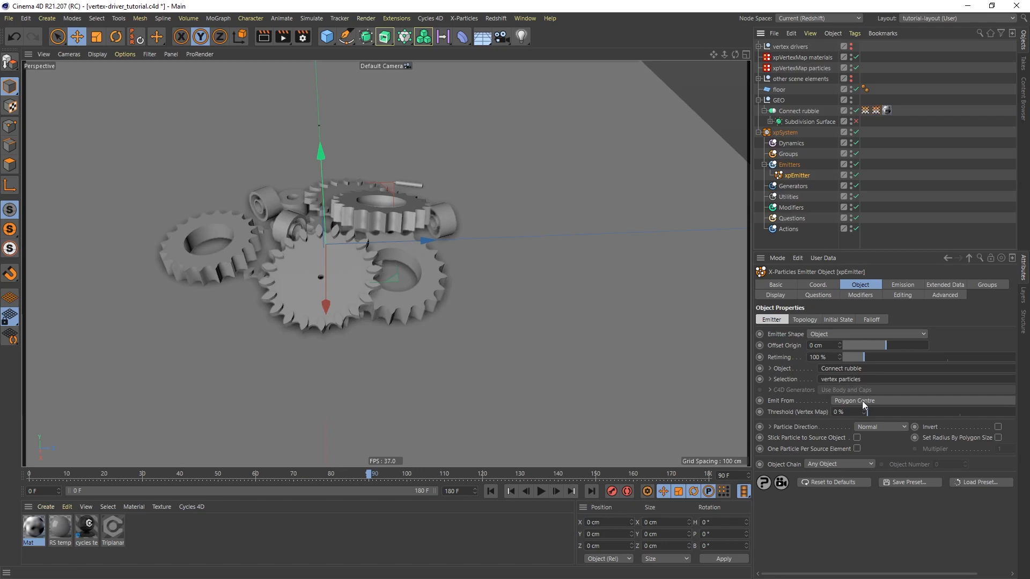
{"action": "left_click", "coordinate": [862, 401]}
{"action": "left_click", "coordinate": [844, 424]}
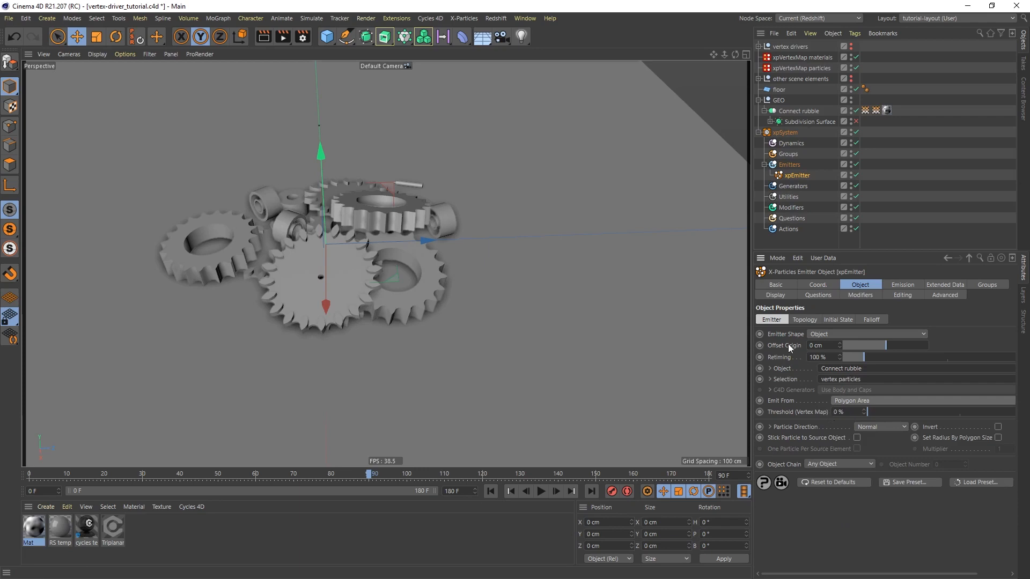
Set the xpEmitter's particle Editor Display to Circle and its Color Mode to Gradient (Random)
{"action": "left_click", "coordinate": [782, 296]}
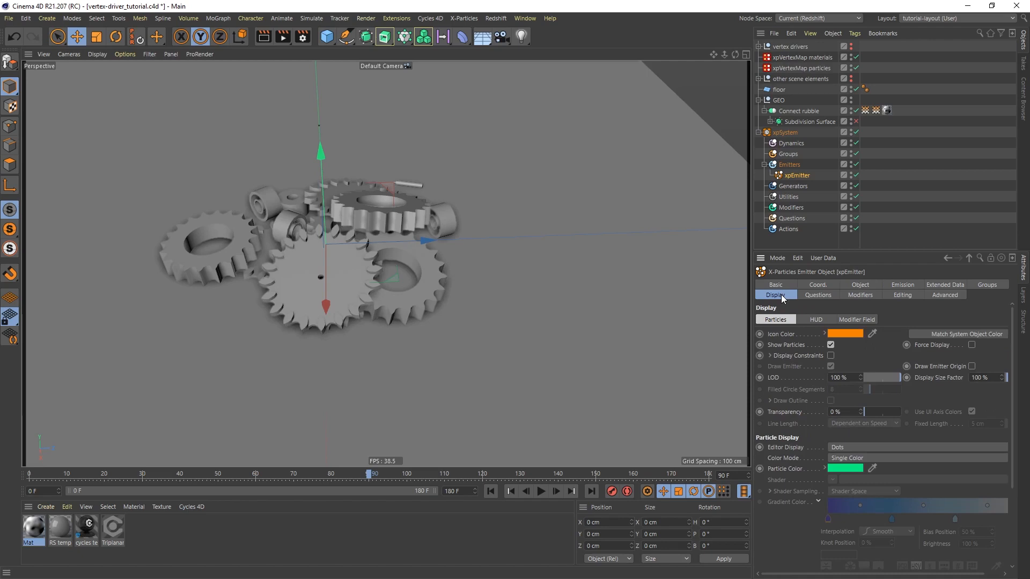
{"action": "left_click", "coordinate": [846, 448]}
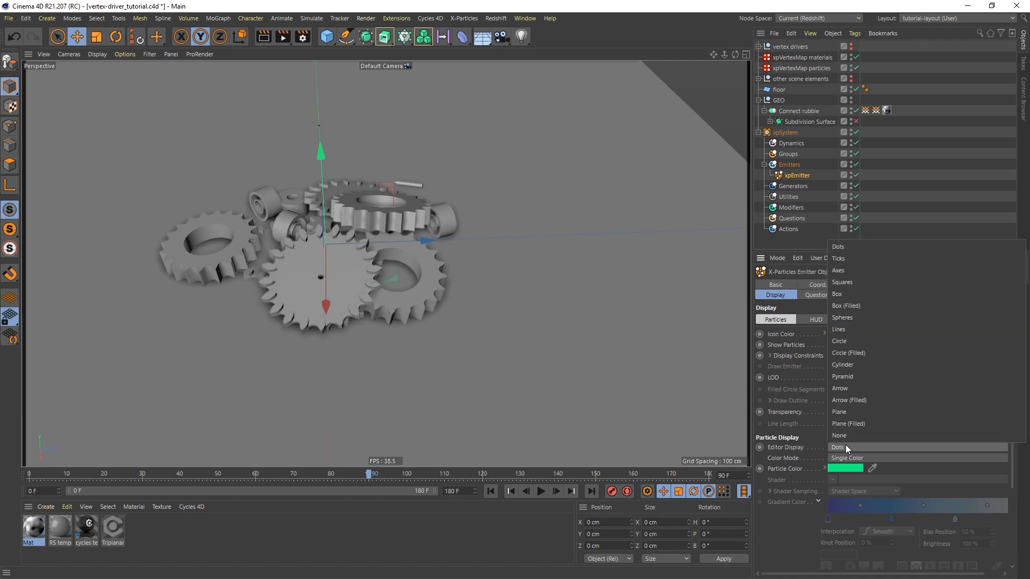
{"action": "left_click", "coordinate": [851, 342]}
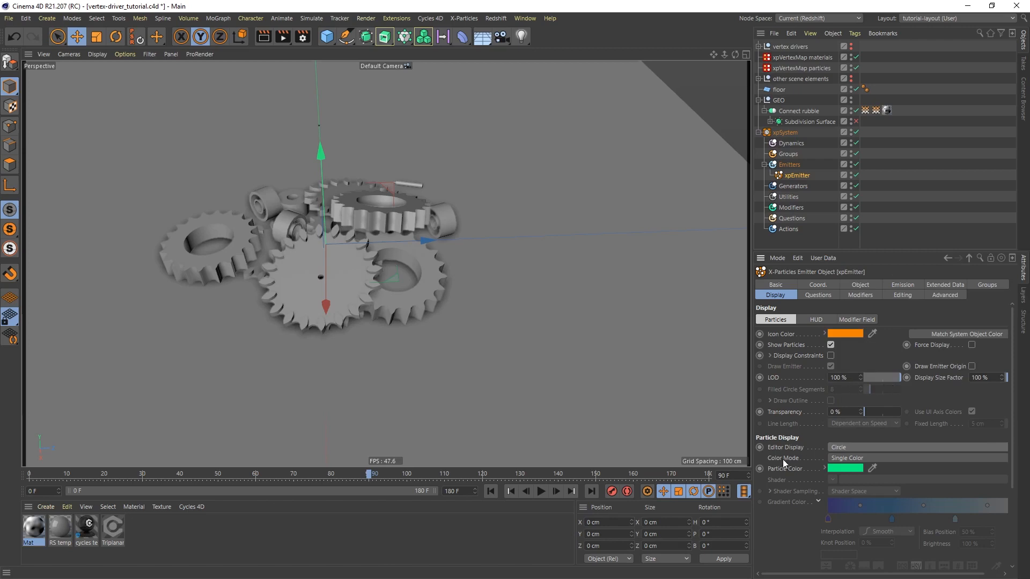
{"action": "left_click", "coordinate": [881, 458]}
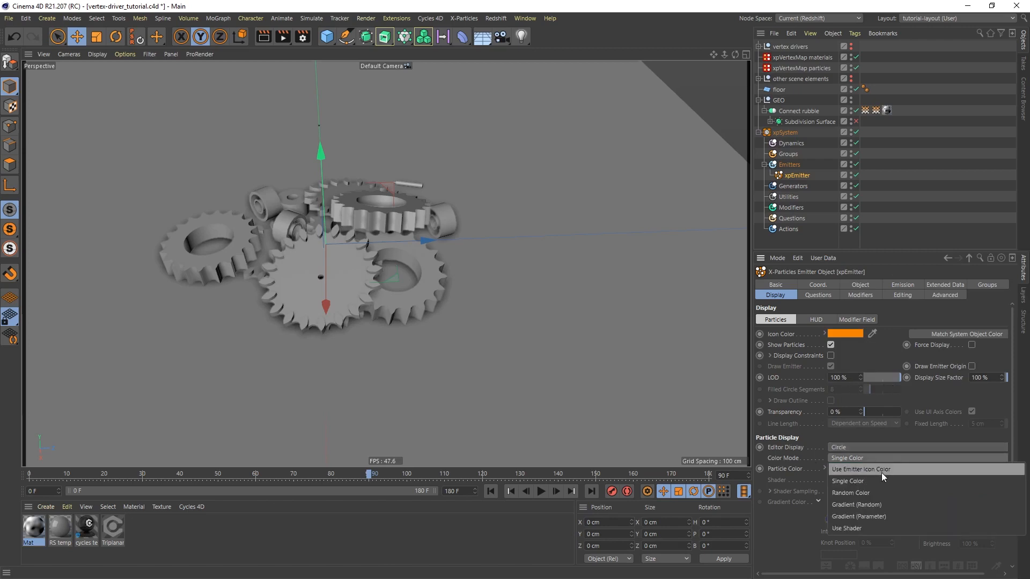
{"action": "left_click", "coordinate": [869, 506]}
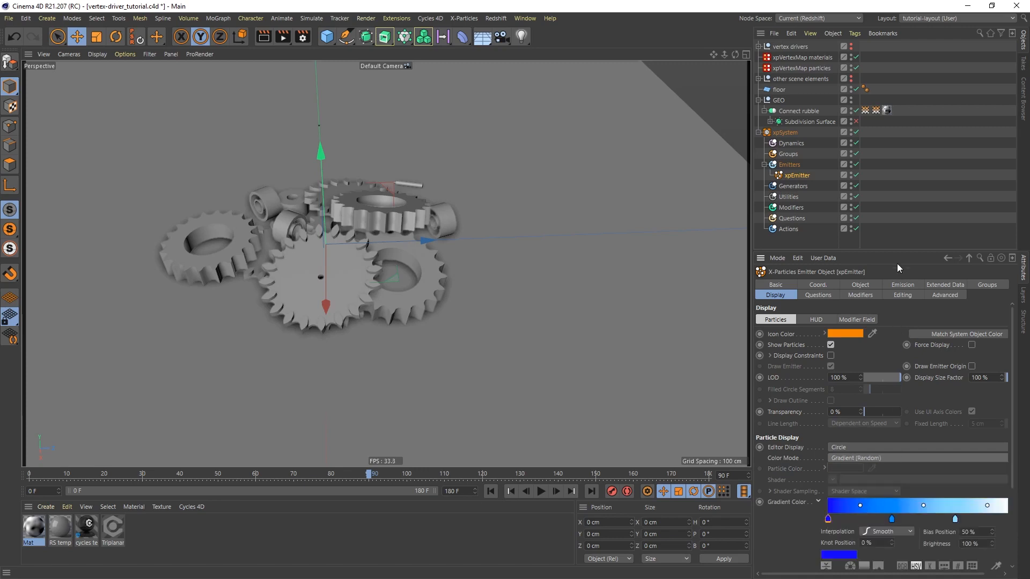
Reduce the particle color gradient to black-to-white by removing both middle knots and setting the blue starting knot's V to 0%
{"action": "left_click_drag", "start_coordinate": [897, 251], "coordinate": [897, 178]}
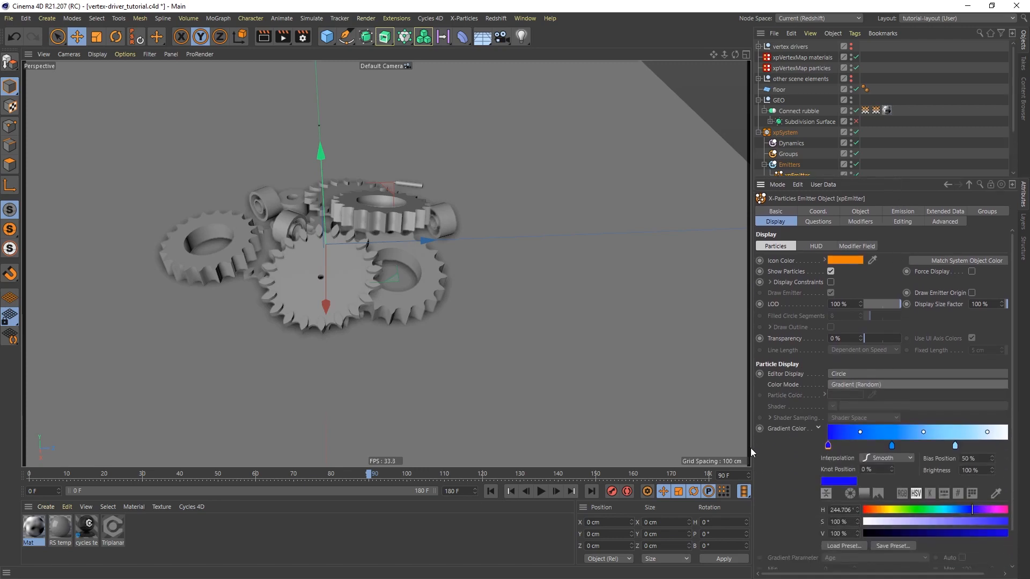
{"action": "left_click_drag", "start_coordinate": [755, 443], "coordinate": [705, 443]}
{"action": "left_click_drag", "start_coordinate": [854, 445], "coordinate": [857, 483]}
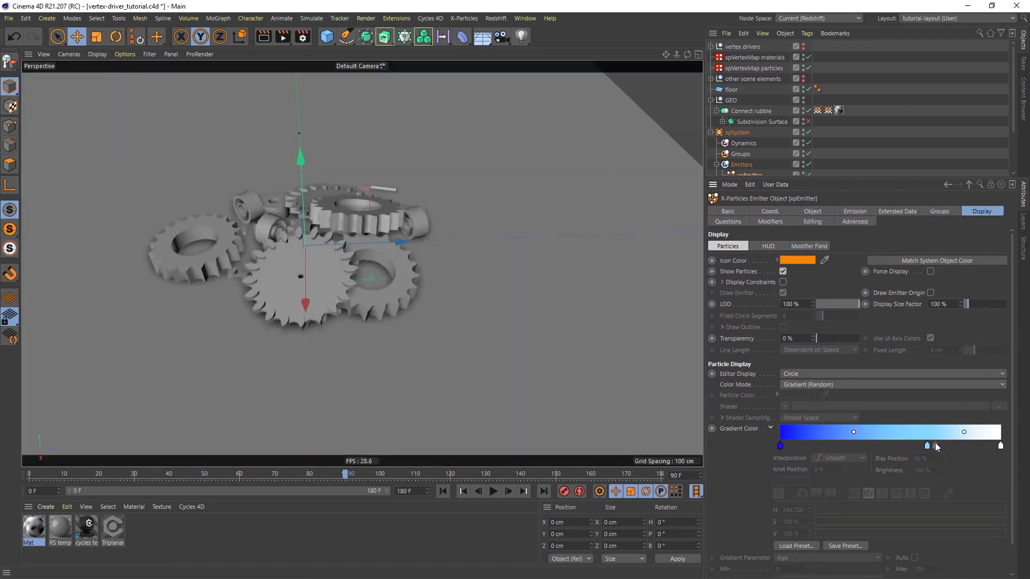
{"action": "left_click_drag", "start_coordinate": [928, 446], "coordinate": [932, 491]}
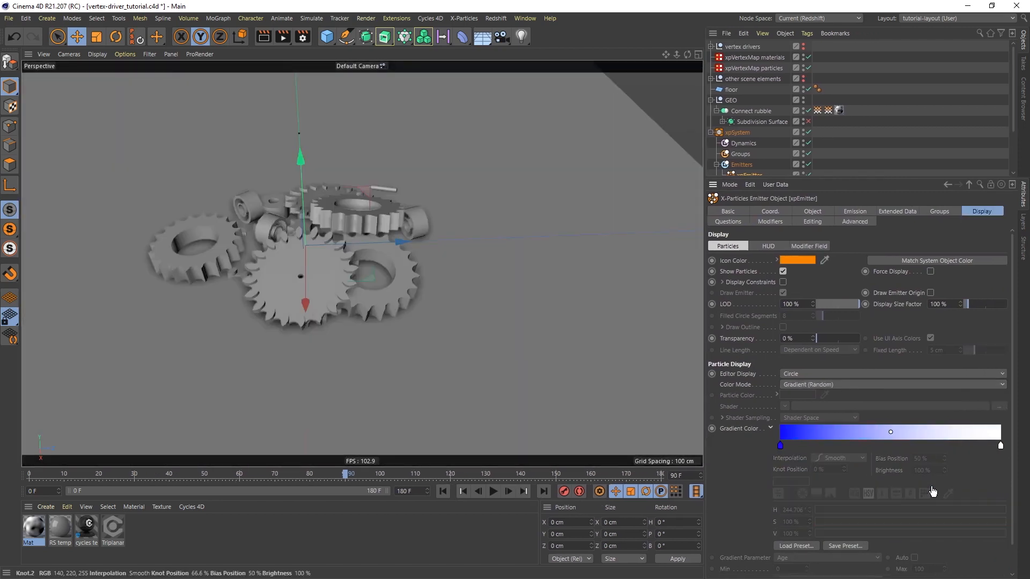
{"action": "left_click", "coordinate": [780, 445]}
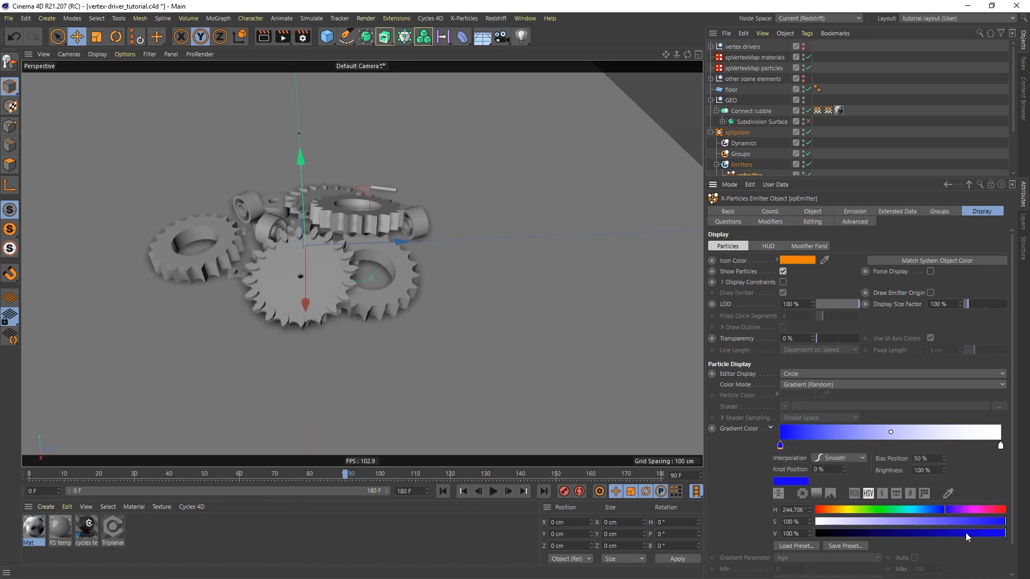
{"action": "left_click_drag", "start_coordinate": [966, 533], "coordinate": [781, 531]}
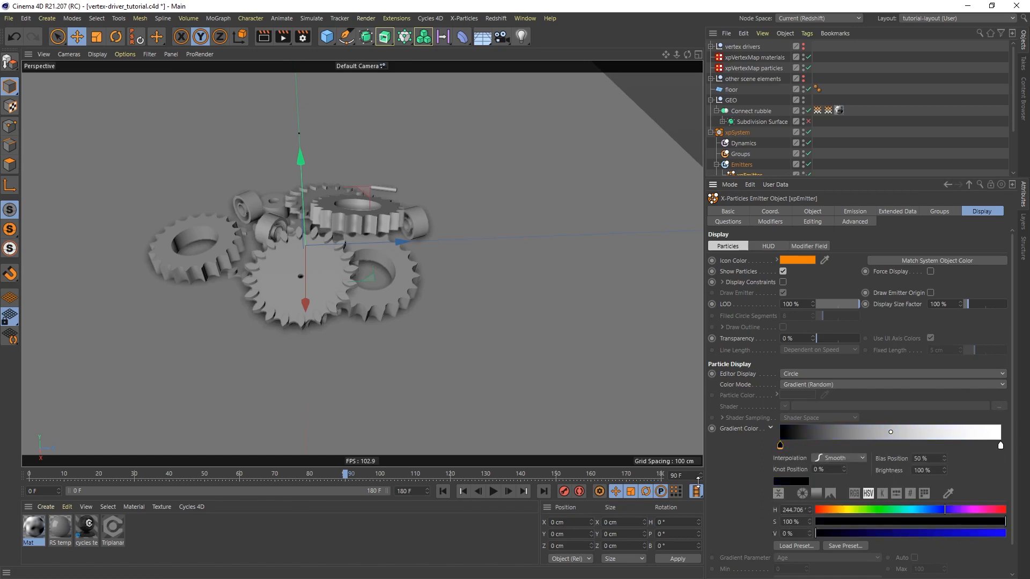
Set the xpEmitter's particle emission Speed to 0 cm
{"action": "left_click", "coordinate": [855, 212]}
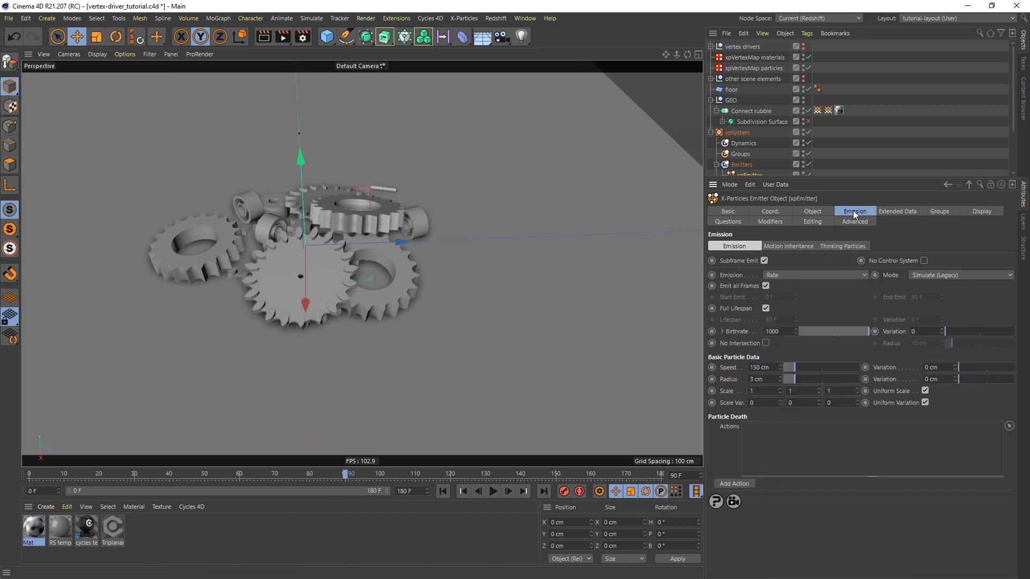
{"action": "double_click", "coordinate": [760, 368]}
{"action": "type", "text": "0"}
{"action": "key", "text": "Return"}
Play the animation from the first frame to about frame 58 and check where particles are emitted on the gears
{"action": "left_click", "coordinate": [443, 491]}
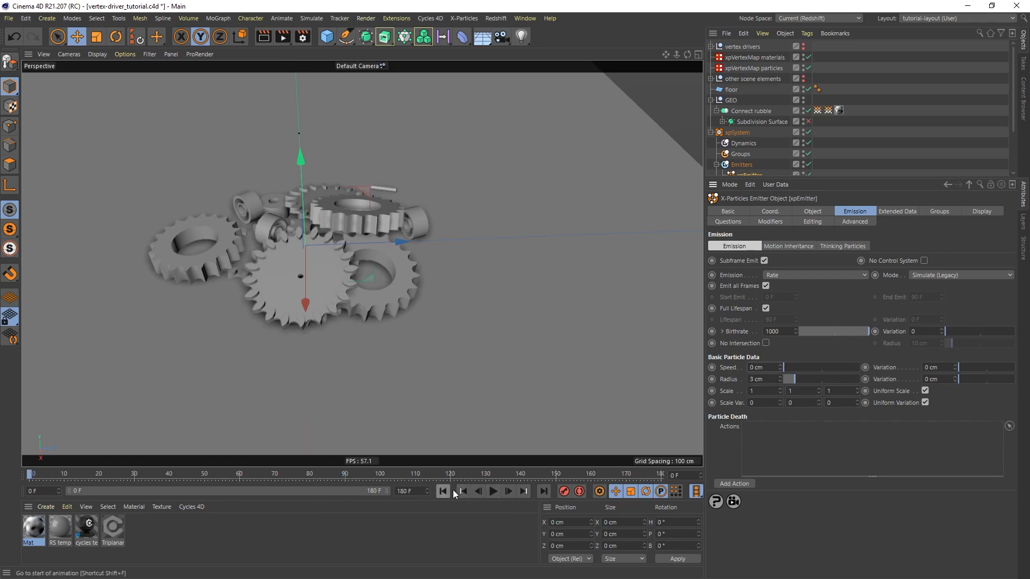
{"action": "left_click", "coordinate": [493, 491]}
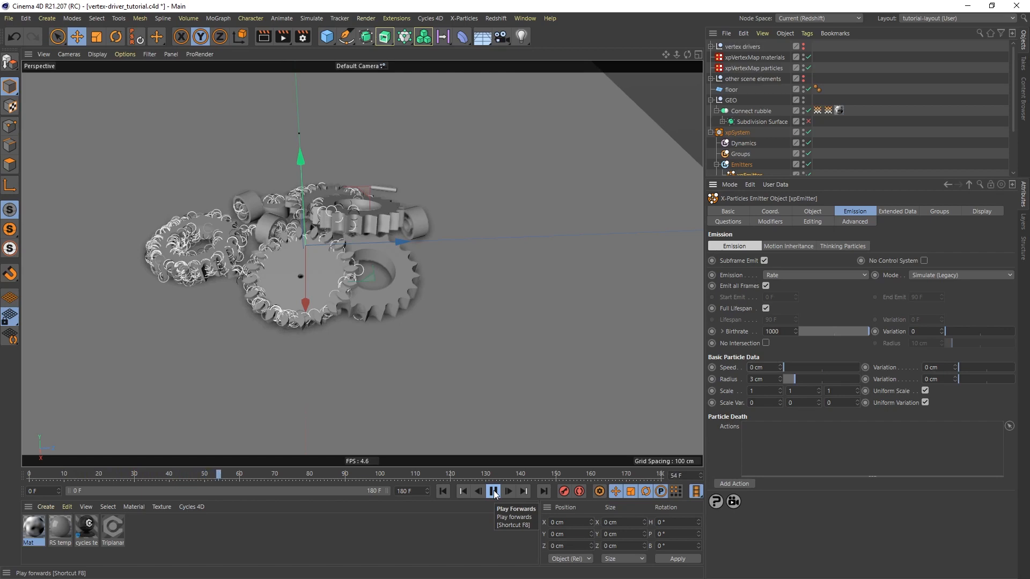
{"action": "left_click", "coordinate": [494, 492]}
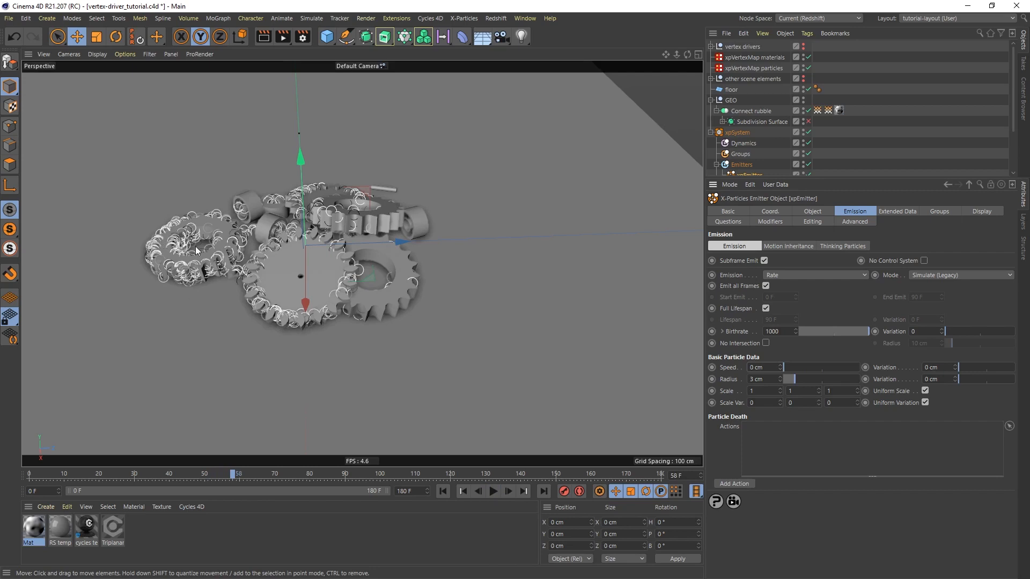
Turn off Full Lifespan for the emitter's particles
{"action": "left_click", "coordinate": [766, 309]}
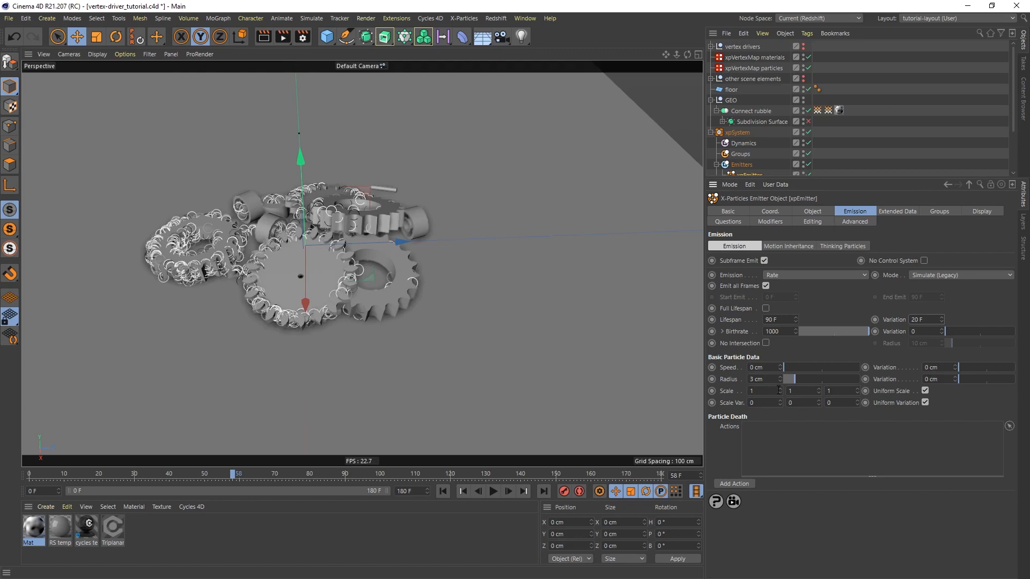
Set the emitter particles' Radius to 0.1 cm with a Variation of 0.1 cm
{"action": "left_click_drag", "start_coordinate": [770, 382], "coordinate": [731, 386]}
{"action": "left_click_drag", "start_coordinate": [943, 380], "coordinate": [919, 381]}
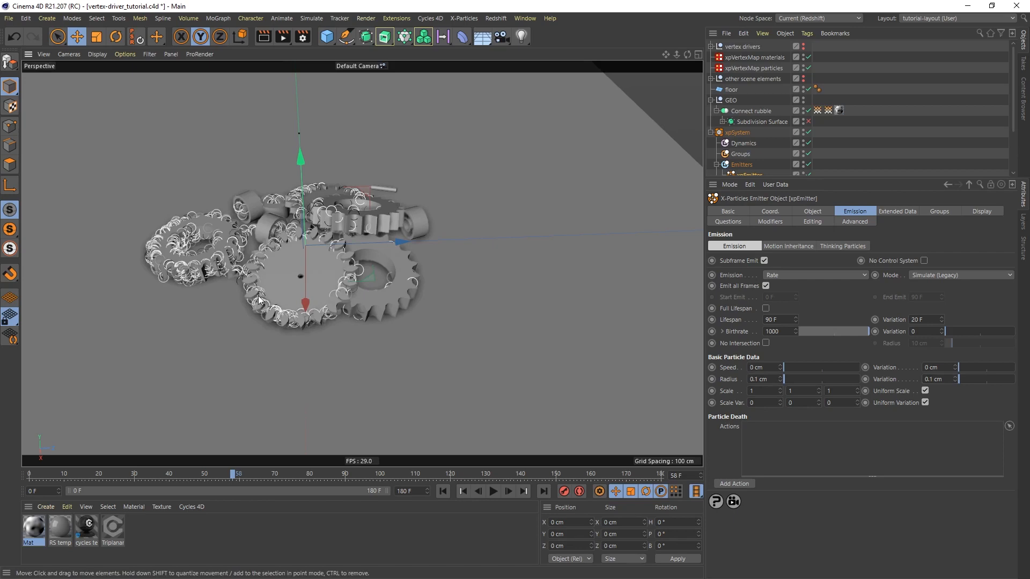
Play the animation from the first frame to about frame 101 and inspect the tiny particles on the leftmost gear
{"action": "scroll", "coordinate": [282, 260], "scroll_direction": "up", "scroll_amount": 3}
{"action": "middle_click_drag", "start_coordinate": [281, 259], "coordinate": [335, 268], "text": "alt"}
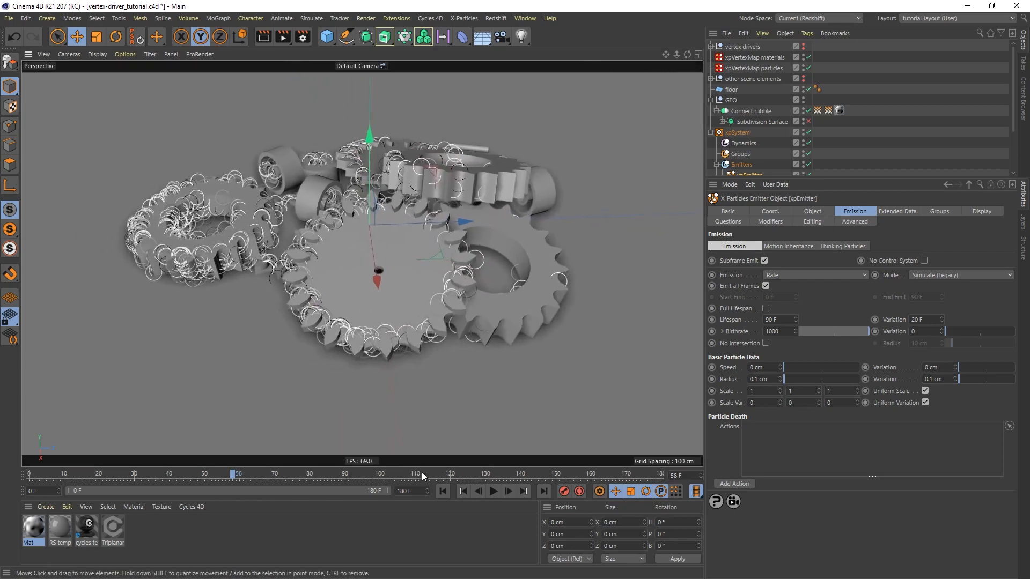
{"action": "left_click", "coordinate": [443, 491]}
{"action": "left_click", "coordinate": [494, 492]}
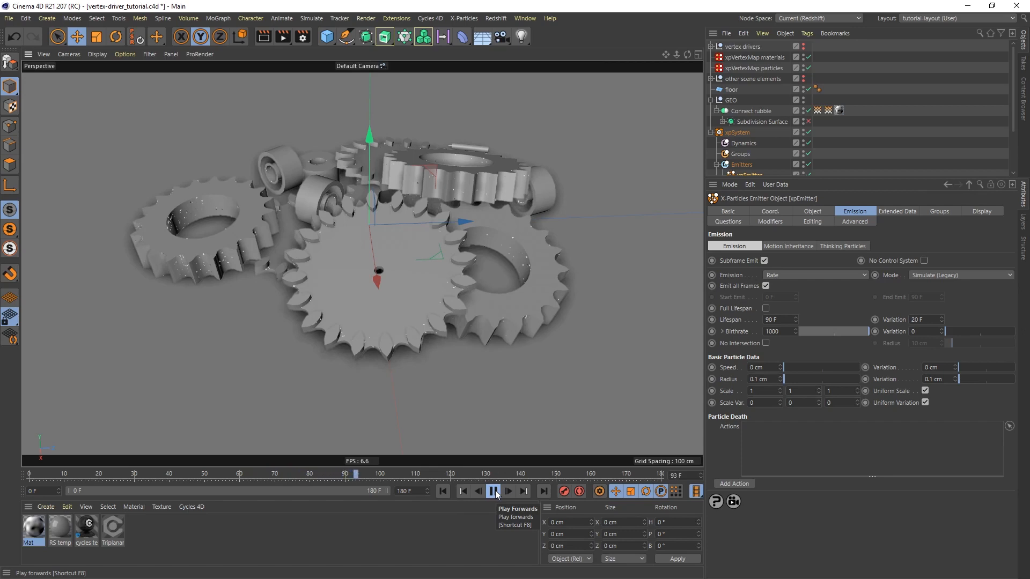
{"action": "left_click", "coordinate": [494, 492]}
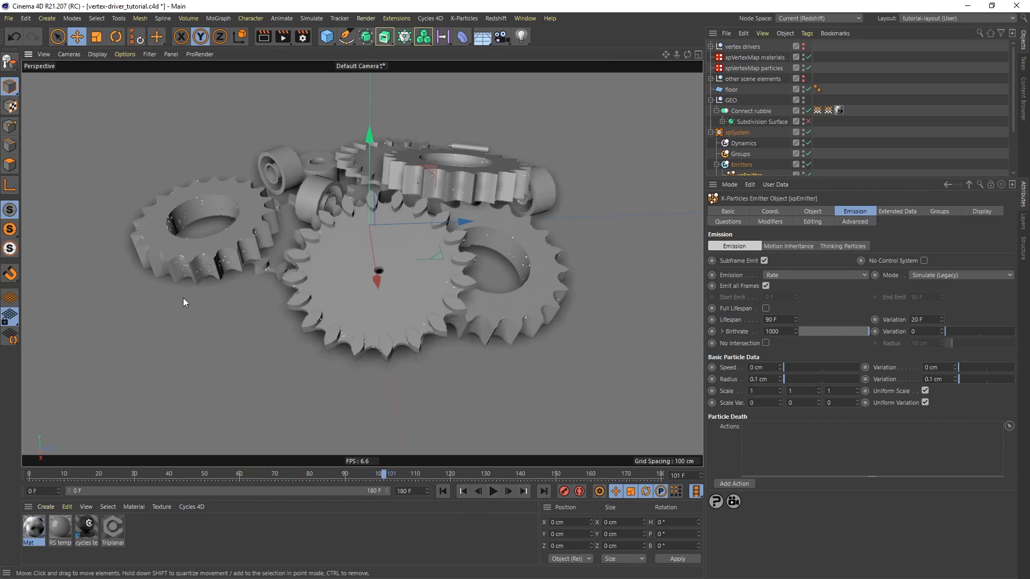
{"action": "scroll", "coordinate": [198, 292], "scroll_direction": "up", "scroll_amount": 4}
{"action": "left_click_drag", "start_coordinate": [266, 240], "coordinate": [323, 260], "text": "alt"}
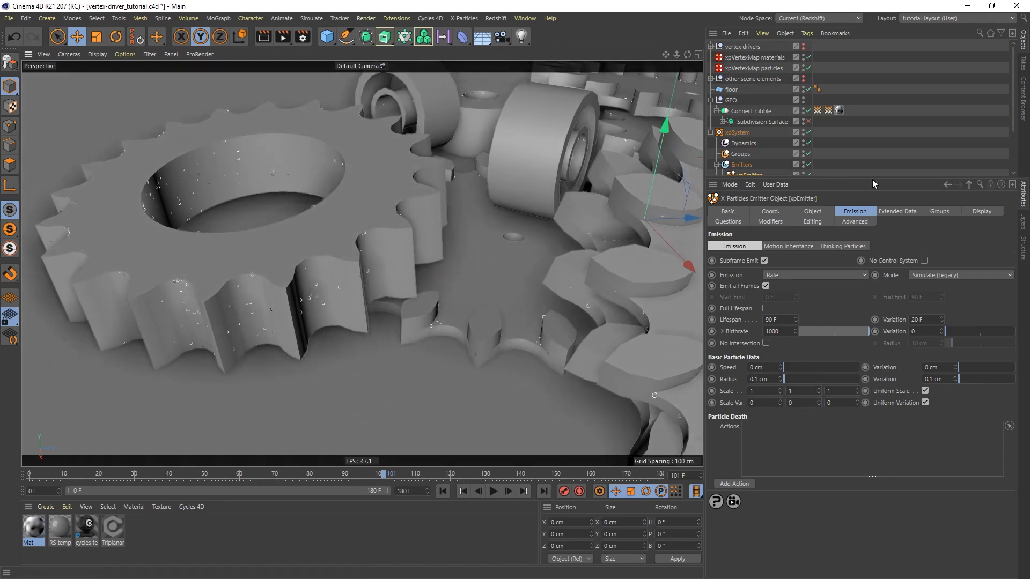
Add an xpGravity modifier to the particle system and set its Gravity Strength to 100 cm
{"action": "left_click_drag", "start_coordinate": [876, 179], "coordinate": [876, 281]}
{"action": "left_click", "coordinate": [743, 208]}
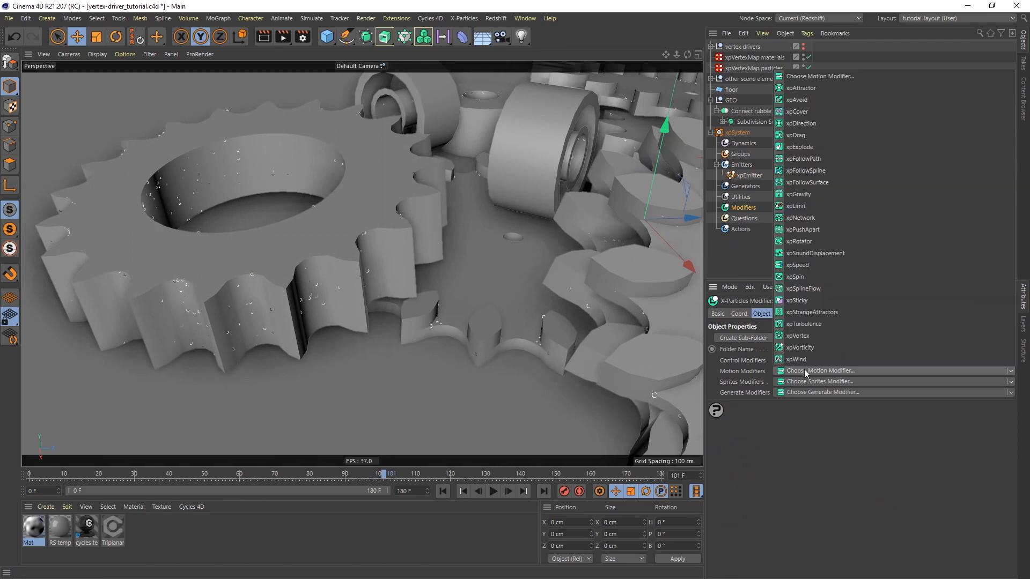
{"action": "left_click", "coordinate": [794, 194]}
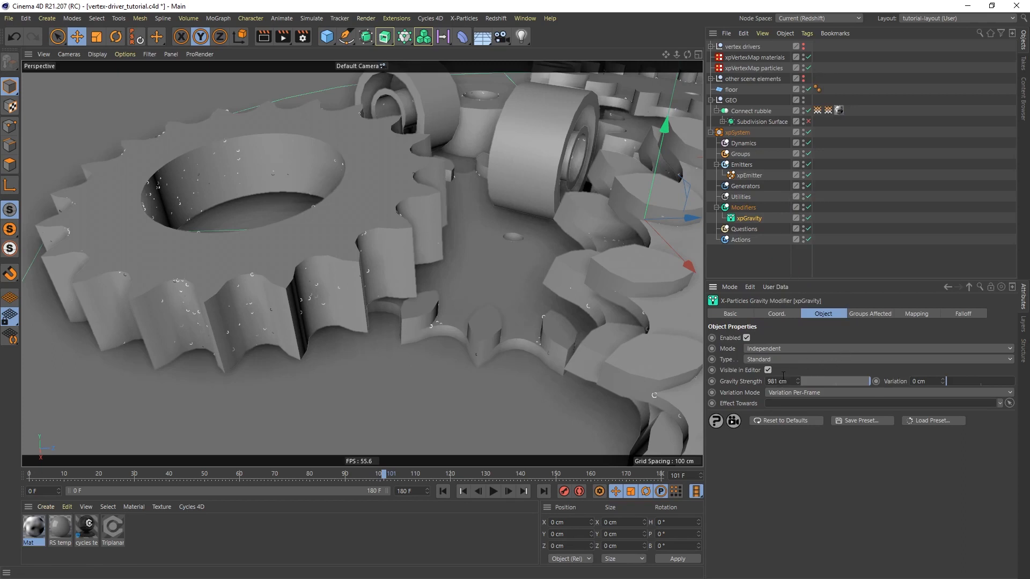
{"action": "left_click_drag", "start_coordinate": [793, 381], "coordinate": [729, 384]}
{"action": "type", "text": "100"}
{"action": "key", "text": "Return"}
Replay the animation from the start to about frame 47 and check how the particles fall under gravity
{"action": "left_click", "coordinate": [442, 491]}
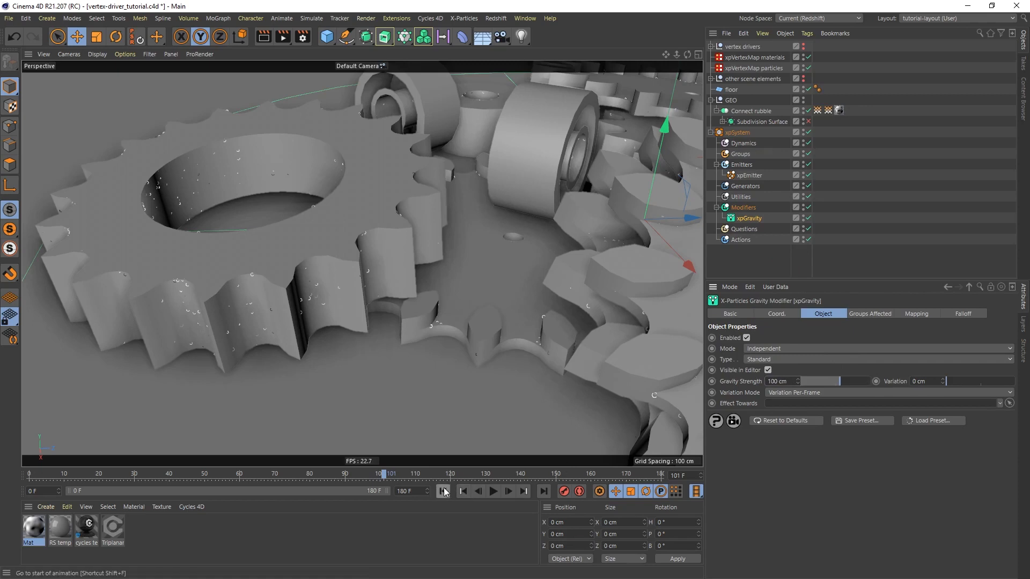
{"action": "left_click", "coordinate": [493, 492]}
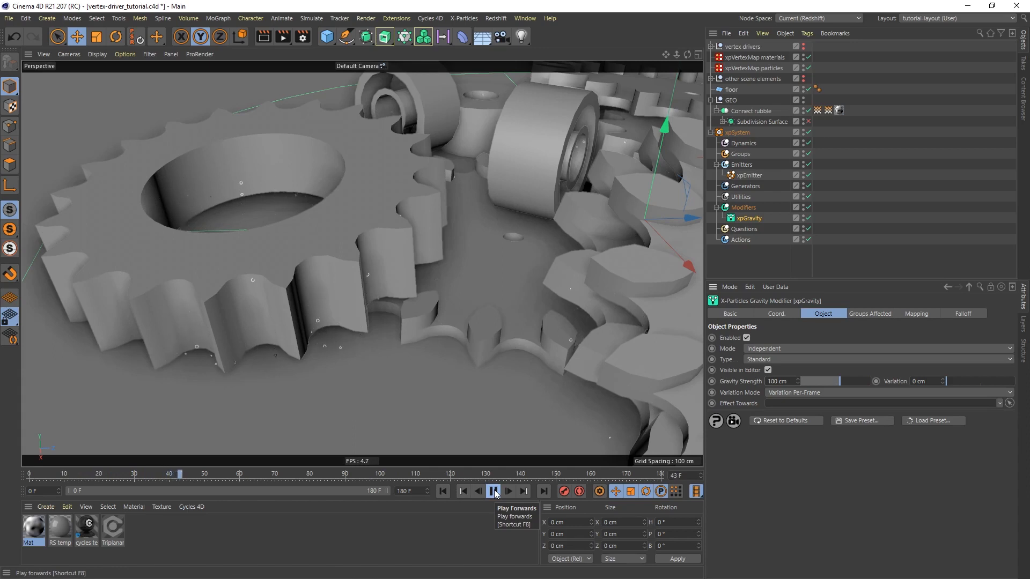
{"action": "left_click", "coordinate": [495, 492]}
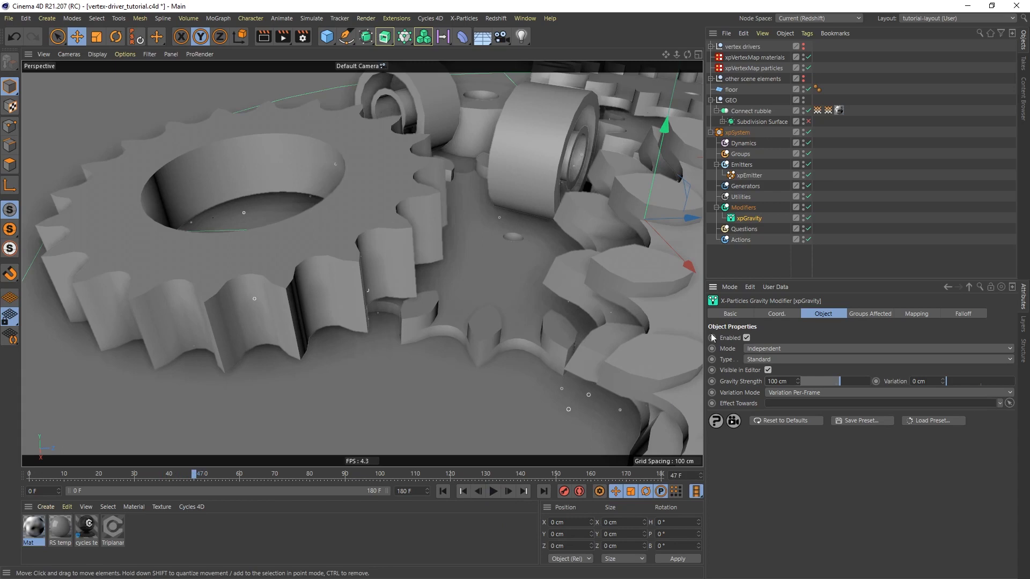
Add an xpCollider tag to the floor and set its Friction to 20%
{"action": "left_click", "coordinate": [732, 90]}
{"action": "right_click", "coordinate": [733, 91]}
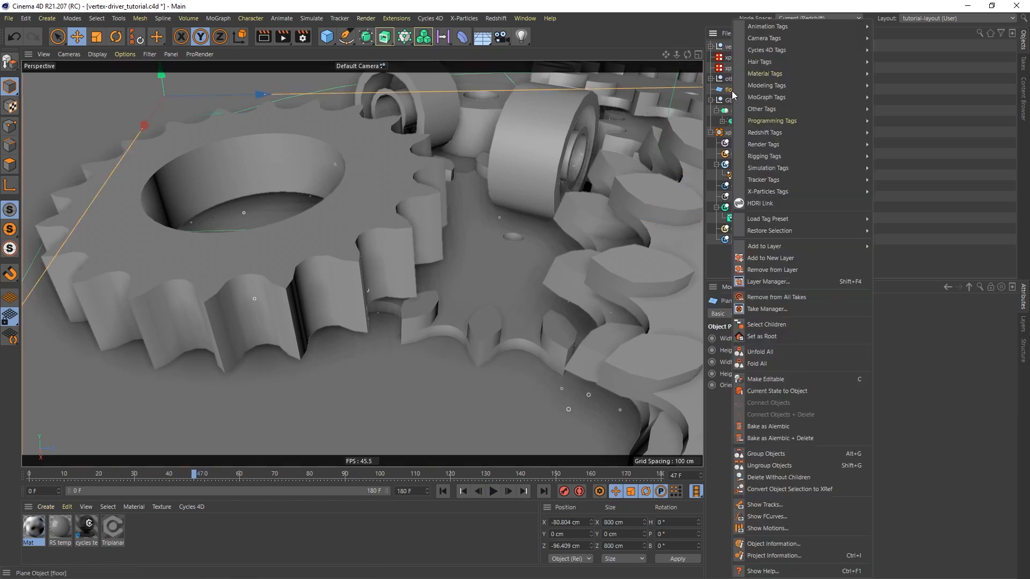
{"action": "mouse_move", "coordinate": [797, 52]}
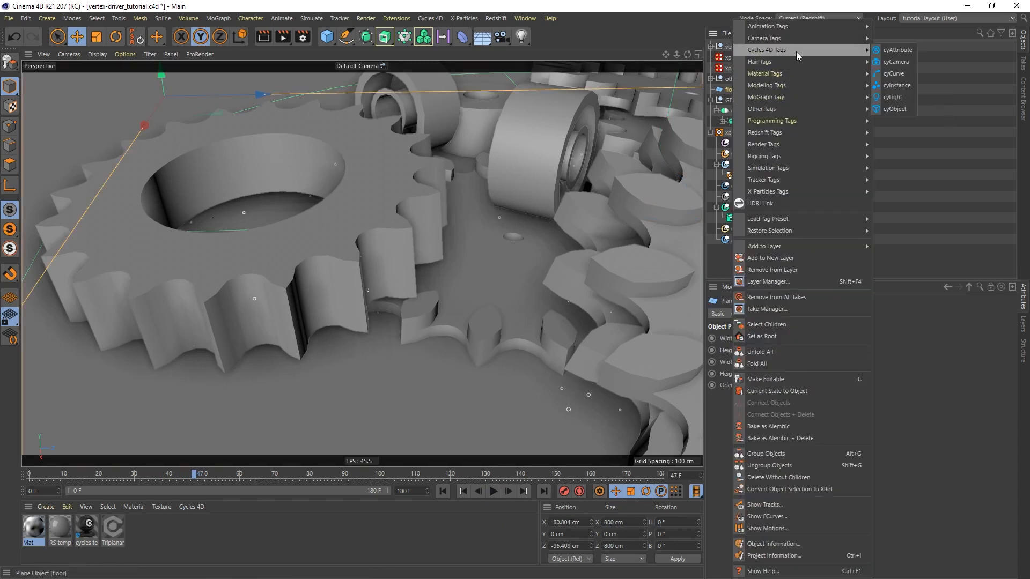
{"action": "mouse_move", "coordinate": [841, 193]}
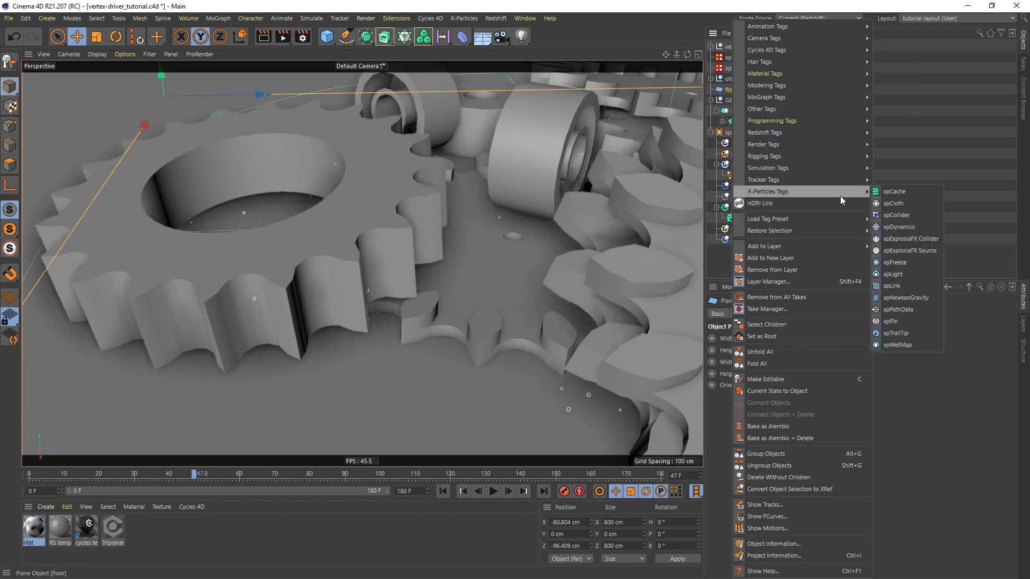
{"action": "left_click", "coordinate": [903, 214]}
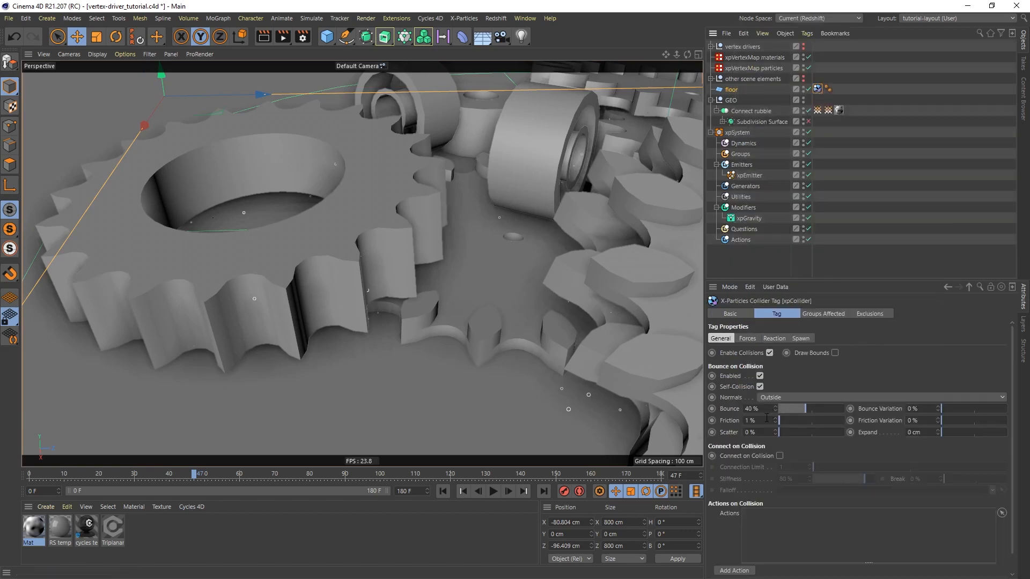
{"action": "left_click_drag", "start_coordinate": [766, 423], "coordinate": [720, 416]}
{"action": "type", "text": "20"}
{"action": "key", "text": "Return"}
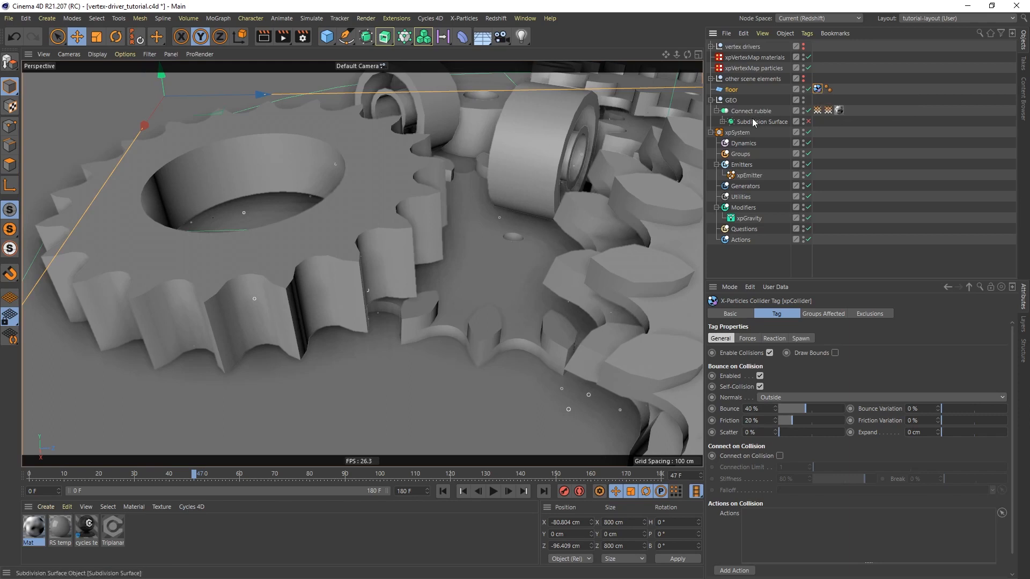
Copy the floor's xpCollider tag to the Connect rubble object and replay the animation to about frame 54 to check the collisions
{"action": "left_click_drag", "start_coordinate": [813, 89], "coordinate": [853, 114], "text": "ctrl"}
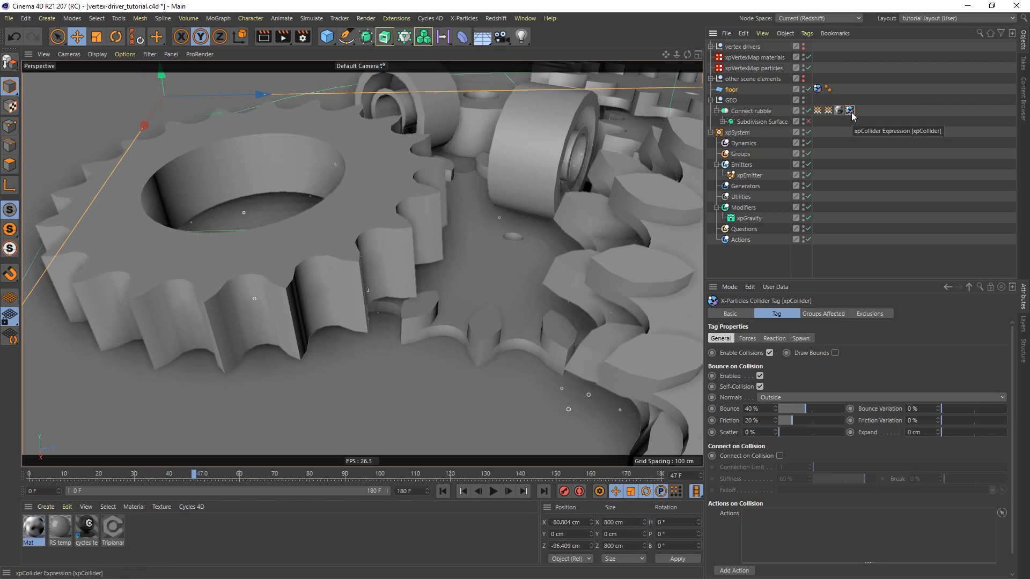
{"action": "left_click", "coordinate": [494, 491]}
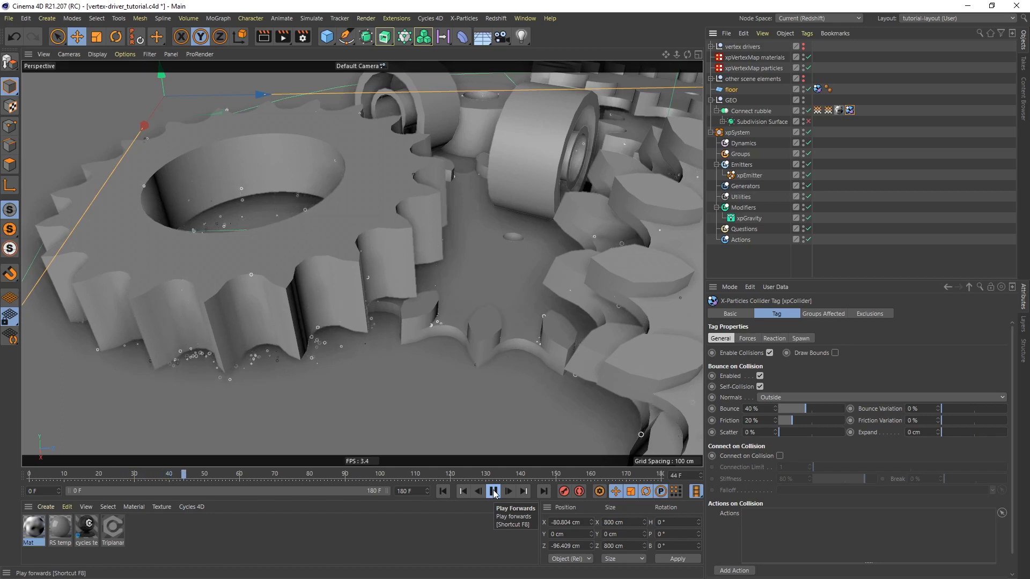
{"action": "left_click", "coordinate": [492, 492]}
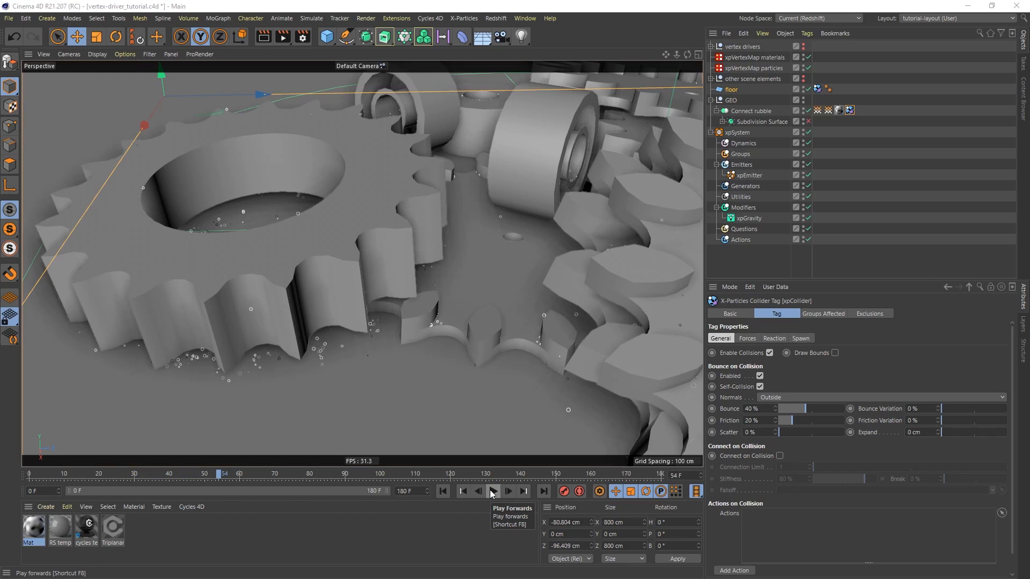
Add an xpFluidFX object to the particle system's Dynamics folder
{"action": "left_click", "coordinate": [743, 143]}
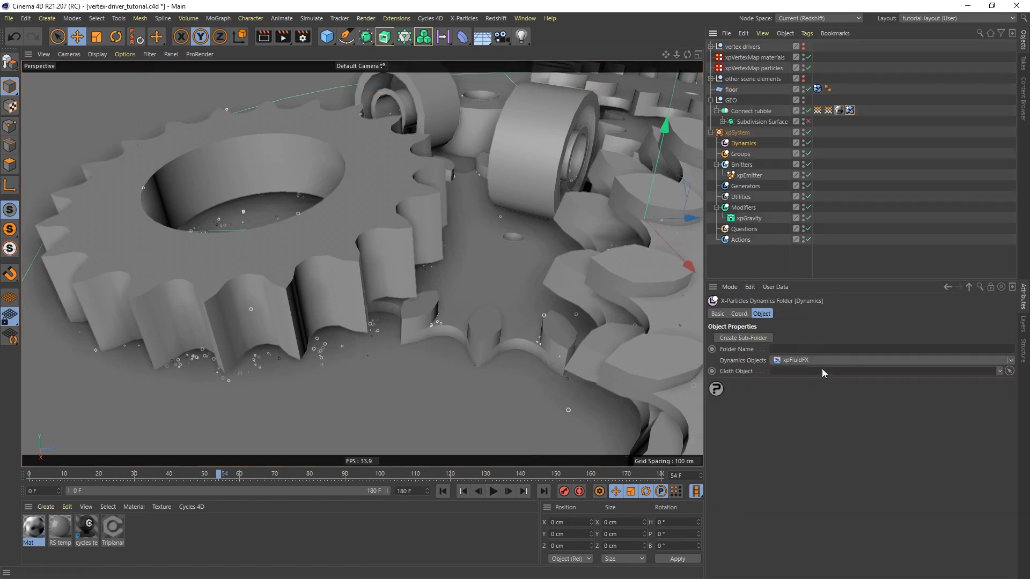
{"action": "left_click", "coordinate": [810, 361]}
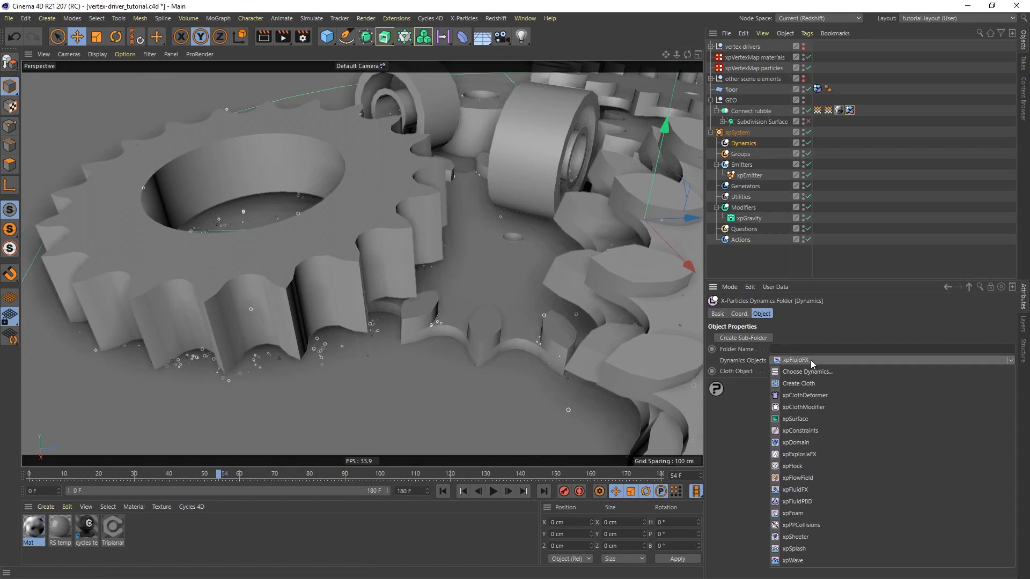
{"action": "left_click", "coordinate": [806, 491]}
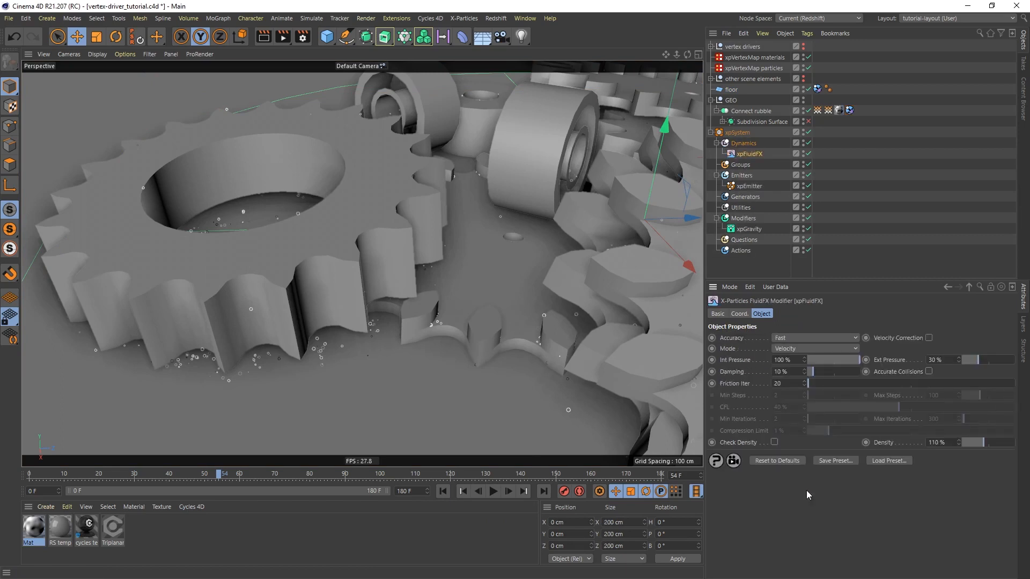
Play the animation from the first frame to about frame 27 to check the fluid behaviour of the particles
{"action": "left_click", "coordinate": [443, 491]}
{"action": "left_click", "coordinate": [494, 491]}
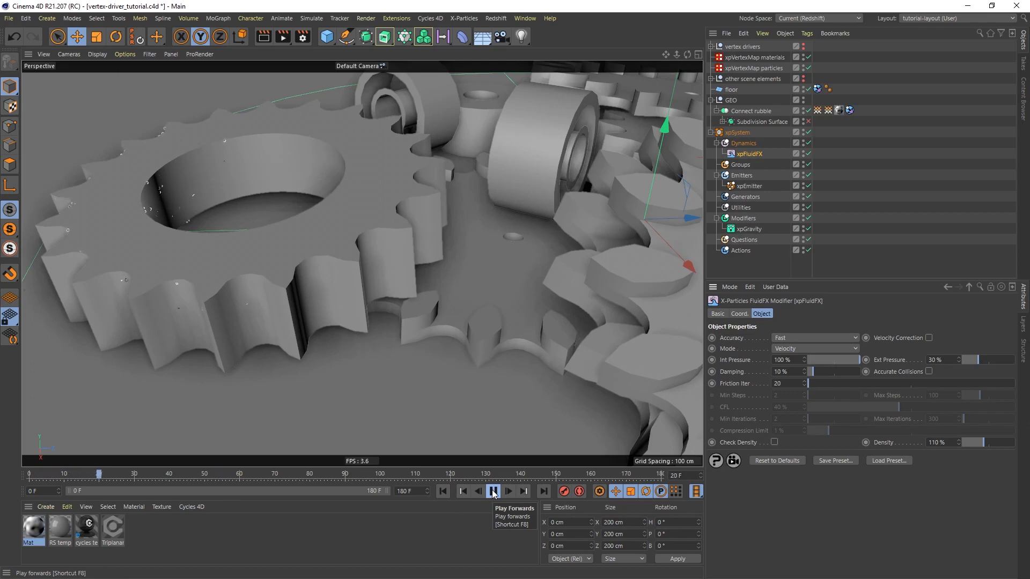
{"action": "left_click", "coordinate": [494, 492]}
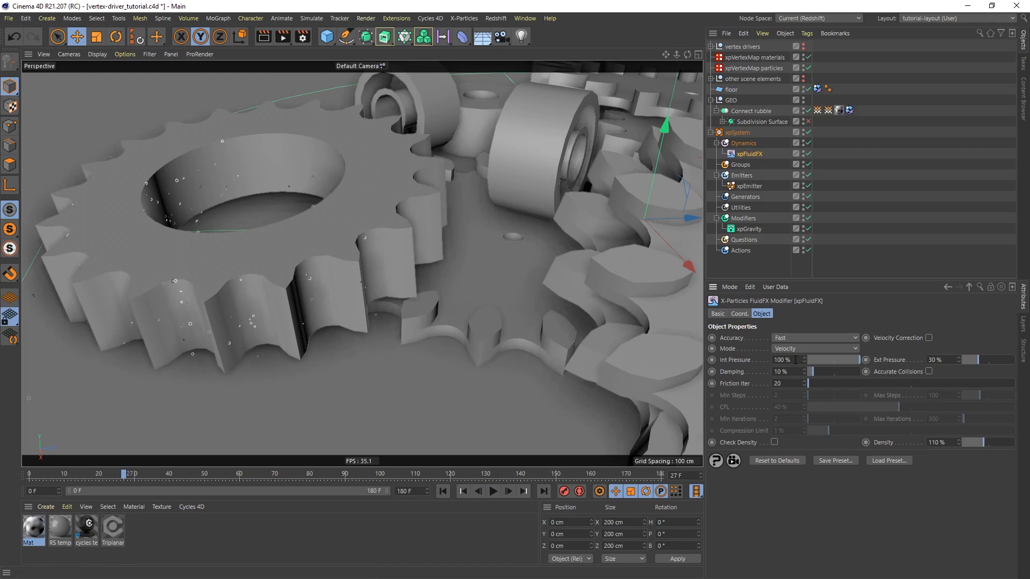
Set both the internal and external pressure of xpFluidFX to 0%
{"action": "left_click_drag", "start_coordinate": [796, 360], "coordinate": [739, 358]}
{"action": "type", "text": "0"}
{"action": "key", "text": "Return"}
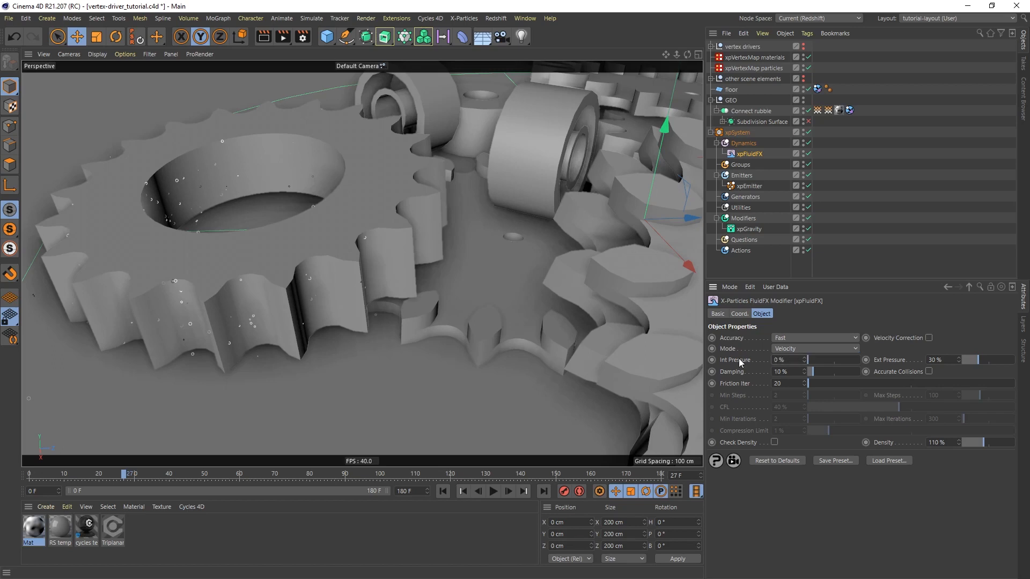
{"action": "left_click_drag", "start_coordinate": [948, 360], "coordinate": [929, 360]}
{"action": "type", "text": "0"}
{"action": "key", "text": "Return"}
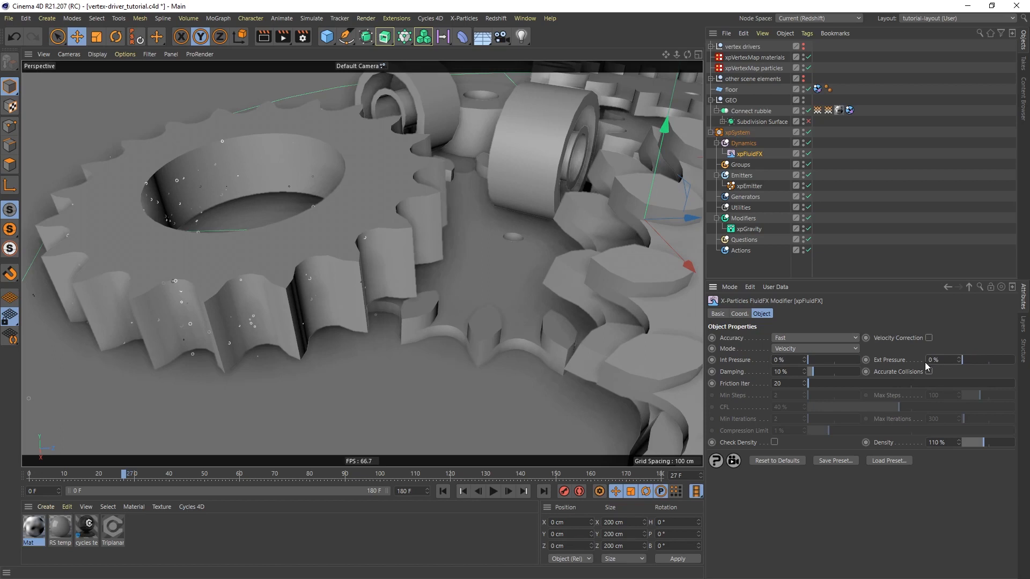
Replay the animation from the start to about frame 49 and check how the fluid particles move without pressure
{"action": "left_click", "coordinate": [443, 491]}
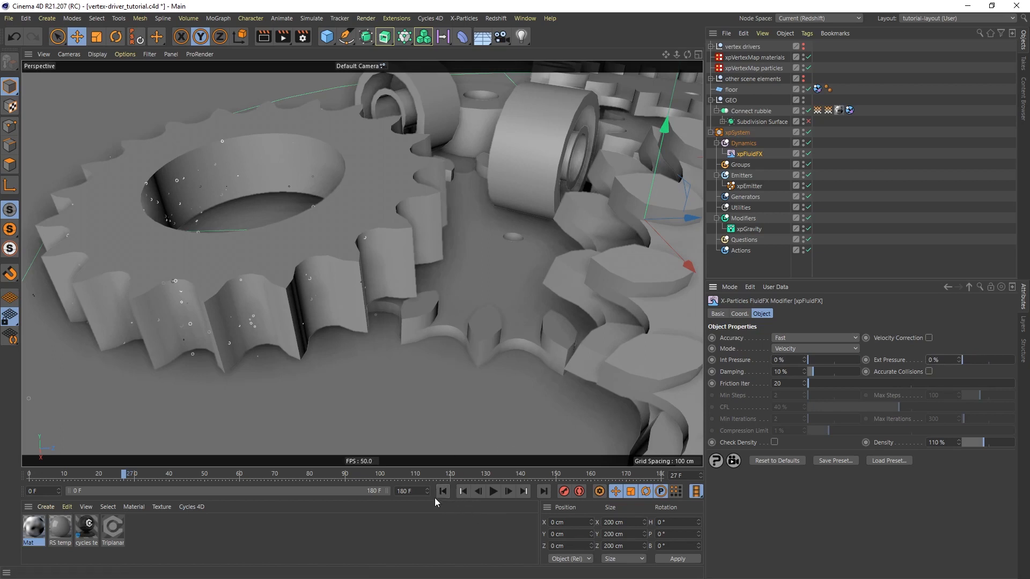
{"action": "left_click", "coordinate": [493, 491]}
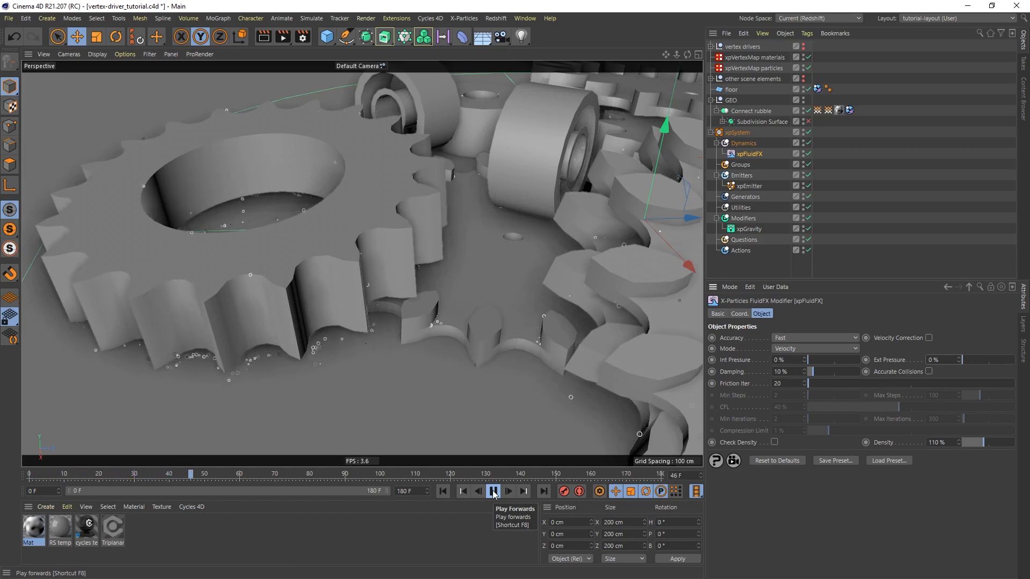
{"action": "left_click", "coordinate": [493, 491]}
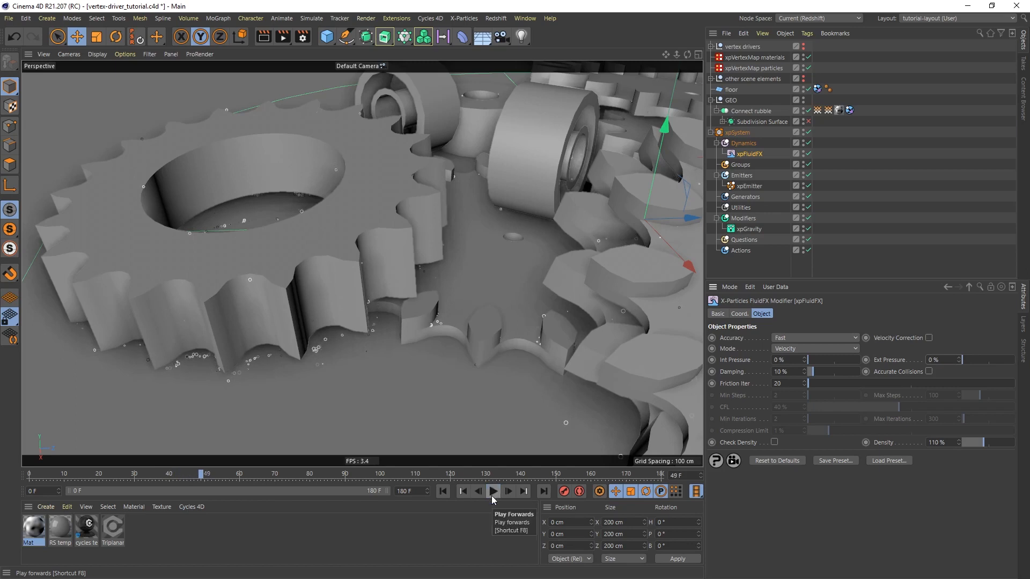
Add an xpTurbulence modifier to the particle system with Scale 1% and Strength 1
{"action": "left_click", "coordinate": [746, 220]}
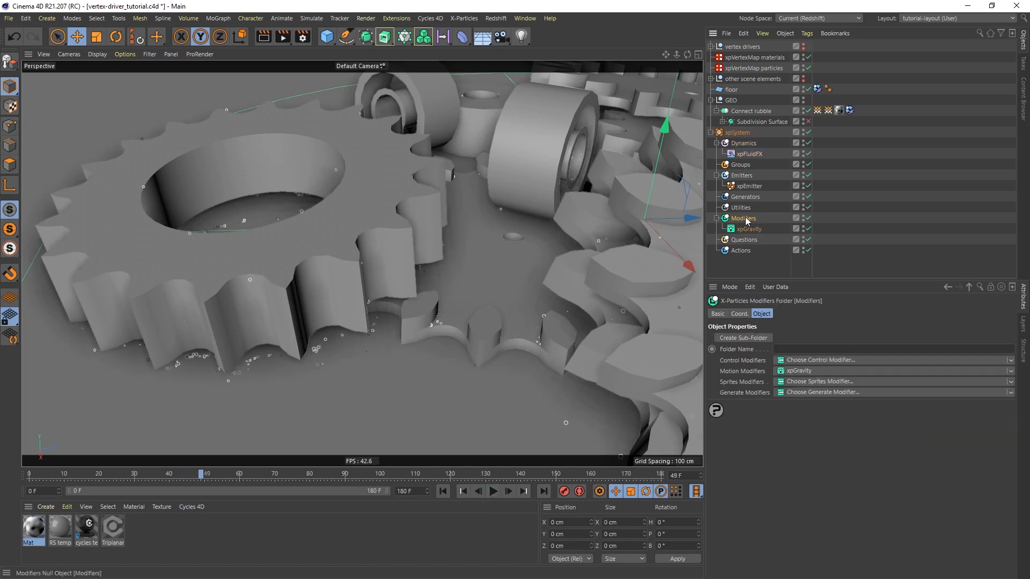
{"action": "left_click", "coordinate": [803, 371]}
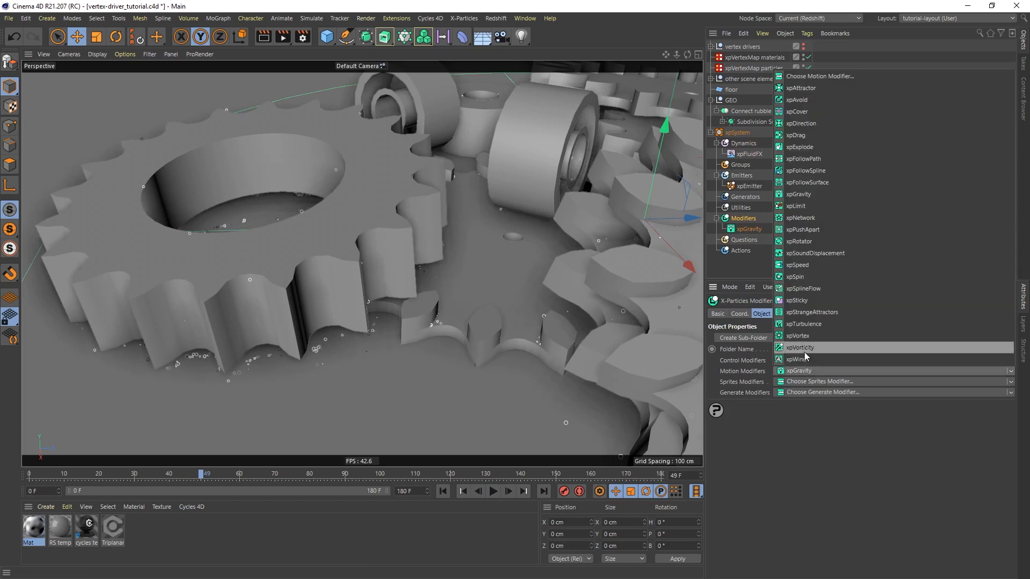
{"action": "left_click", "coordinate": [809, 325]}
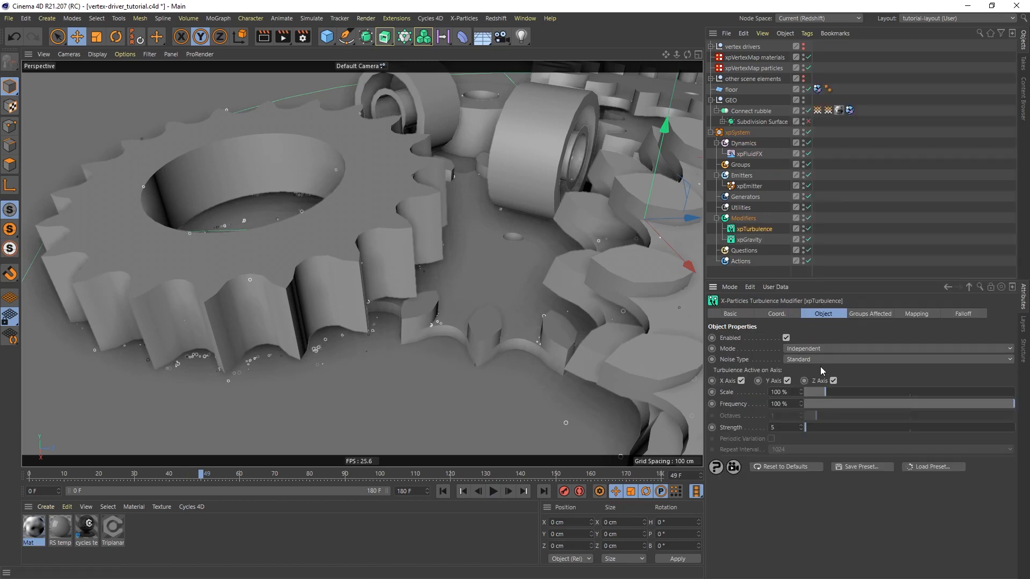
{"action": "left_click", "coordinate": [792, 396]}
{"action": "type", "text": "1"}
{"action": "key", "text": "Return"}
{"action": "left_click", "coordinate": [770, 428]}
Play the animation from the start to about frame 57 and examine the turbulent particles up close beneath the leftmost gear's teeth
{"action": "left_click", "coordinate": [442, 492]}
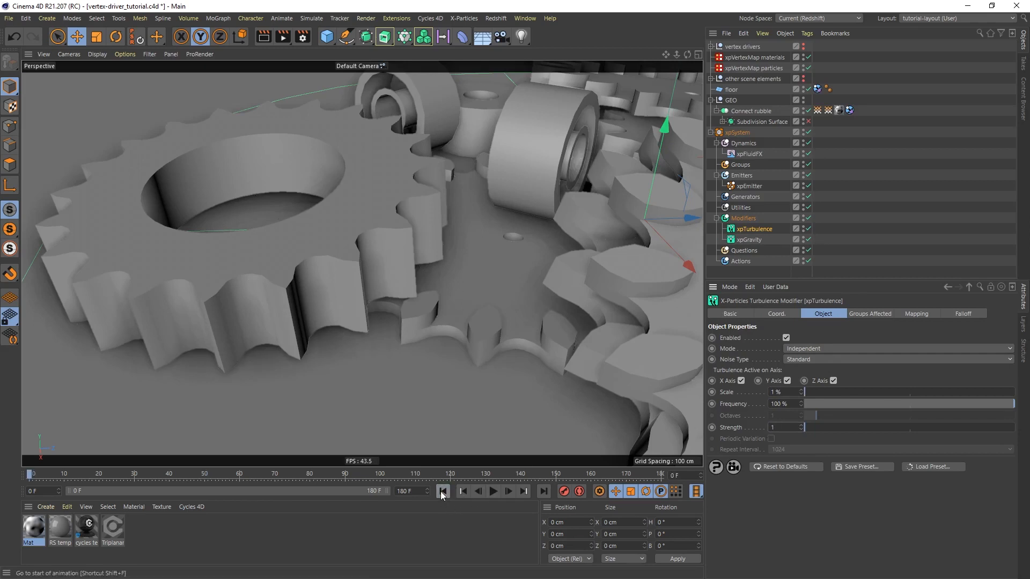
{"action": "left_click", "coordinate": [493, 492]}
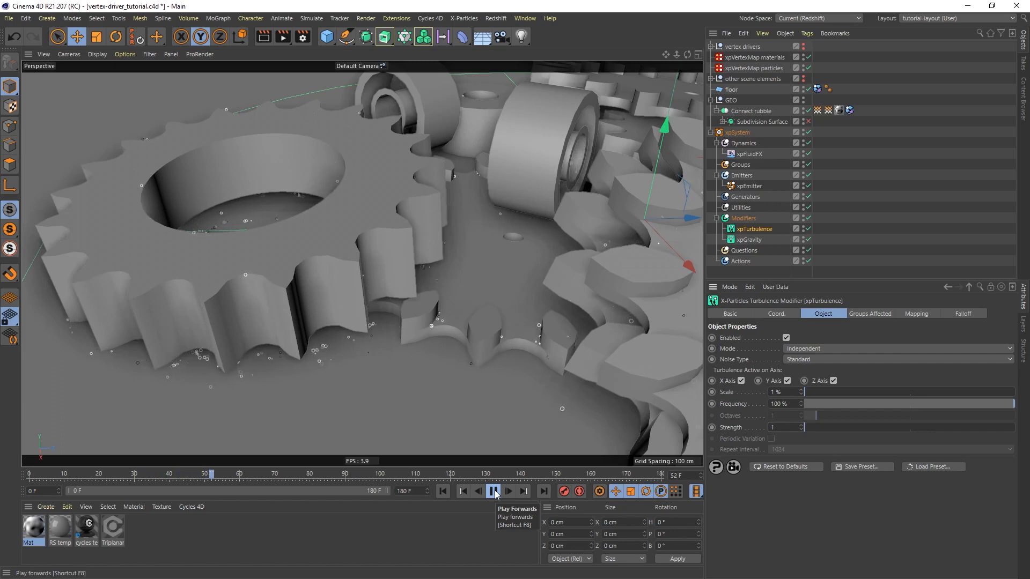
{"action": "left_click", "coordinate": [493, 491]}
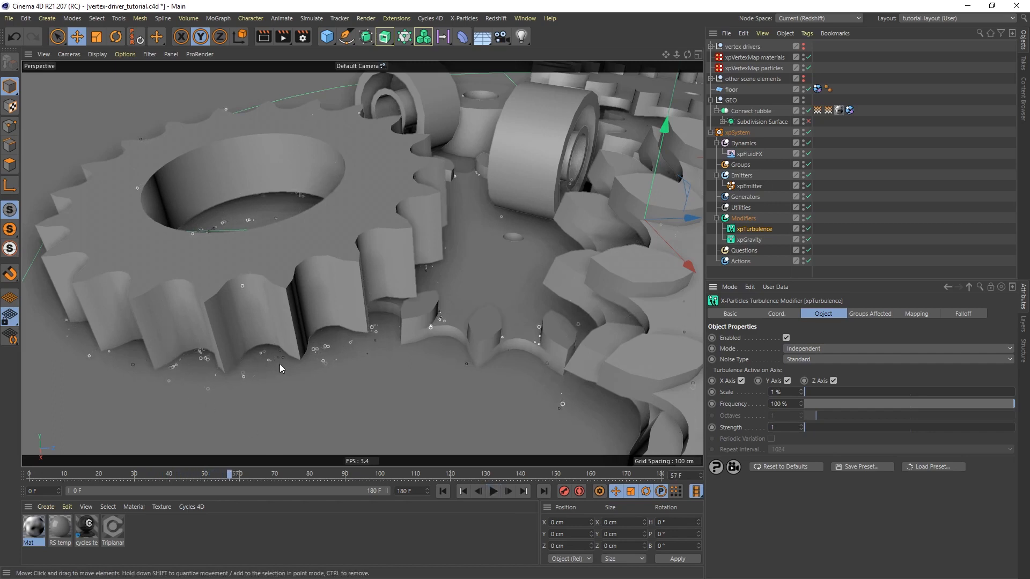
{"action": "scroll", "coordinate": [235, 333], "scroll_direction": "up", "scroll_amount": 10}
{"action": "middle_click_drag", "start_coordinate": [223, 346], "coordinate": [244, 315], "text": "alt"}
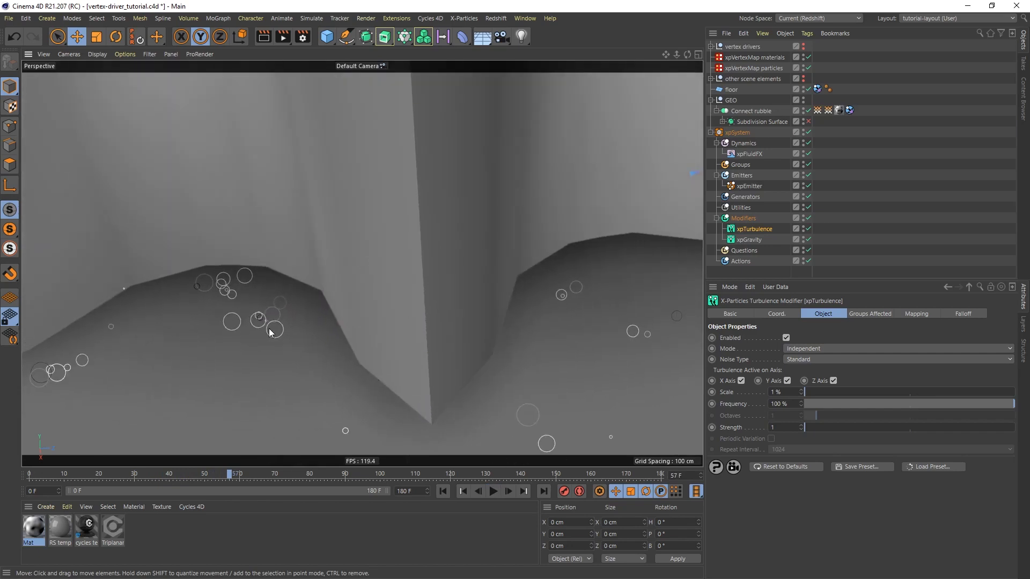
Add an xpPushApart modifier to the particle system with its distance mode set to Use Particle Radius
{"action": "left_click", "coordinate": [745, 219]}
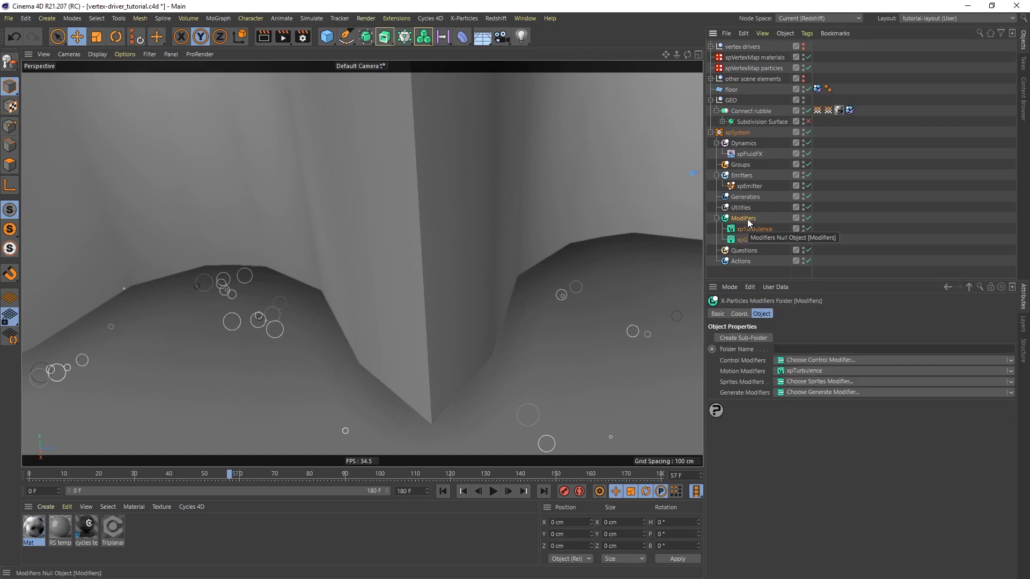
{"action": "left_click", "coordinate": [799, 370]}
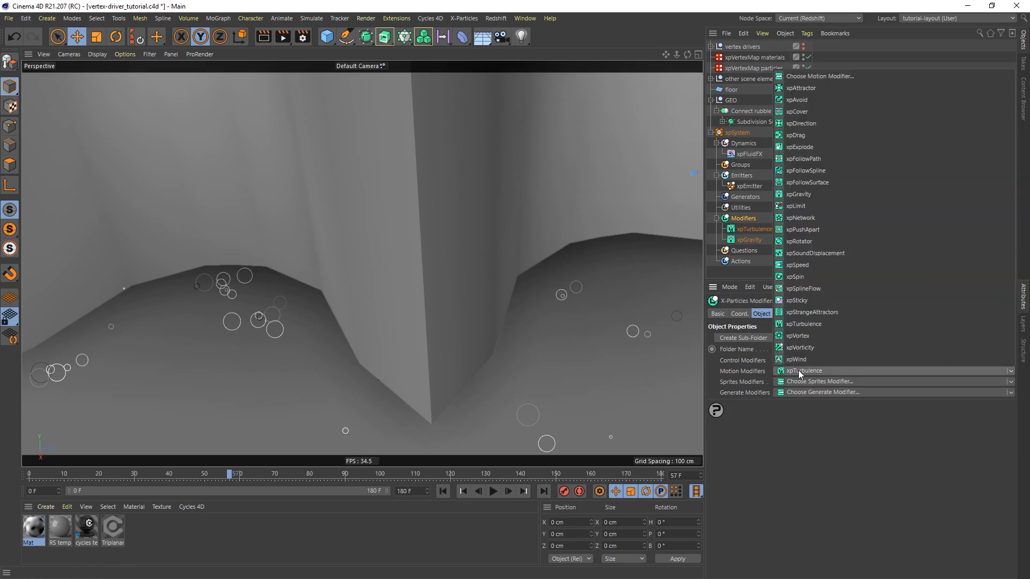
{"action": "left_click", "coordinate": [804, 229]}
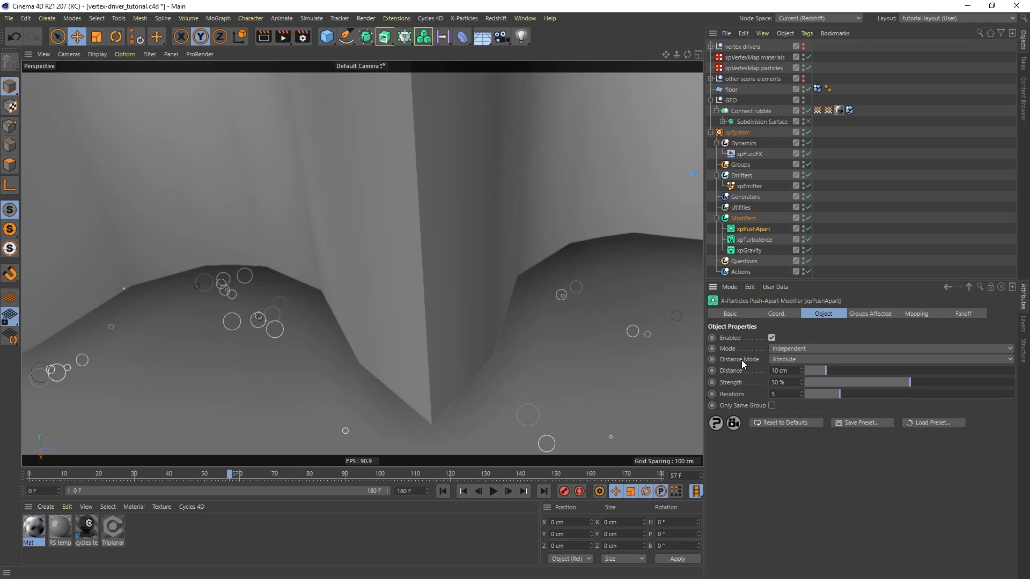
{"action": "left_click", "coordinate": [800, 359]}
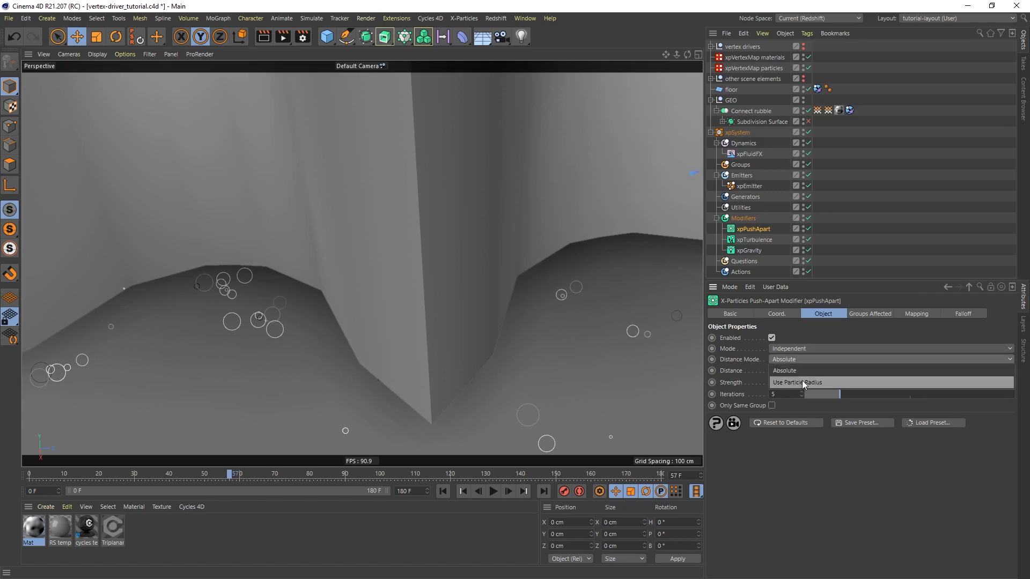
{"action": "left_click", "coordinate": [803, 383]}
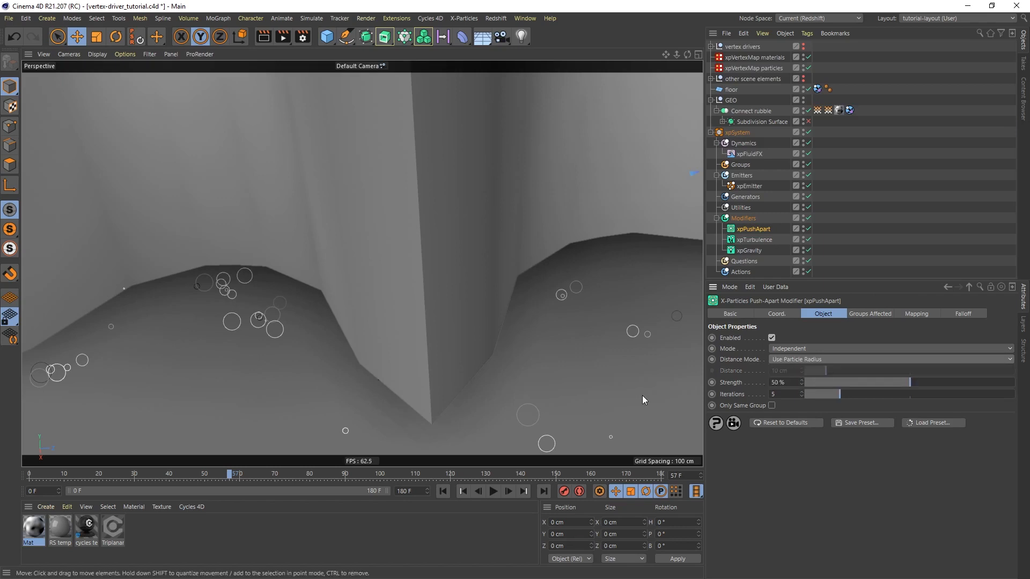
Play the animation from the start to about frame 60 and check the particle spacing around the leftmost gear's teeth
{"action": "left_click", "coordinate": [443, 492]}
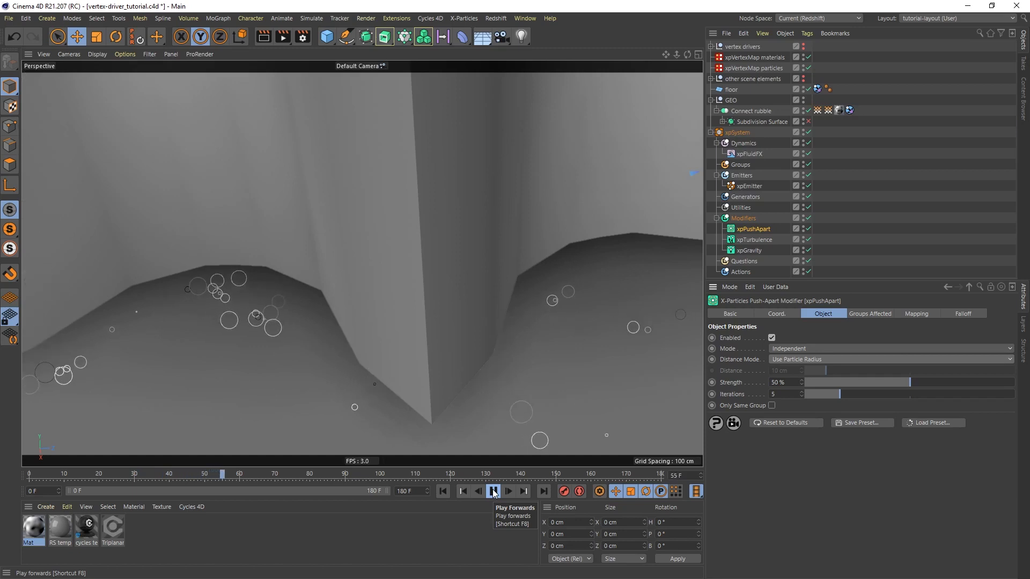
{"action": "left_click", "coordinate": [494, 491]}
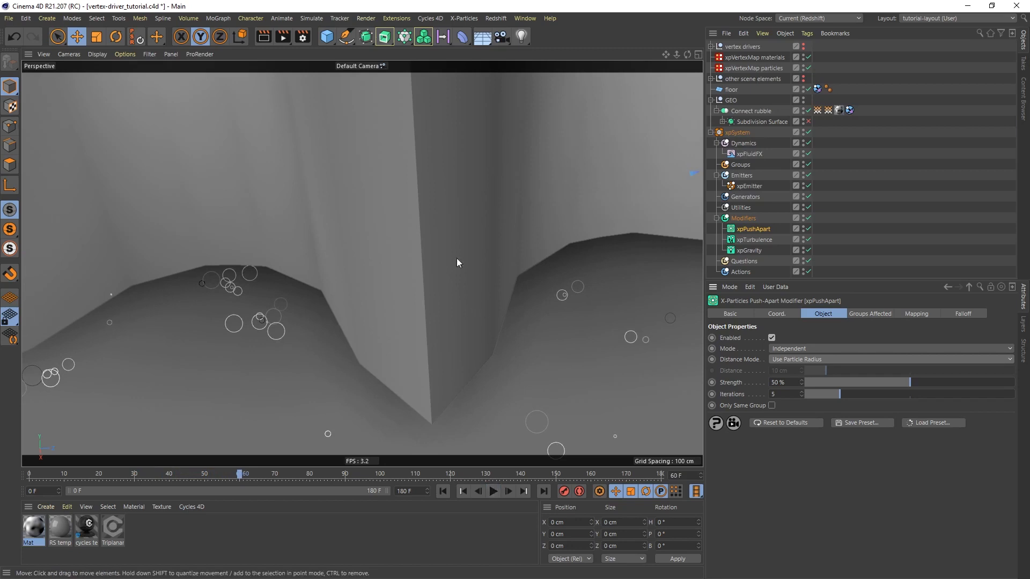
{"action": "left_click_drag", "start_coordinate": [427, 172], "coordinate": [404, 287], "text": "alt"}
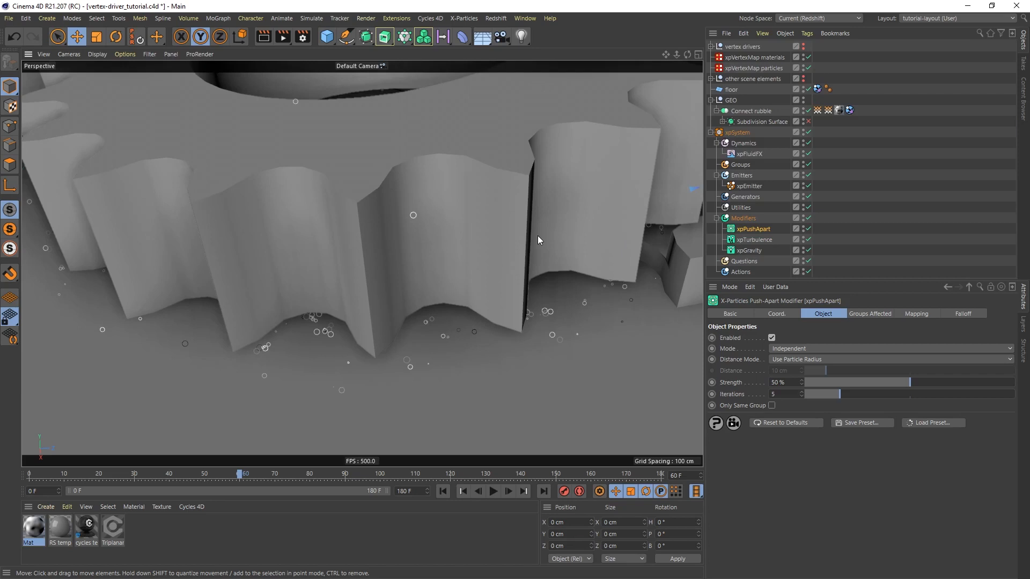
Add an xpScale modifier to the particle system with the operation Change Value Over Time (Relative)
{"action": "left_click", "coordinate": [748, 218]}
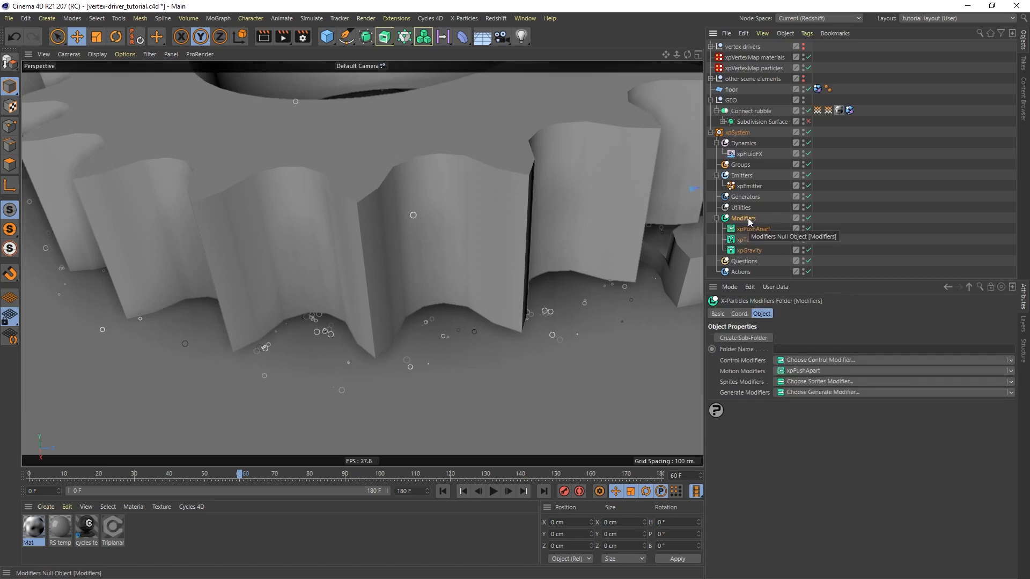
{"action": "left_click", "coordinate": [802, 359]}
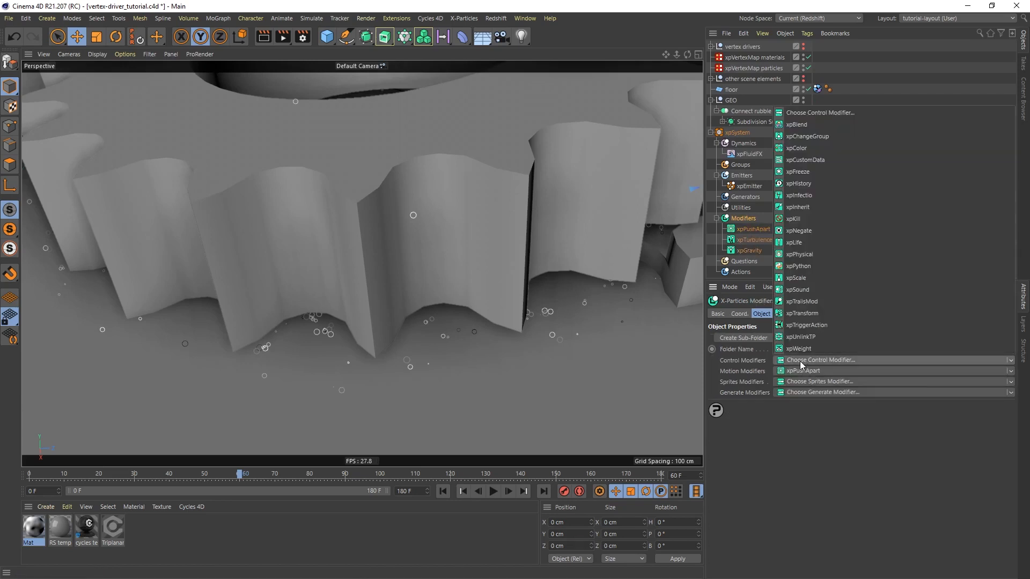
{"action": "left_click", "coordinate": [811, 278]}
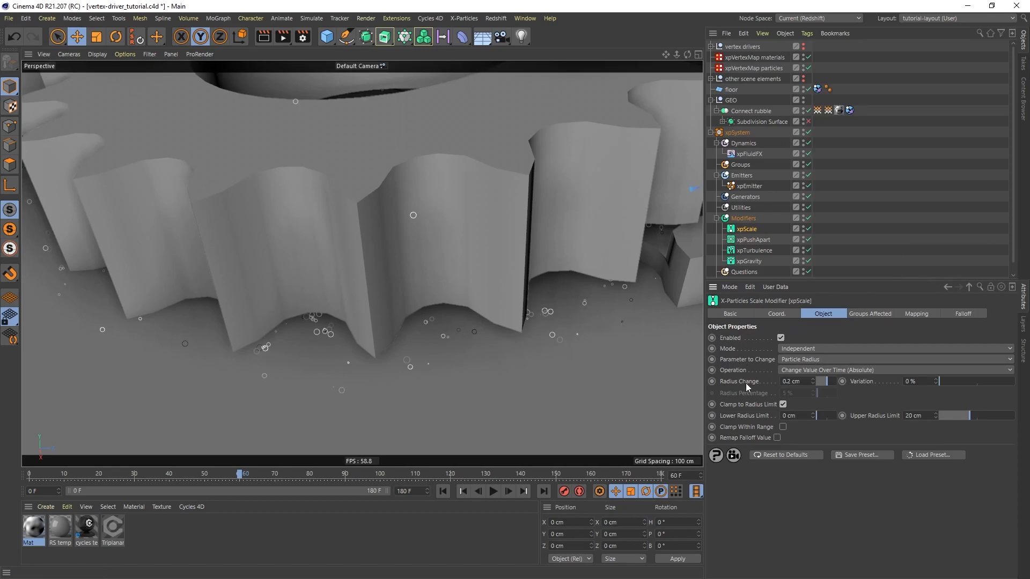
{"action": "left_click", "coordinate": [809, 369]}
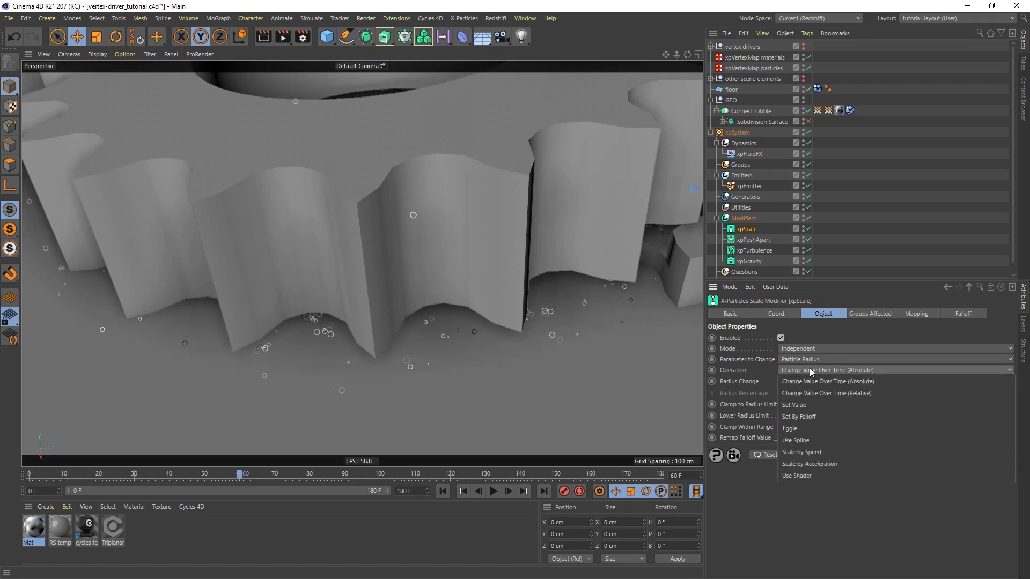
{"action": "left_click", "coordinate": [858, 393]}
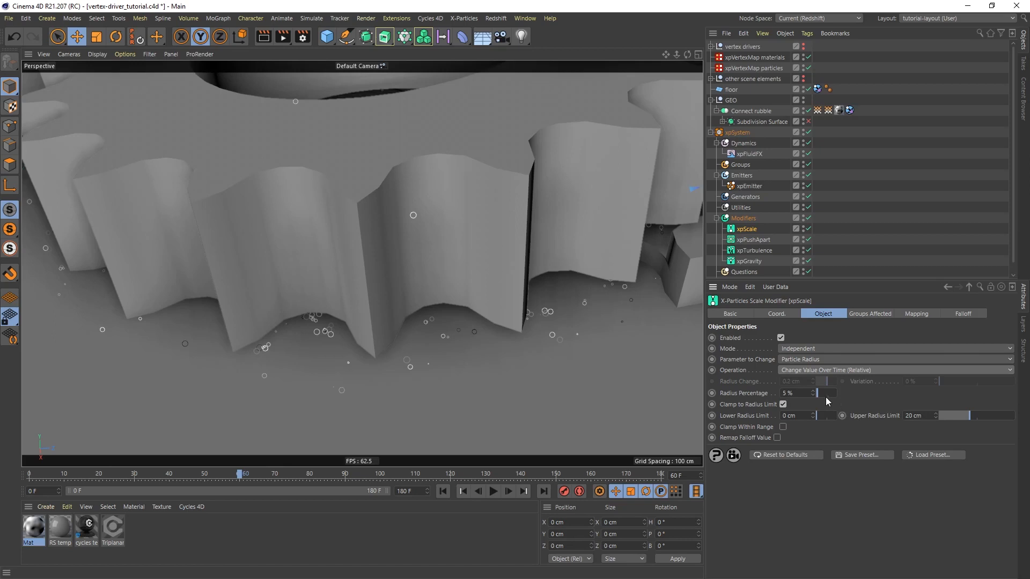
Set the xpScale radius percentage to -1.35% and turn off clamping to the radius limit
{"action": "left_click_drag", "start_coordinate": [798, 393], "coordinate": [770, 399]}
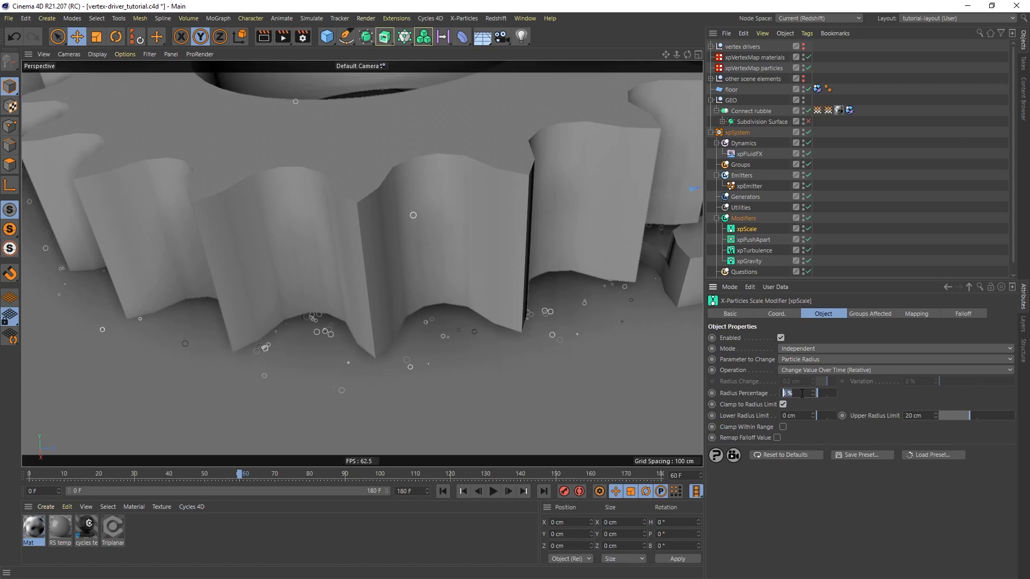
{"action": "type", "text": "-1.35"}
{"action": "key", "text": "Return"}
{"action": "left_click", "coordinate": [782, 405]}
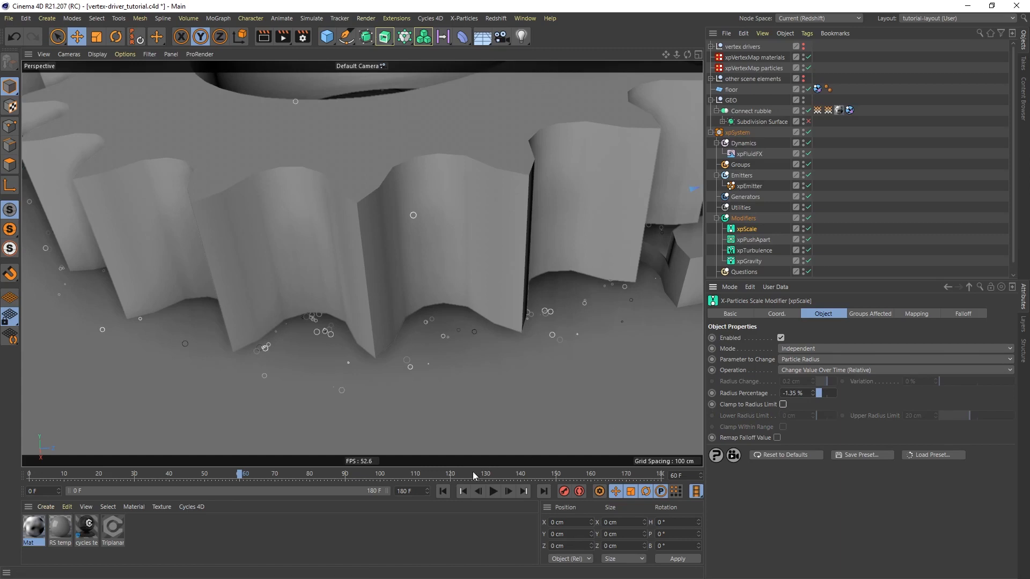
Replay the animation from the start to about frame 67 and check the particle sizes around all the gears
{"action": "left_click", "coordinate": [443, 492]}
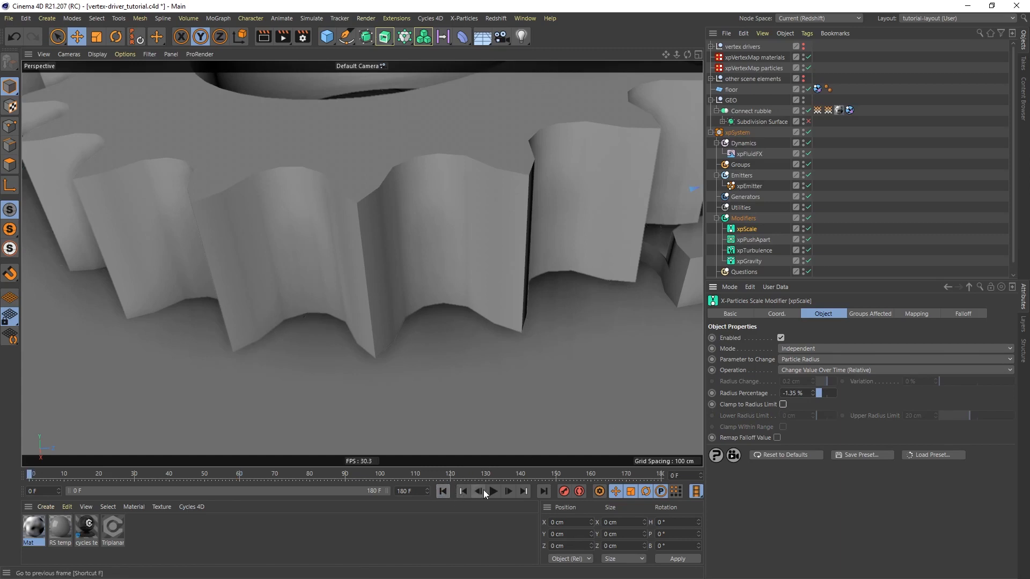
{"action": "left_click", "coordinate": [494, 492]}
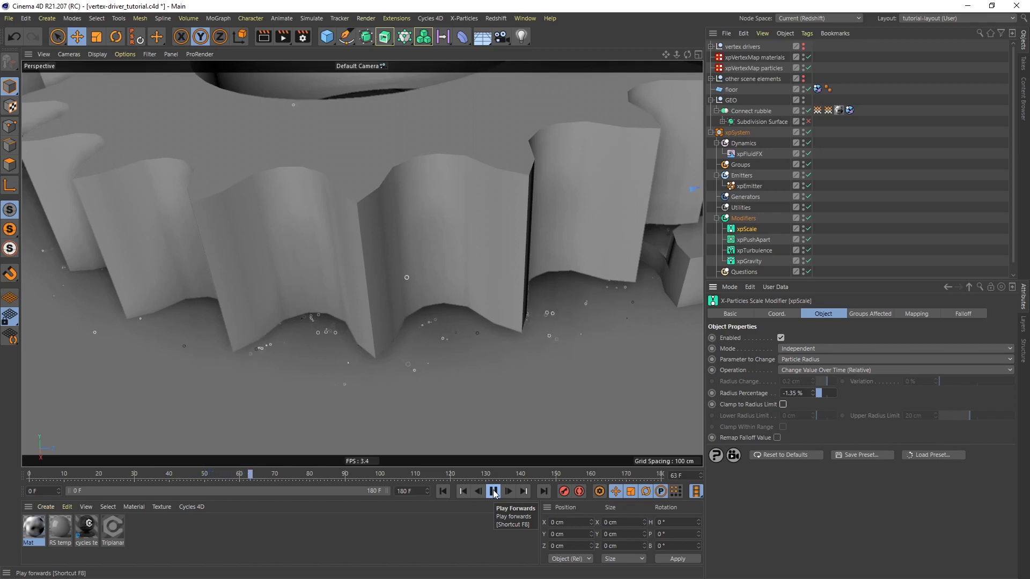
{"action": "left_click", "coordinate": [494, 492]}
{"action": "scroll", "coordinate": [435, 194], "scroll_direction": "down", "scroll_amount": 5}
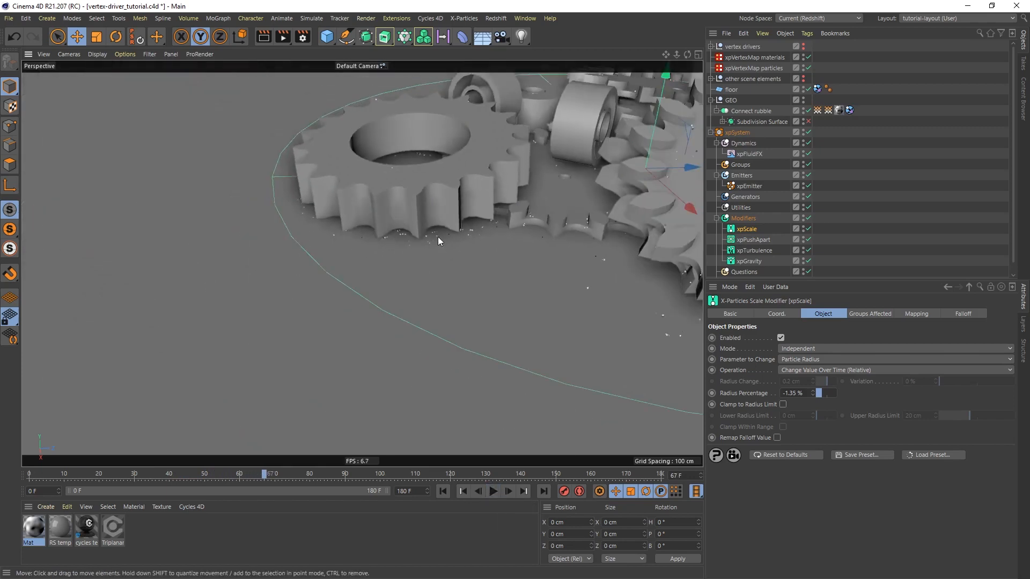
{"action": "middle_click_drag", "start_coordinate": [473, 193], "coordinate": [362, 228], "text": "alt"}
{"action": "mouse_move", "coordinate": [453, 243]}
{"action": "left_mouse_down", "text": "alt"}
{"action": "mouse_move", "coordinate": [530, 216]}
{"action": "mouse_move", "coordinate": [540, 196]}
{"action": "mouse_move", "coordinate": [584, 204]}
{"action": "mouse_move", "coordinate": [468, 237]}
{"action": "left_mouse_up", "text": "alt"}
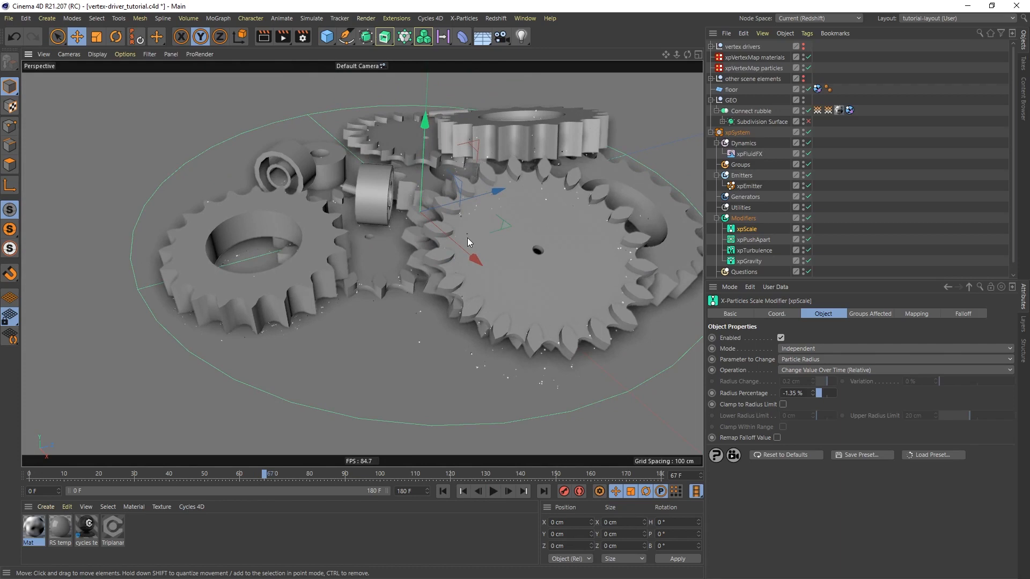
Set the xpEmitter's editor display to Dots
{"action": "left_click", "coordinate": [748, 186]}
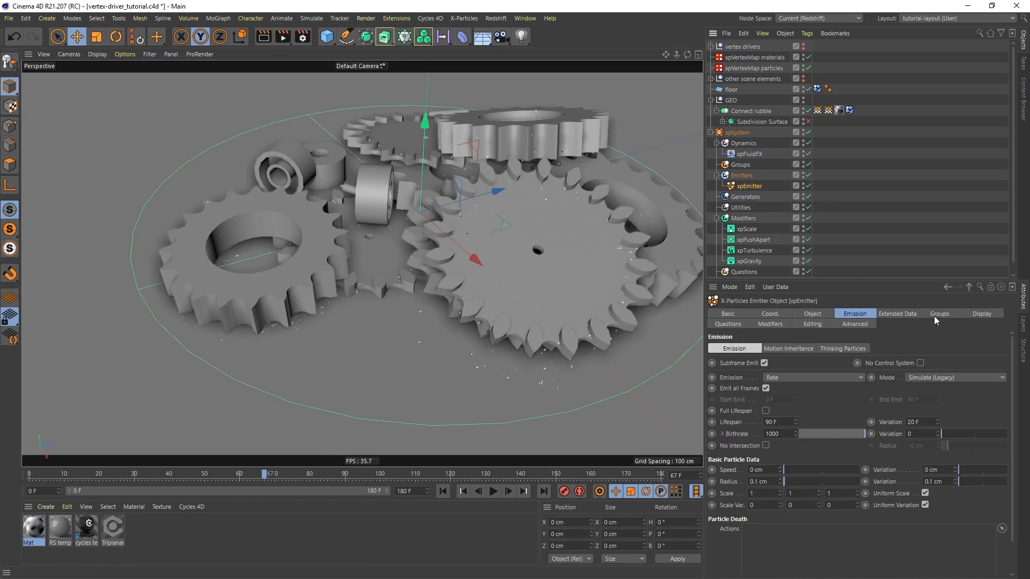
{"action": "left_click", "coordinate": [979, 315]}
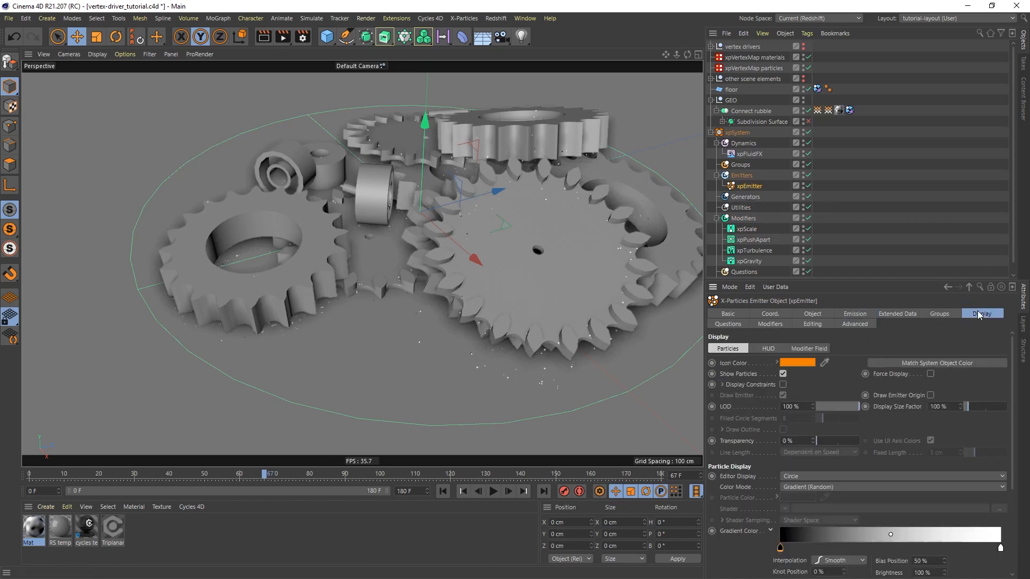
{"action": "left_click", "coordinate": [807, 478]}
{"action": "left_click", "coordinate": [799, 277]}
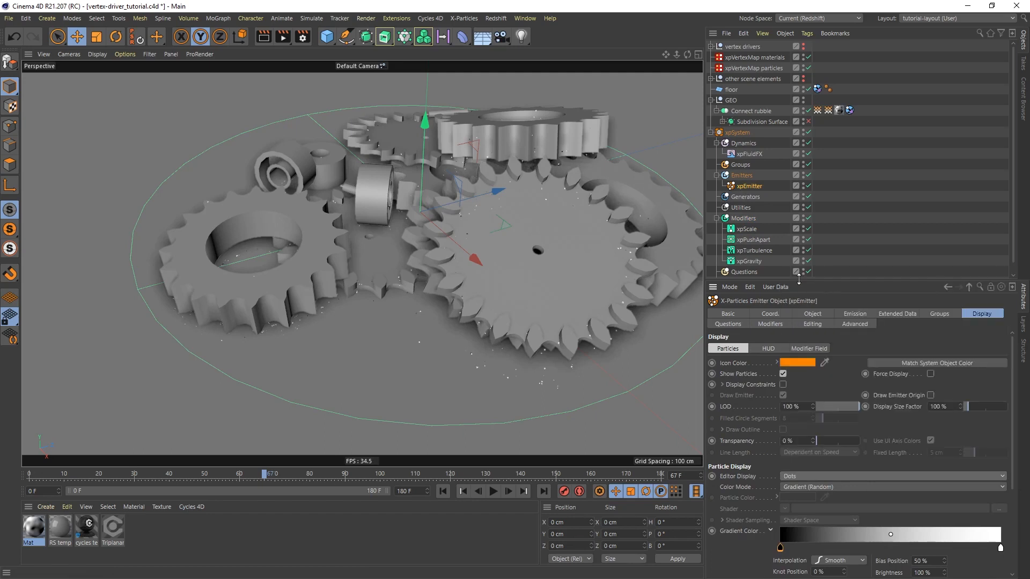
Raise the xpEmitter's birthrate to 40000
{"action": "left_click", "coordinate": [855, 315]}
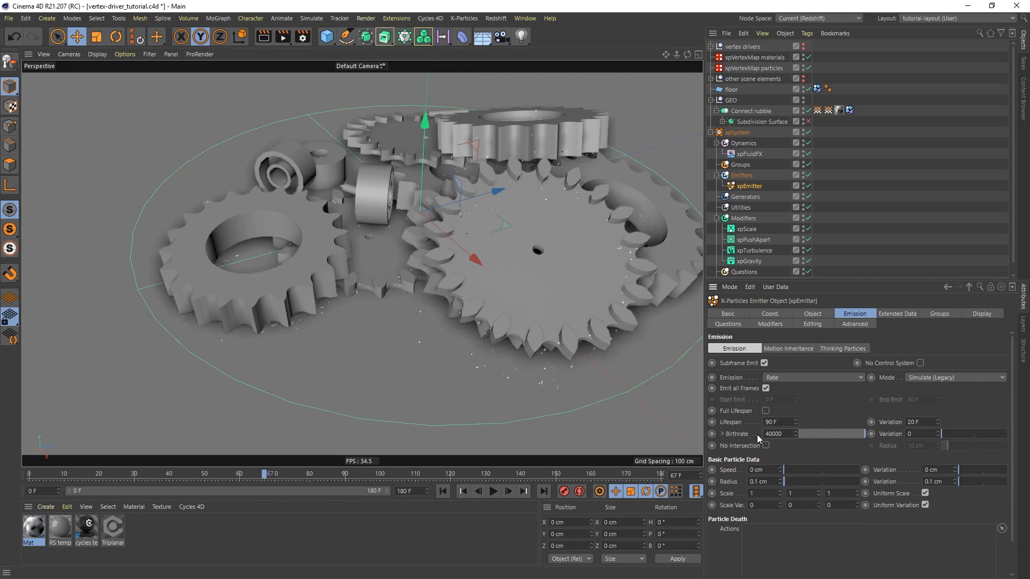
{"action": "type", "text": "0"}
{"action": "key", "text": "Return"}
Return to frame 0 and add an xpCache object that stores its files in D:\x-particles-caches
{"action": "left_click", "coordinate": [443, 492]}
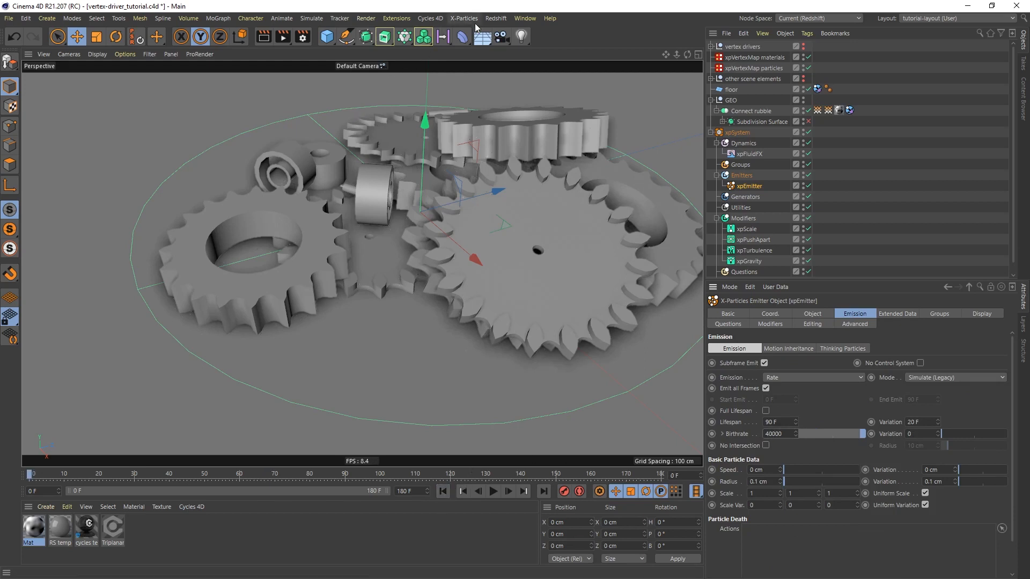
{"action": "left_click", "coordinate": [469, 21]}
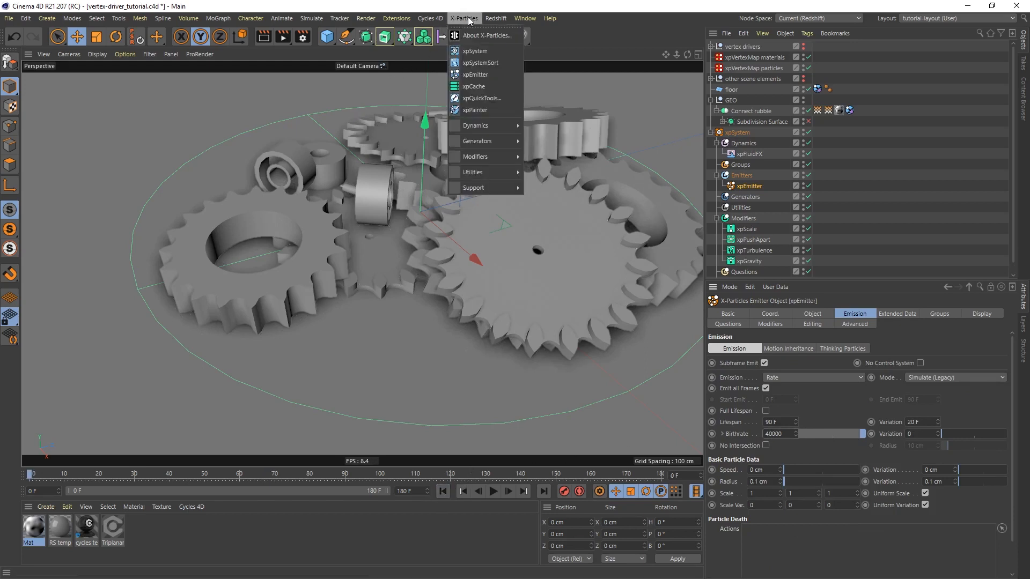
{"action": "left_click", "coordinate": [475, 86]}
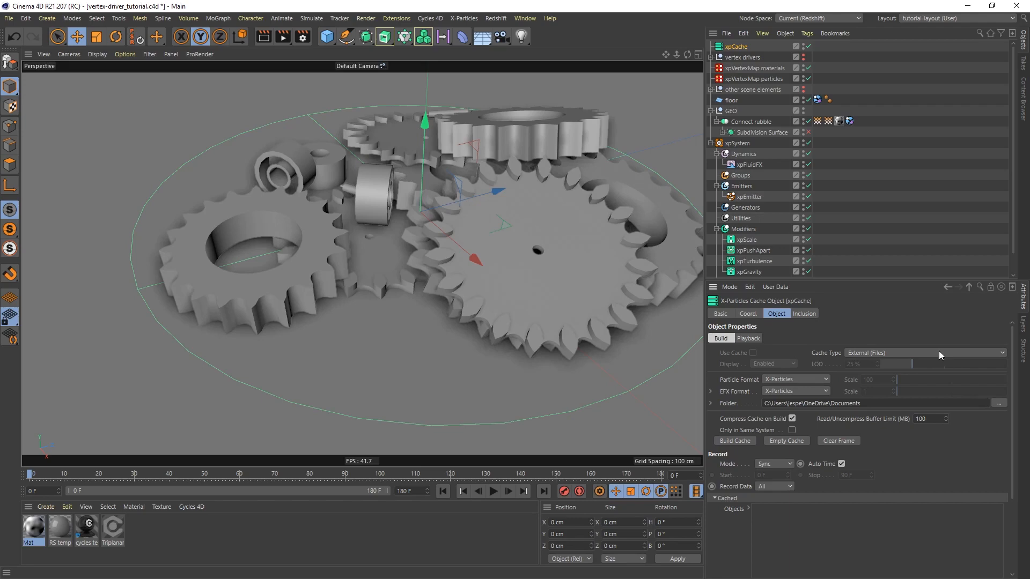
{"action": "left_click", "coordinate": [999, 403]}
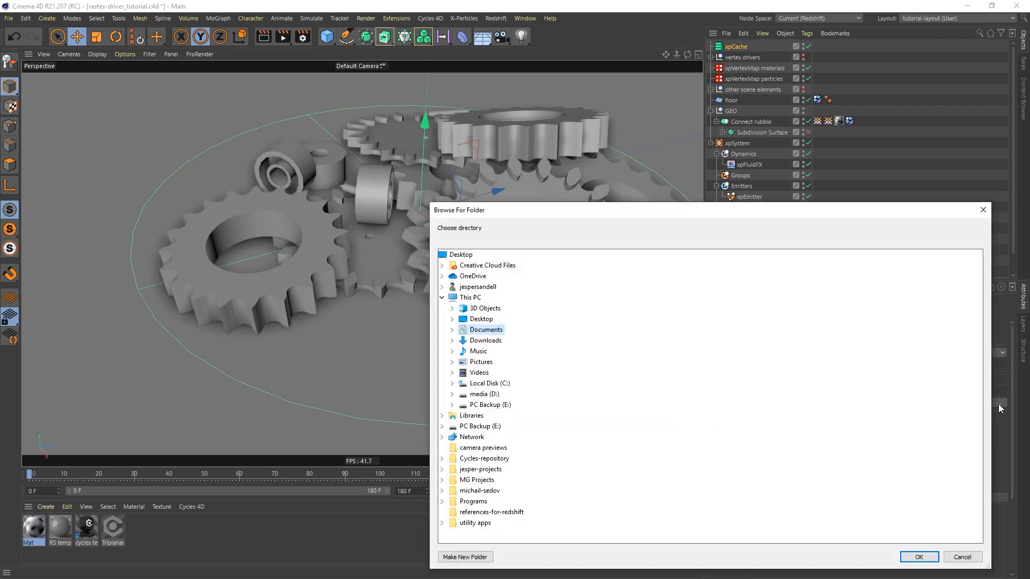
{"action": "double_click", "coordinate": [483, 394]}
{"action": "double_click", "coordinate": [473, 480]}
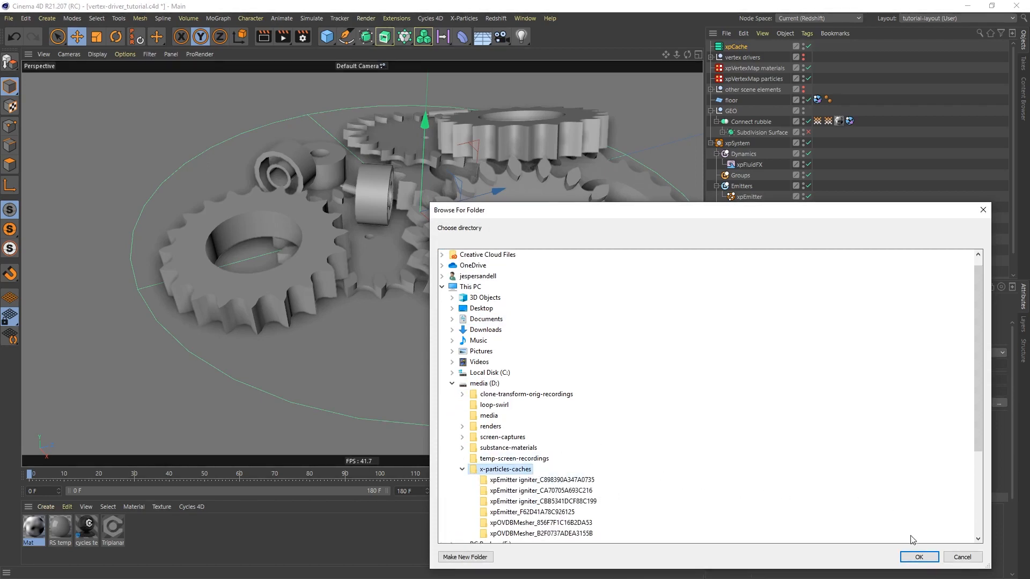
{"action": "left_click", "coordinate": [927, 558]}
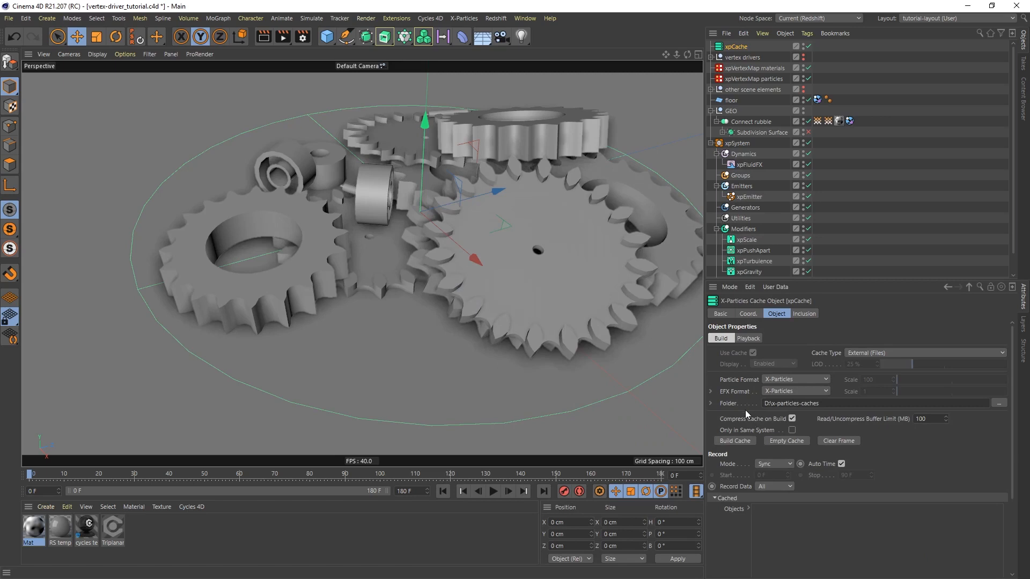
Build the particle cache and play the cached animation to about frame 85
{"action": "left_click", "coordinate": [735, 441]}
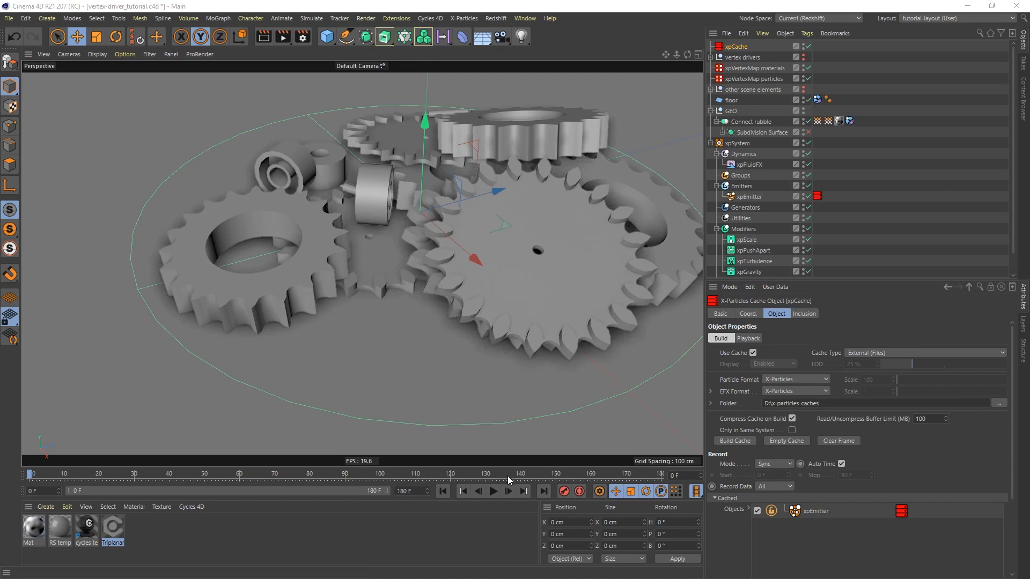
{"action": "left_click", "coordinate": [493, 492]}
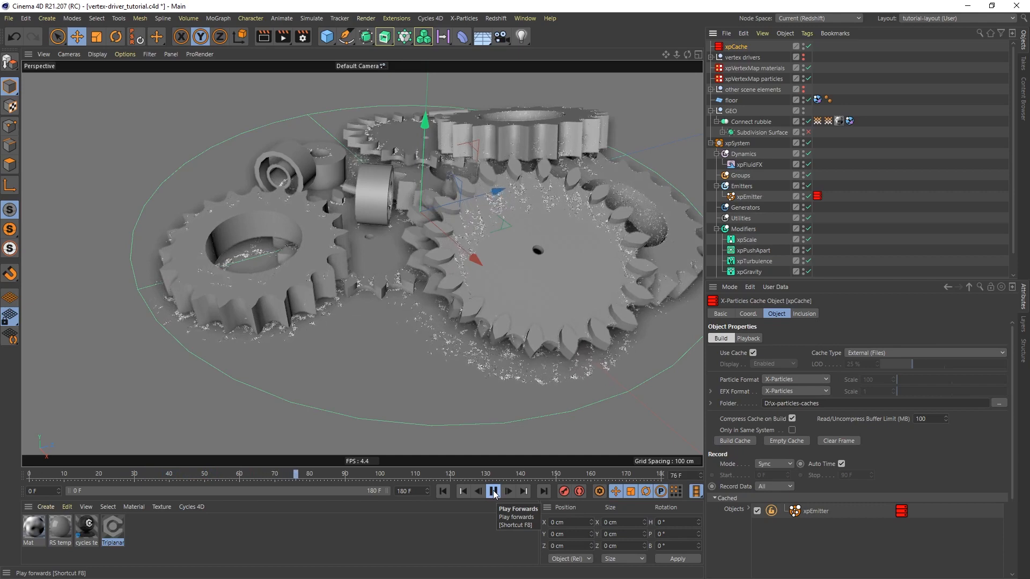
{"action": "left_click", "coordinate": [494, 492]}
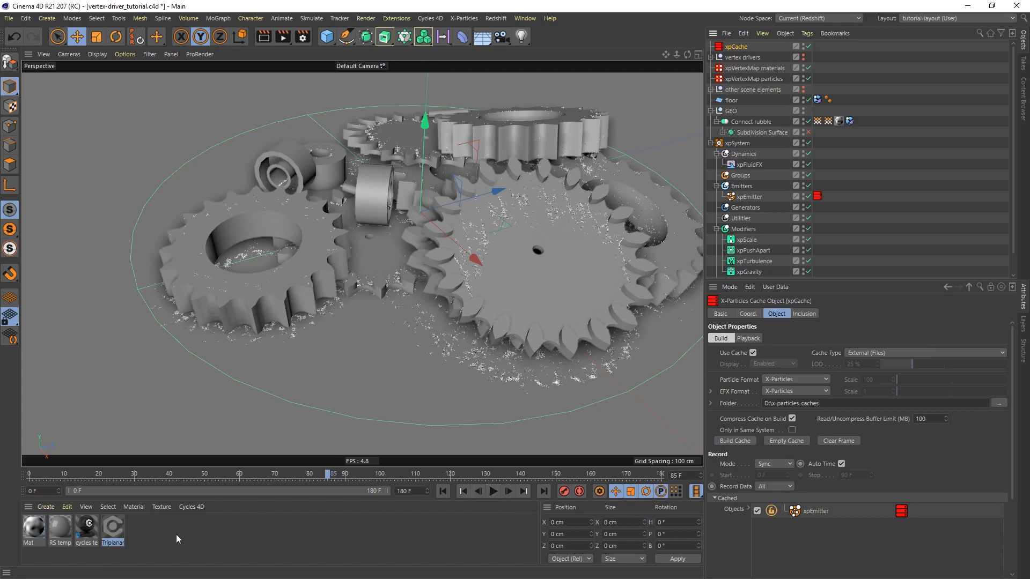
Open the Triplanar material's node graph and examine how the Mix Shader combines the materials
{"action": "left_click", "coordinate": [113, 529]}
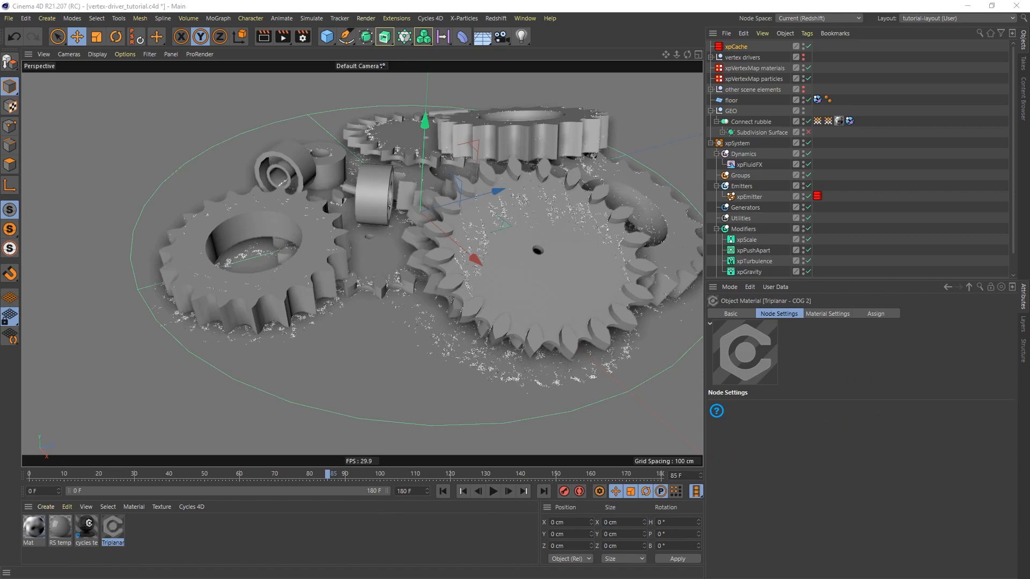
{"action": "left_click_drag", "start_coordinate": [1029, 110], "coordinate": [755, 26]}
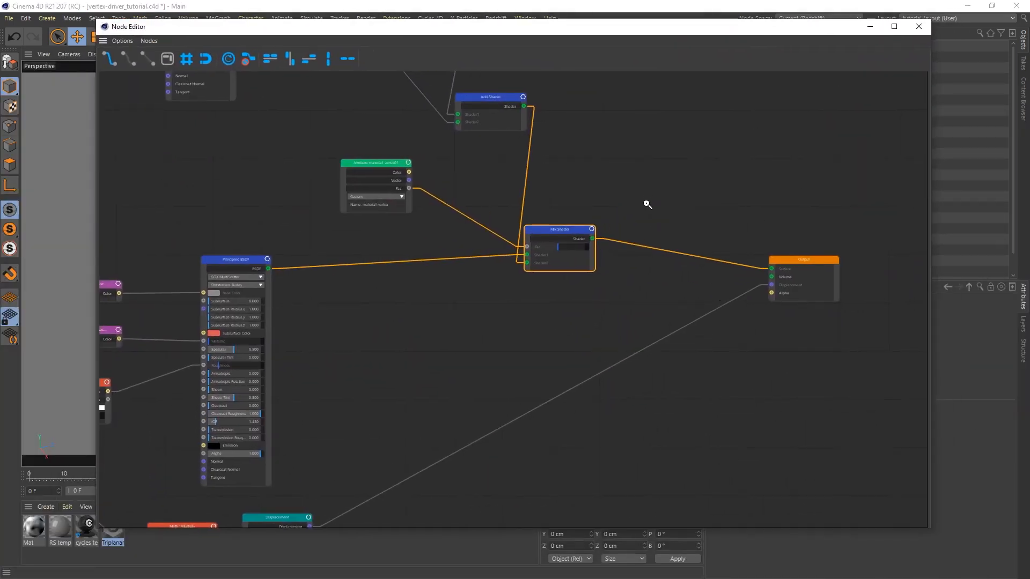
{"action": "scroll", "coordinate": [647, 201], "scroll_direction": "down", "scroll_amount": 3}
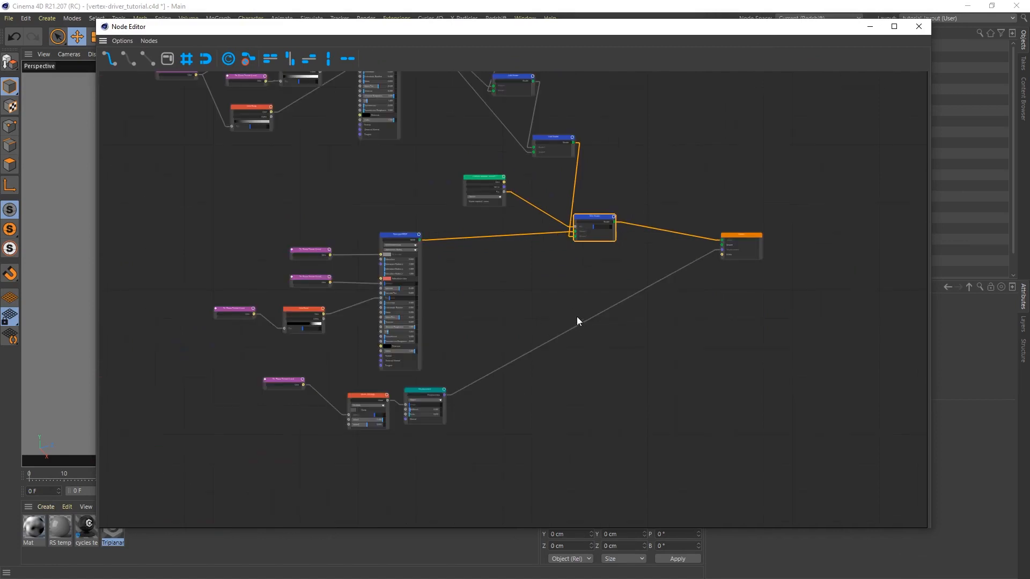
Examine the Attribute node driving the Mix Shader and the links into Output, and close the Triplanar node graph
{"action": "middle_click_drag", "start_coordinate": [577, 318], "coordinate": [603, 362]}
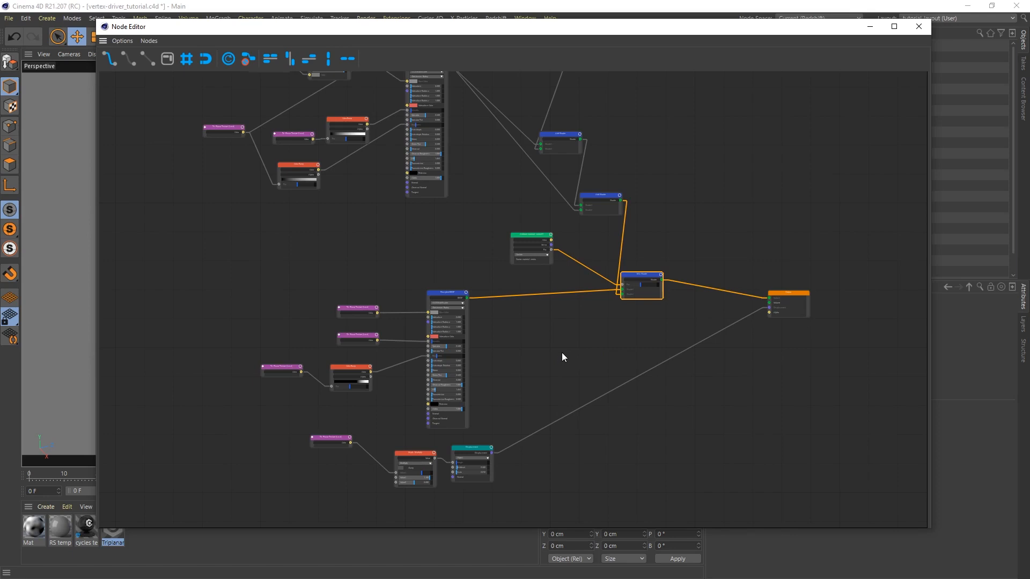
{"action": "scroll", "coordinate": [641, 276], "scroll_direction": "up", "scroll_amount": 4}
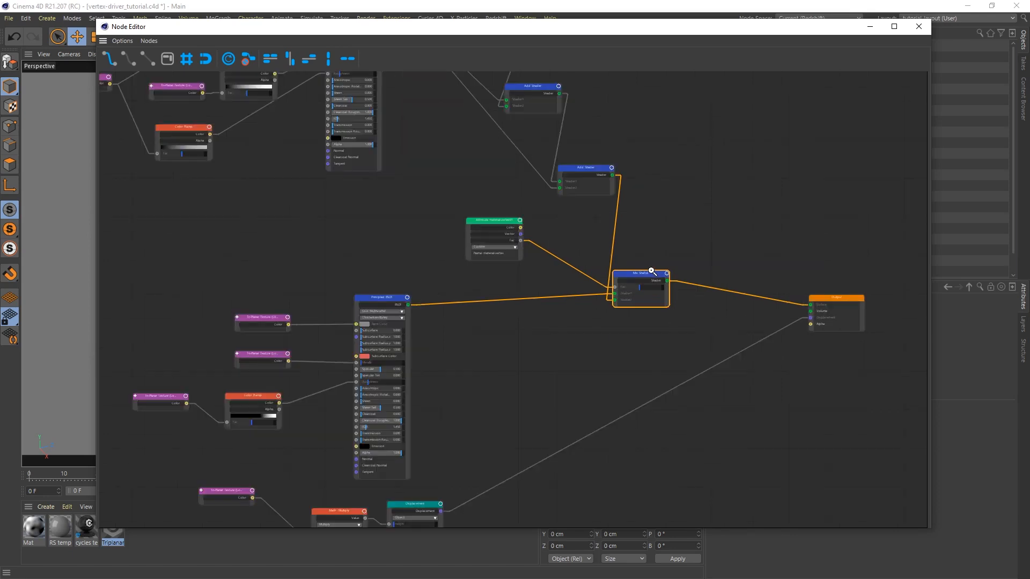
{"action": "middle_click_drag", "start_coordinate": [657, 331], "coordinate": [552, 324]}
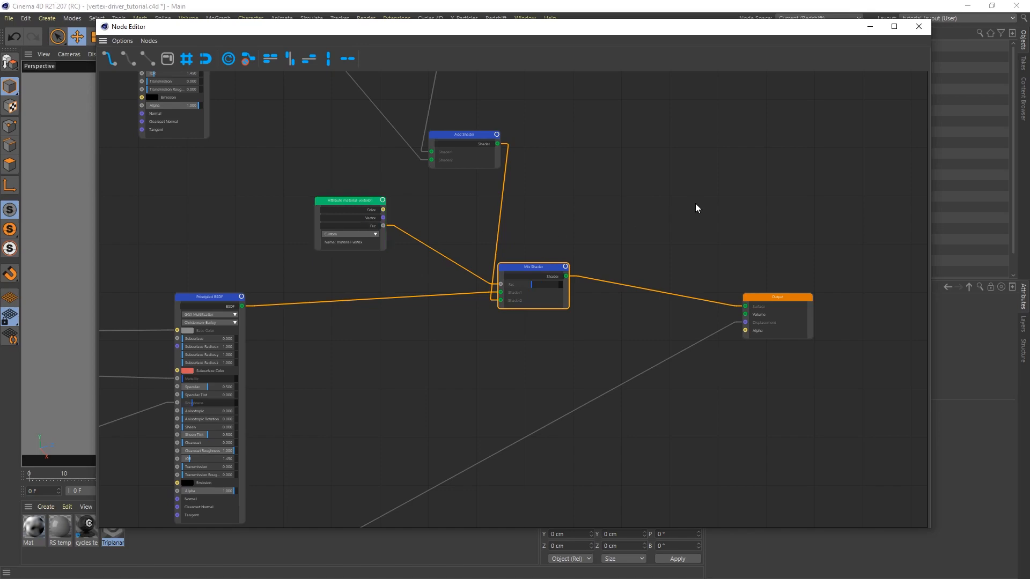
{"action": "left_click", "coordinate": [926, 28]}
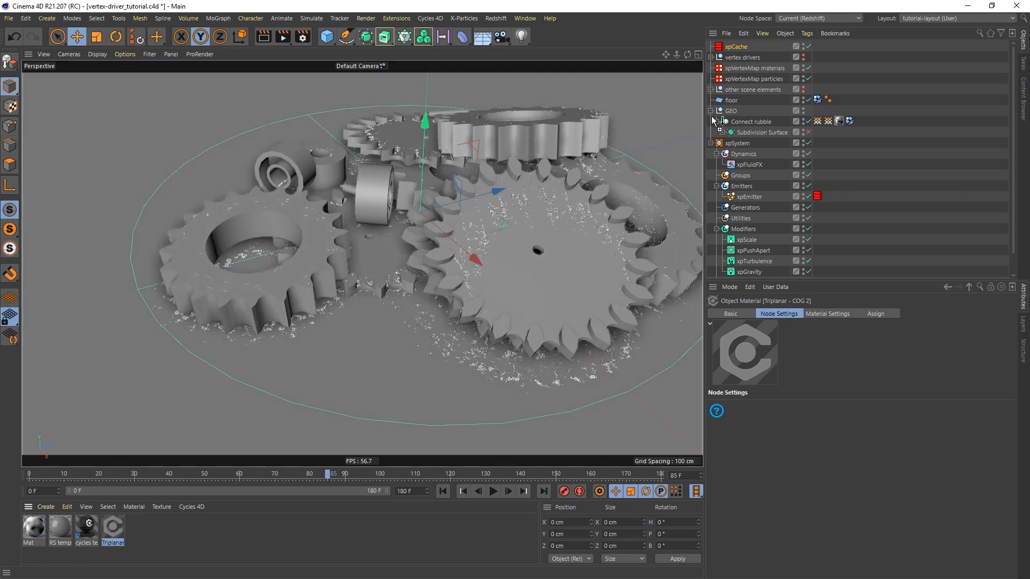
Assign the cycles temp floor material to the floor and expand the other scene elements and temp lighting groups
{"action": "left_click_drag", "start_coordinate": [735, 100], "coordinate": [735, 100]}
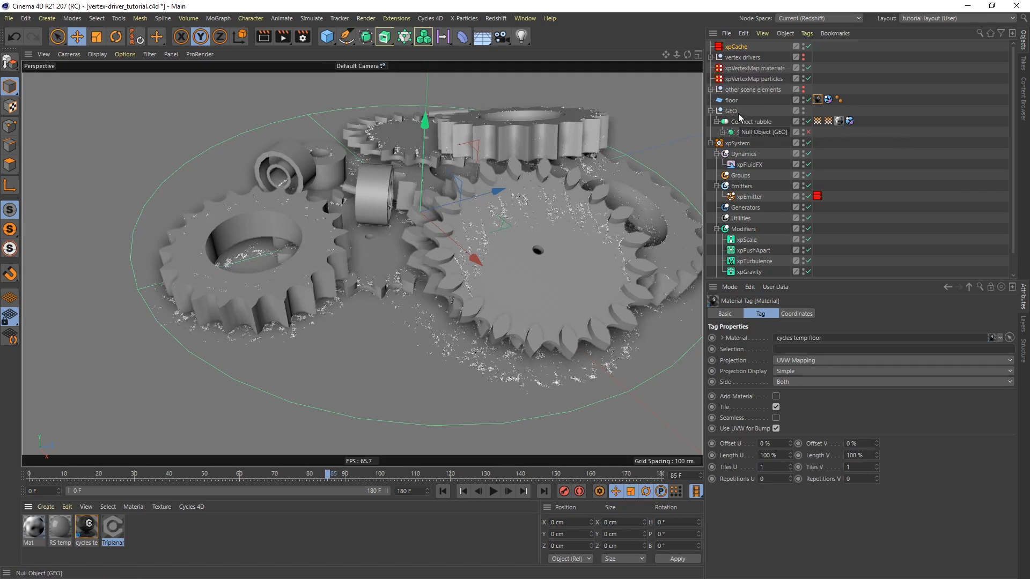
{"action": "left_click", "coordinate": [711, 90]}
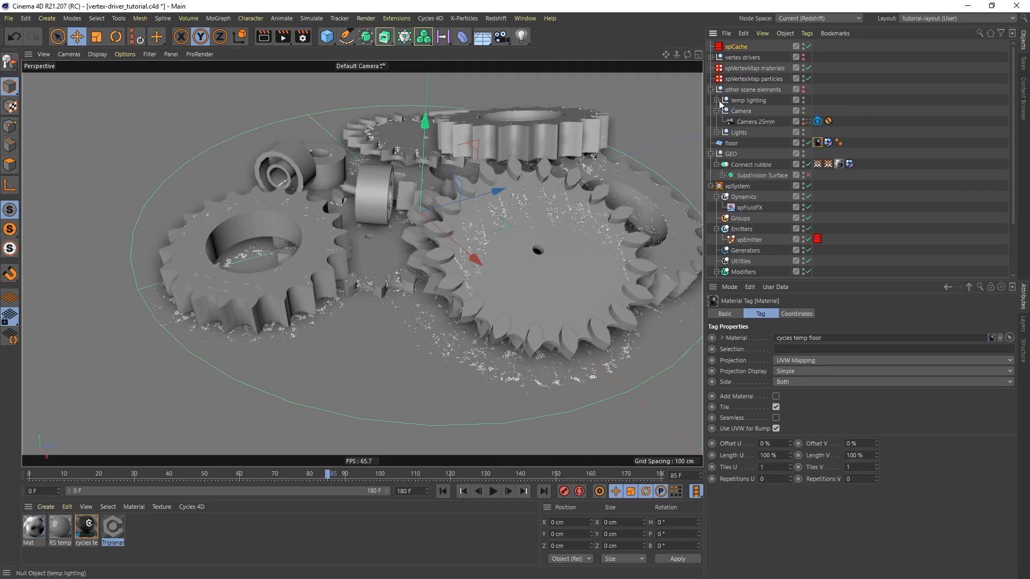
{"action": "left_click", "coordinate": [717, 101]}
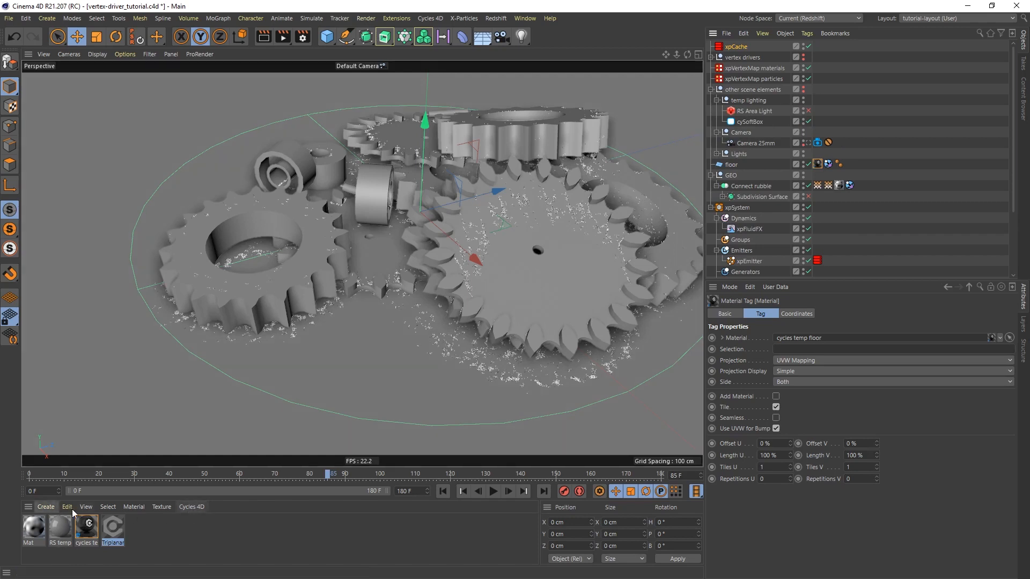
Create a Cycles 4D Object Material and spread out the Principled BSDF and Output nodes in its node graph
{"action": "left_click", "coordinate": [193, 507]}
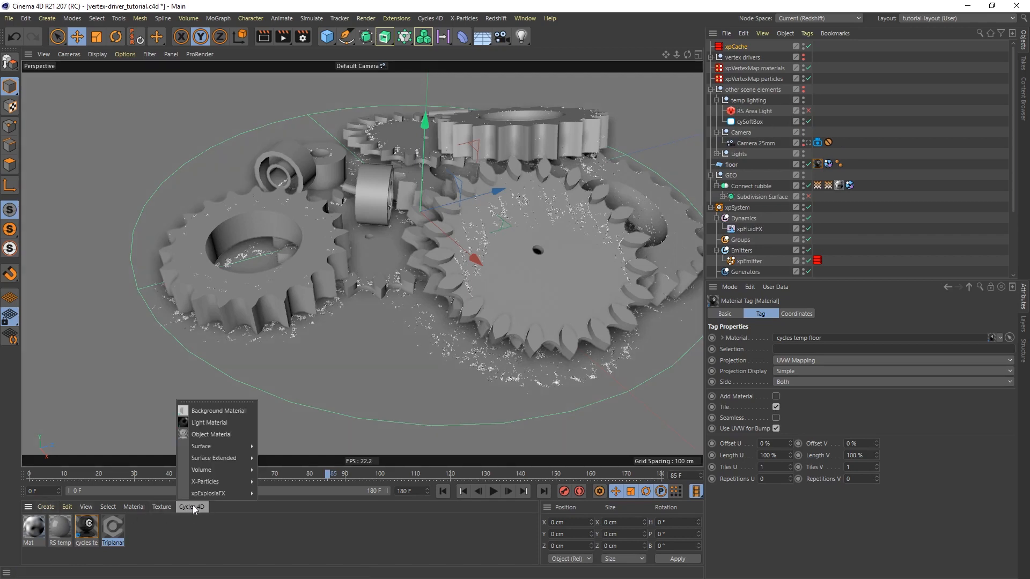
{"action": "left_click", "coordinate": [223, 437]}
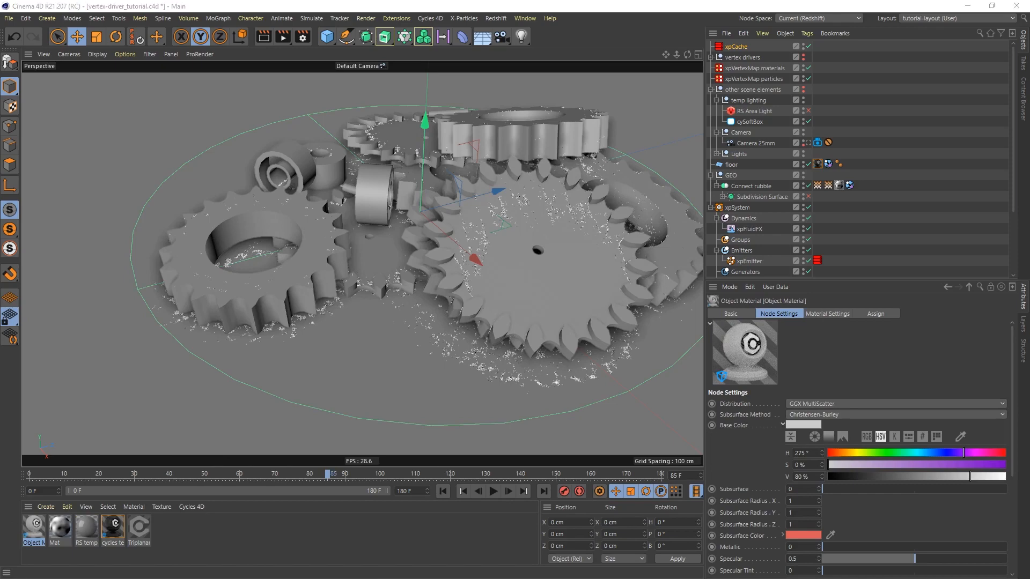
{"action": "left_click_drag", "start_coordinate": [1029, 85], "coordinate": [518, 54]}
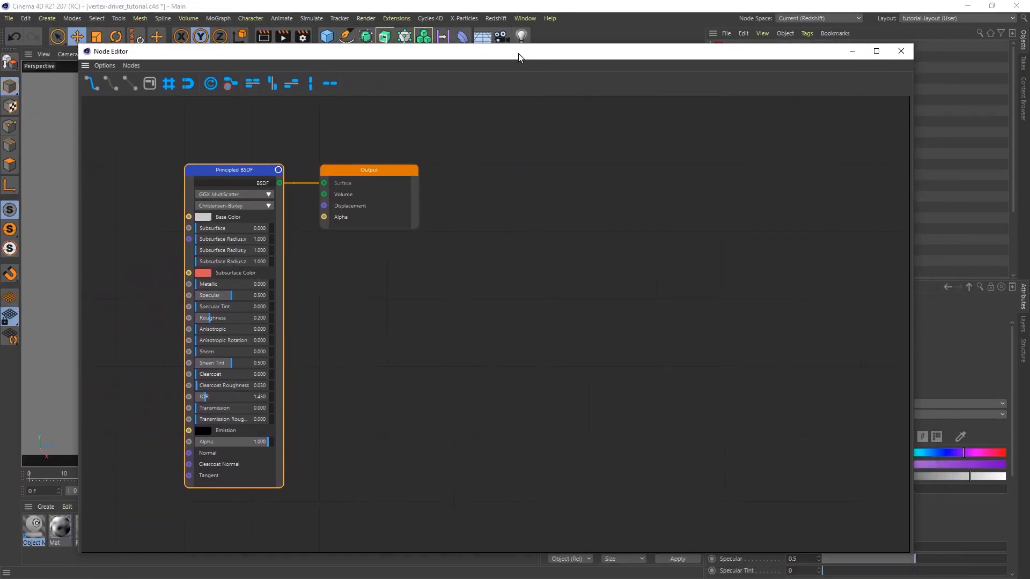
{"action": "left_click_drag", "start_coordinate": [388, 172], "coordinate": [805, 219]}
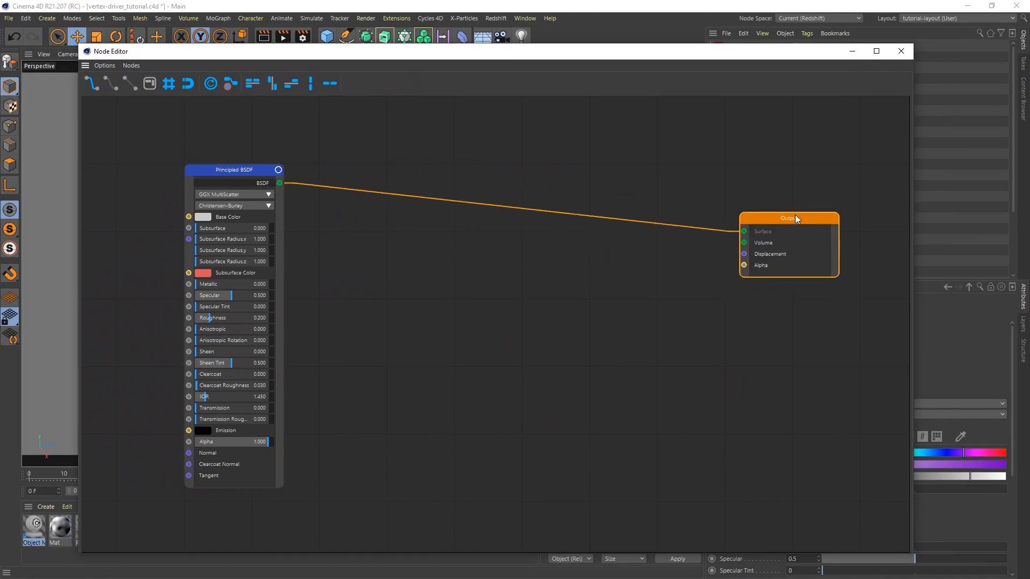
{"action": "left_click_drag", "start_coordinate": [239, 169], "coordinate": [569, 211]}
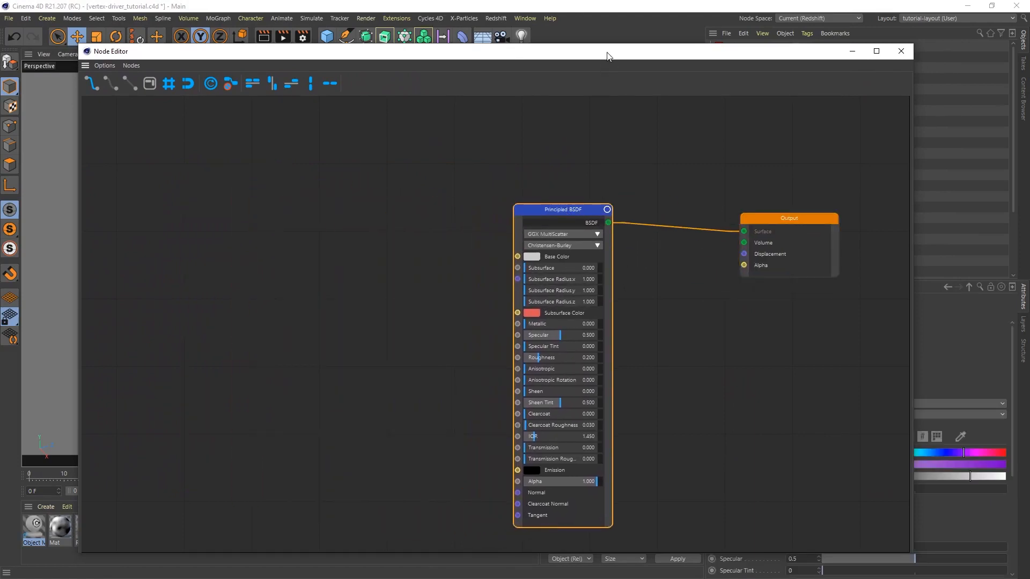
Set the Principled BSDF's base color to purple (H 275°, S 88%, V 95%) and make a green duplicate (H 105°, S 65%, V 64%)
{"action": "left_click_drag", "start_coordinate": [608, 56], "coordinate": [476, 28]}
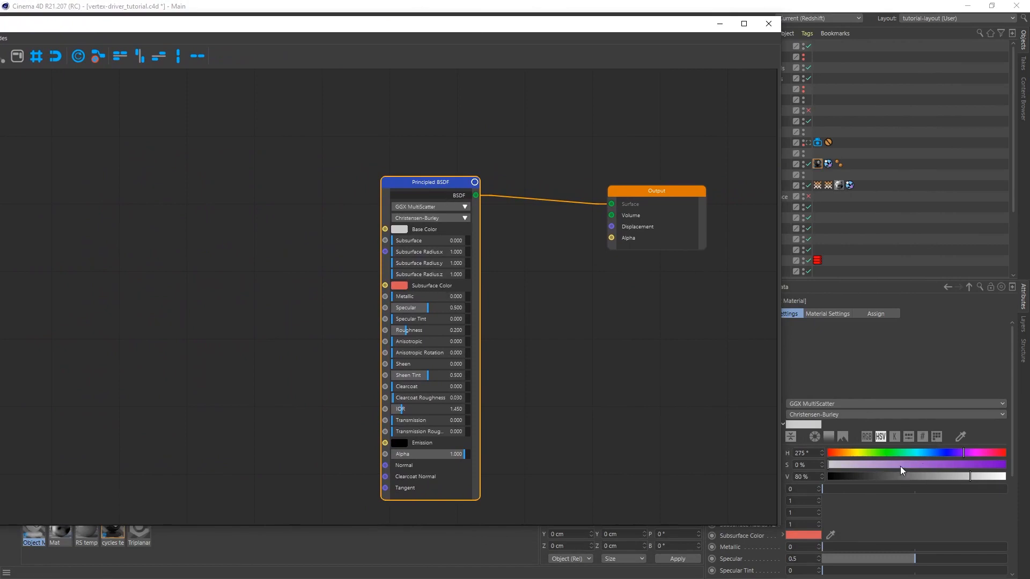
{"action": "left_click_drag", "start_coordinate": [947, 465], "coordinate": [998, 476]}
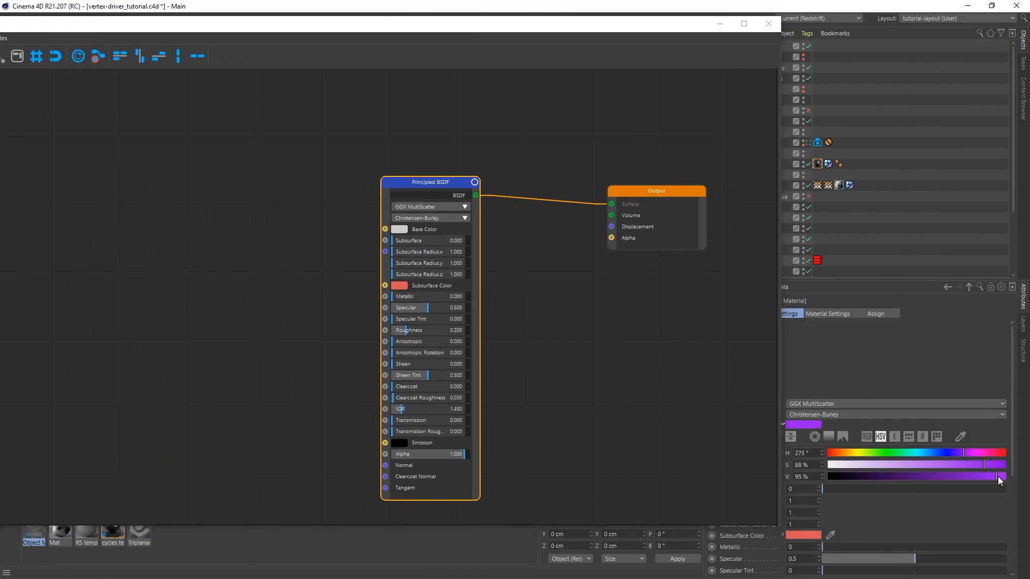
{"action": "left_click_drag", "start_coordinate": [425, 183], "coordinate": [275, 146]}
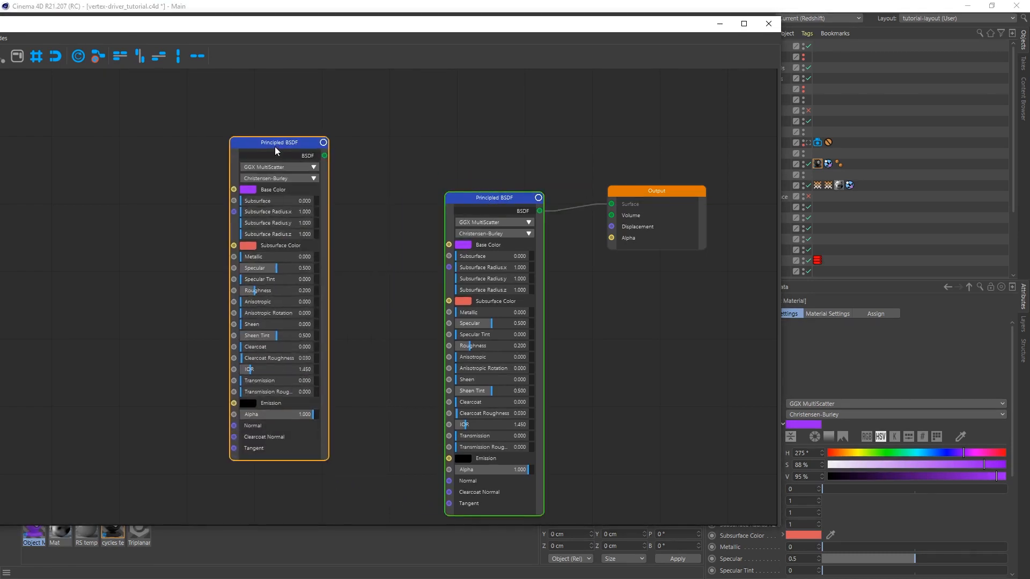
{"action": "left_click", "coordinate": [880, 452]}
{"action": "left_click", "coordinate": [944, 465]}
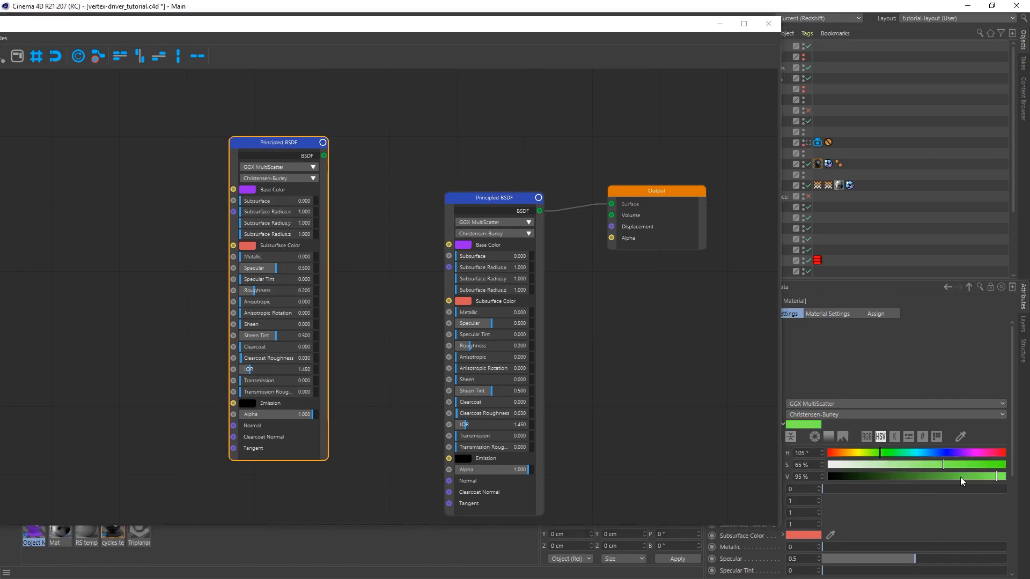
{"action": "left_click", "coordinate": [941, 476]}
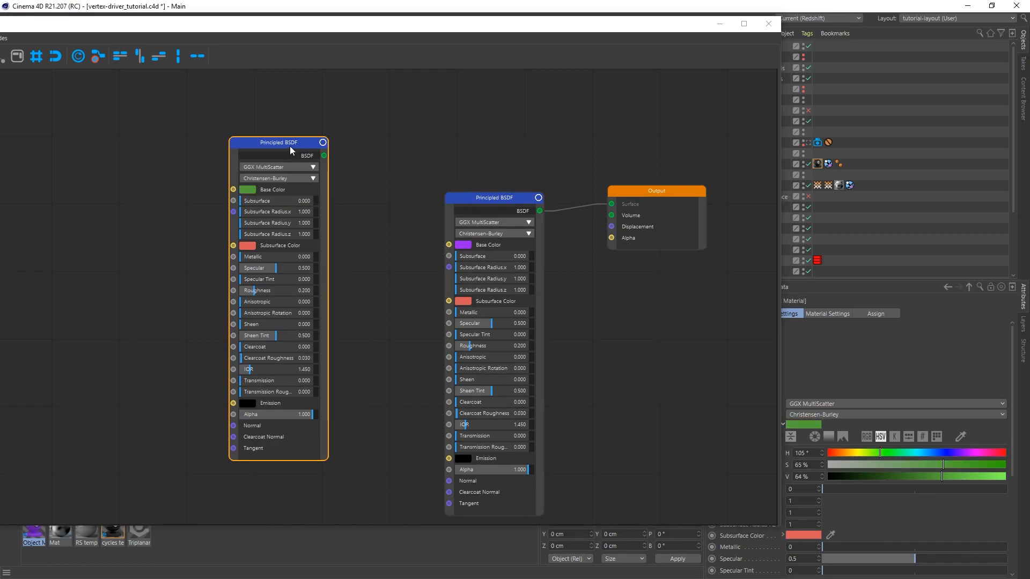
Move the two Principled BSDF nodes apart and add a Mix Shader node in the space above the purple one
{"action": "left_click_drag", "start_coordinate": [279, 140], "coordinate": [256, 95]}
{"action": "left_click_drag", "start_coordinate": [469, 200], "coordinate": [432, 254]}
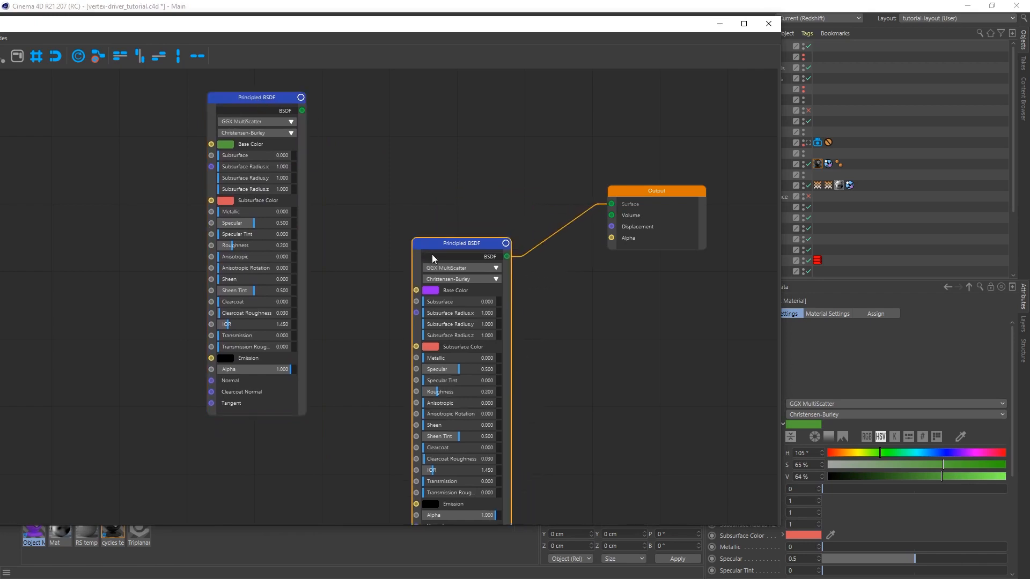
{"action": "right_click", "coordinate": [421, 140]}
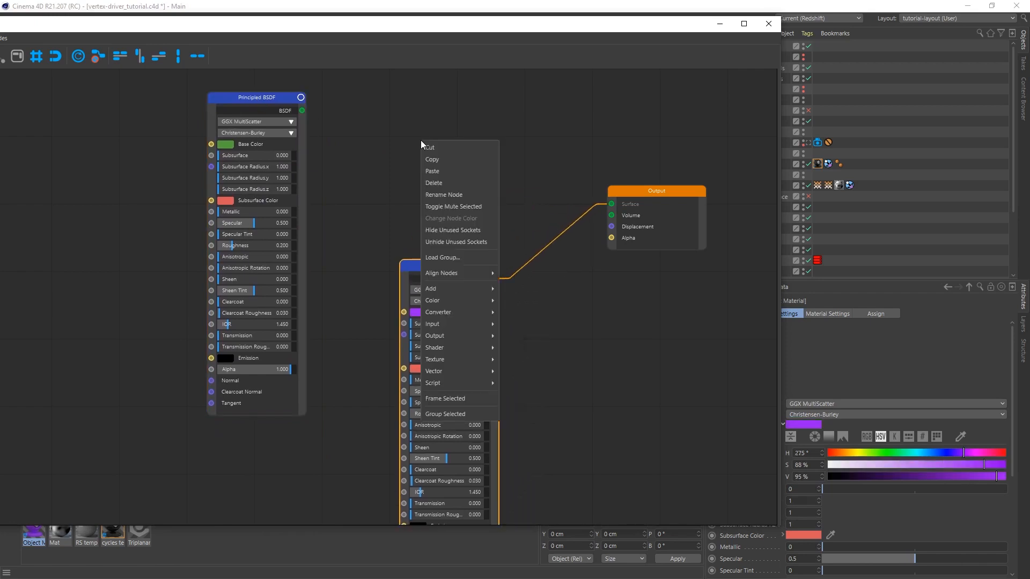
{"action": "mouse_move", "coordinate": [443, 350]}
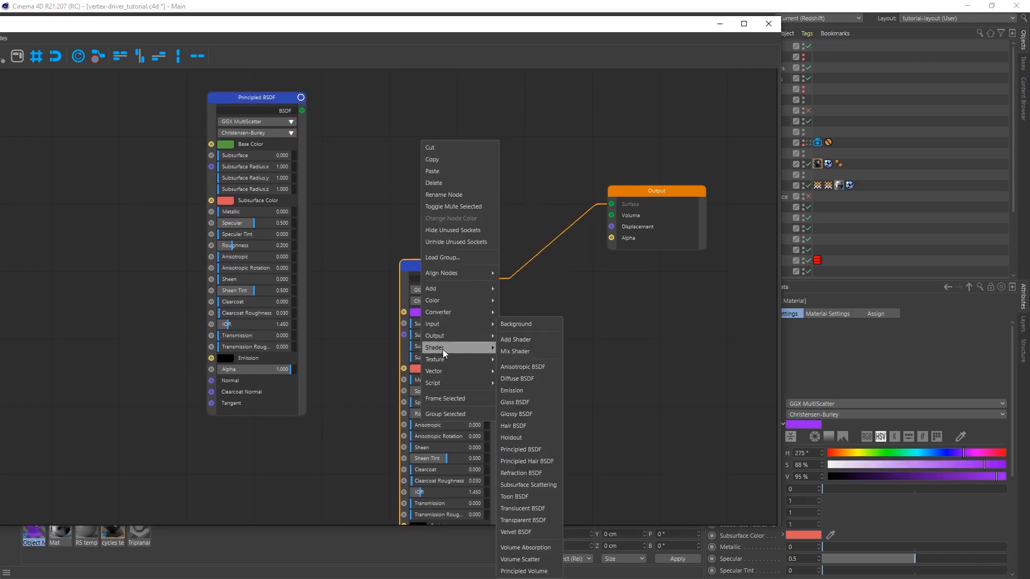
{"action": "left_click", "coordinate": [529, 351]}
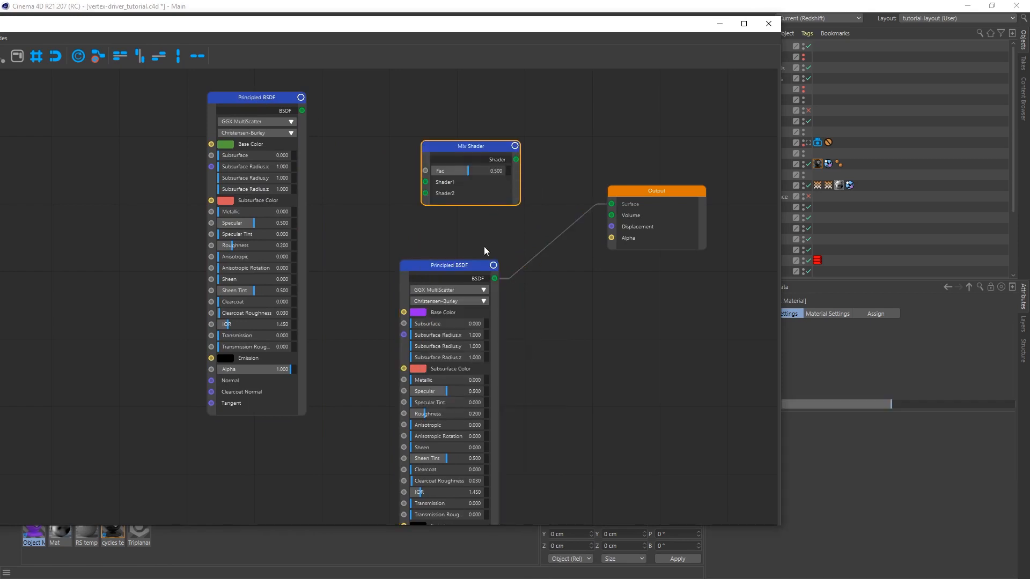
Connect the green BSDF to Shader1, the purple BSDF to Shader2 and the Mix Shader to Output's Surface, tidying the node layout
{"action": "left_click_drag", "start_coordinate": [495, 278], "coordinate": [425, 194]}
{"action": "left_click_drag", "start_coordinate": [303, 112], "coordinate": [425, 181]}
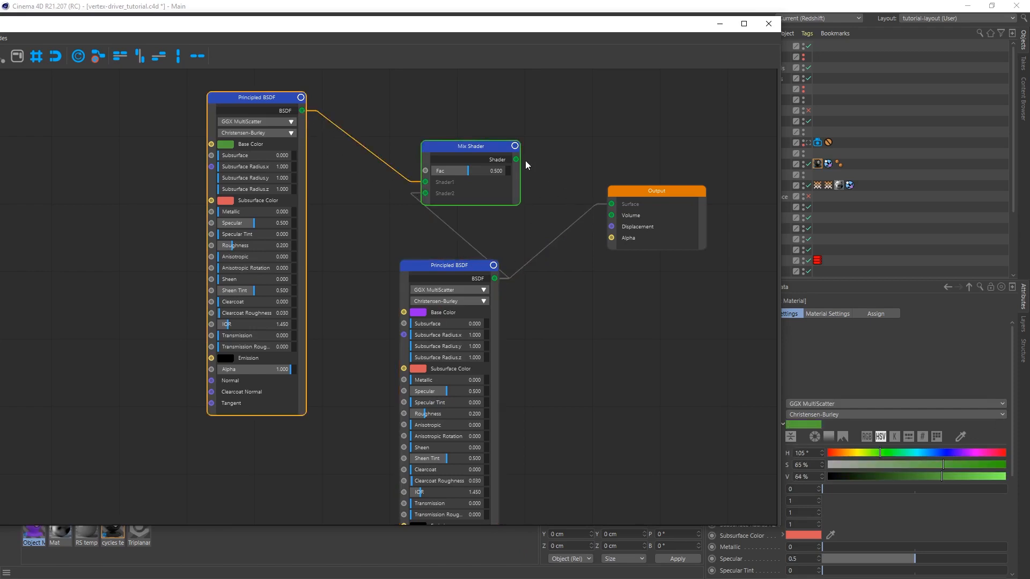
{"action": "left_click_drag", "start_coordinate": [516, 159], "coordinate": [610, 204]}
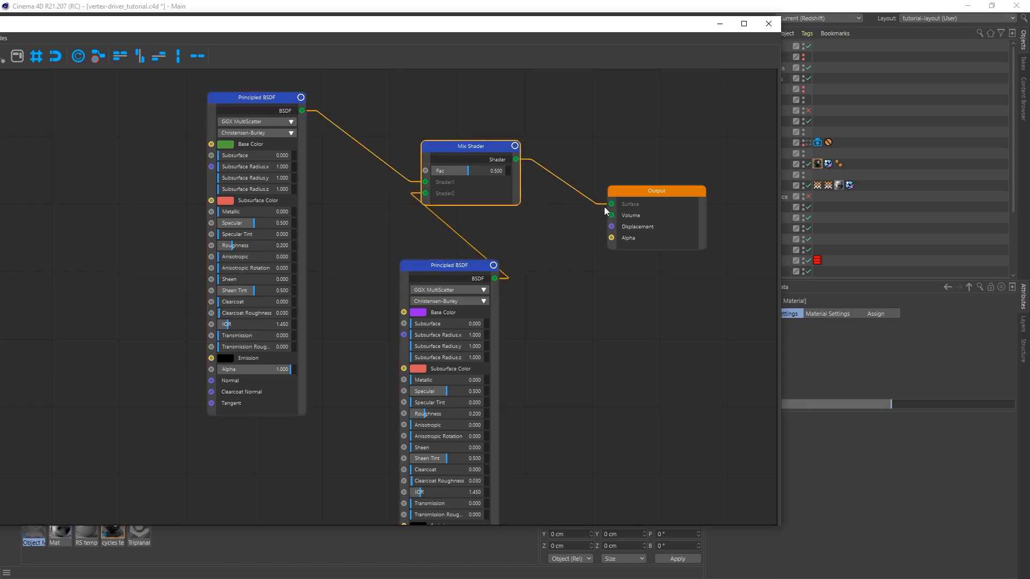
{"action": "left_click_drag", "start_coordinate": [258, 98], "coordinate": [213, 210]}
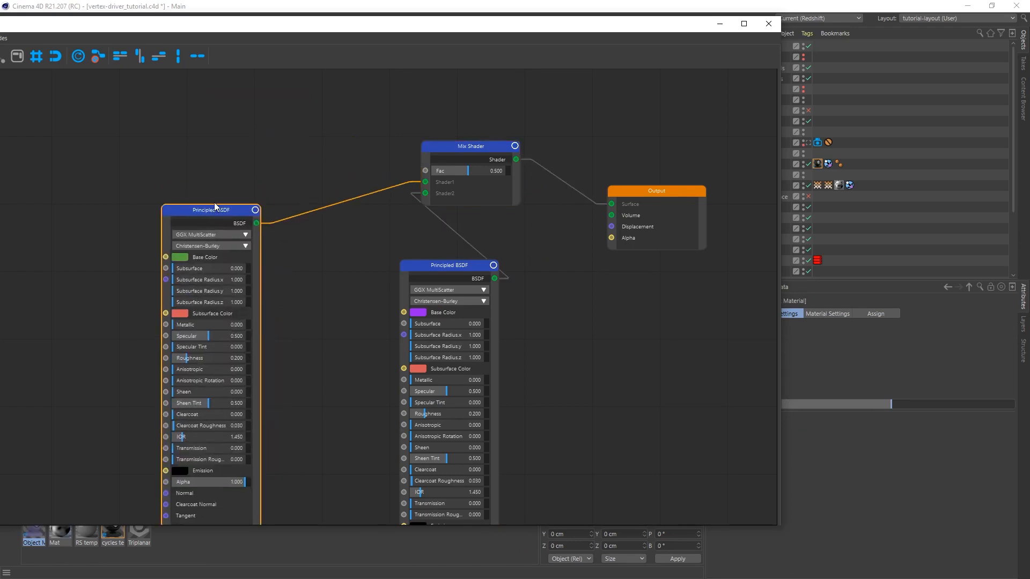
{"action": "left_click_drag", "start_coordinate": [449, 265], "coordinate": [372, 257]}
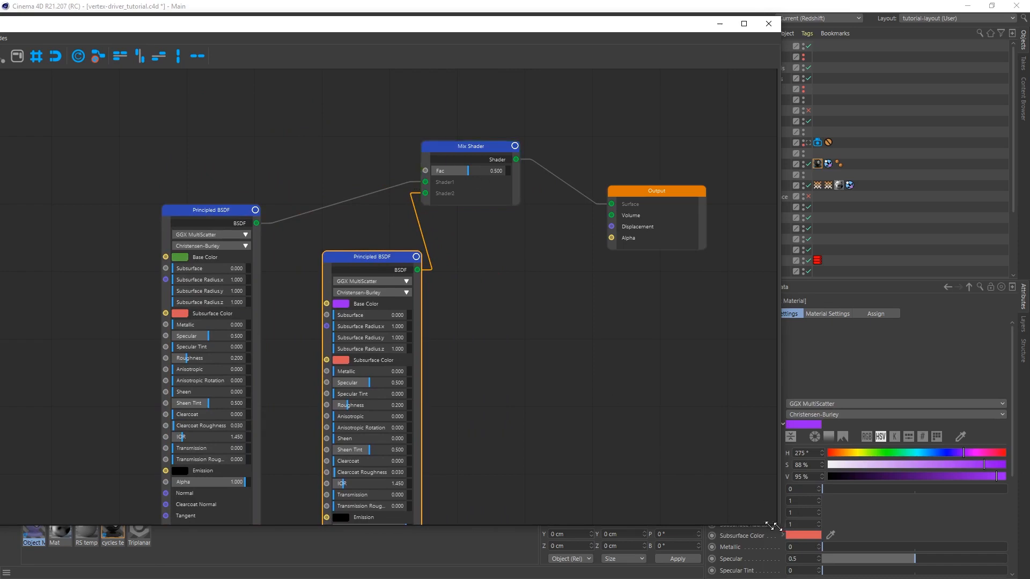
Add Connect rubble's vertex materials map to the graph as an Attribute node and connect its Fac to the Mix Shader's Fac
{"action": "left_click_drag", "start_coordinate": [772, 525], "coordinate": [640, 515]}
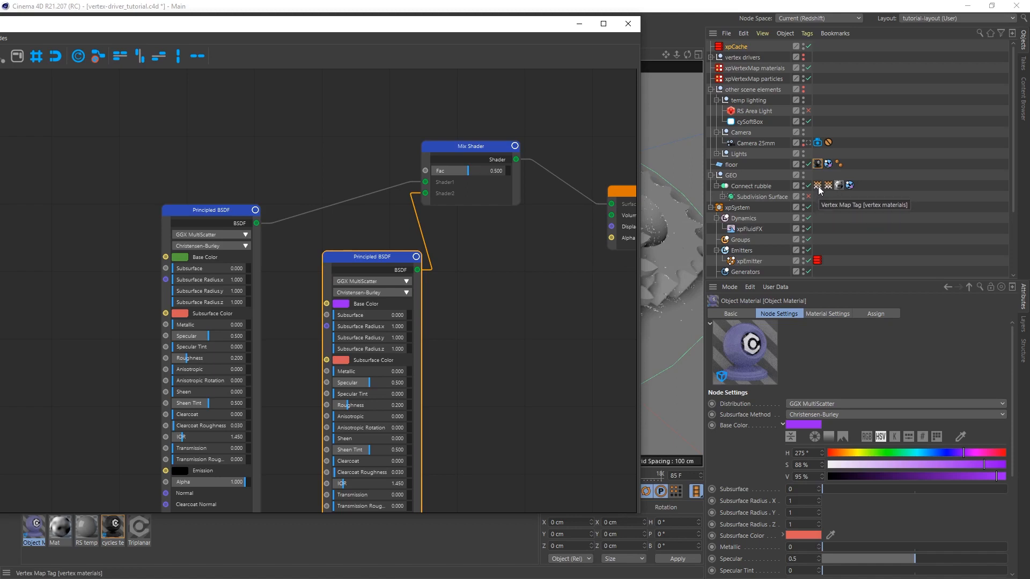
{"action": "left_click_drag", "start_coordinate": [819, 190], "coordinate": [249, 107]}
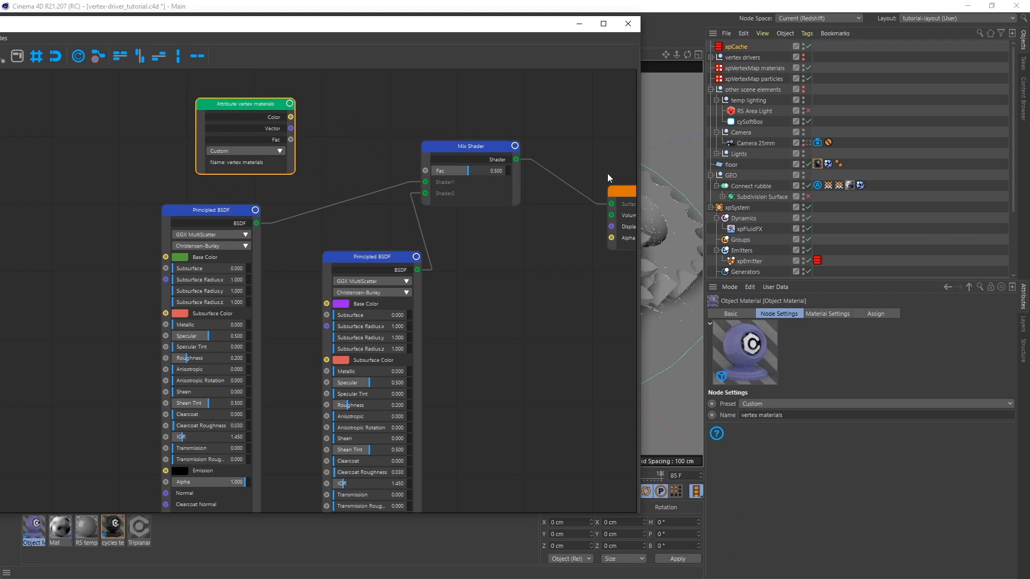
{"action": "left_click", "coordinate": [817, 186]}
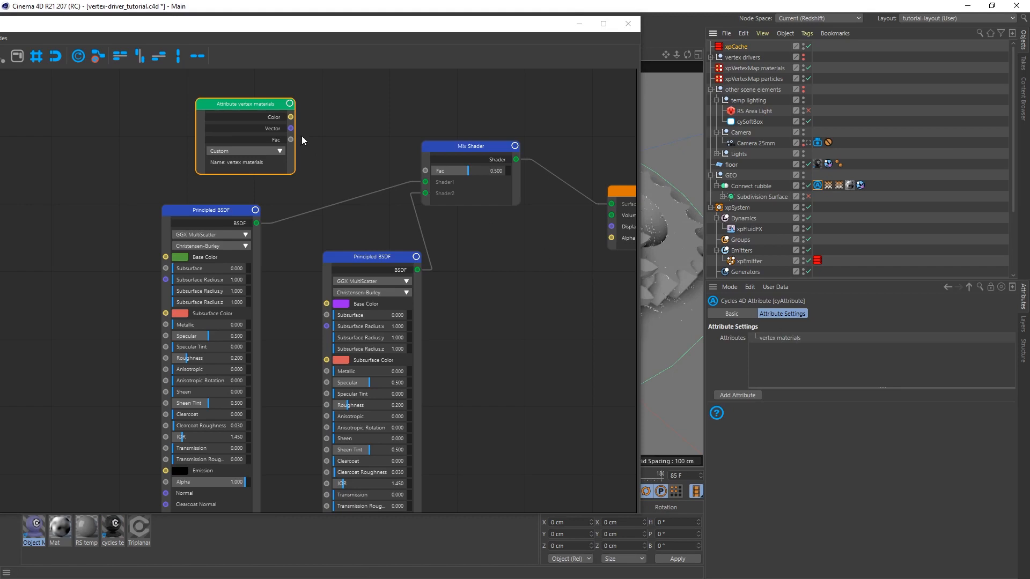
{"action": "left_click", "coordinate": [249, 106]}
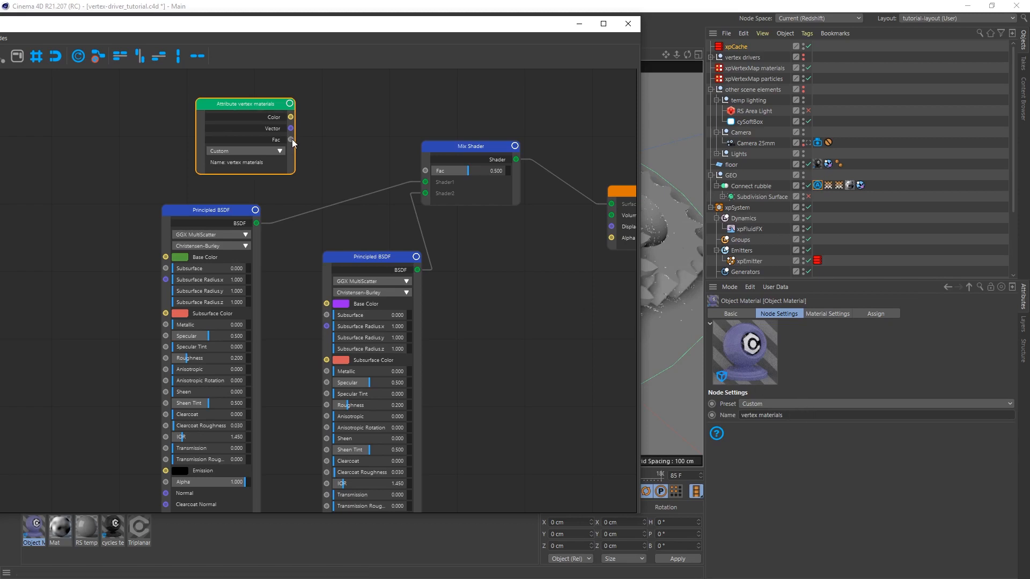
{"action": "left_click_drag", "start_coordinate": [292, 140], "coordinate": [429, 171]}
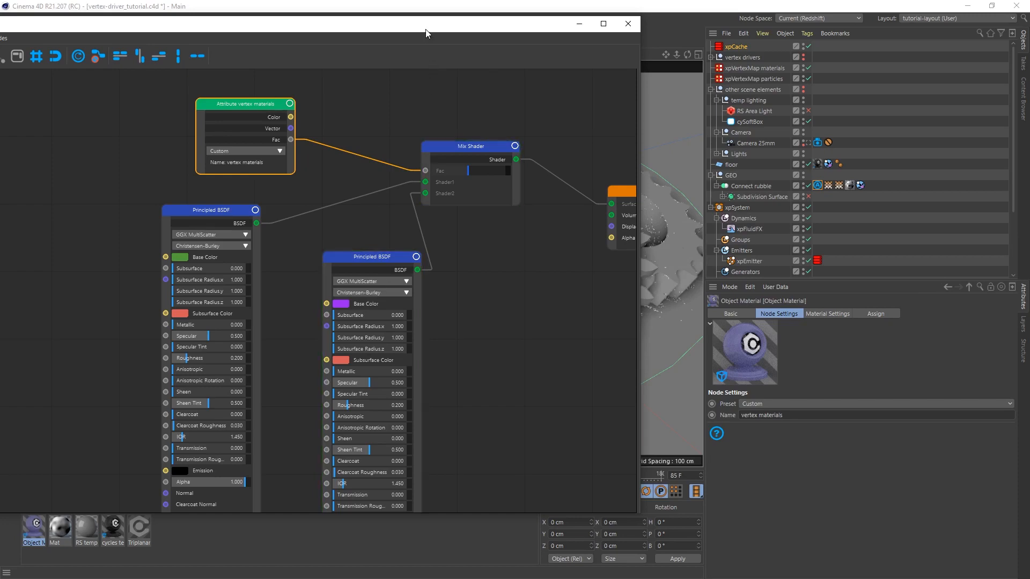
Close the node editor and open the Cycles 4D Real-Time Preview
{"action": "left_click_drag", "start_coordinate": [427, 34], "coordinate": [538, 52]}
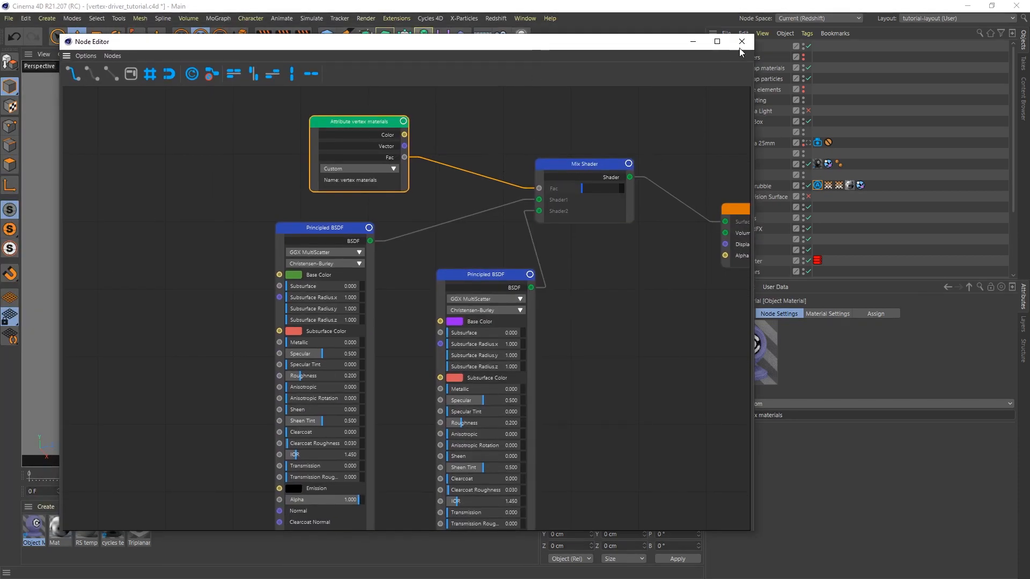
{"action": "left_click", "coordinate": [742, 42]}
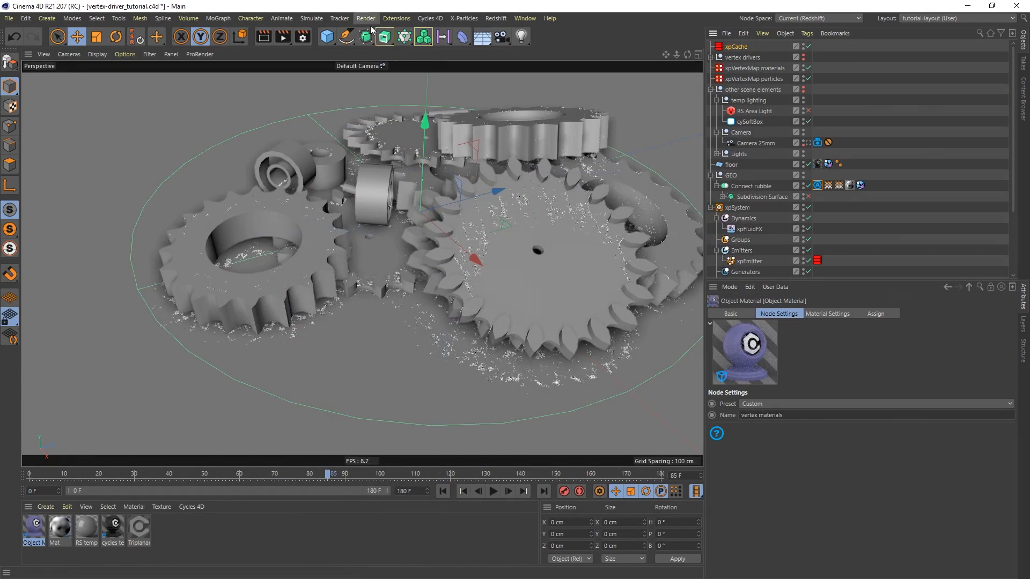
{"action": "left_click", "coordinate": [429, 18]}
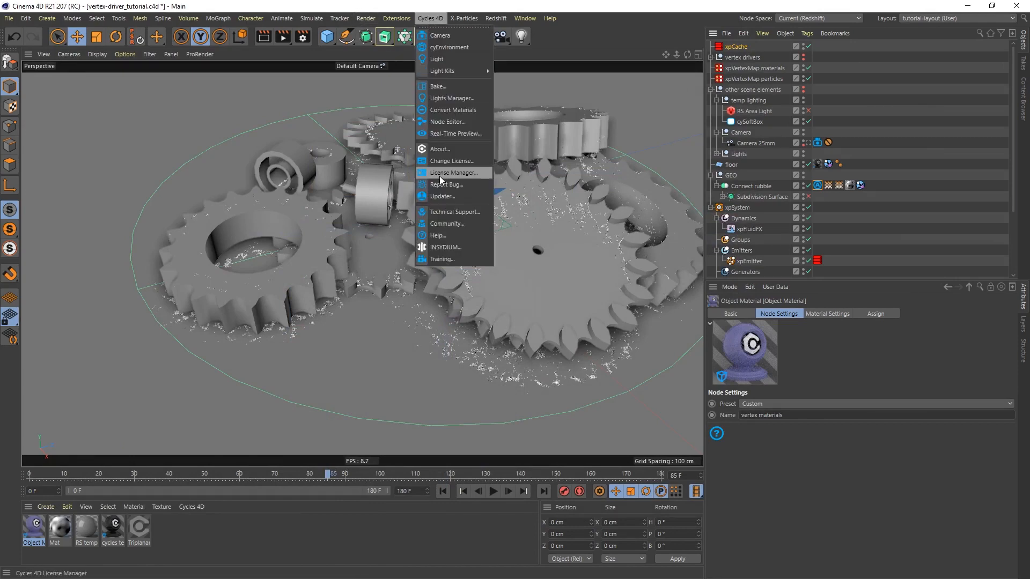
{"action": "left_click", "coordinate": [454, 134]}
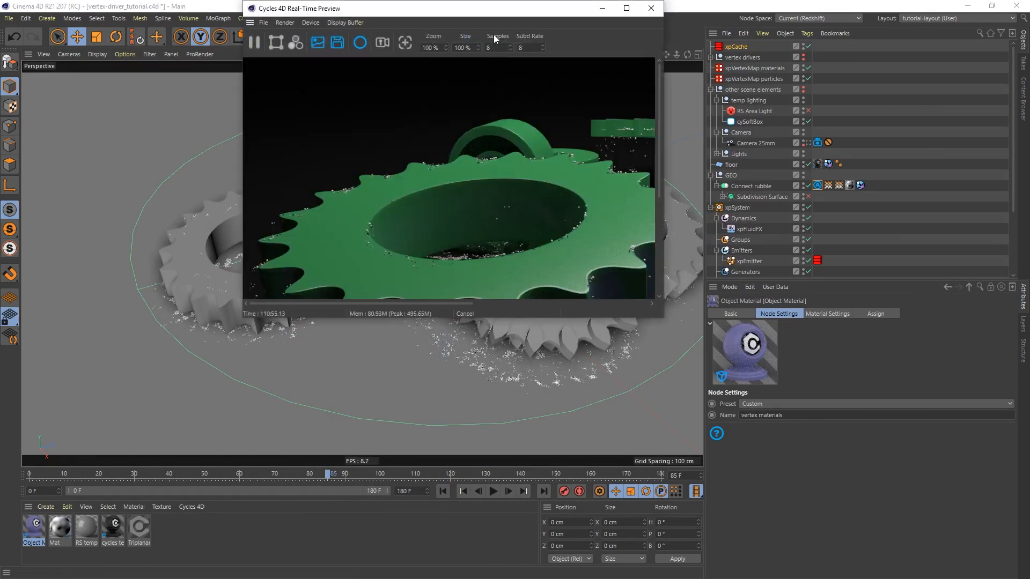
Set the preview zoom to 75% and enlarge its window so the whole render frame fits over the viewport
{"action": "left_click_drag", "start_coordinate": [386, 98], "coordinate": [354, 97]}
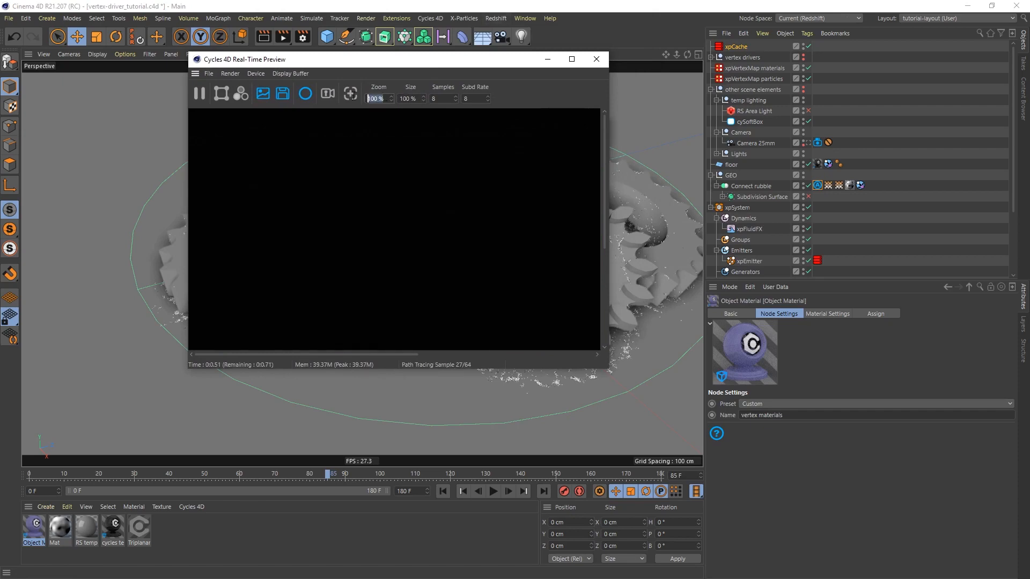
{"action": "type", "text": "75"}
{"action": "key", "text": "Return"}
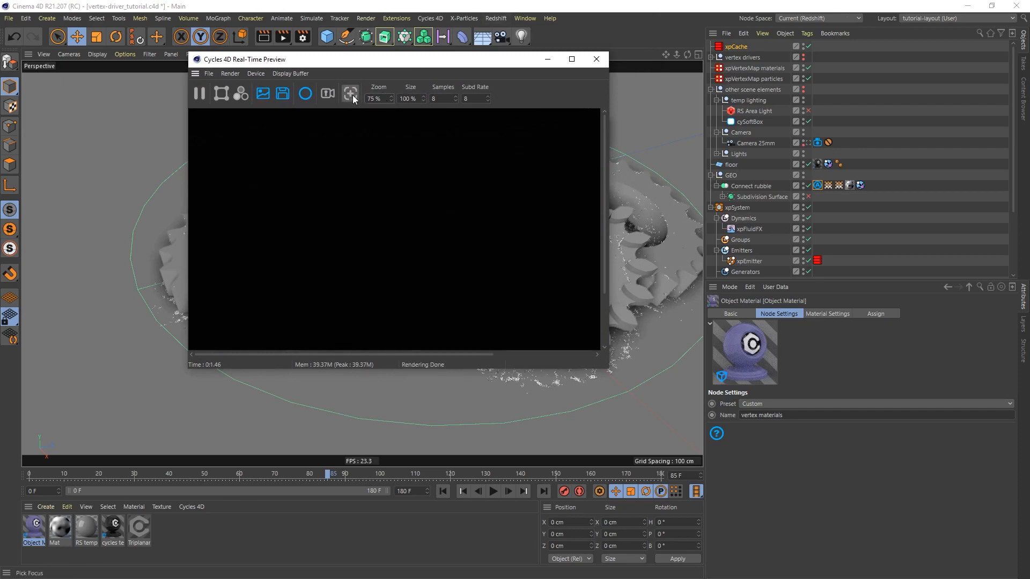
{"action": "left_click_drag", "start_coordinate": [608, 369], "coordinate": [852, 480]}
{"action": "left_click_drag", "start_coordinate": [616, 64], "coordinate": [477, 47]}
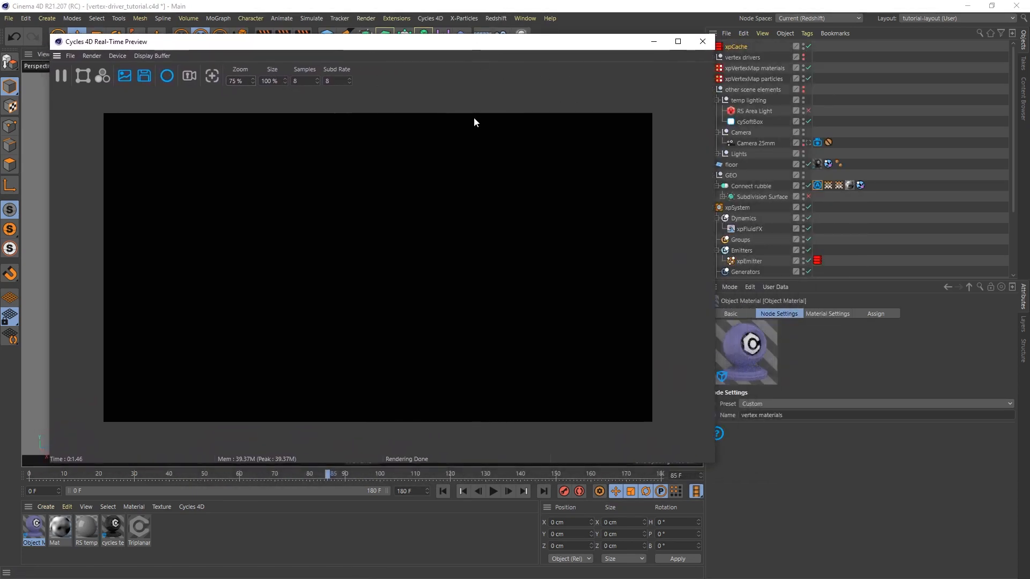
Assign the purple-green Object Material to Connect rubble, move its tag to the end of the tag row, and shift the preview off the object list
{"action": "left_click_drag", "start_coordinate": [36, 529], "coordinate": [746, 189]}
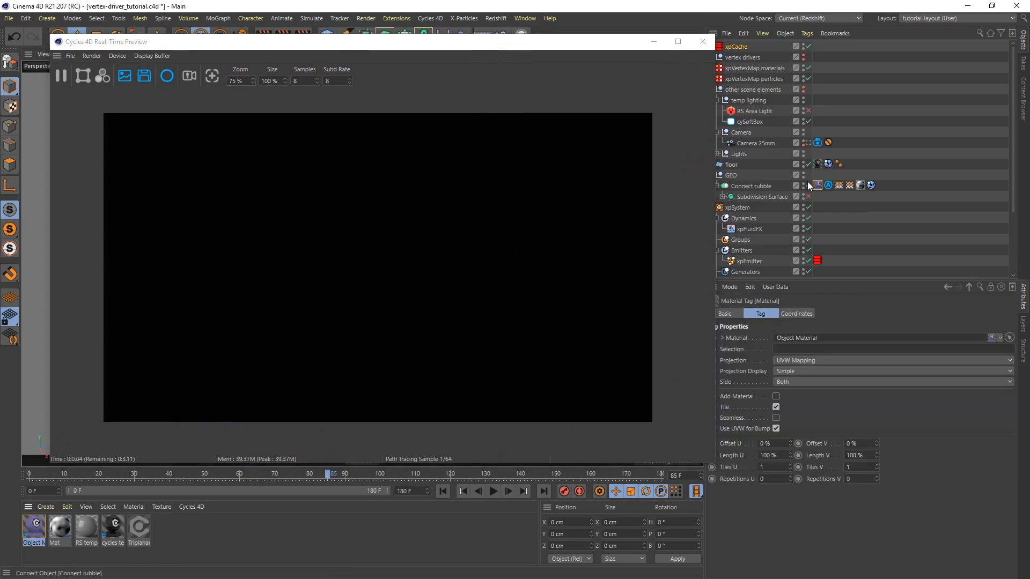
{"action": "left_click_drag", "start_coordinate": [818, 185], "coordinate": [867, 183]}
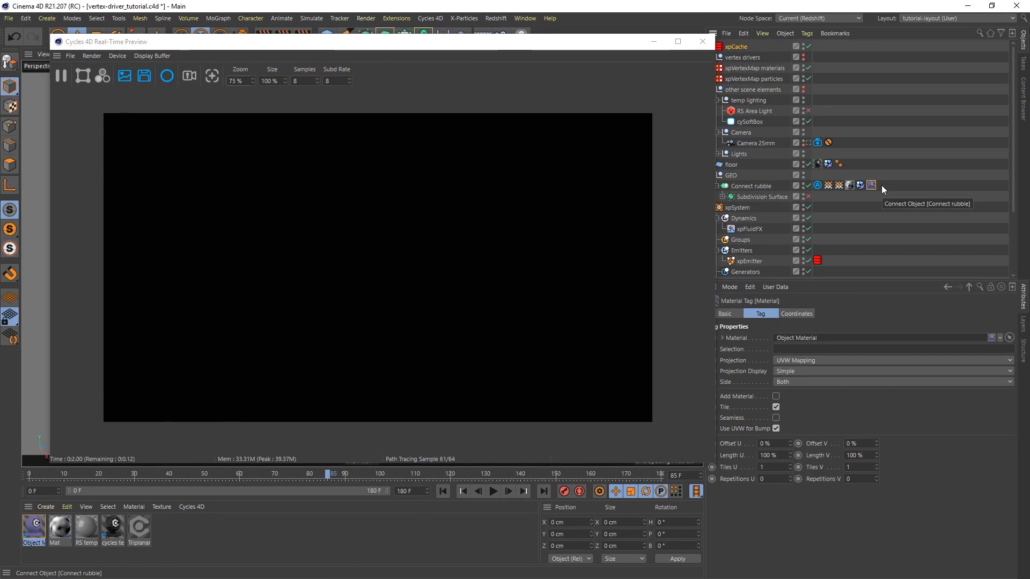
{"action": "left_click_drag", "start_coordinate": [365, 47], "coordinate": [346, 37]}
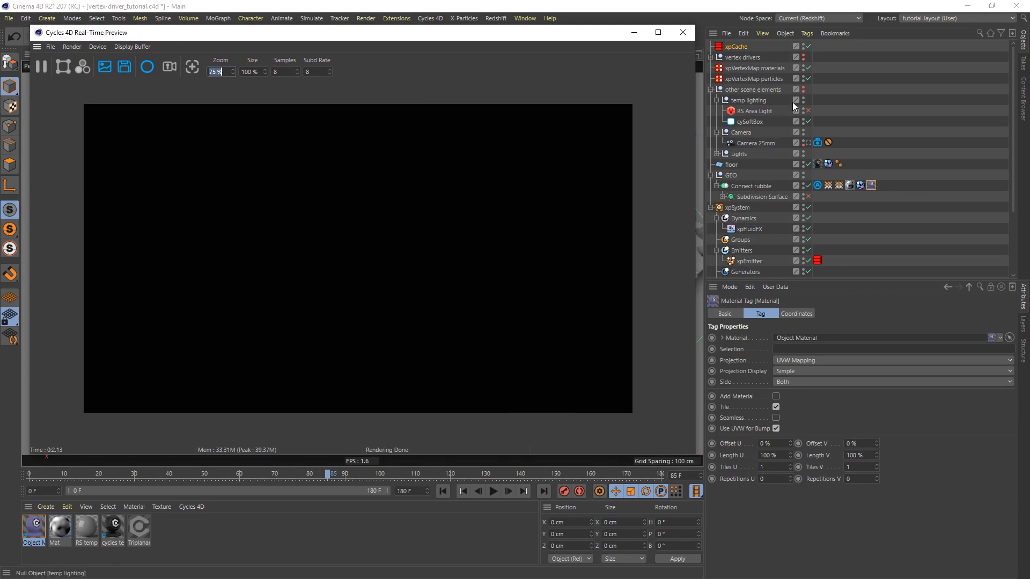
Reset the editor and render visibility of other scene elements to default, check the lit gears in the preview, and close it
{"action": "left_click", "coordinate": [804, 89]}
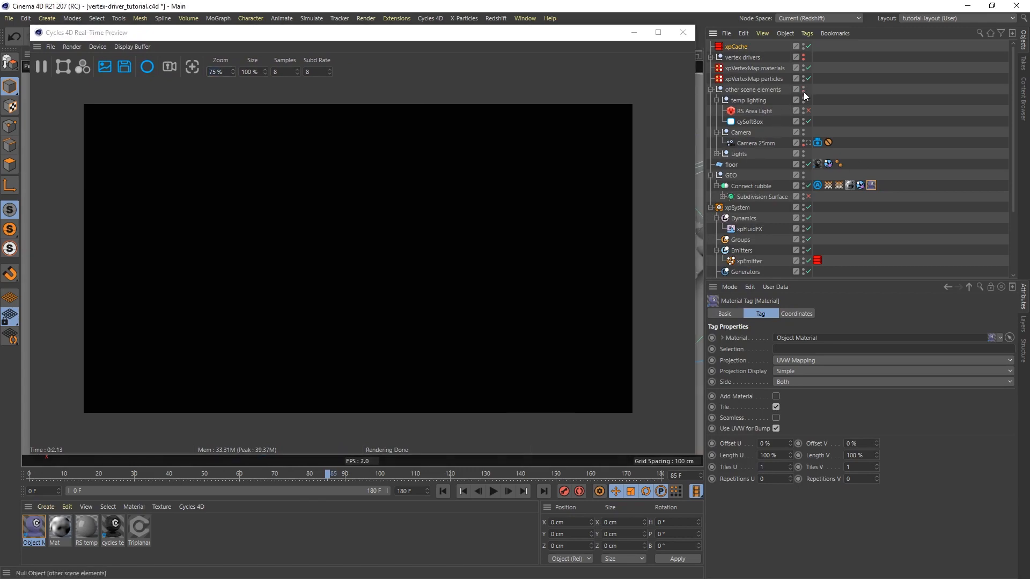
{"action": "left_click", "coordinate": [804, 92]}
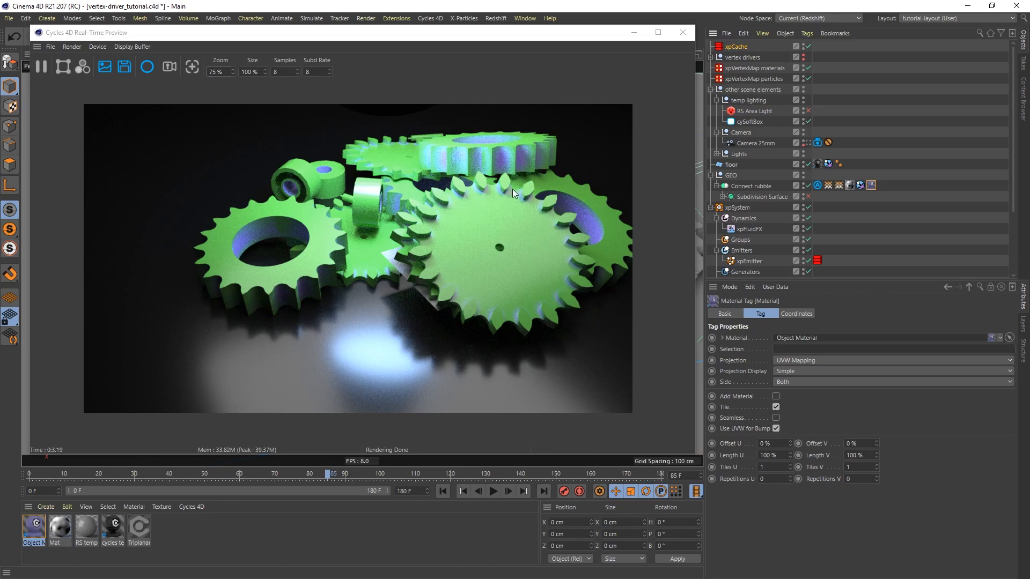
{"action": "left_click", "coordinate": [684, 32]}
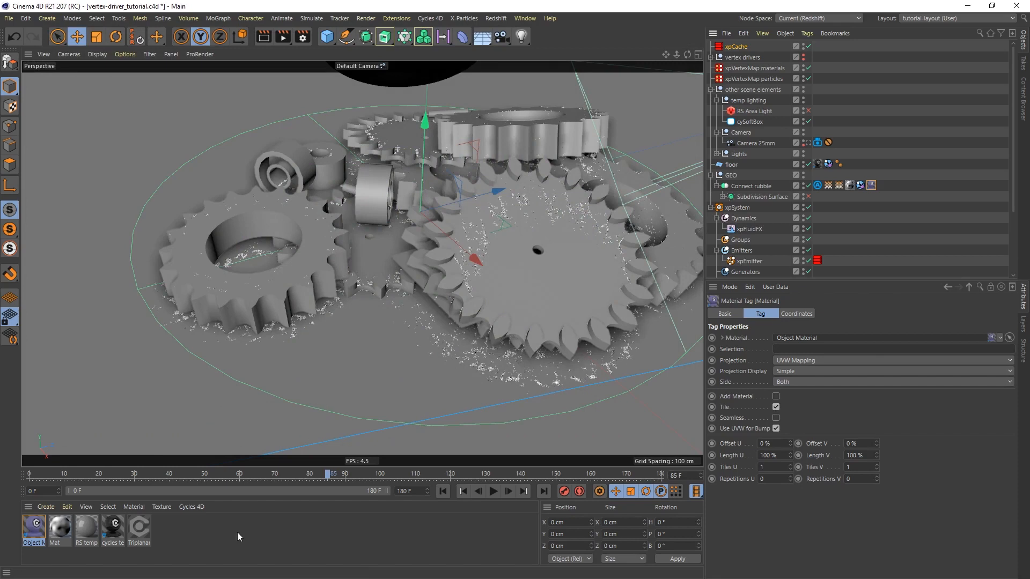
Create a Cycles 4D Emission surface material, open its node graph, and spread the Emission and Output nodes apart
{"action": "left_click", "coordinate": [191, 507]}
{"action": "mouse_move", "coordinate": [211, 446]}
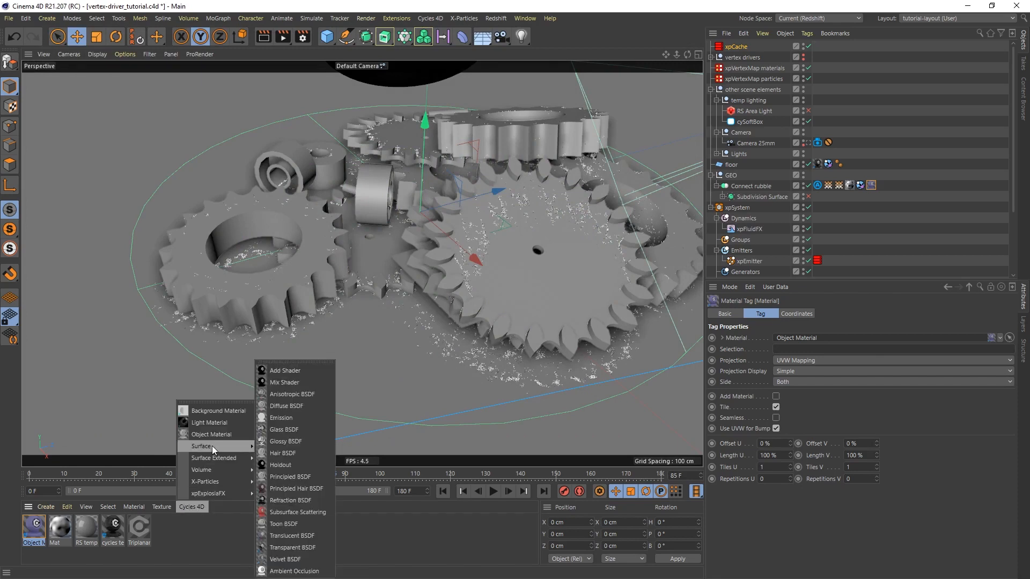
{"action": "left_click", "coordinate": [289, 418]}
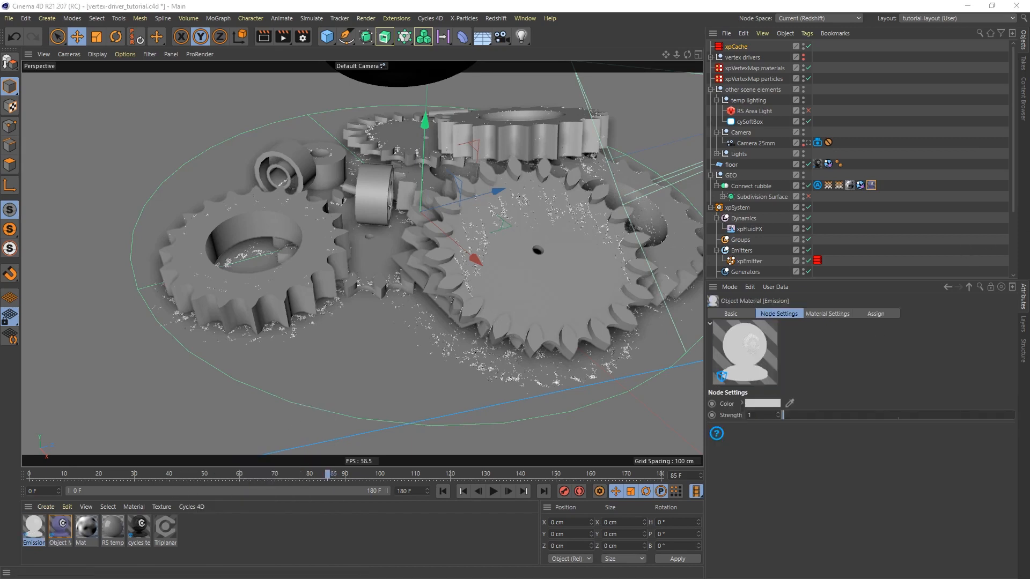
{"action": "double_click", "coordinate": [32, 528]}
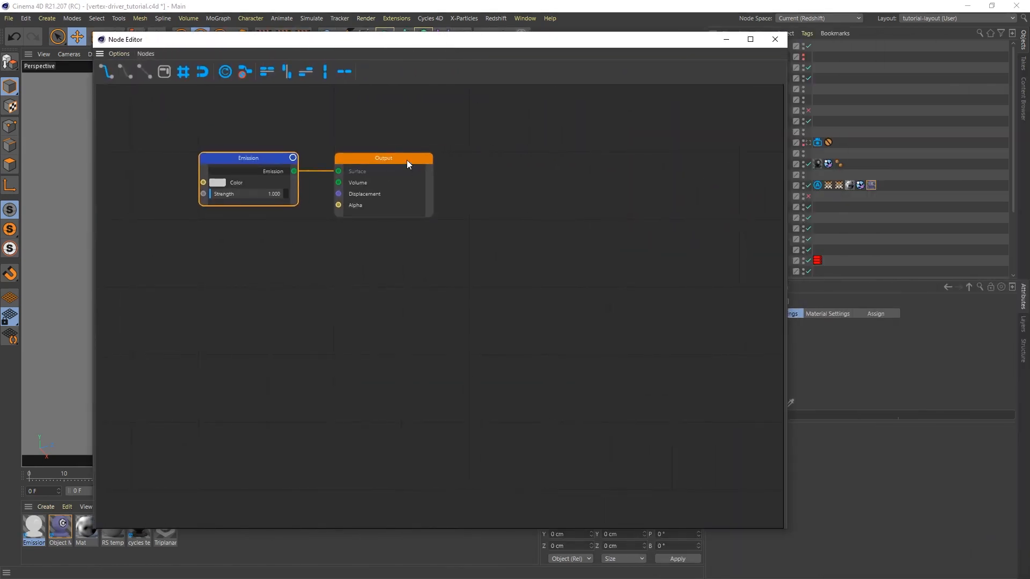
{"action": "left_click_drag", "start_coordinate": [406, 160], "coordinate": [705, 197]}
{"action": "left_click_drag", "start_coordinate": [251, 158], "coordinate": [438, 191]}
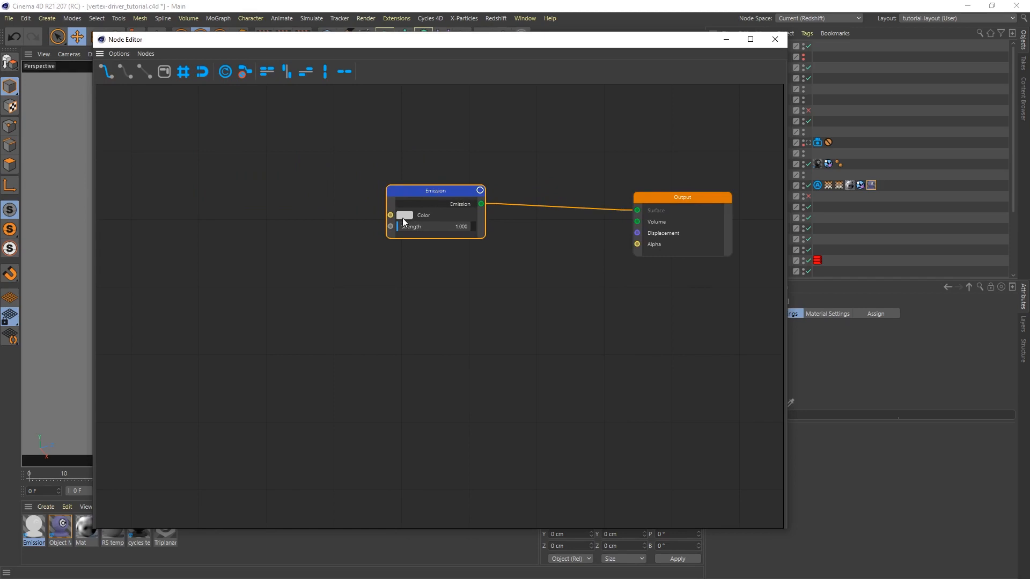
Add a Particle Info input node and place it before the Emission node with all its outputs in view
{"action": "right_click", "coordinate": [168, 291]}
{"action": "mouse_move", "coordinate": [204, 476]}
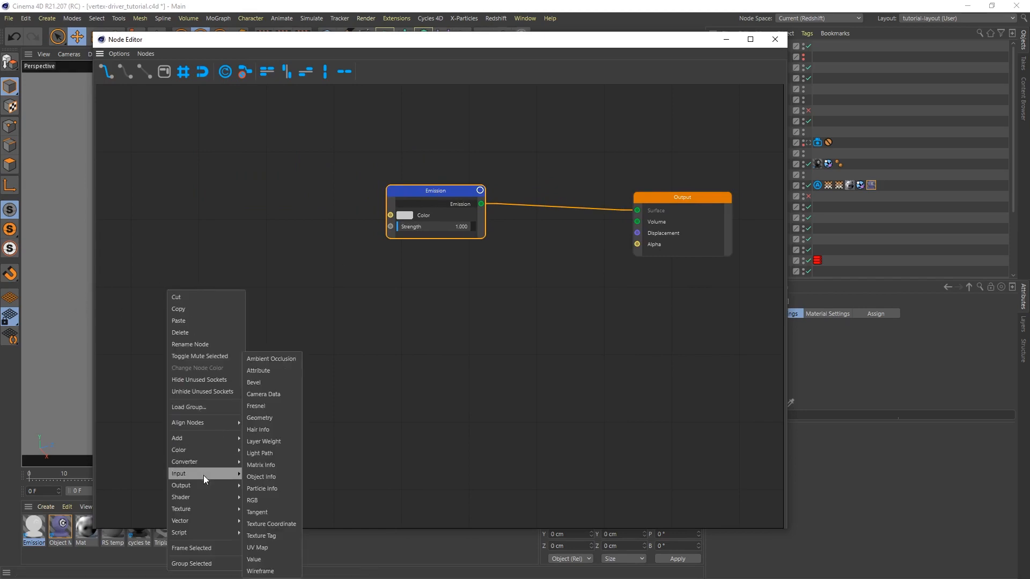
{"action": "left_click", "coordinate": [294, 489]}
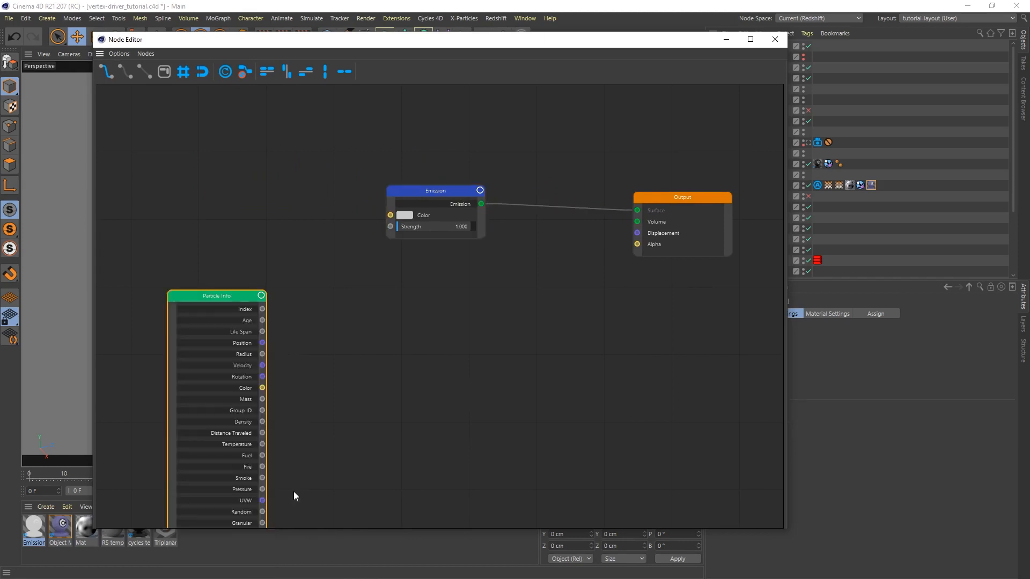
{"action": "left_click_drag", "start_coordinate": [221, 296], "coordinate": [177, 227]}
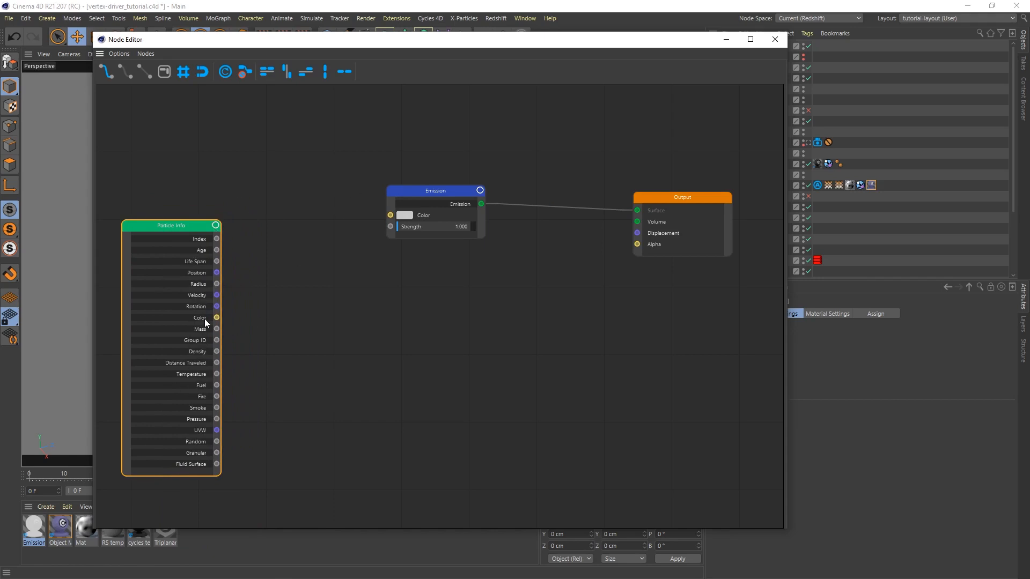
Add a Color Ramp between Particle Info and Emission, connecting Particle Info's Color to its Fac and its Color to Emission's Color
{"action": "right_click", "coordinate": [288, 297]}
{"action": "mouse_move", "coordinate": [325, 470]}
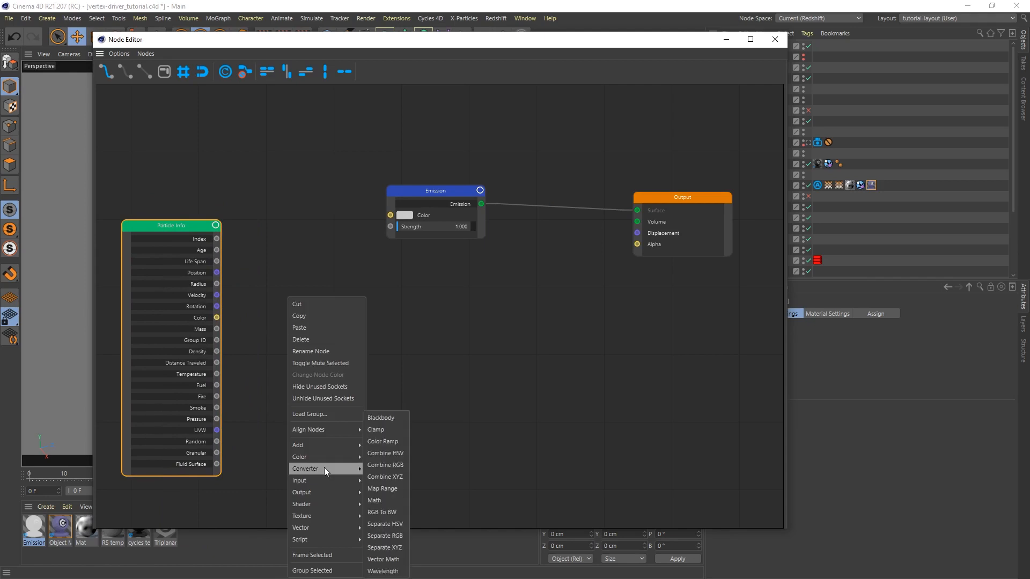
{"action": "left_click", "coordinate": [391, 441]}
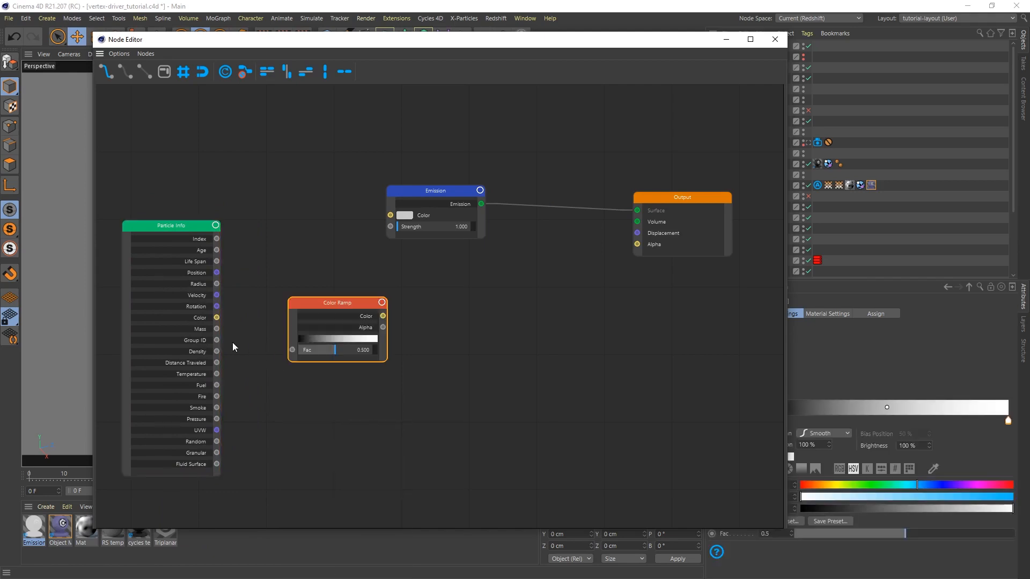
{"action": "left_click_drag", "start_coordinate": [217, 317], "coordinate": [292, 350]}
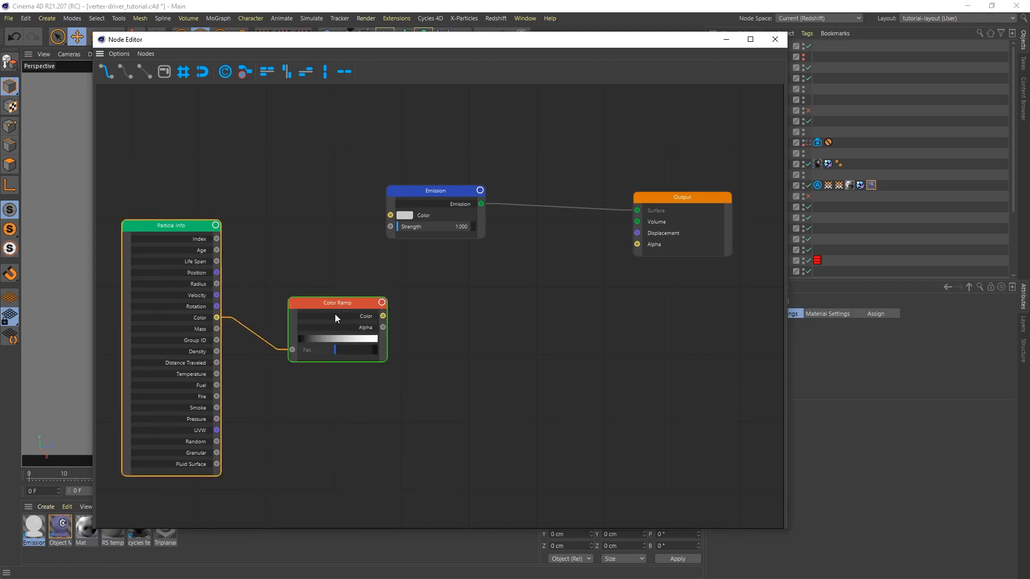
{"action": "left_click_drag", "start_coordinate": [343, 303], "coordinate": [390, 216]}
{"action": "left_click_drag", "start_coordinate": [283, 269], "coordinate": [301, 256]}
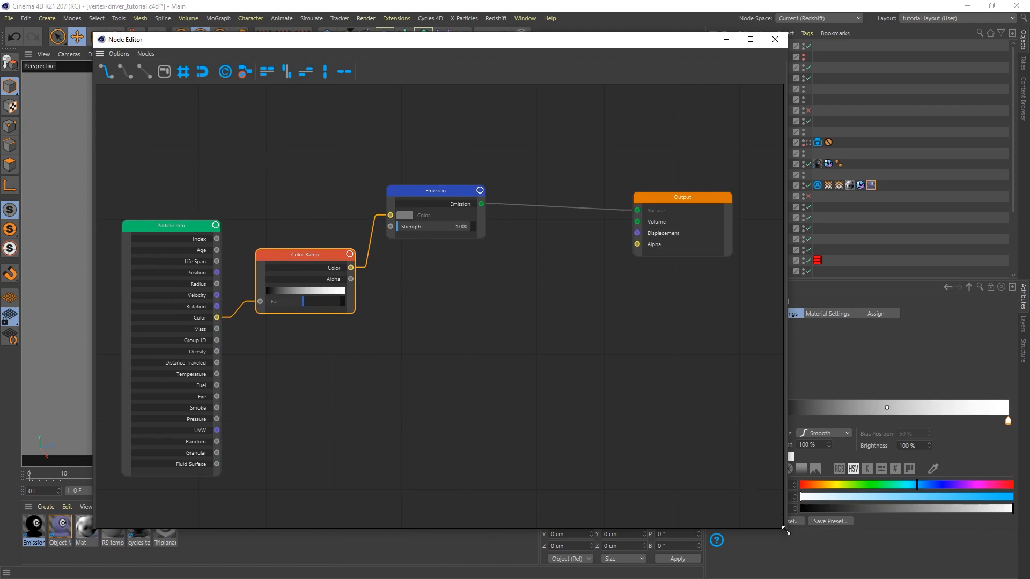
Narrow the node editor to uncover the attributes, and set the Color Ramp's 0% knot to blue (H 206°, S 79%, V 82%)
{"action": "left_click_drag", "start_coordinate": [784, 527], "coordinate": [689, 523]}
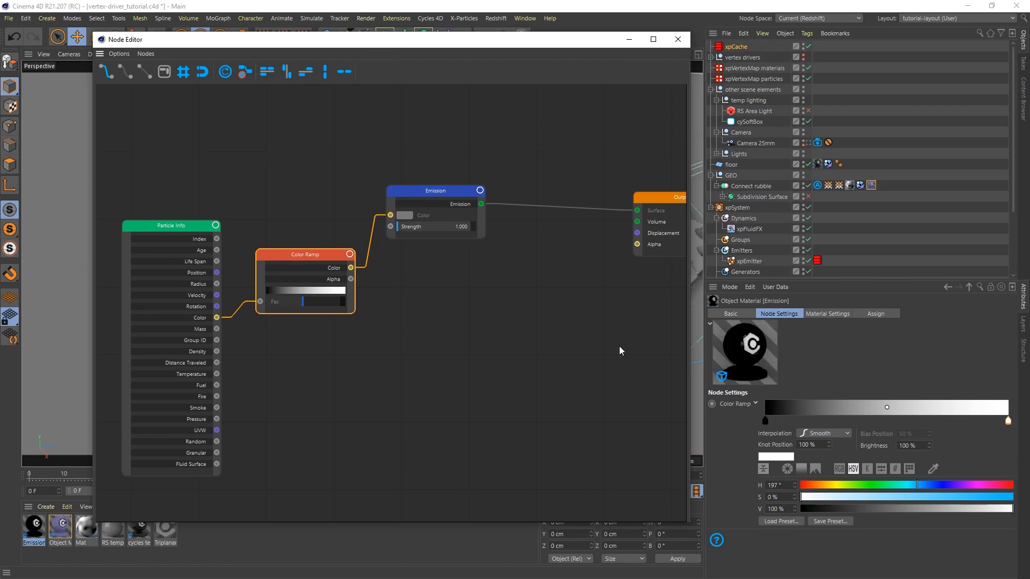
{"action": "left_click", "coordinate": [766, 422]}
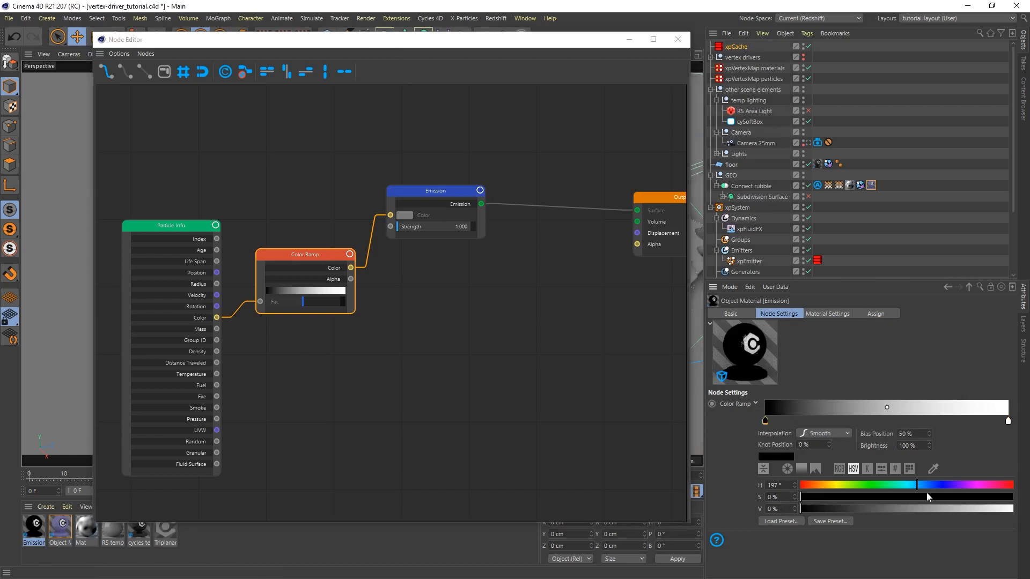
{"action": "left_click", "coordinate": [929, 486]}
{"action": "left_click", "coordinate": [923, 486]}
{"action": "left_click_drag", "start_coordinate": [937, 497], "coordinate": [968, 497]}
{"action": "left_click", "coordinate": [975, 510]}
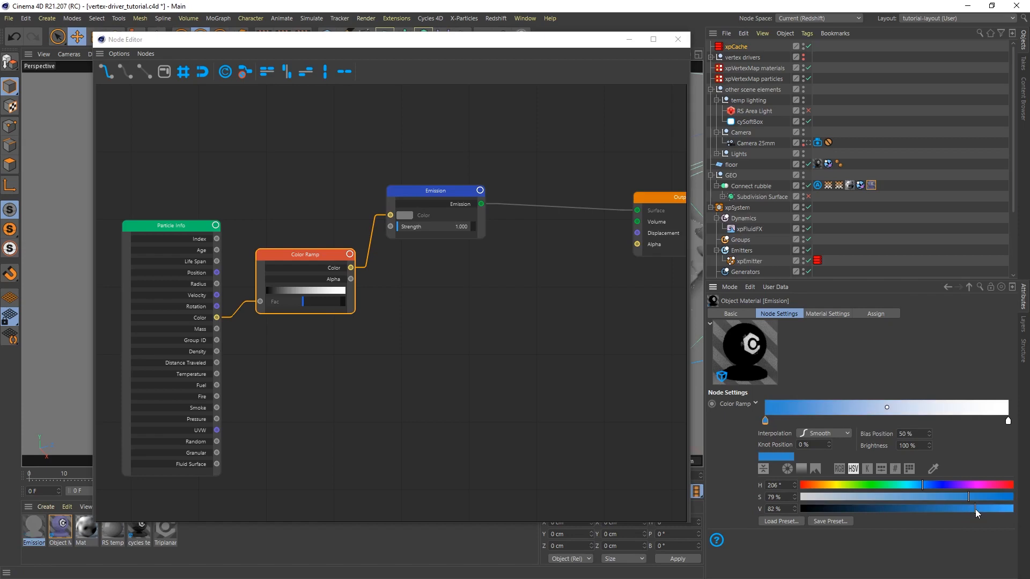
Set the Color Ramp's 100% knot to light blue (H about 198°, S 79%, V 100%) and move the Emission node closer to Output
{"action": "left_click", "coordinate": [1008, 422]}
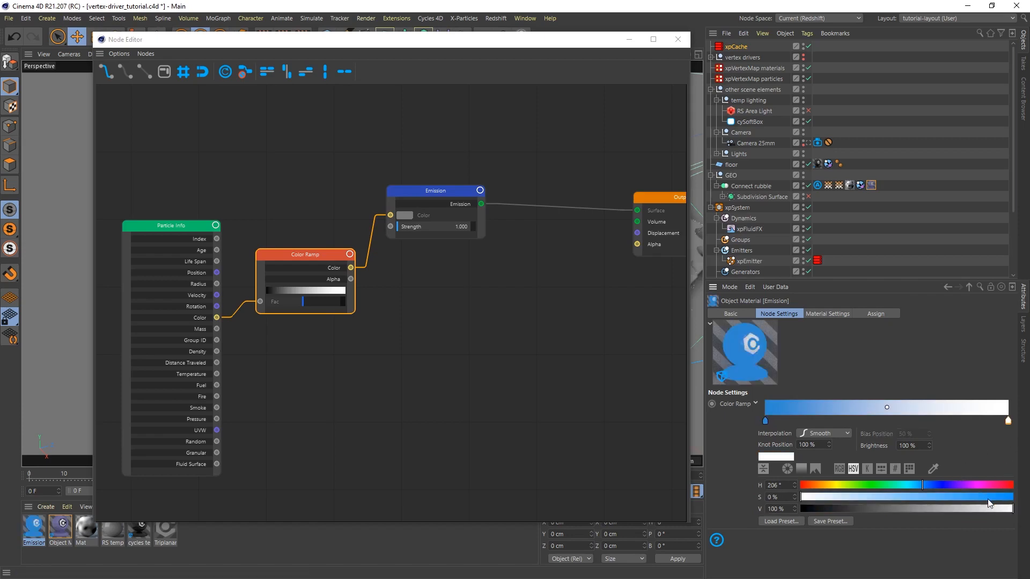
{"action": "left_click", "coordinate": [968, 498]}
{"action": "left_click", "coordinate": [918, 486]}
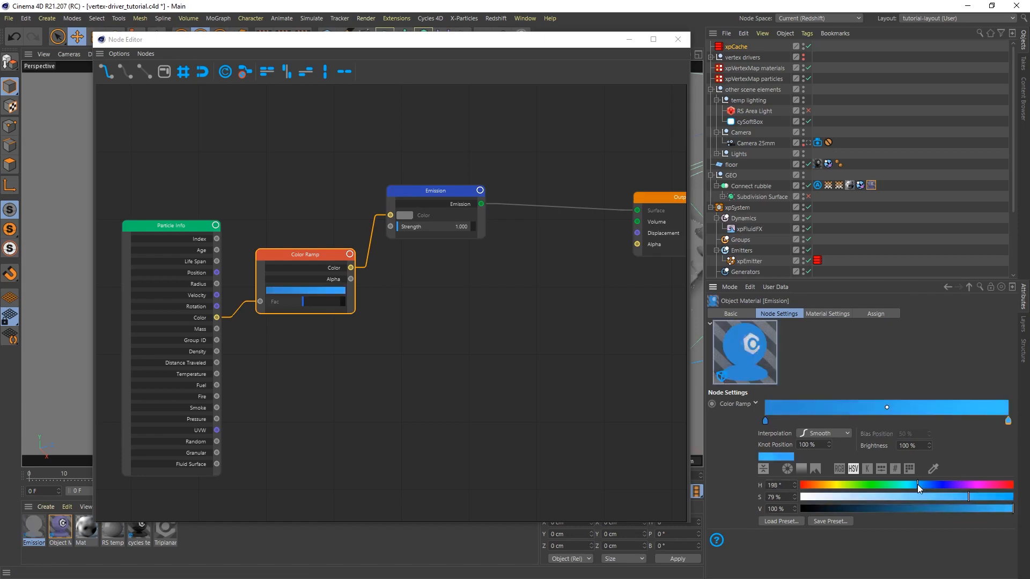
{"action": "left_click_drag", "start_coordinate": [918, 485], "coordinate": [917, 485]}
{"action": "left_click_drag", "start_coordinate": [401, 196], "coordinate": [443, 202]}
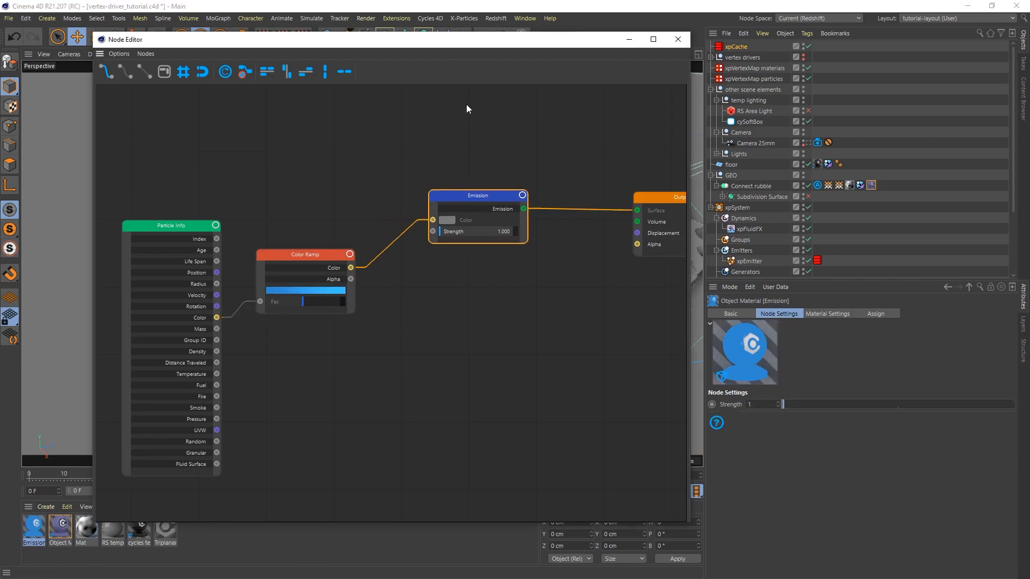
Open the Real-Time Preview again, set its zoom to 50%, and shrink and position it beside the node editor
{"action": "left_click_drag", "start_coordinate": [468, 42], "coordinate": [727, 87]}
{"action": "left_click", "coordinate": [430, 18]}
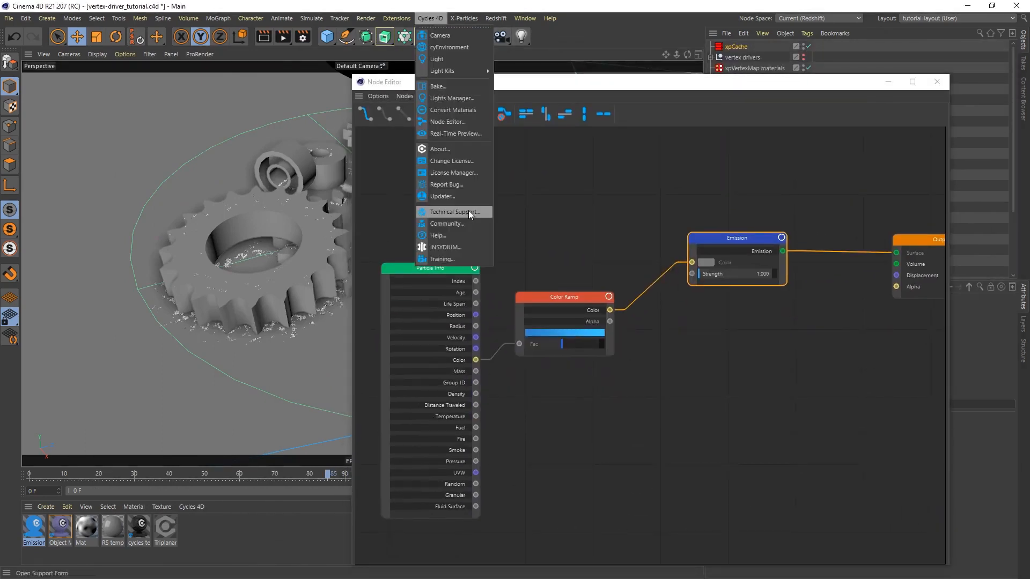
{"action": "left_click", "coordinate": [461, 134]}
{"action": "left_click_drag", "start_coordinate": [572, 133], "coordinate": [407, 104]}
{"action": "left_click", "coordinate": [396, 144]}
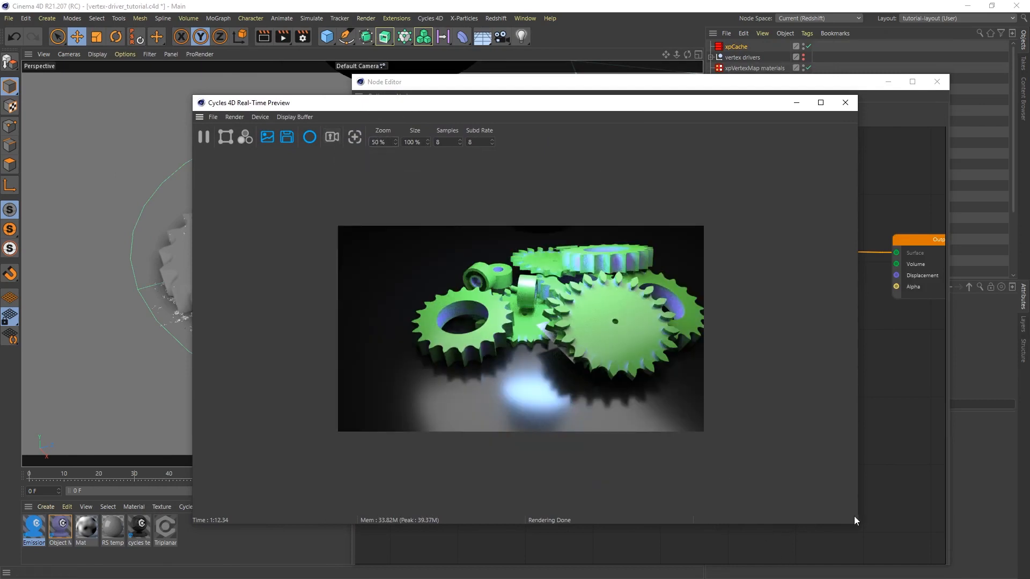
{"action": "left_click_drag", "start_coordinate": [857, 525], "coordinate": [540, 487]}
{"action": "left_click_drag", "start_coordinate": [397, 107], "coordinate": [236, 58]}
Lower the node editor window to uncover the object list while keeping the preview in view
{"action": "double_click", "coordinate": [540, 82]}
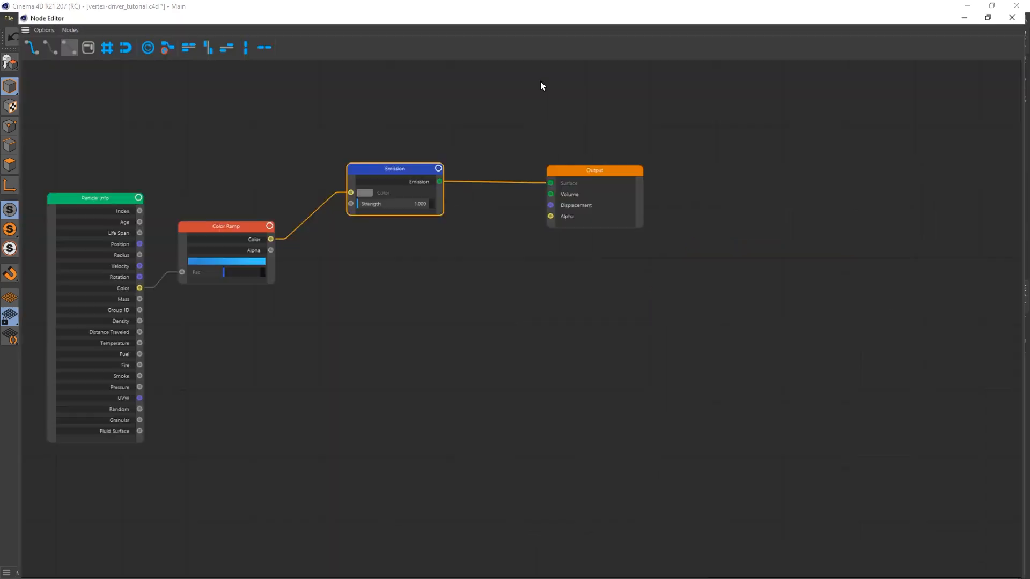
{"action": "left_click", "coordinate": [991, 6]}
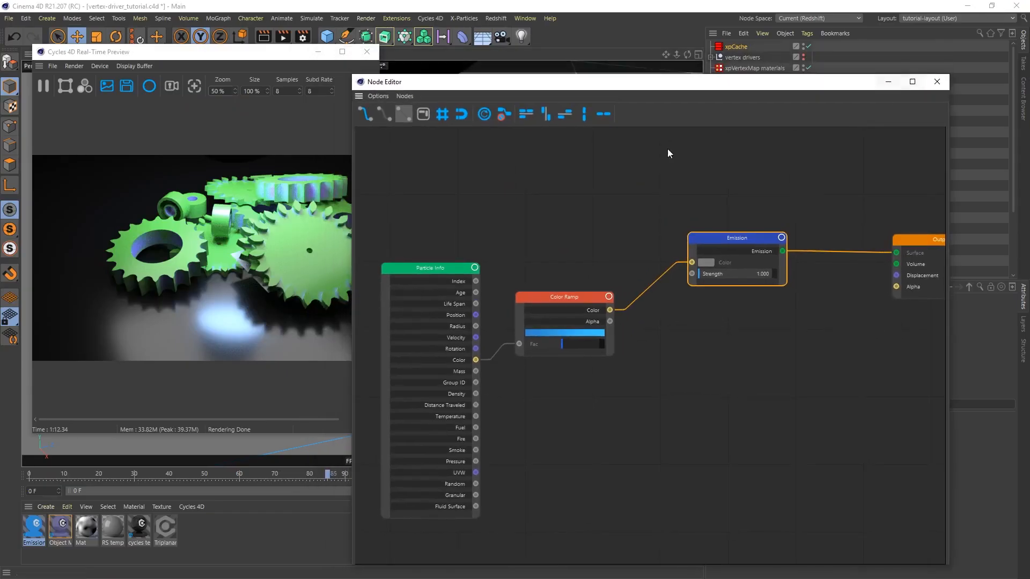
{"action": "left_click_drag", "start_coordinate": [628, 89], "coordinate": [633, 296]}
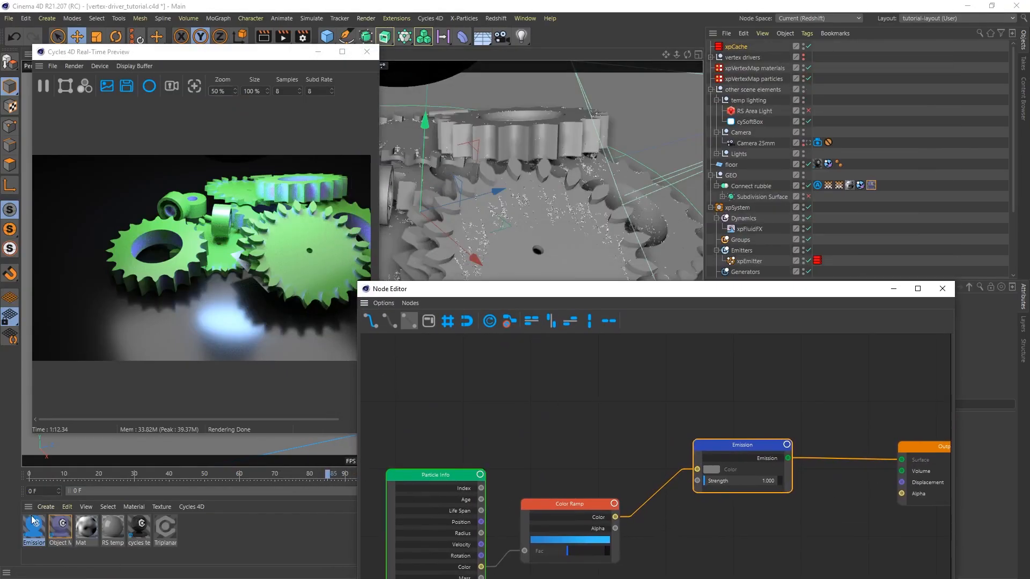
Assign the Emission material to xpEmitter and add a Cycles 4D cyInstance tag to the emitter
{"action": "left_click_drag", "start_coordinate": [34, 525], "coordinate": [751, 264]}
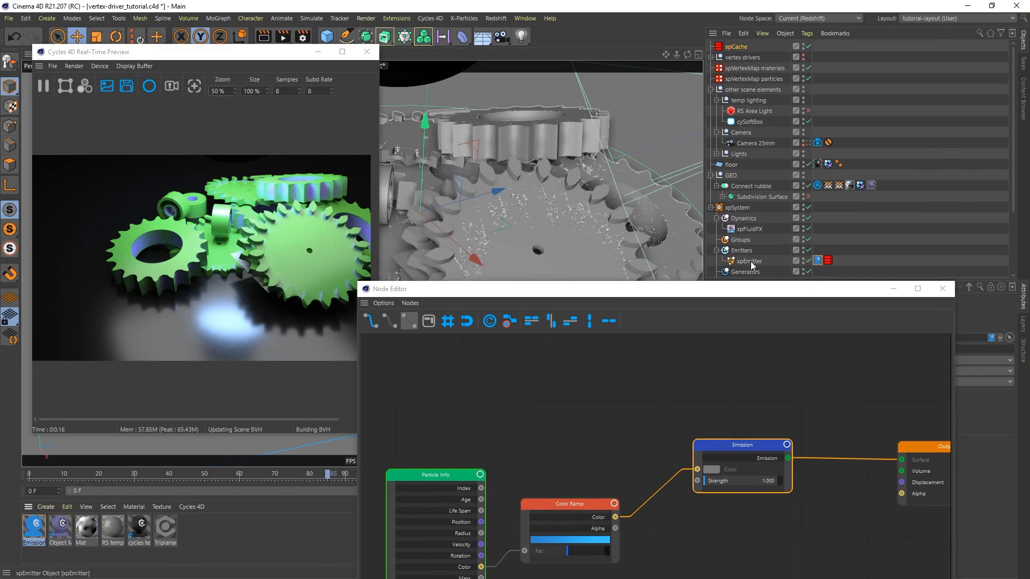
{"action": "right_click", "coordinate": [750, 263]}
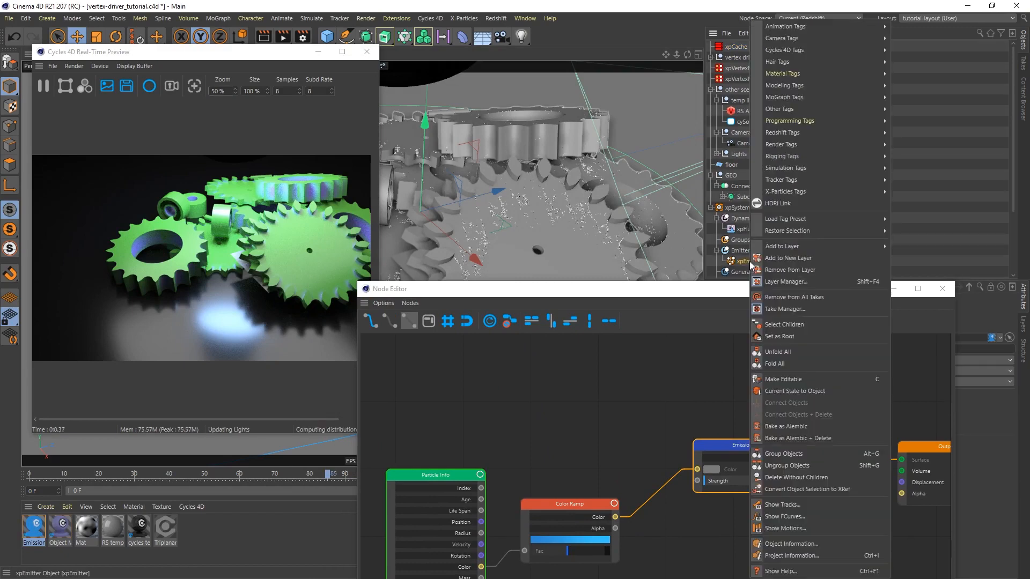
{"action": "mouse_move", "coordinate": [823, 49]}
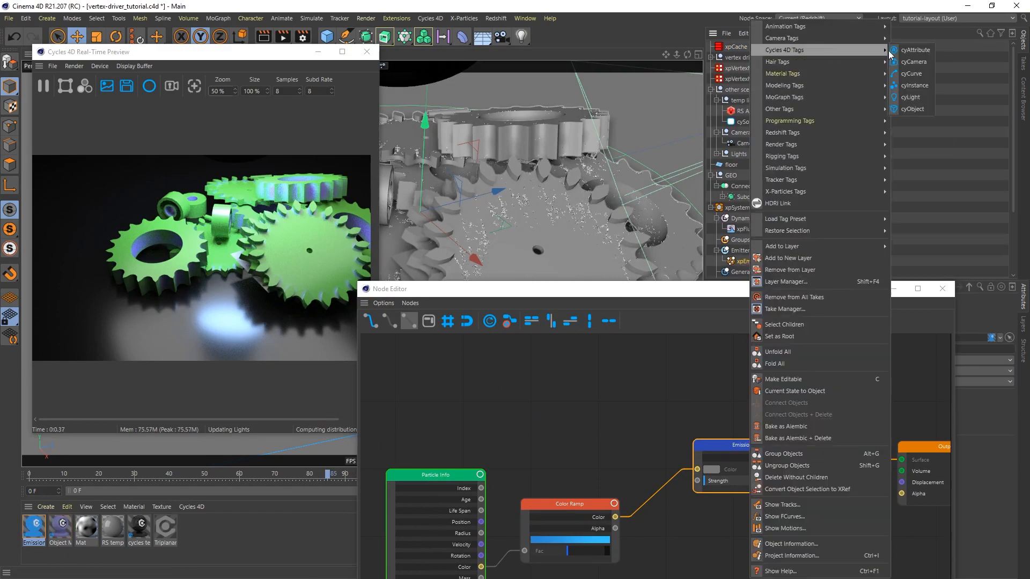
{"action": "left_click", "coordinate": [919, 84]}
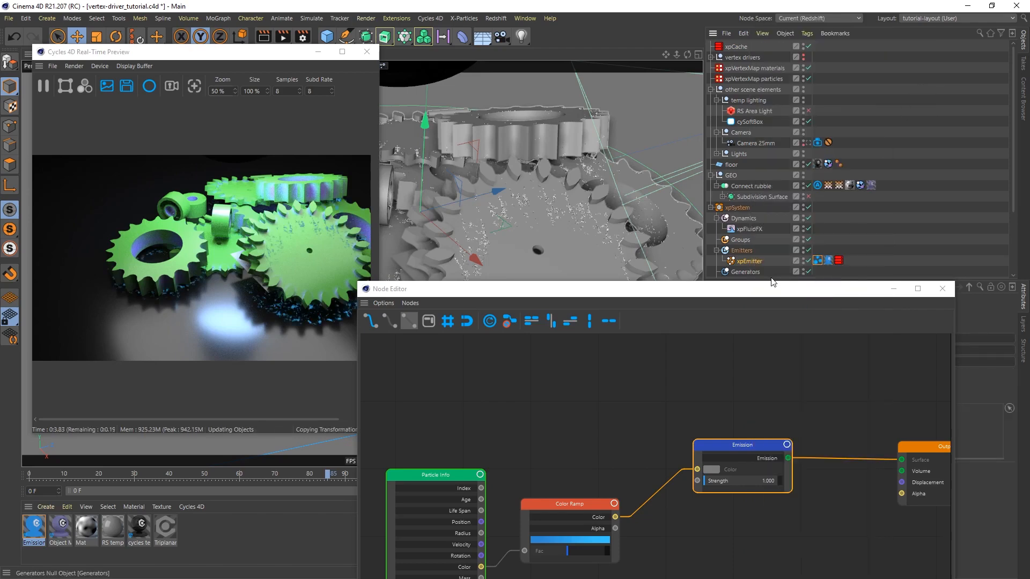
Examine the emissive particles around the gear teeth up close in the Real-Time Preview
{"action": "left_click_drag", "start_coordinate": [780, 295], "coordinate": [801, 81]}
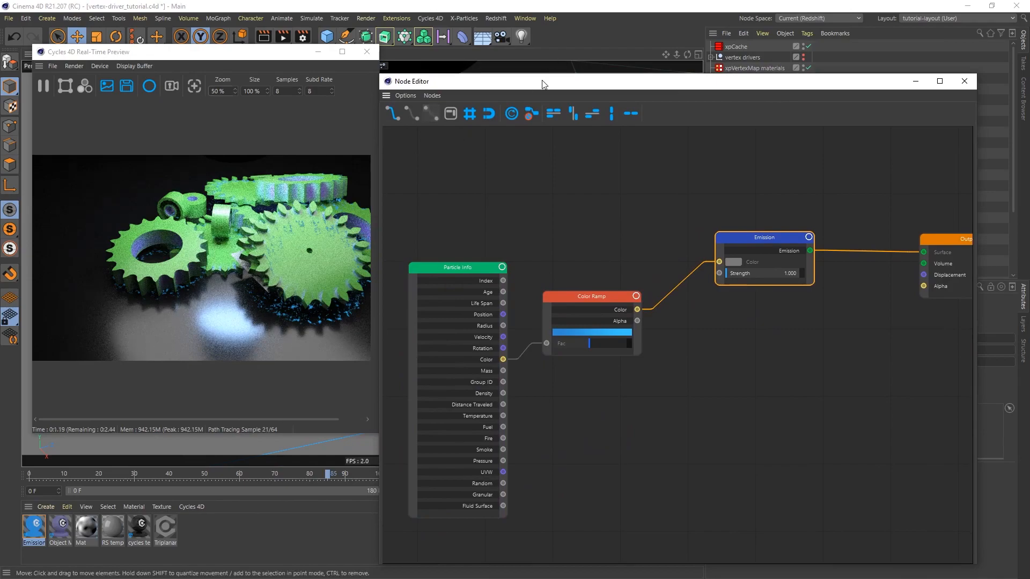
{"action": "left_click_drag", "start_coordinate": [542, 81], "coordinate": [624, 362]}
{"action": "scroll", "coordinate": [464, 271], "scroll_direction": "up", "scroll_amount": 5}
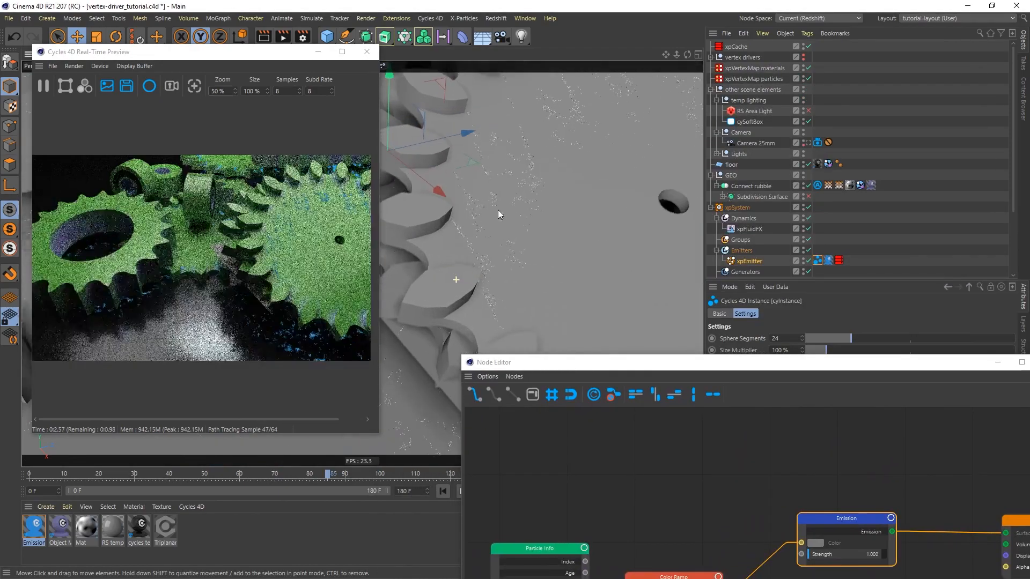
{"action": "left_click_drag", "start_coordinate": [505, 266], "coordinate": [534, 342], "text": "alt"}
Add a Transparent BSDF node below the Emission node and rearrange the Color Ramp and Emission nodes to make room
{"action": "left_click_drag", "start_coordinate": [594, 365], "coordinate": [492, 58]}
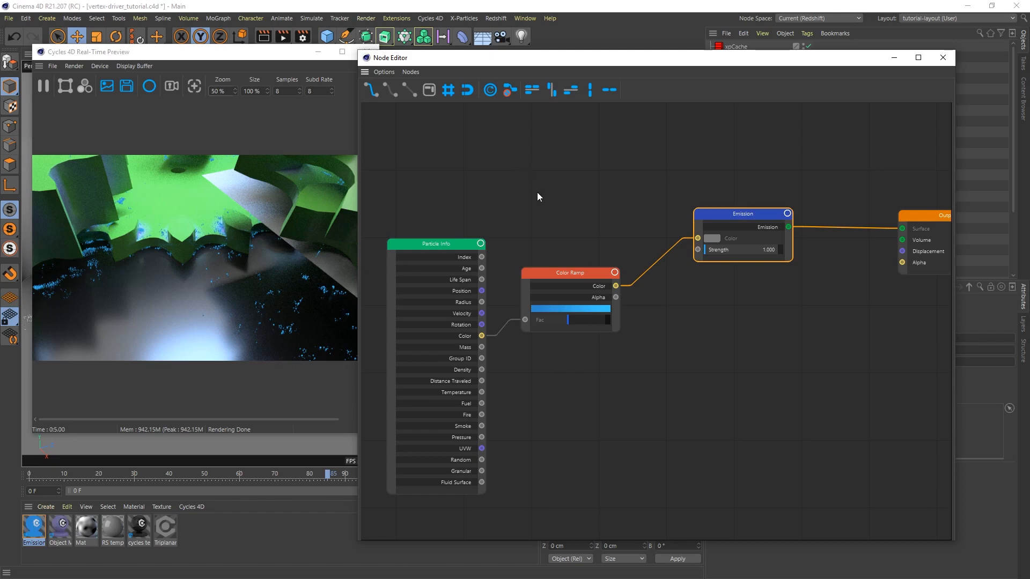
{"action": "left_click_drag", "start_coordinate": [584, 274], "coordinate": [568, 197]}
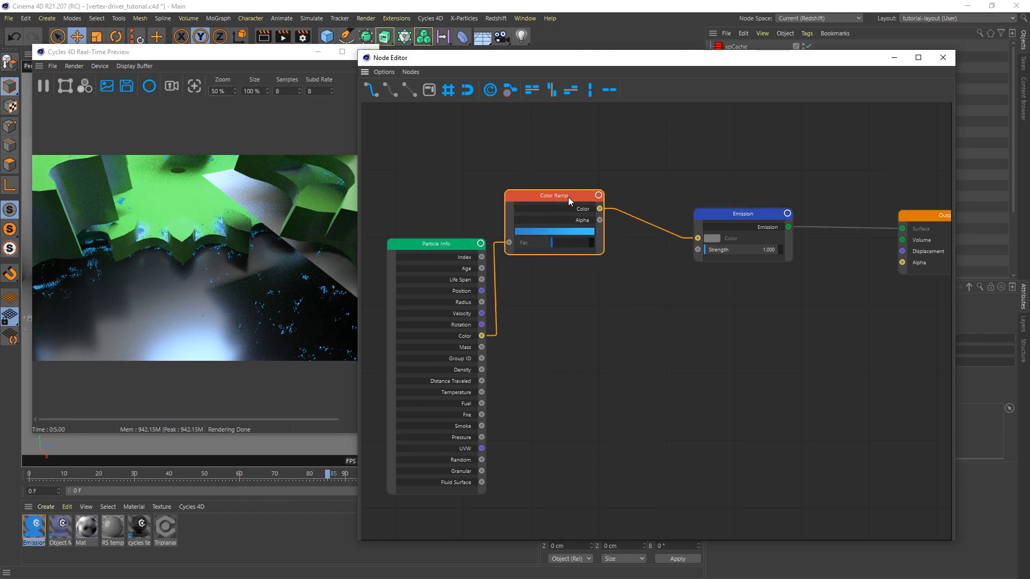
{"action": "right_click", "coordinate": [668, 330]}
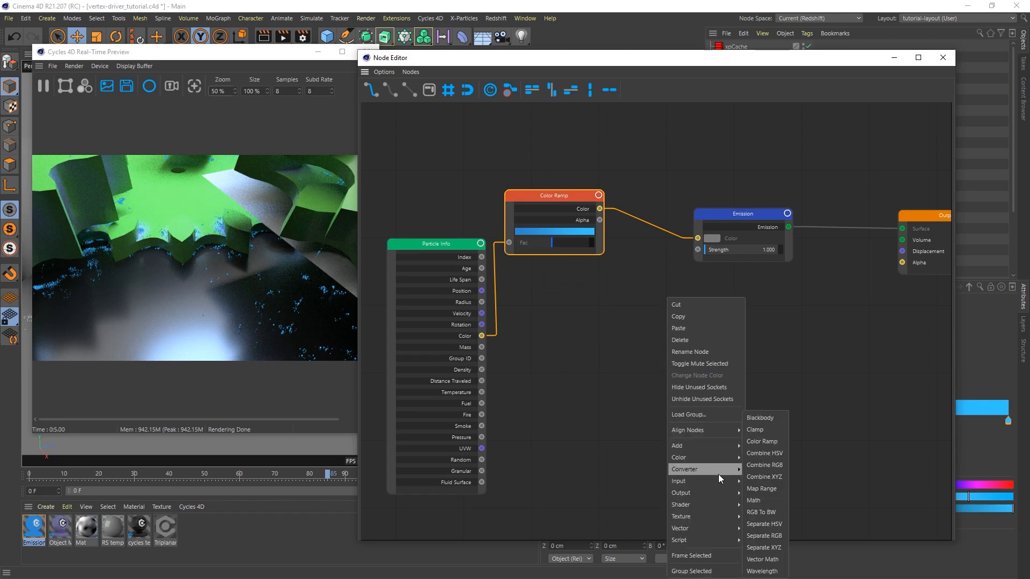
{"action": "mouse_move", "coordinate": [687, 505]}
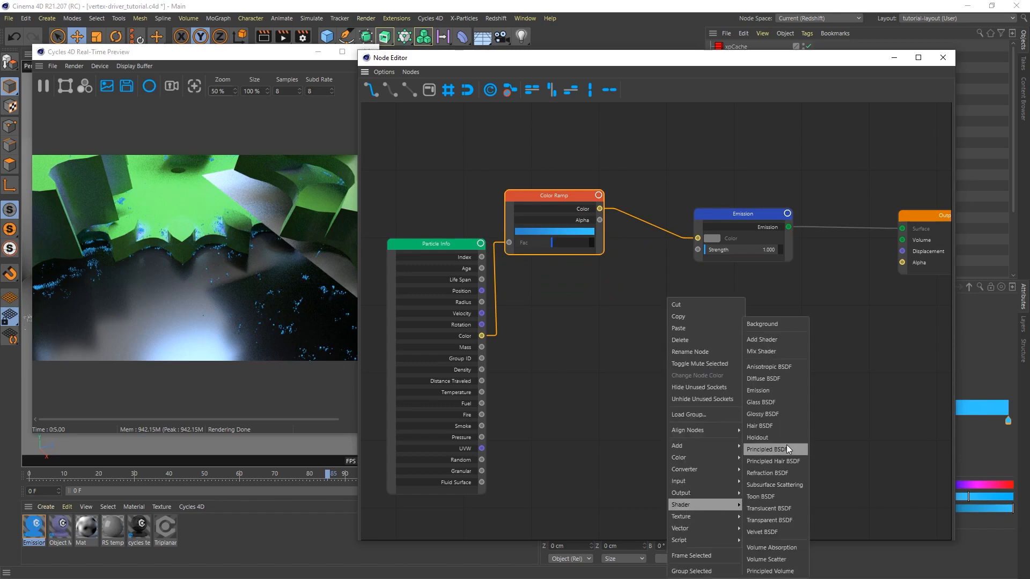
{"action": "left_click", "coordinate": [771, 519]}
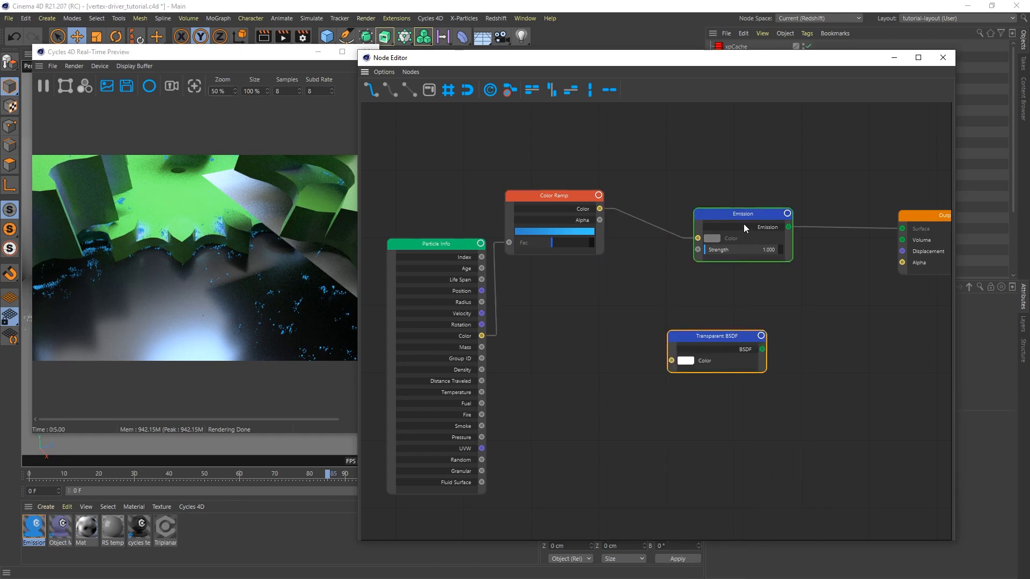
{"action": "left_click_drag", "start_coordinate": [742, 214], "coordinate": [680, 208]}
{"action": "left_click_drag", "start_coordinate": [719, 337], "coordinate": [642, 323]}
Insert an Add Shader node that combines the Emission and Transparent BSDF nodes, and connect it to the Output's Surface
{"action": "right_click", "coordinate": [734, 323]}
{"action": "mouse_move", "coordinate": [774, 505]}
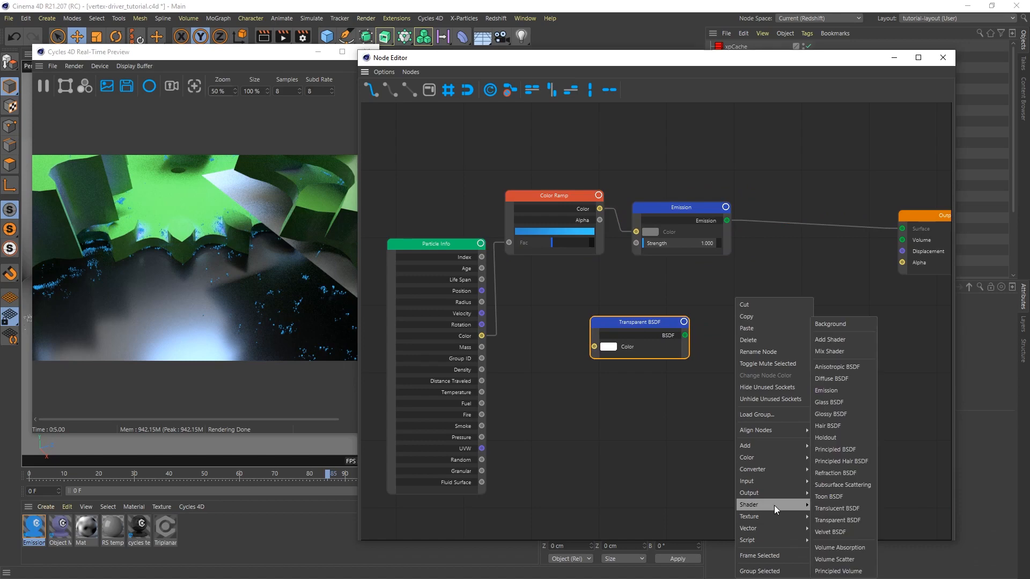
{"action": "left_click", "coordinate": [851, 339]}
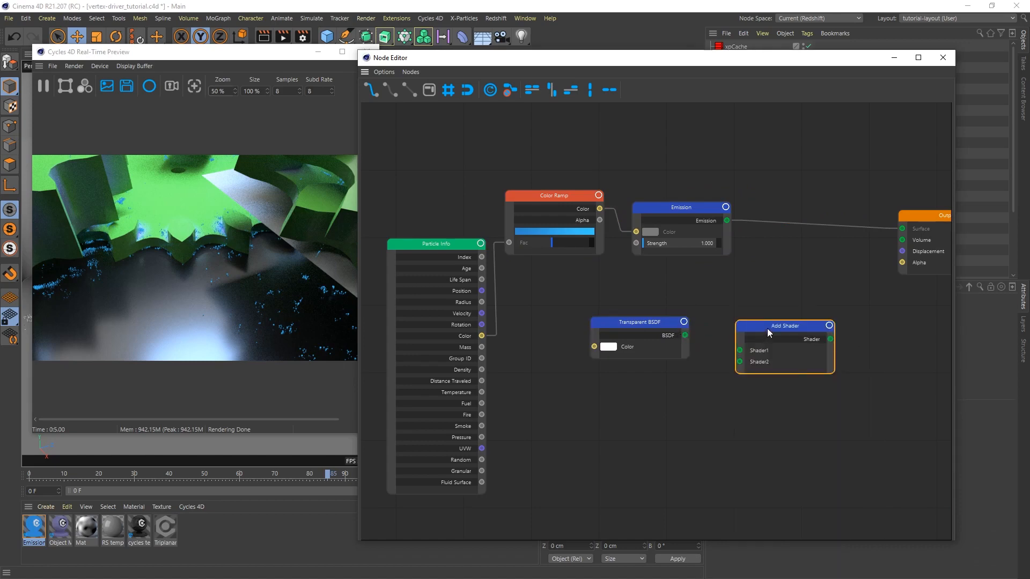
{"action": "left_click_drag", "start_coordinate": [767, 328], "coordinate": [766, 299]}
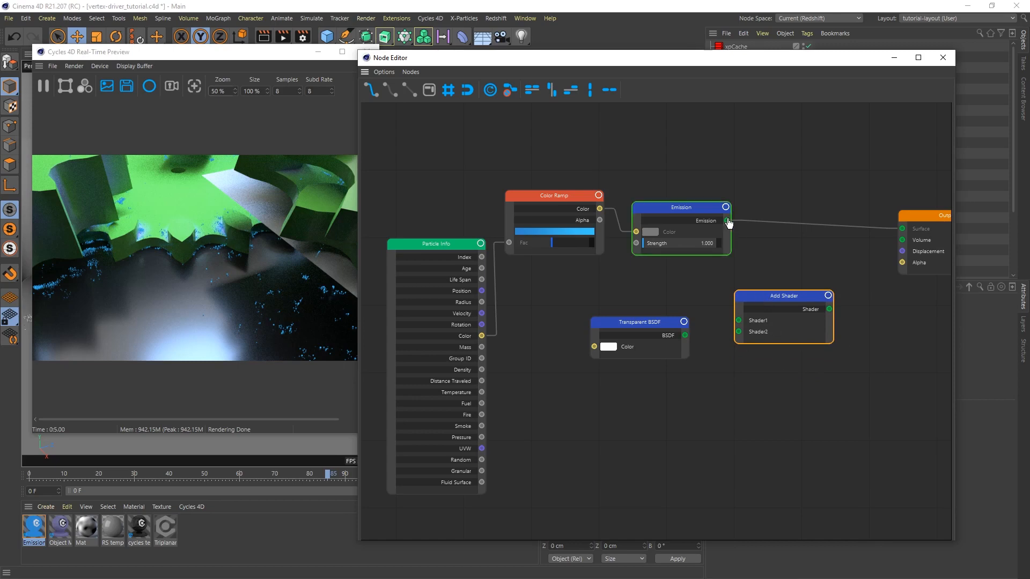
{"action": "left_click_drag", "start_coordinate": [728, 221], "coordinate": [739, 332]}
{"action": "left_click_drag", "start_coordinate": [829, 309], "coordinate": [902, 230]}
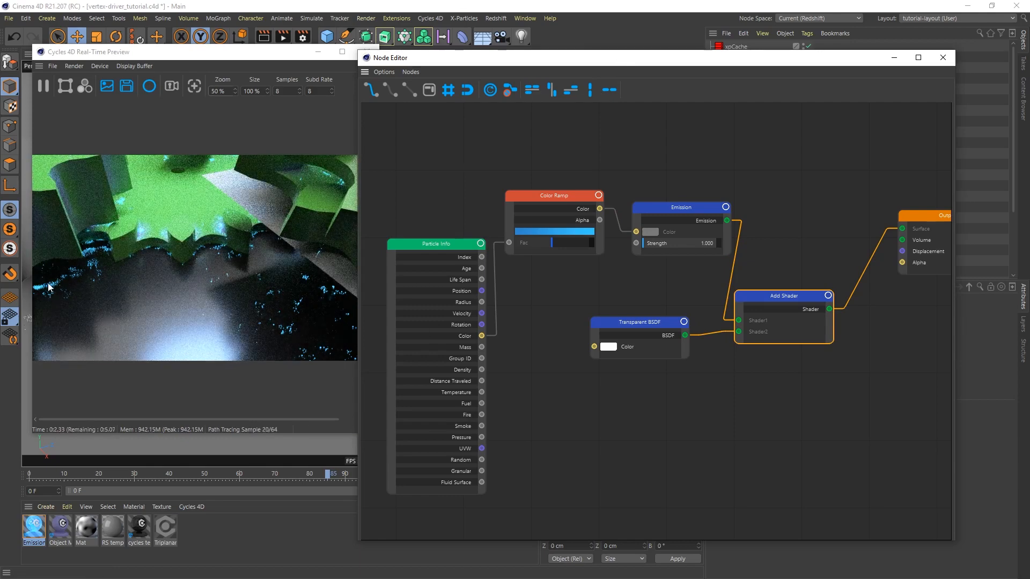
Set the Emission node's Strength to 2 and move the node editor to uncover the preview
{"action": "left_click", "coordinate": [704, 213]}
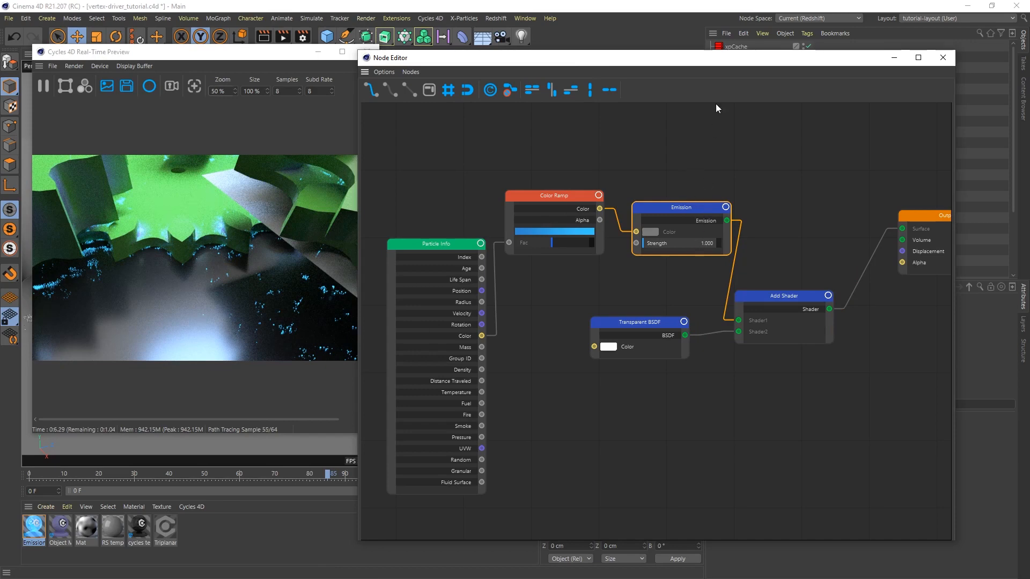
{"action": "left_click_drag", "start_coordinate": [716, 65], "coordinate": [468, 48]}
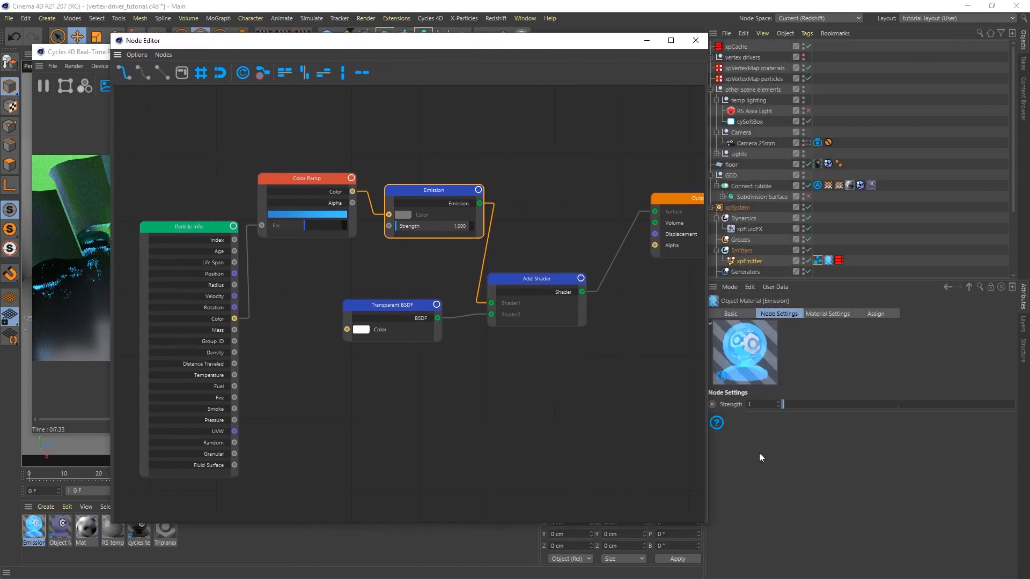
{"action": "type", "text": "2"}
{"action": "key", "text": "Return"}
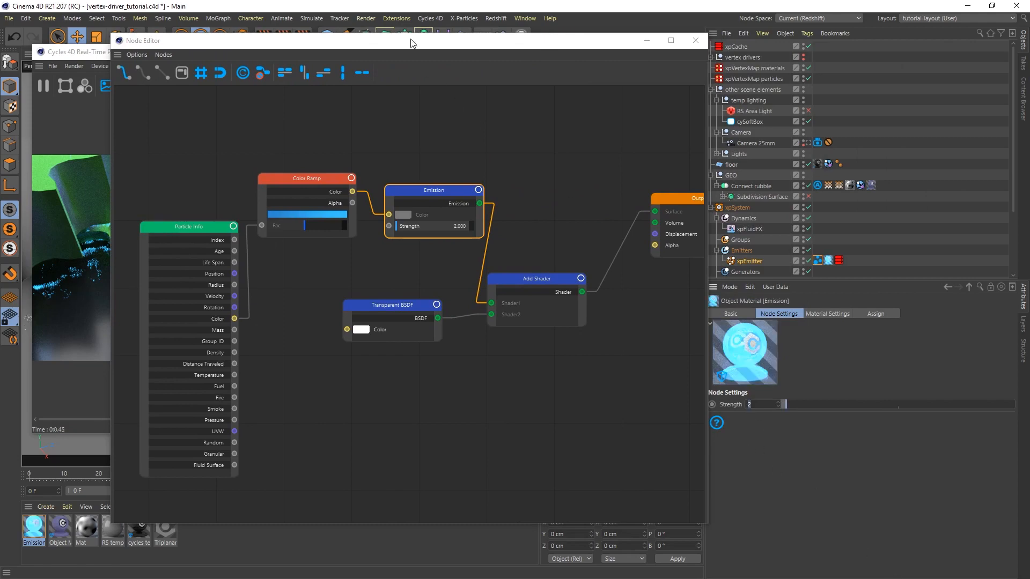
{"action": "left_click_drag", "start_coordinate": [411, 44], "coordinate": [627, 60]}
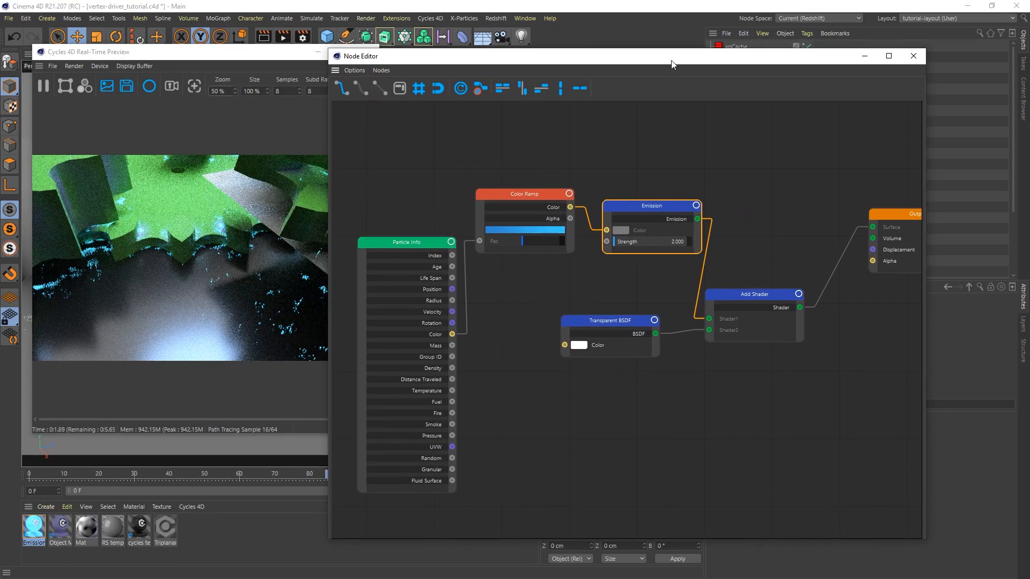
{"action": "left_click_drag", "start_coordinate": [670, 60], "coordinate": [609, 58]}
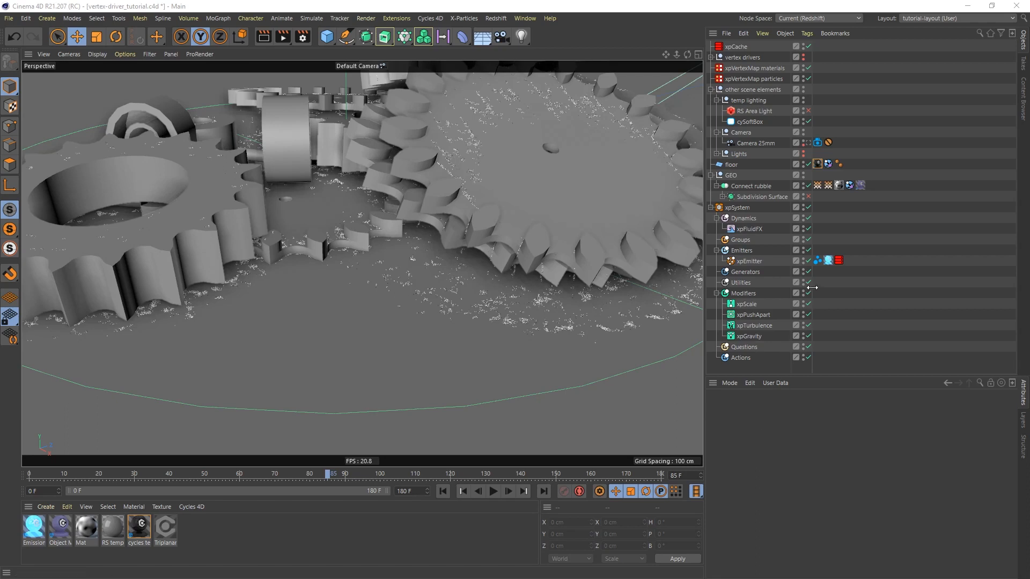
Delete the cyInstance tag and the Emission material tag from xpEmitter
{"action": "left_click", "coordinate": [817, 261]}
{"action": "key", "text": "Delete"}
{"action": "left_click", "coordinate": [818, 260]}
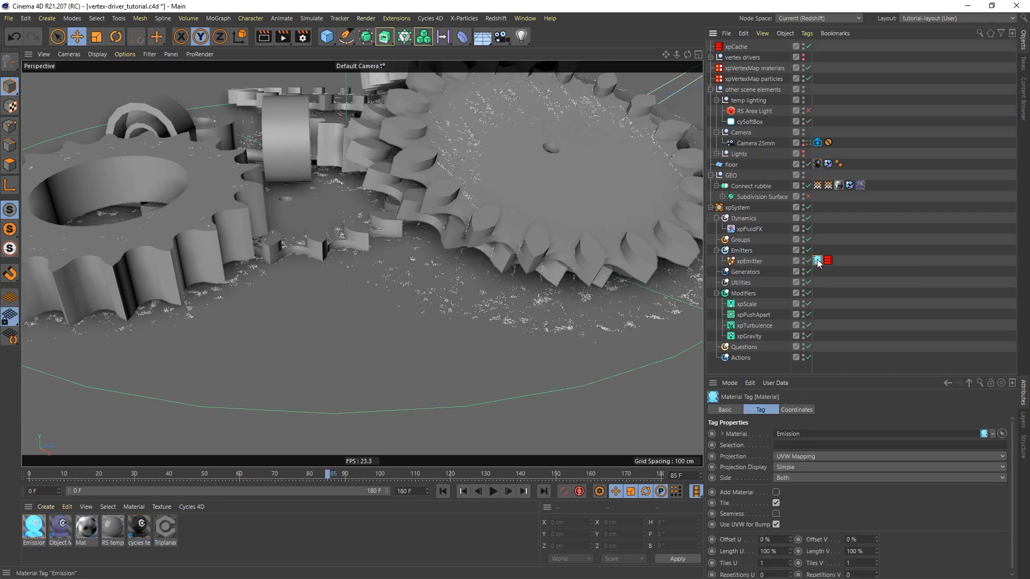
{"action": "key", "text": "Delete"}
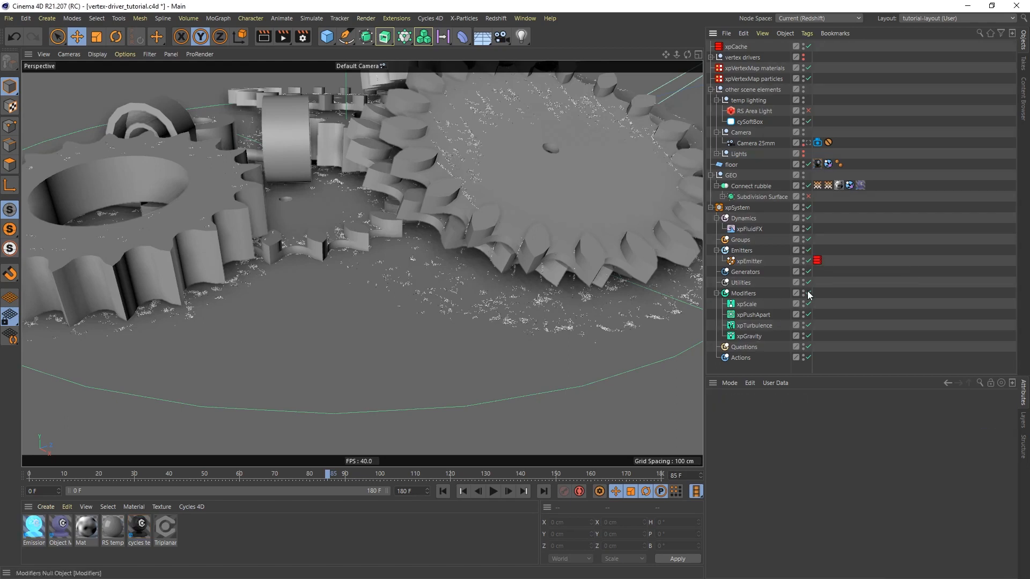
Remove the Cycles material tags from Connect rubble and floor, and assign the RS temp floor material to floor
{"action": "left_click", "coordinate": [860, 185]}
{"action": "key", "text": "Delete"}
{"action": "left_click", "coordinate": [817, 163]}
{"action": "key", "text": "Delete"}
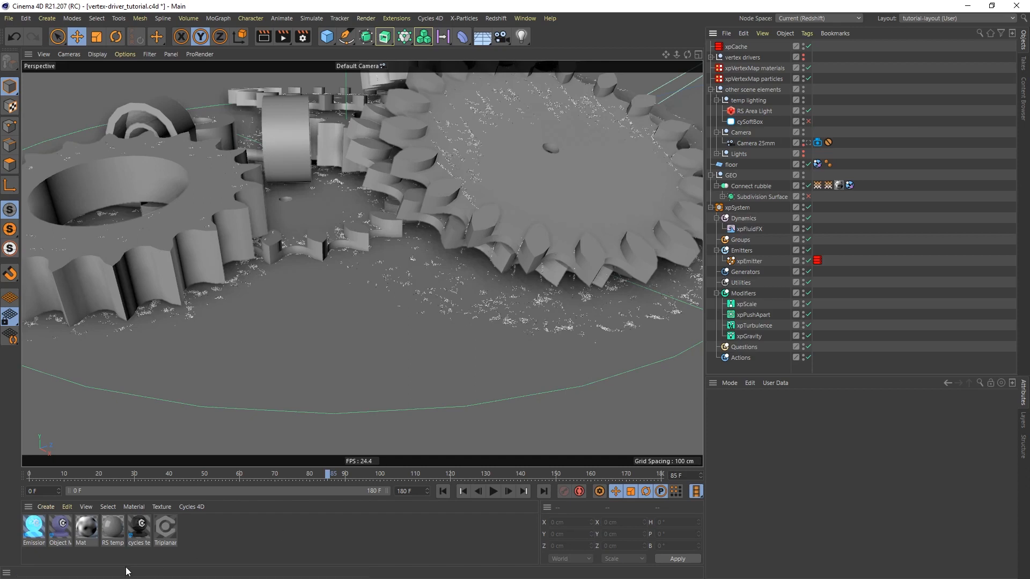
{"action": "left_click_drag", "start_coordinate": [429, 327], "coordinate": [732, 168]}
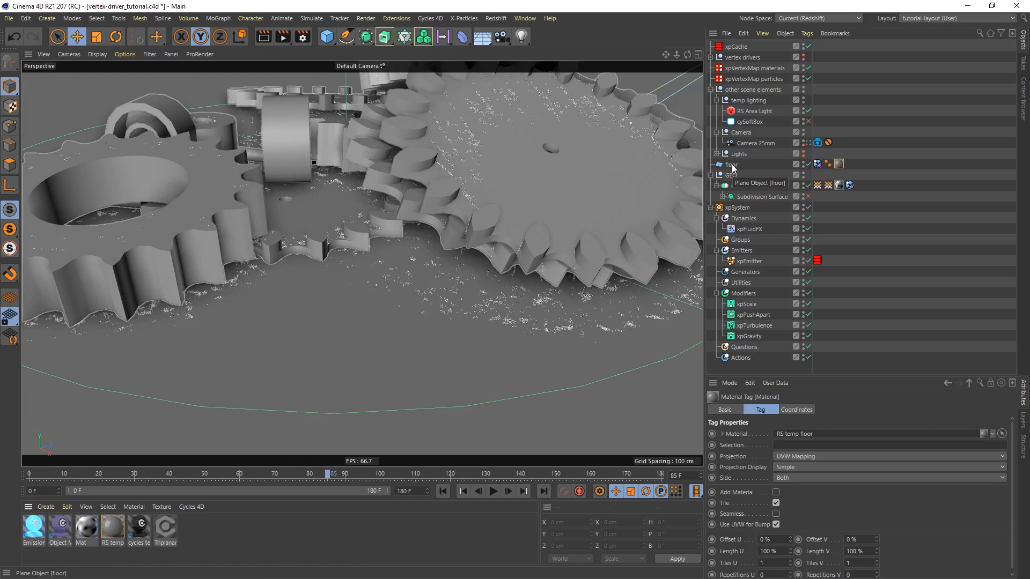
Create a new Redshift Material and assign it to Connect rubble
{"action": "left_click", "coordinate": [44, 507]}
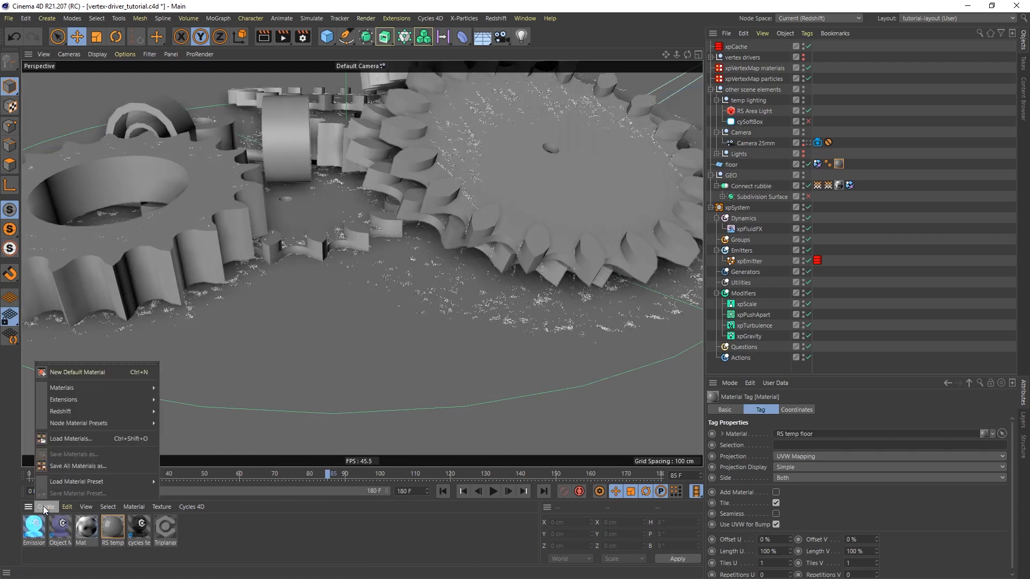
{"action": "mouse_move", "coordinate": [101, 411]}
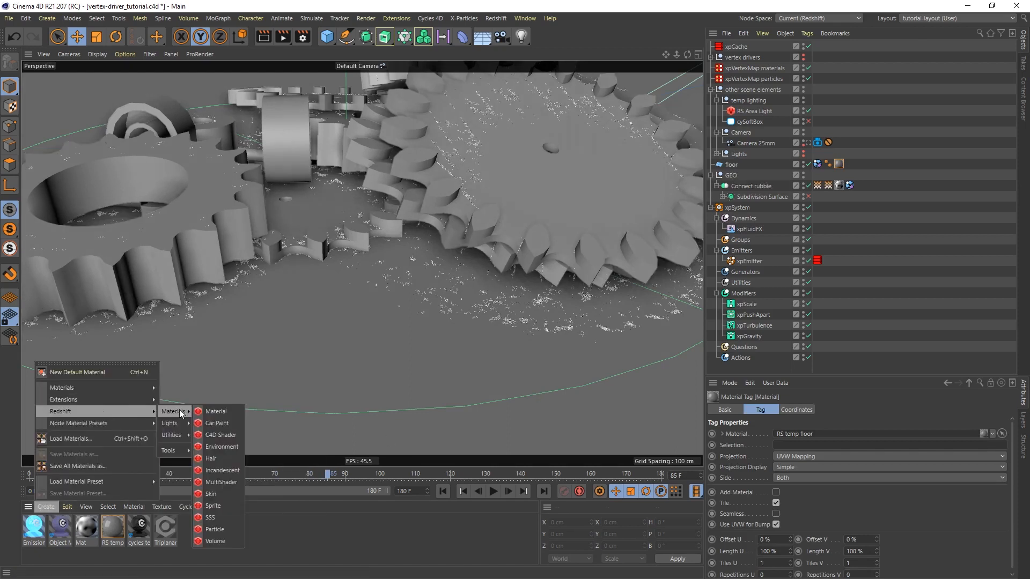
{"action": "left_click", "coordinate": [208, 409]}
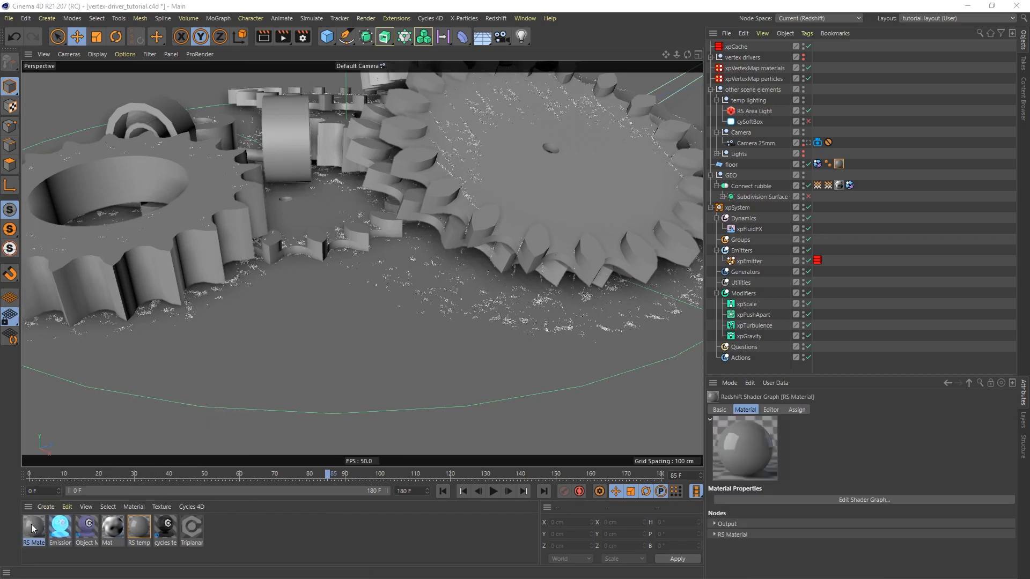
{"action": "left_click_drag", "start_coordinate": [33, 530], "coordinate": [867, 185]}
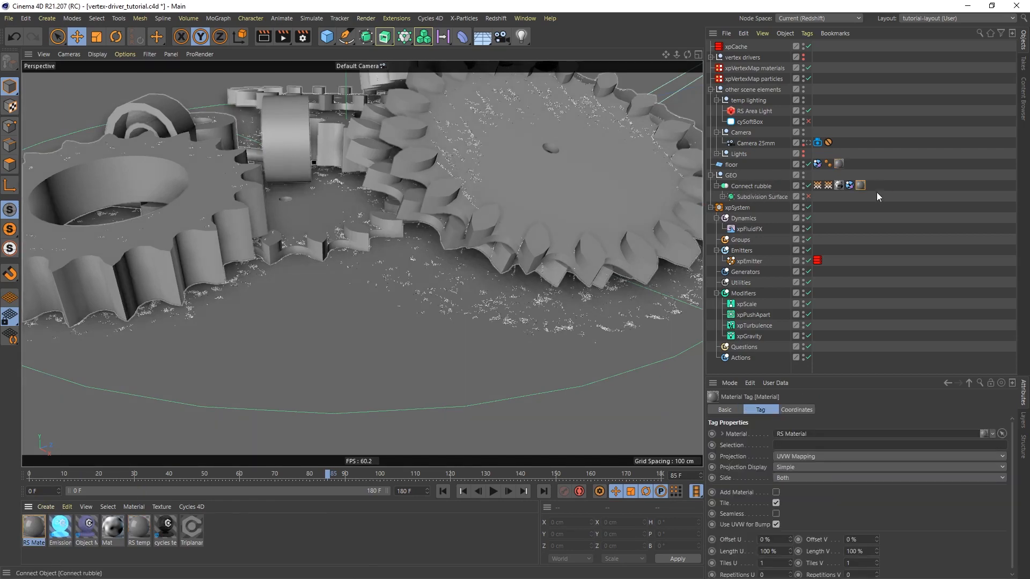
In the new material's Redshift shader graph, space out the Output node and set RS Material's diffuse color to red (H 0°, S 100%, V 100%)
{"action": "left_click_drag", "start_coordinate": [1029, 61], "coordinate": [422, 71]}
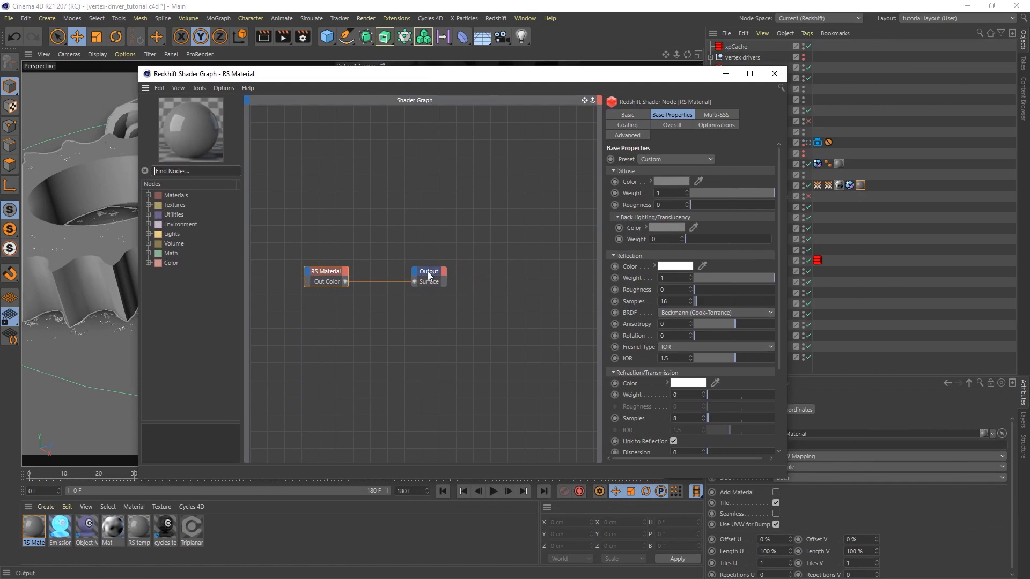
{"action": "left_click_drag", "start_coordinate": [431, 270], "coordinate": [536, 267]}
{"action": "left_click", "coordinate": [328, 272]}
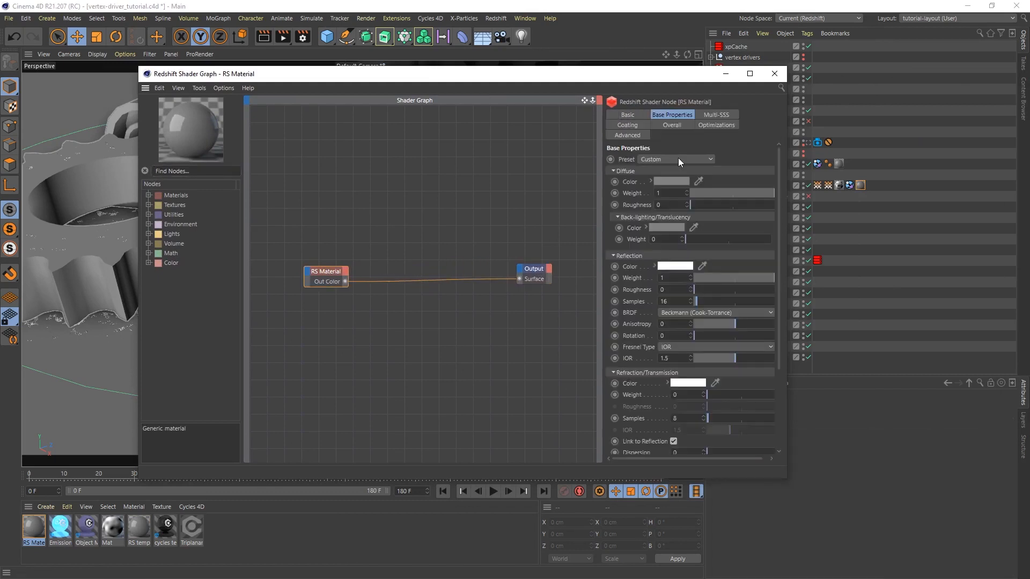
{"action": "left_click", "coordinate": [672, 181]}
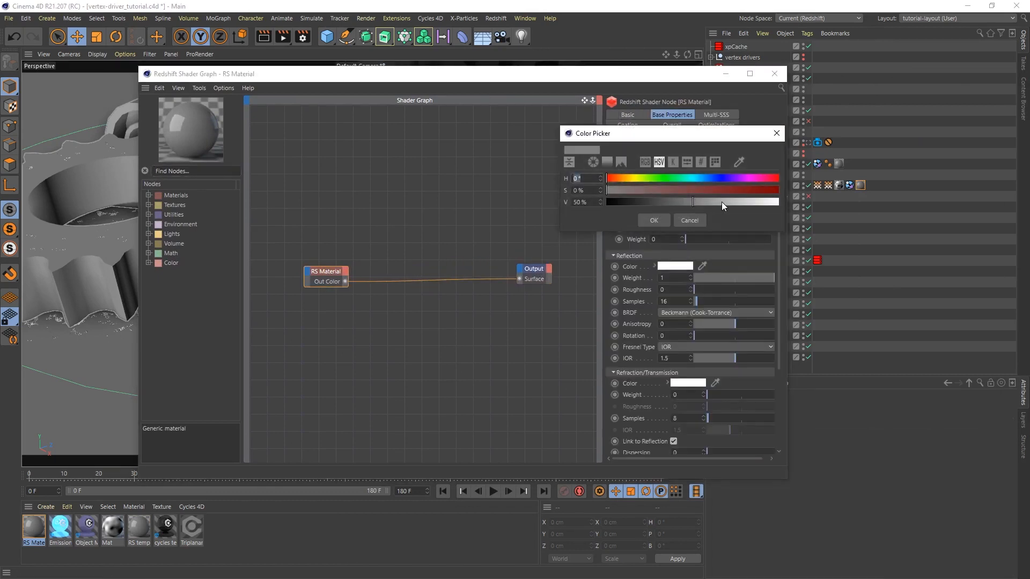
{"action": "left_click_drag", "start_coordinate": [722, 201], "coordinate": [781, 192]}
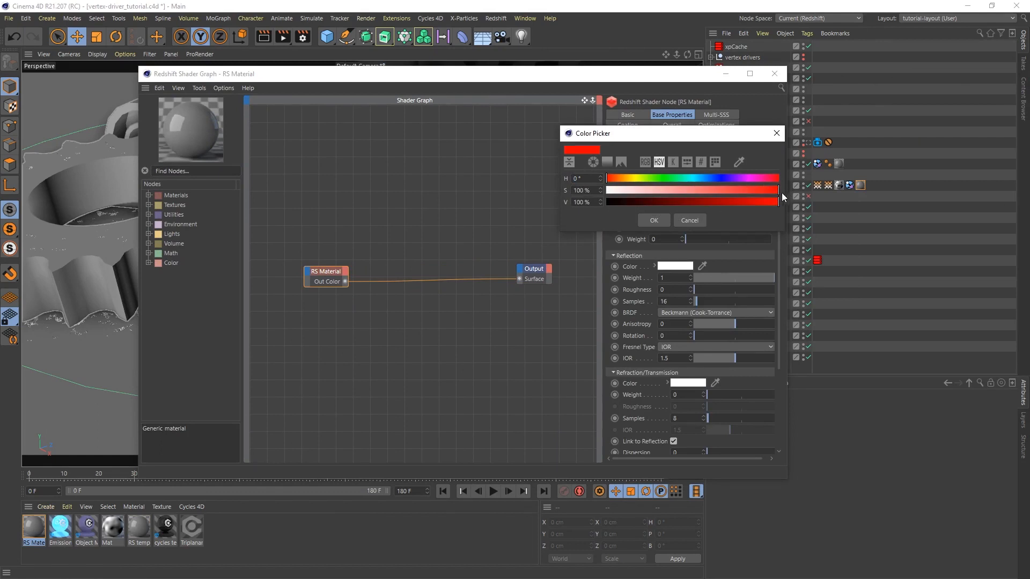
{"action": "left_click", "coordinate": [656, 220]}
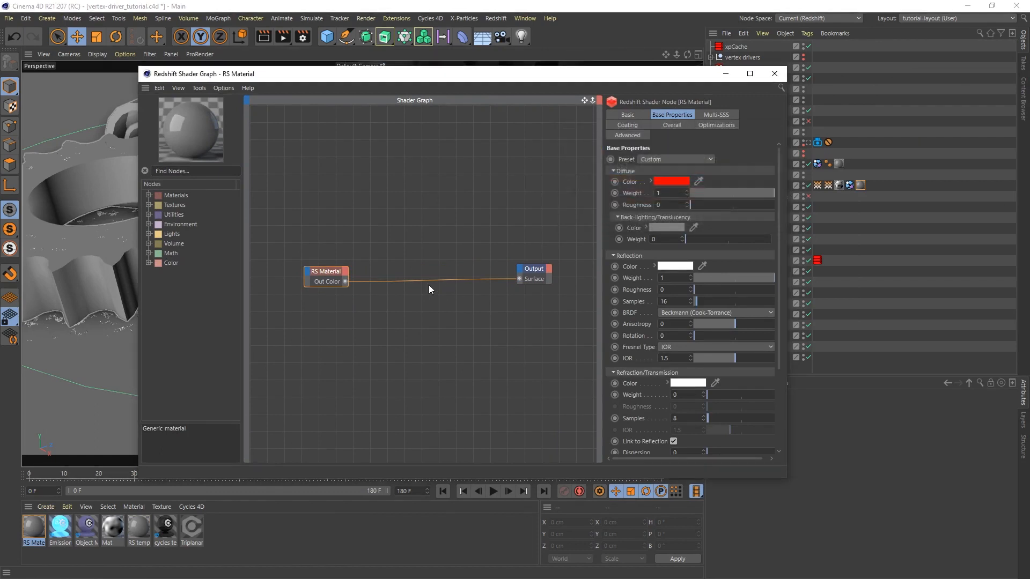
Duplicate the red RS Material node and set the copy's diffuse color to blue
{"action": "left_click_drag", "start_coordinate": [328, 271], "coordinate": [377, 247]}
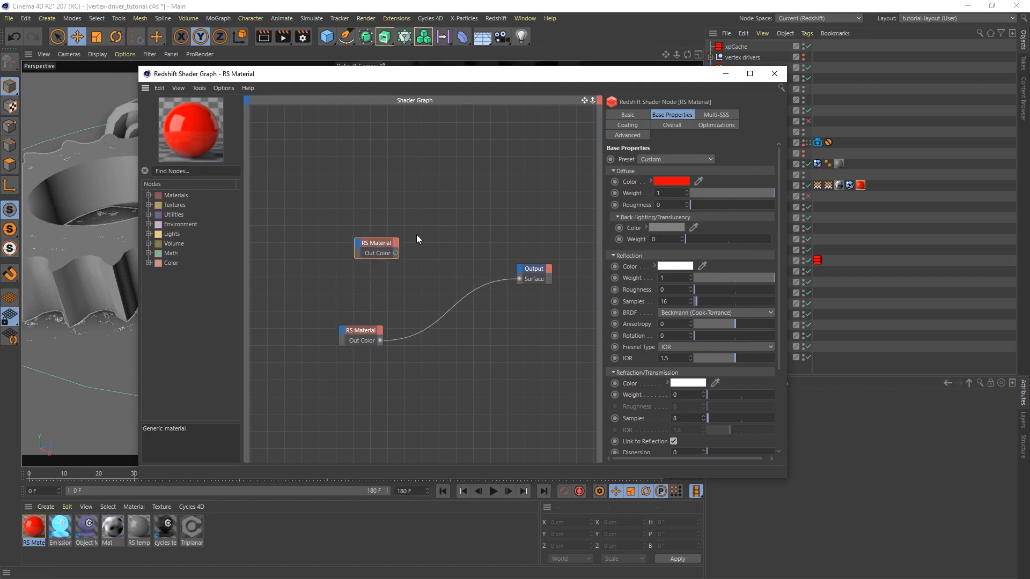
{"action": "left_click", "coordinate": [668, 181]}
{"action": "left_click_drag", "start_coordinate": [668, 181], "coordinate": [711, 178]}
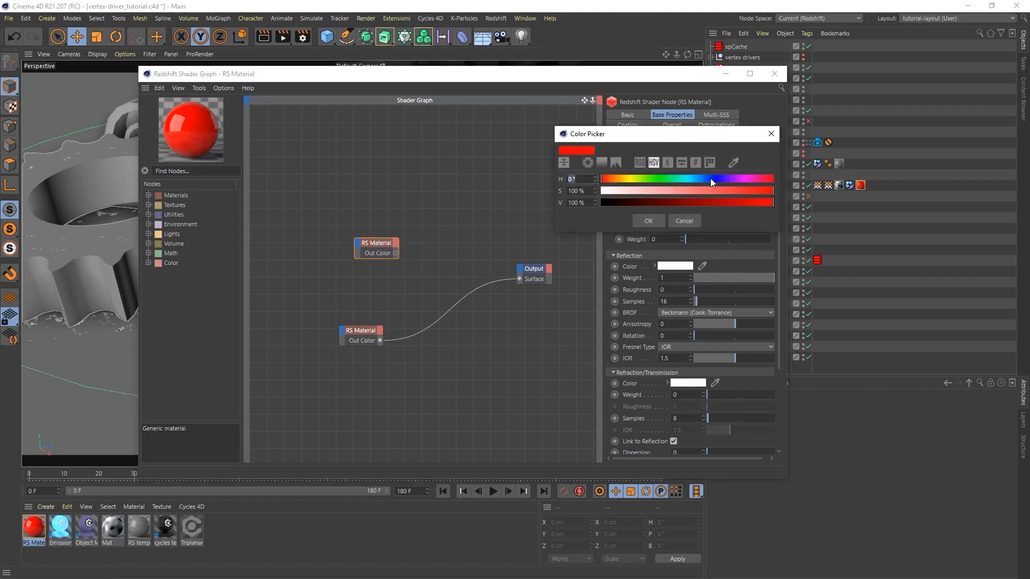
{"action": "left_click", "coordinate": [649, 220]}
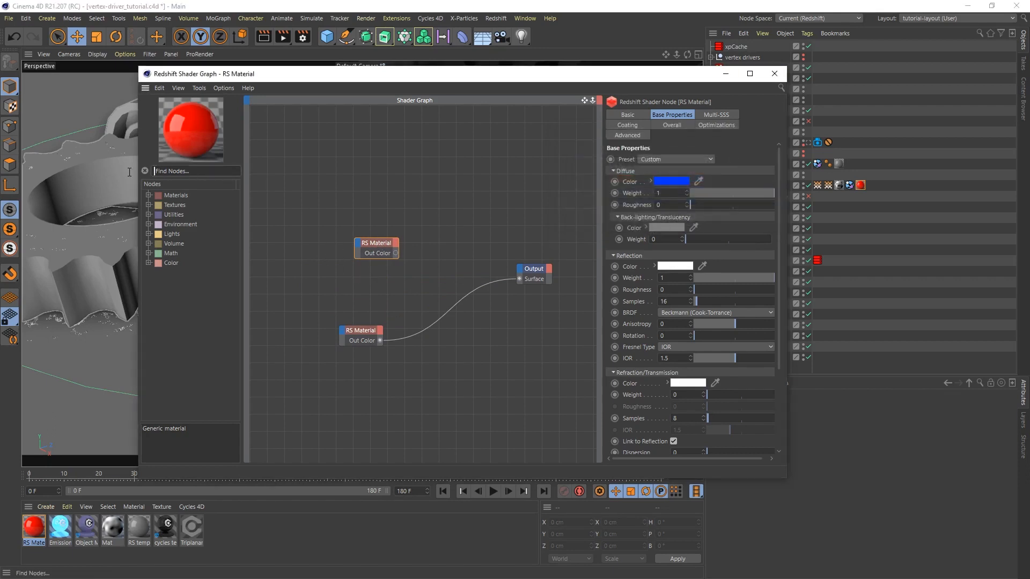
Add a Material Blender node to the graph and connect the blue RS Material's Out Color to its Base Color
{"action": "type", "text": "blen"}
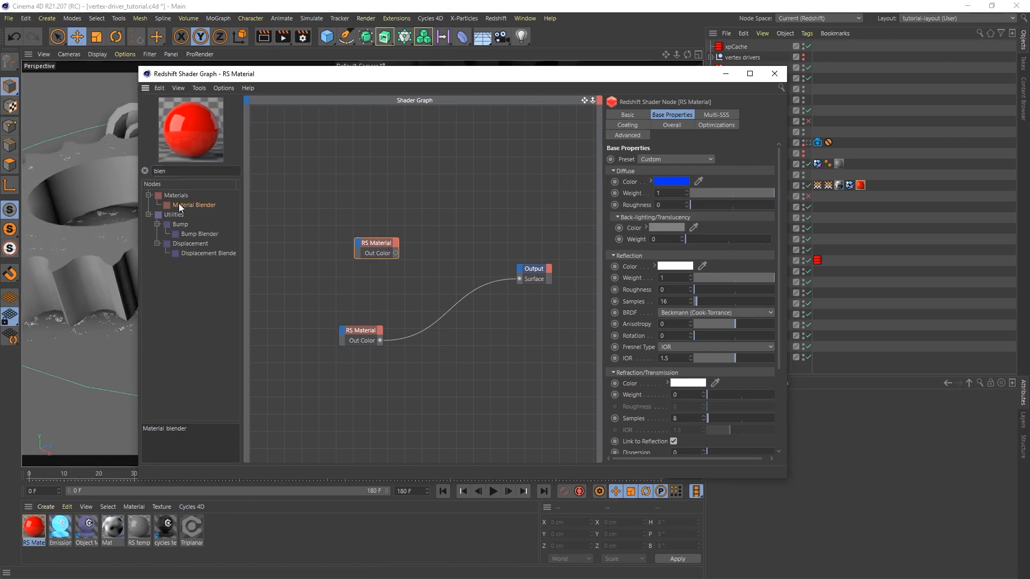
{"action": "left_click_drag", "start_coordinate": [179, 204], "coordinate": [465, 243]}
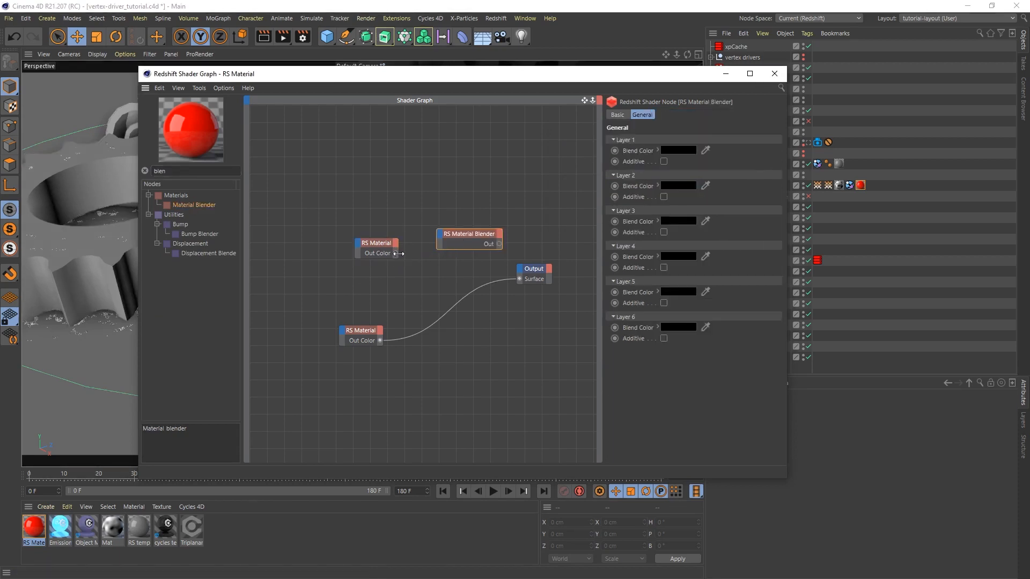
{"action": "left_click_drag", "start_coordinate": [396, 253], "coordinate": [439, 238]}
{"action": "mouse_move", "coordinate": [450, 242]}
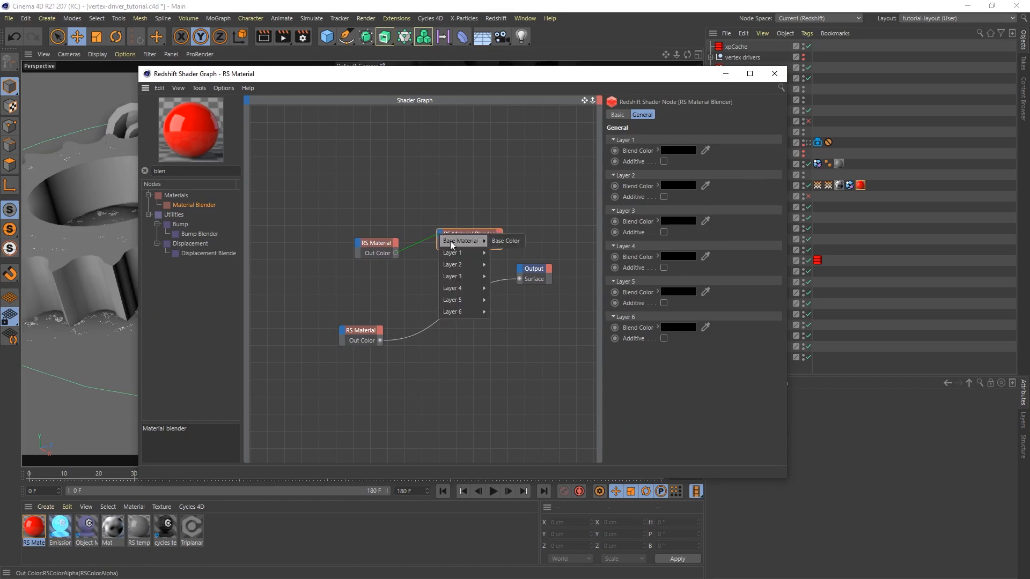
{"action": "left_click", "coordinate": [517, 241]}
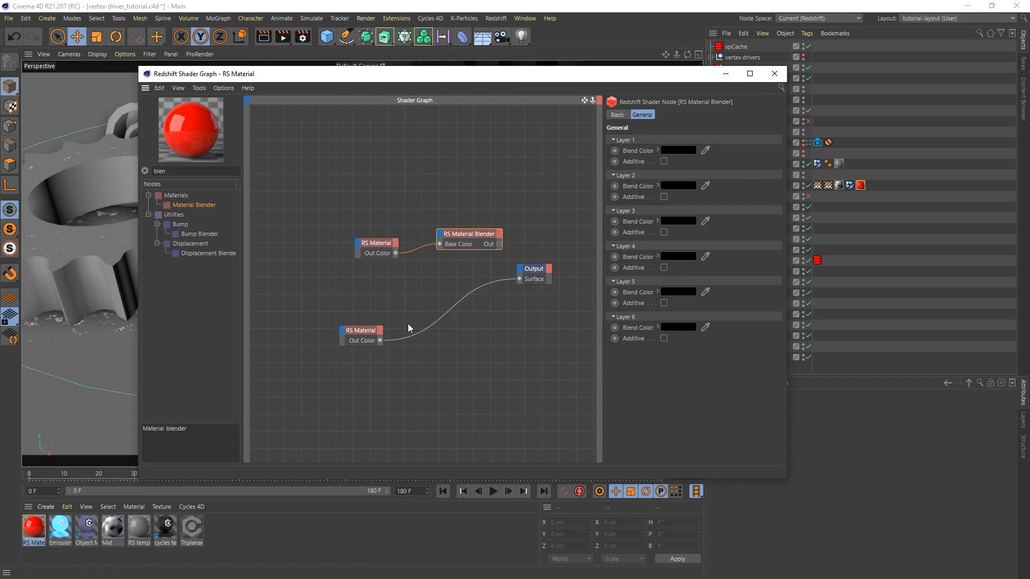
Connect the red RS Material to the blender's Layer Color 1 and the blender's Out to the Output node's Surface, tidying the nodes
{"action": "left_click_drag", "start_coordinate": [380, 341], "coordinate": [442, 239]}
{"action": "mouse_move", "coordinate": [449, 252]}
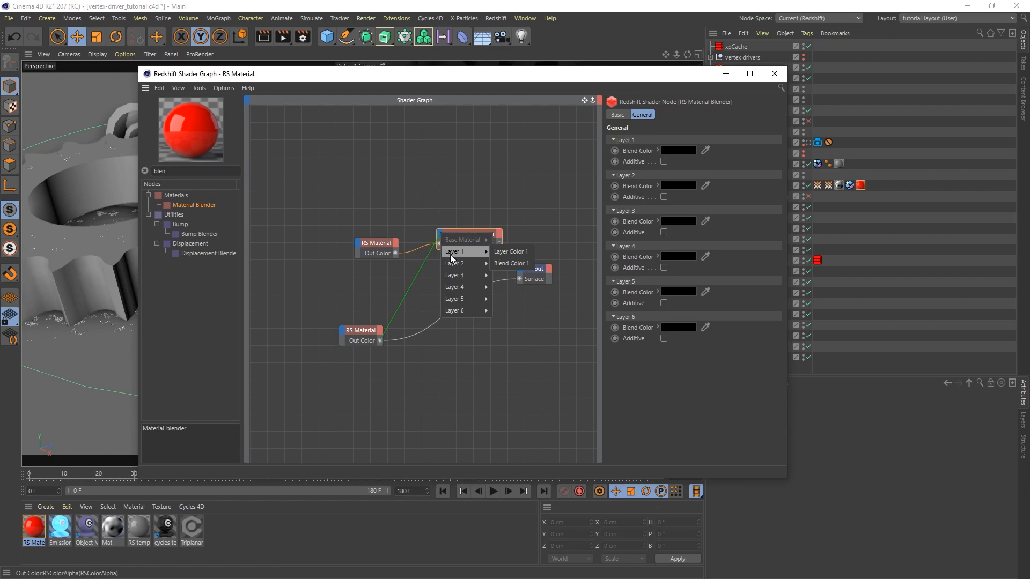
{"action": "left_click", "coordinate": [511, 252]}
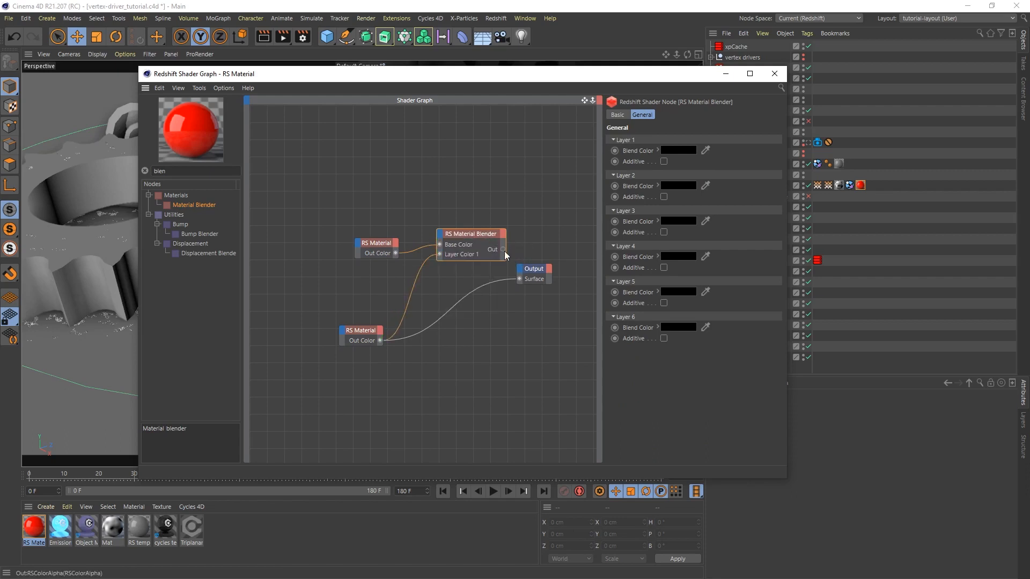
{"action": "left_click_drag", "start_coordinate": [520, 281], "coordinate": [520, 279]}
{"action": "left_click_drag", "start_coordinate": [467, 243], "coordinate": [456, 288]}
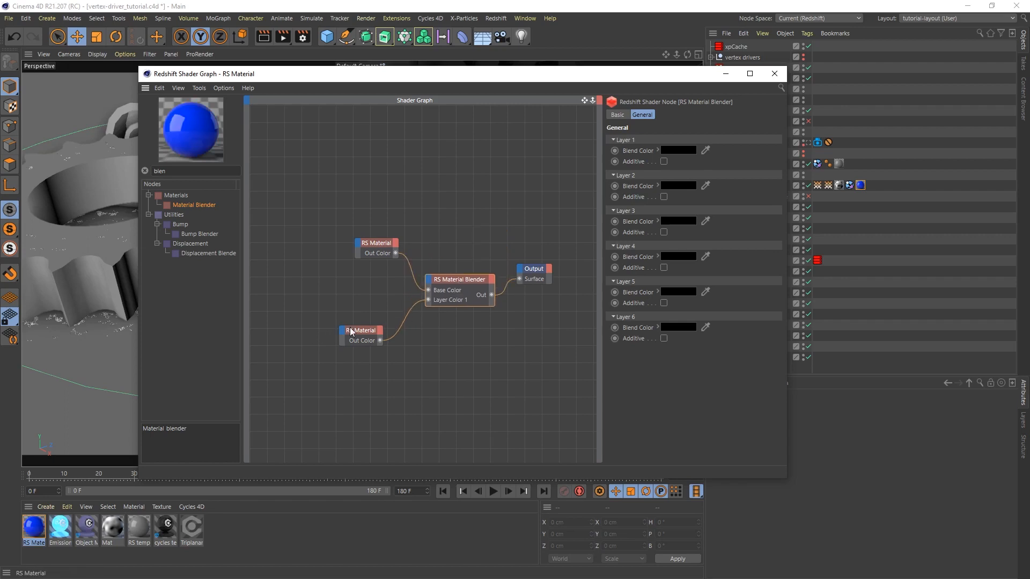
{"action": "left_click_drag", "start_coordinate": [358, 334], "coordinate": [349, 289]}
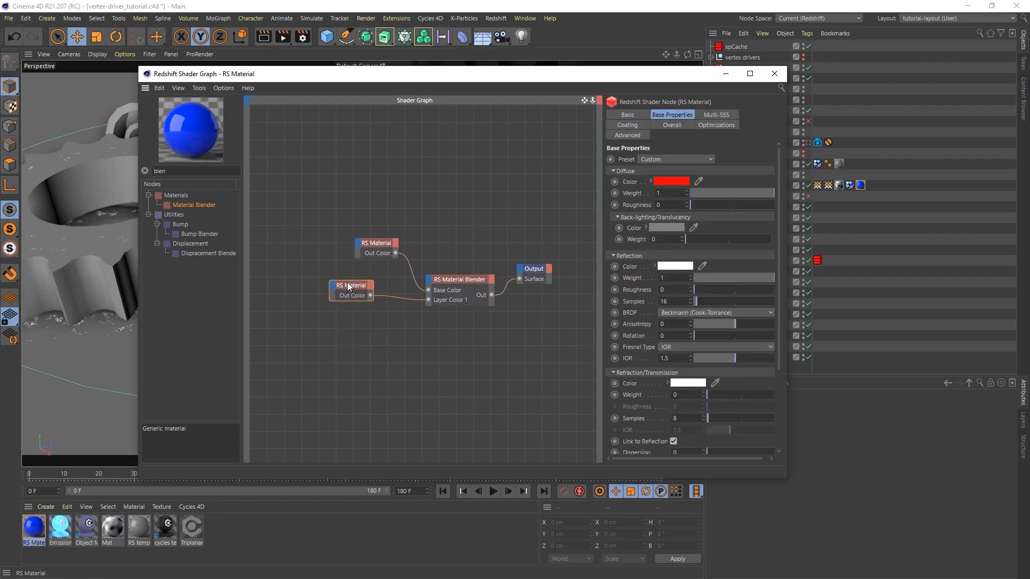
Add a Vertex Attribute node and assign Connect rubble's "vertex materials" vertex map tag as its Attribute Name
{"action": "double_click", "coordinate": [156, 172]}
{"action": "type", "text": "verte"}
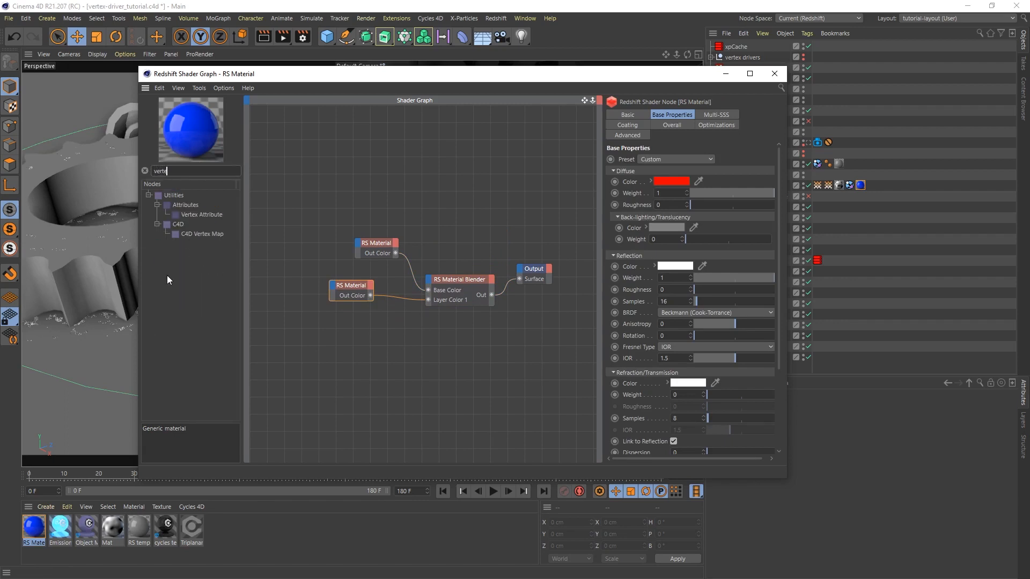
{"action": "left_click_drag", "start_coordinate": [194, 213], "coordinate": [336, 345]}
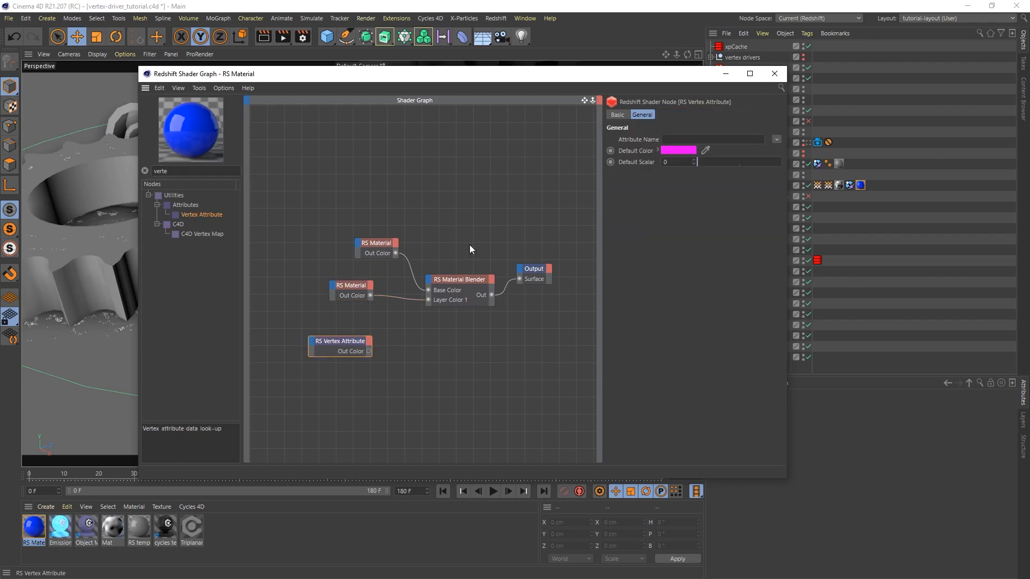
{"action": "left_click_drag", "start_coordinate": [646, 76], "coordinate": [548, 68]}
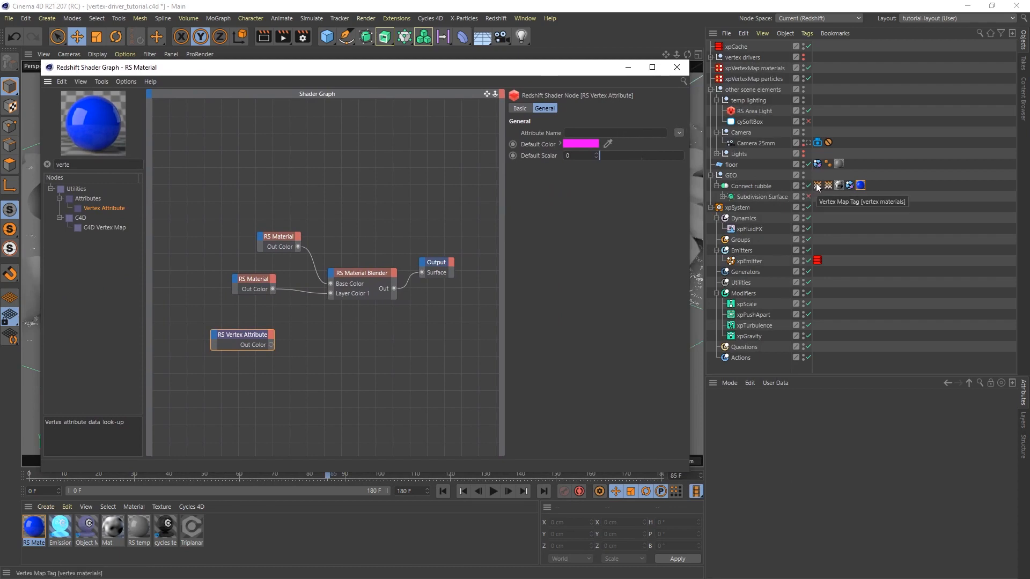
{"action": "left_click_drag", "start_coordinate": [817, 186], "coordinate": [601, 133]}
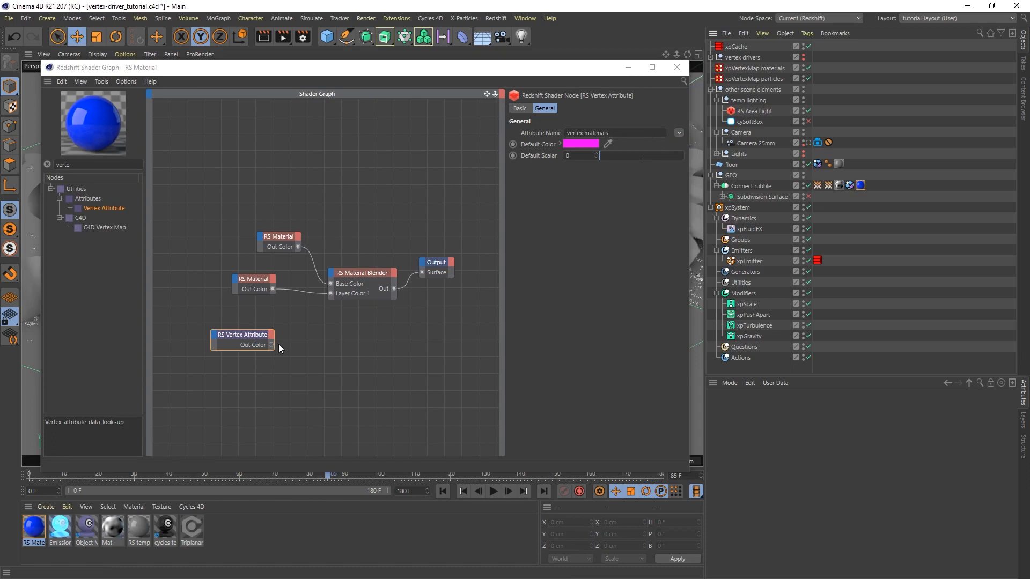
Connect the Vertex Attribute's Out Color to the Material Blender's Blend Color 1 and close the shader graph
{"action": "left_click_drag", "start_coordinate": [271, 344], "coordinate": [333, 273]}
{"action": "mouse_move", "coordinate": [366, 294]}
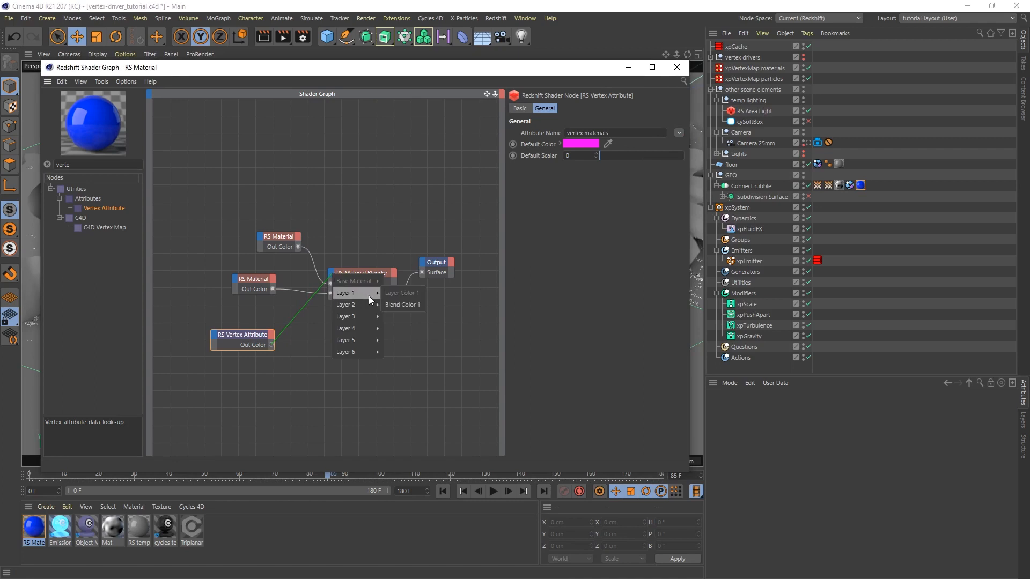
{"action": "left_click", "coordinate": [408, 304]}
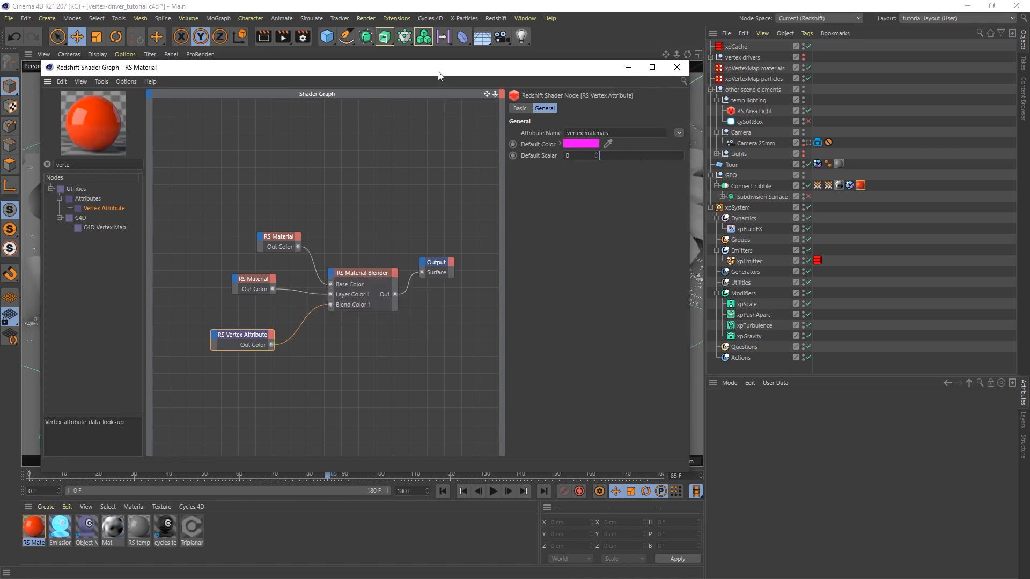
{"action": "left_click_drag", "start_coordinate": [438, 73], "coordinate": [525, 101]}
{"action": "left_click", "coordinate": [762, 95]}
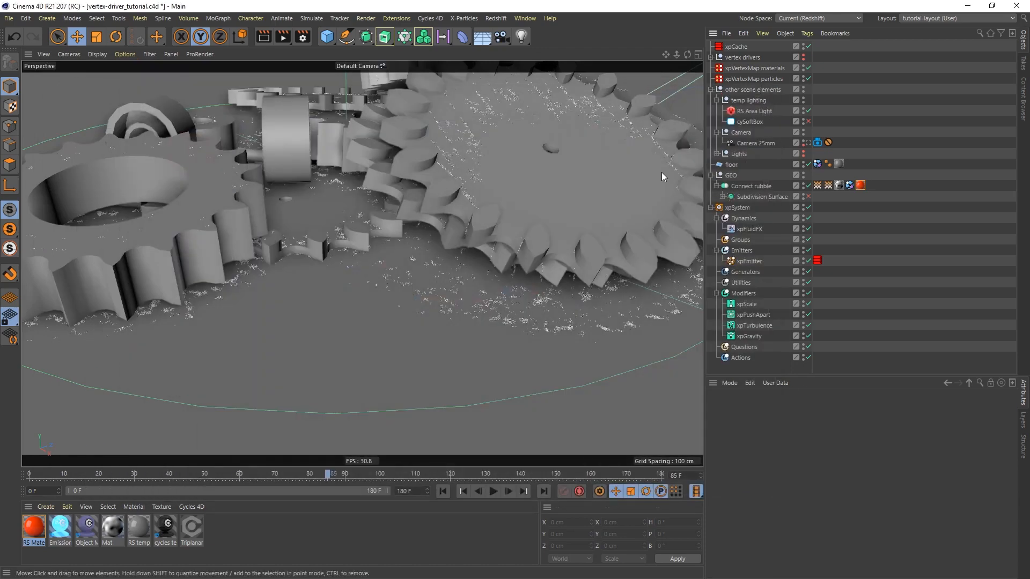
Open the Redshift RenderView, shrink its window, and run an interactive render to check the blended gear material, stopping it when done
{"action": "left_click", "coordinate": [499, 19]}
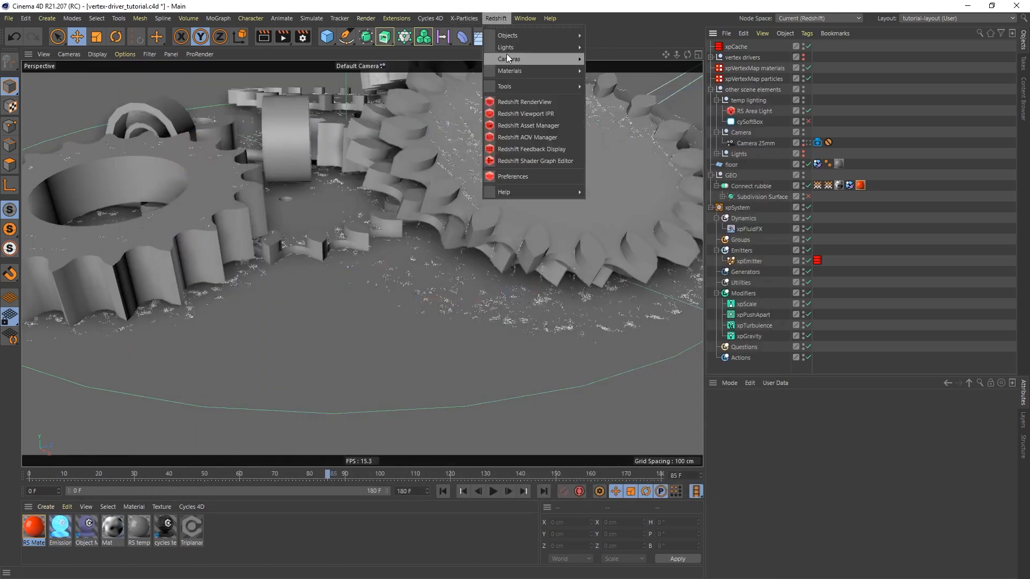
{"action": "left_click", "coordinate": [534, 99]}
{"action": "left_click_drag", "start_coordinate": [577, 81], "coordinate": [506, 67]}
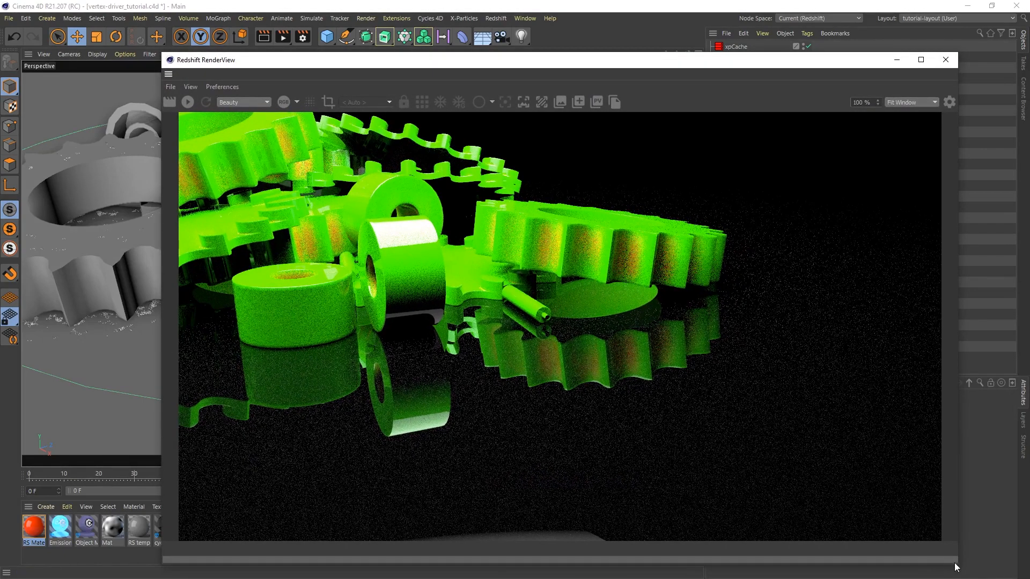
{"action": "left_click_drag", "start_coordinate": [957, 565], "coordinate": [782, 478]}
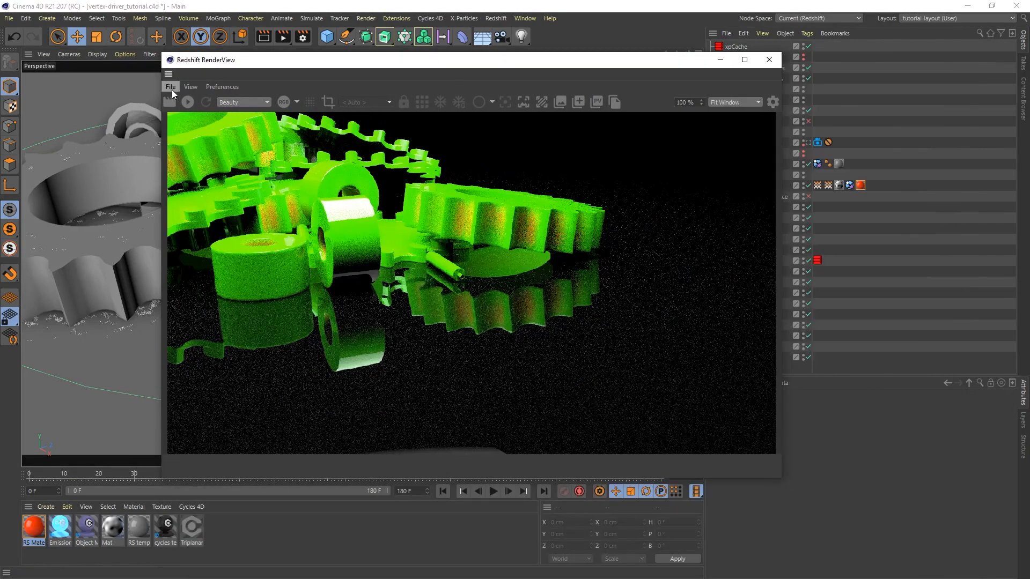
{"action": "left_click", "coordinate": [188, 102]}
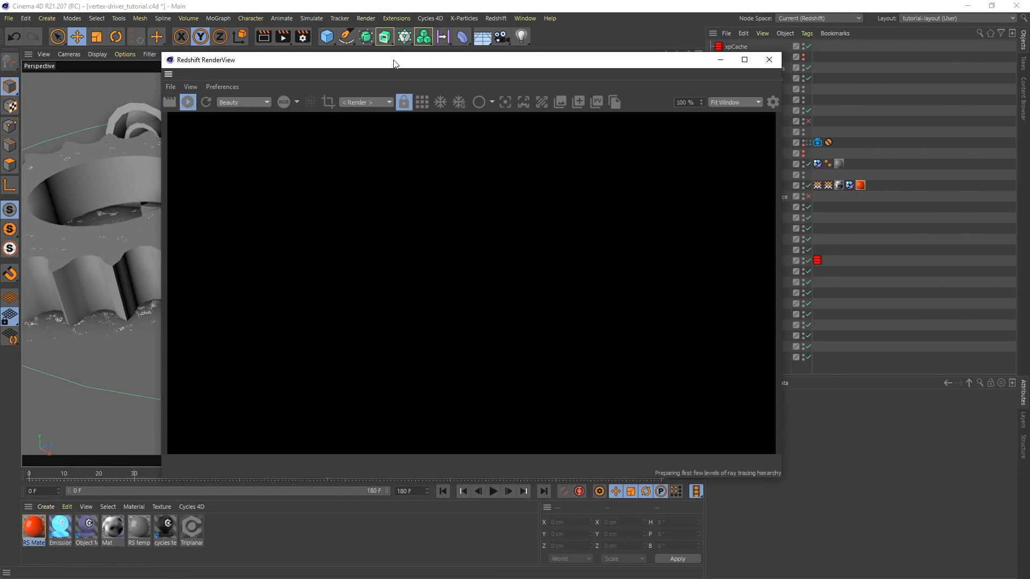
{"action": "left_click_drag", "start_coordinate": [393, 62], "coordinate": [421, 62]}
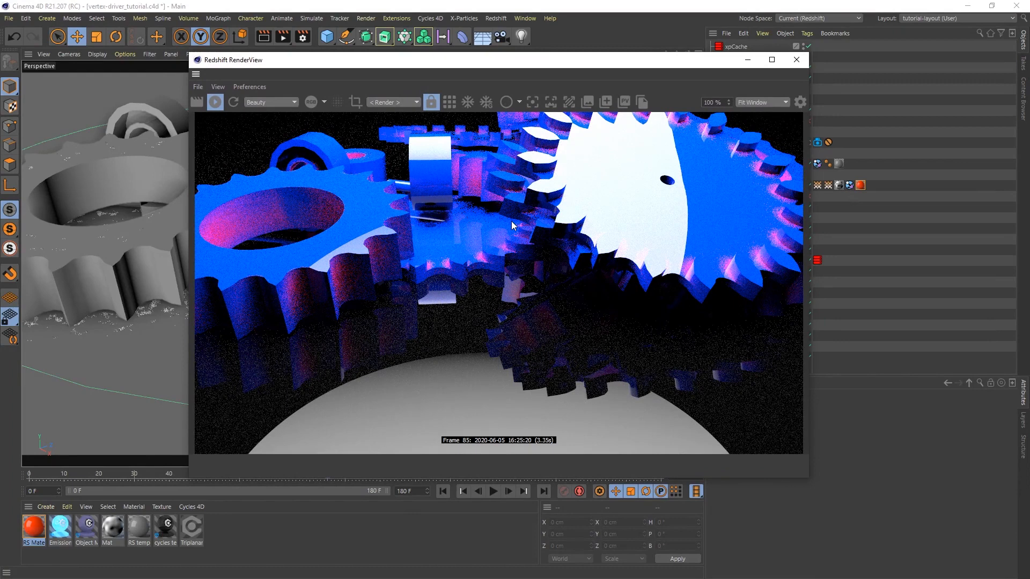
{"action": "left_click", "coordinate": [215, 102]}
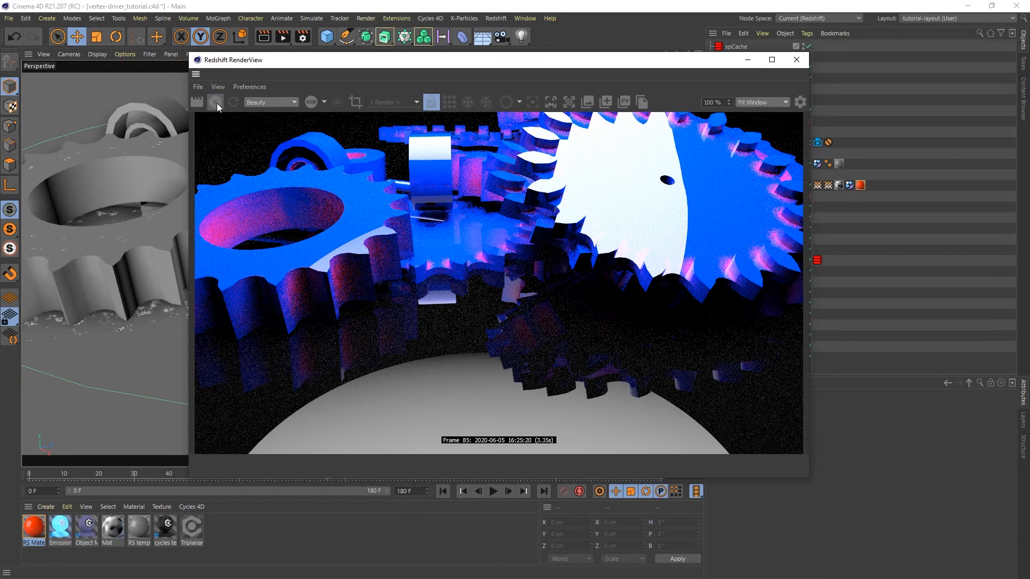